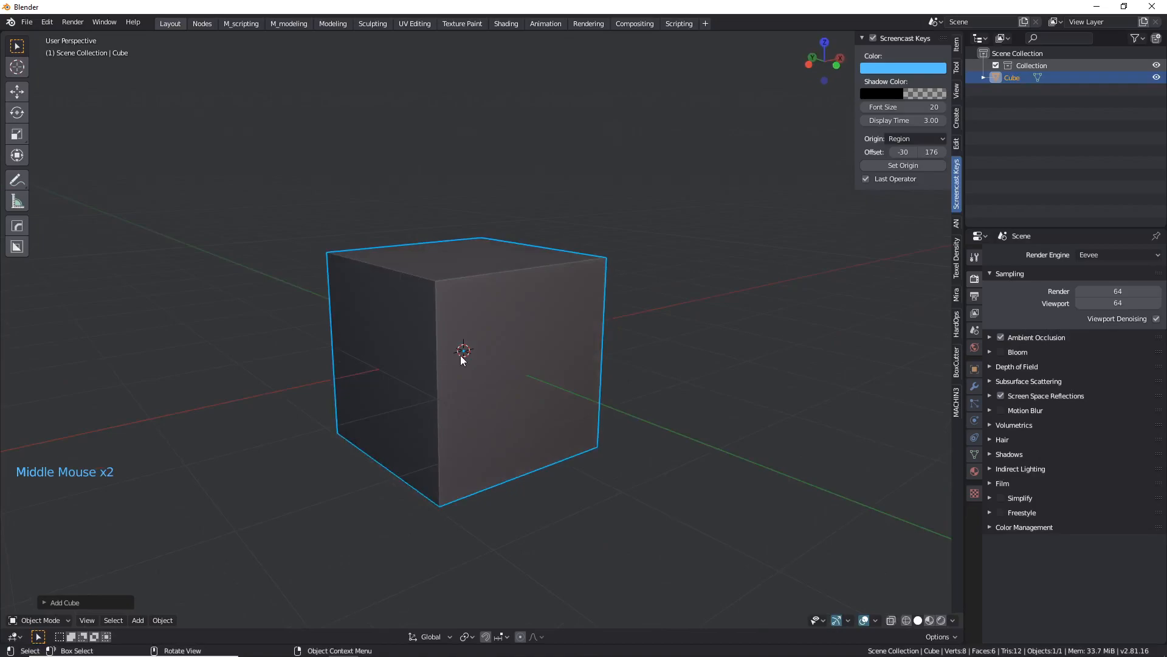
middle_click_drag(456, 358, 579, 278)
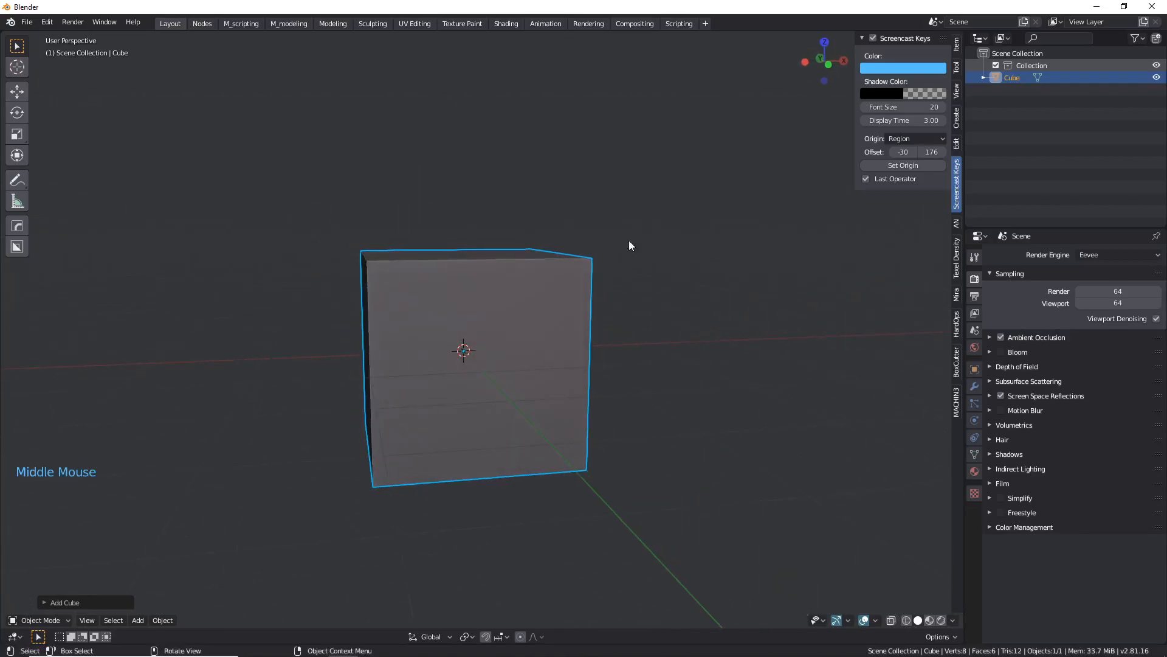
middle_click_drag(499, 365, 326, 348)
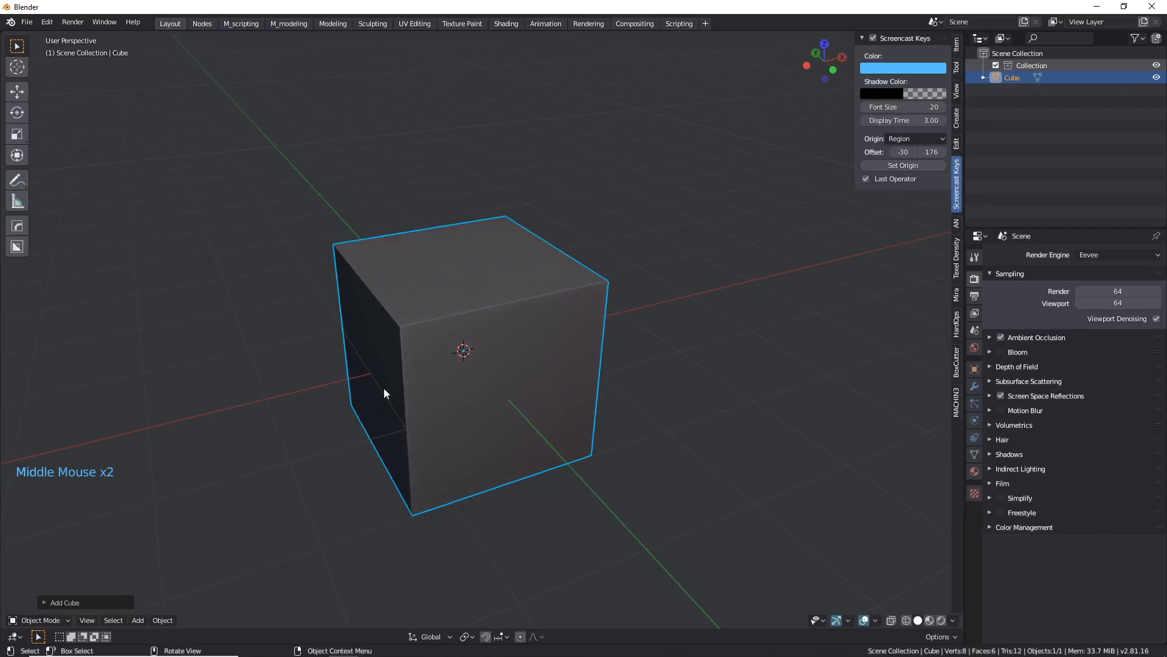
scroll(370, 386, "down", 1)
middle_click_drag(445, 341, 420, 321)
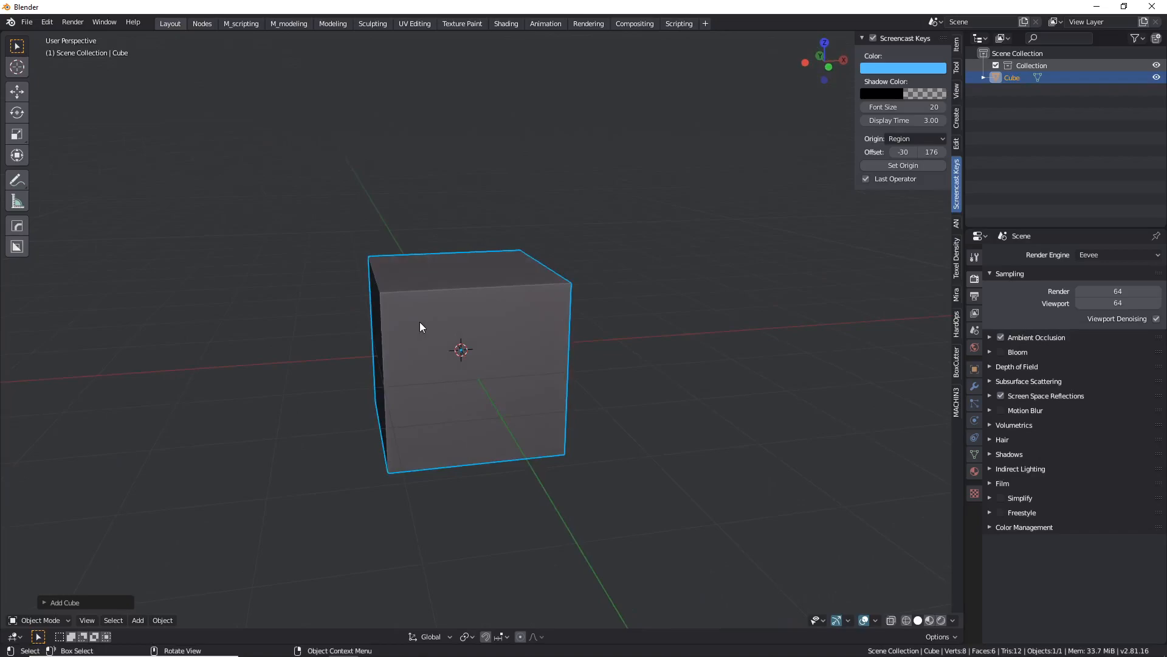
mouse_move(419, 334)
middle_mouse_down()
mouse_move(469, 329)
mouse_move(490, 344)
mouse_move(435, 340)
middle_mouse_up()
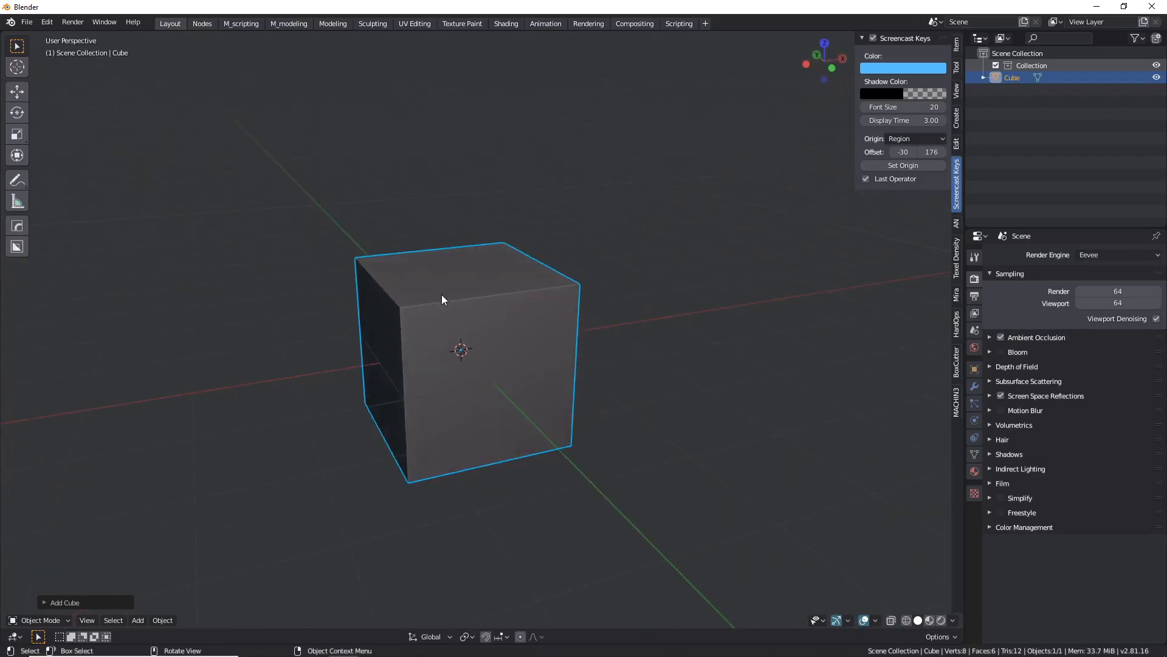
middle_click_drag(458, 327, 478, 382)
In front view, move the cube up along Z until its base rests on the world origin.
key("KP_1")
key("g")
key("z")
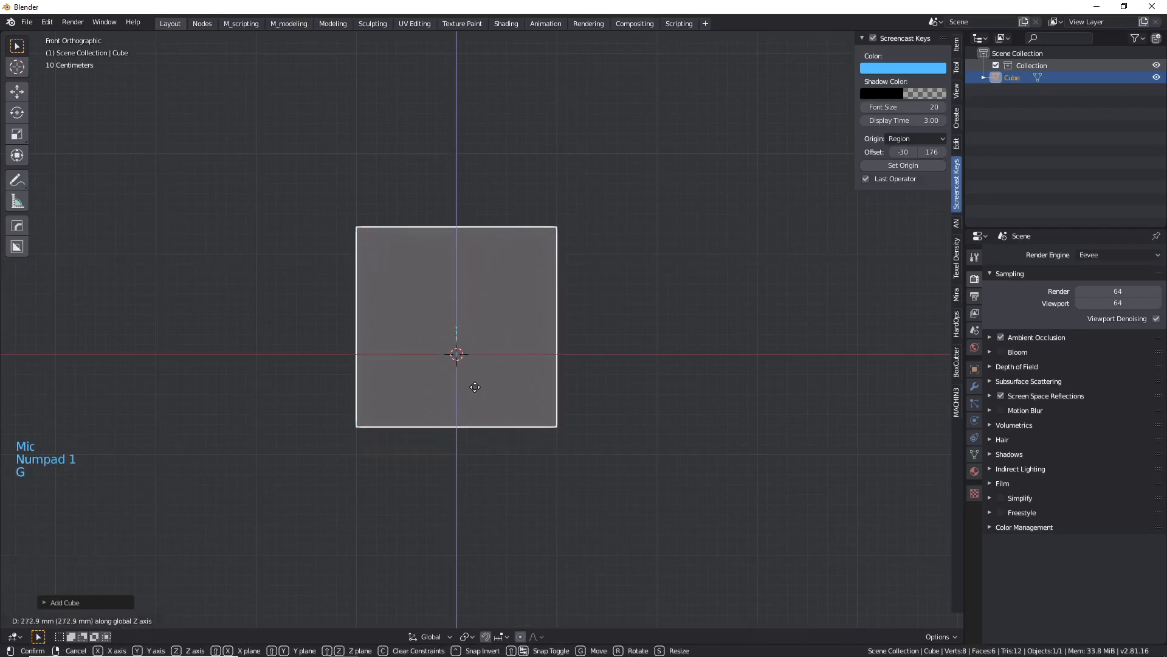
left_click(487, 329)
Set the cube's origin to the 3D cursor.
mouse_move(488, 330)
middle_mouse_down()
mouse_move(610, 342)
mouse_move(501, 343)
middle_mouse_up()
right_click(501, 342)
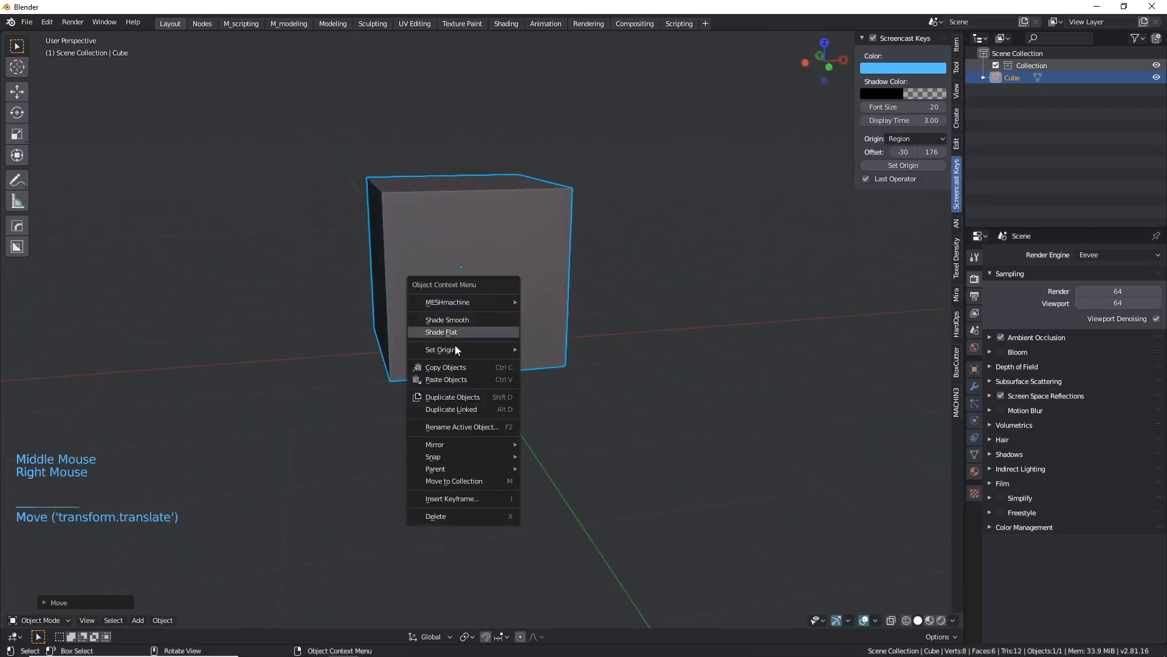
mouse_move(464, 348)
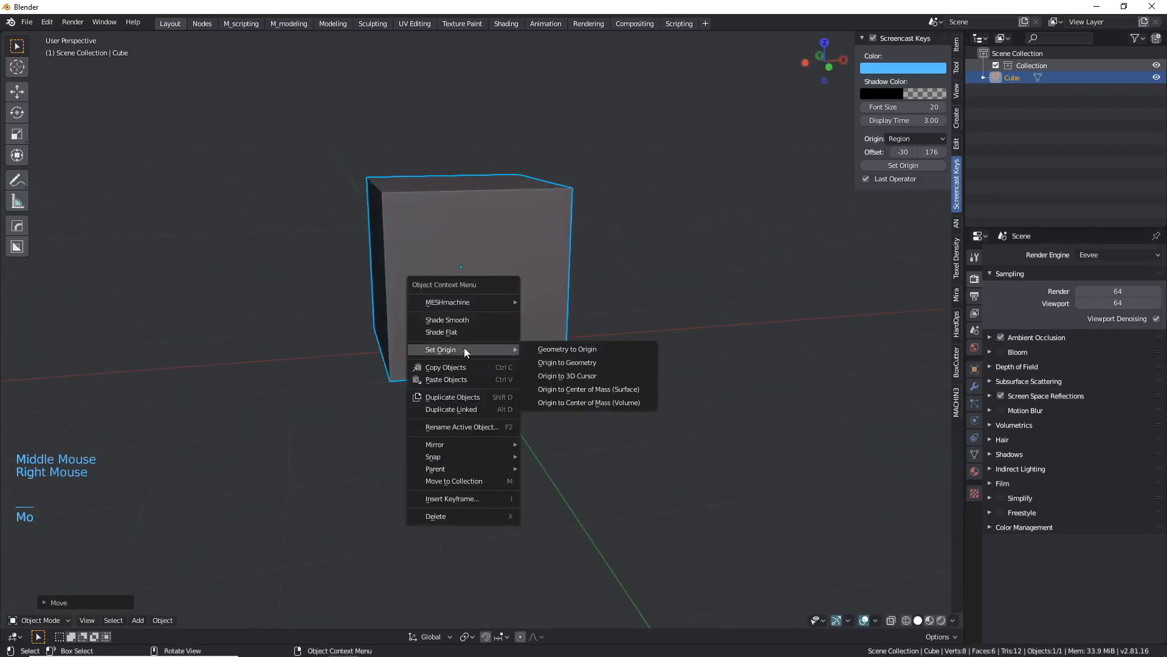
left_click(590, 374)
Scale the cube down along the global Y axis into a thin upright slab.
middle_click_drag(589, 375, 512, 363)
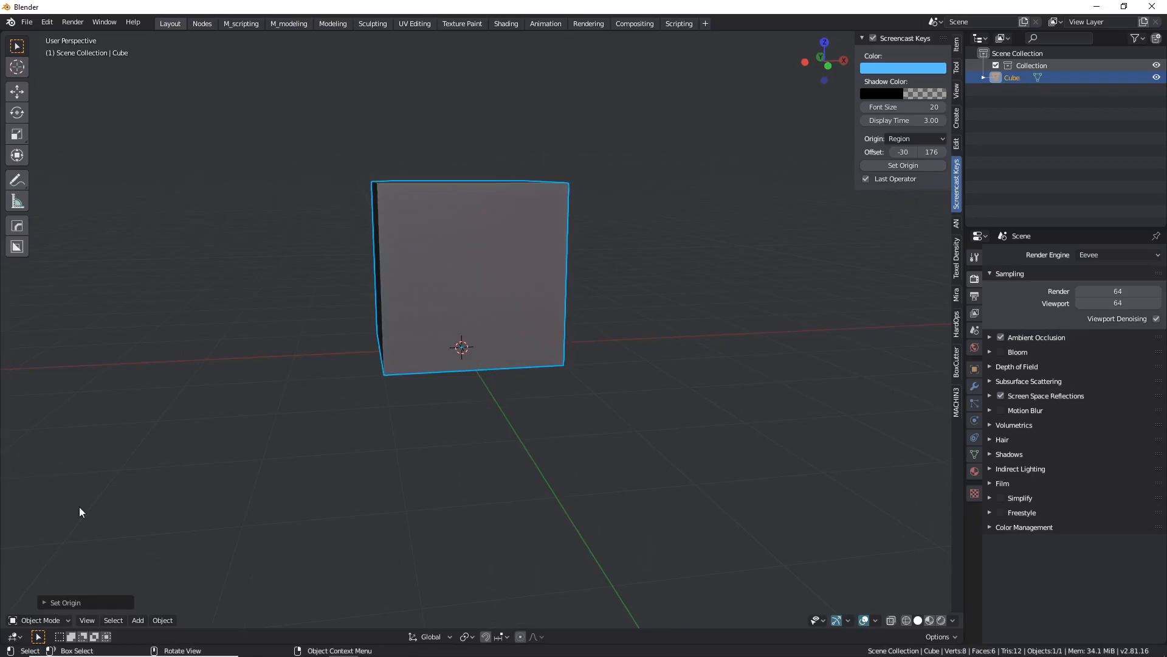
middle_click_drag(473, 339, 594, 406, "shift")
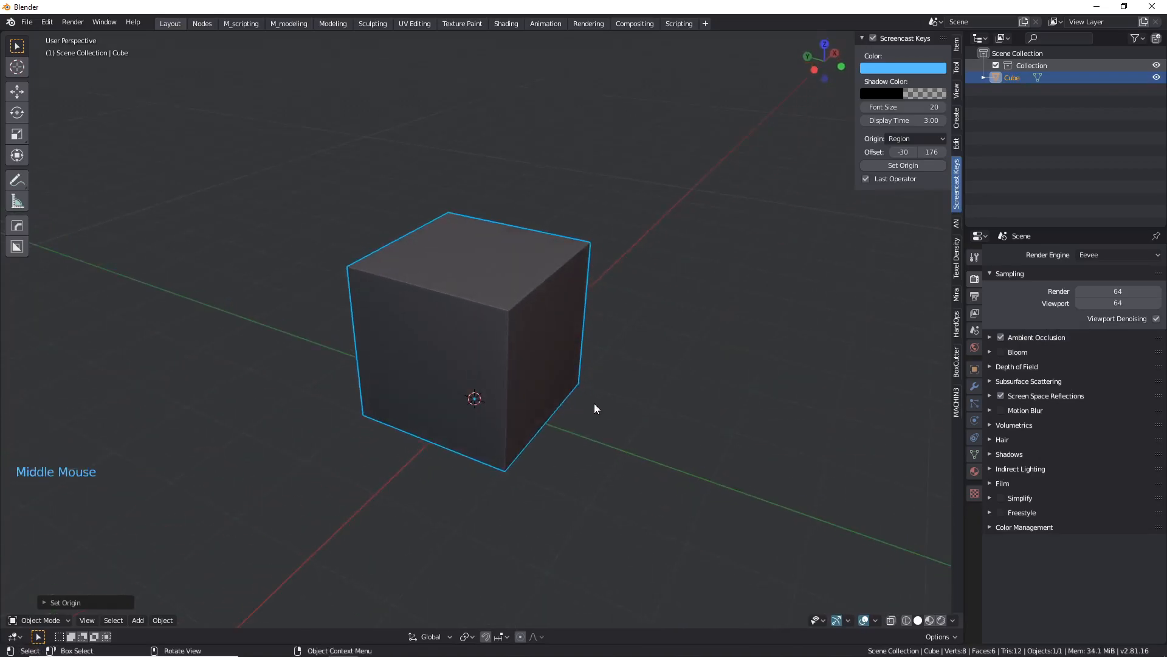
key("s")
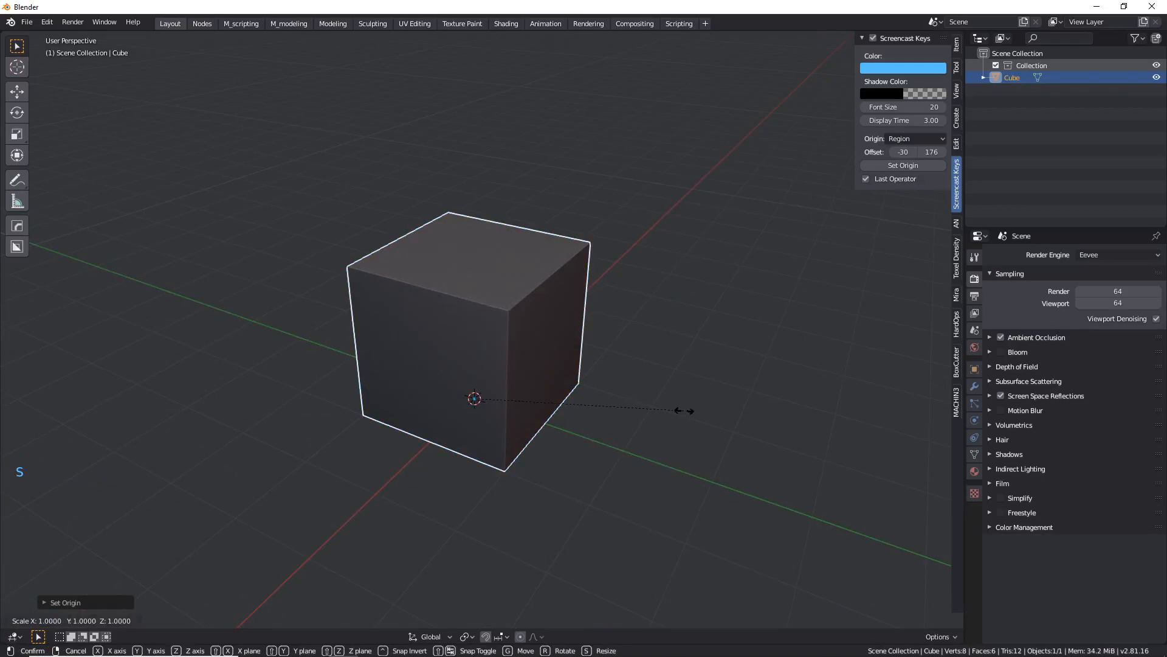
key("y")
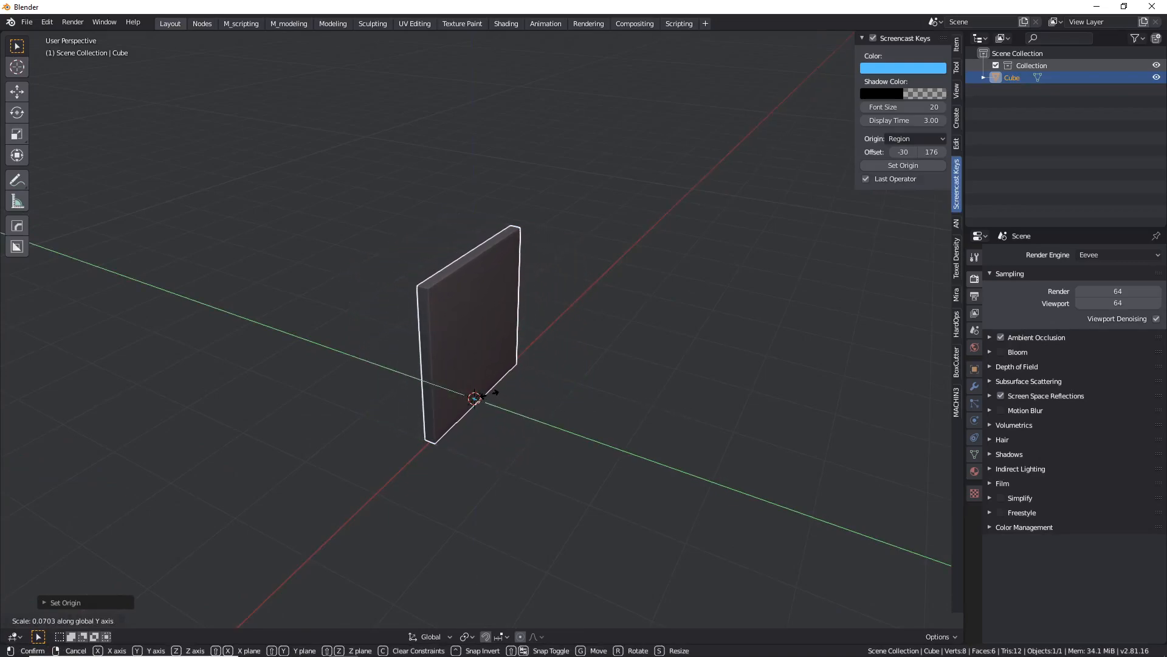
left_click(502, 397)
In front view, scale the slab along the Z axis to about half its height.
middle_click_drag(503, 397, 482, 371)
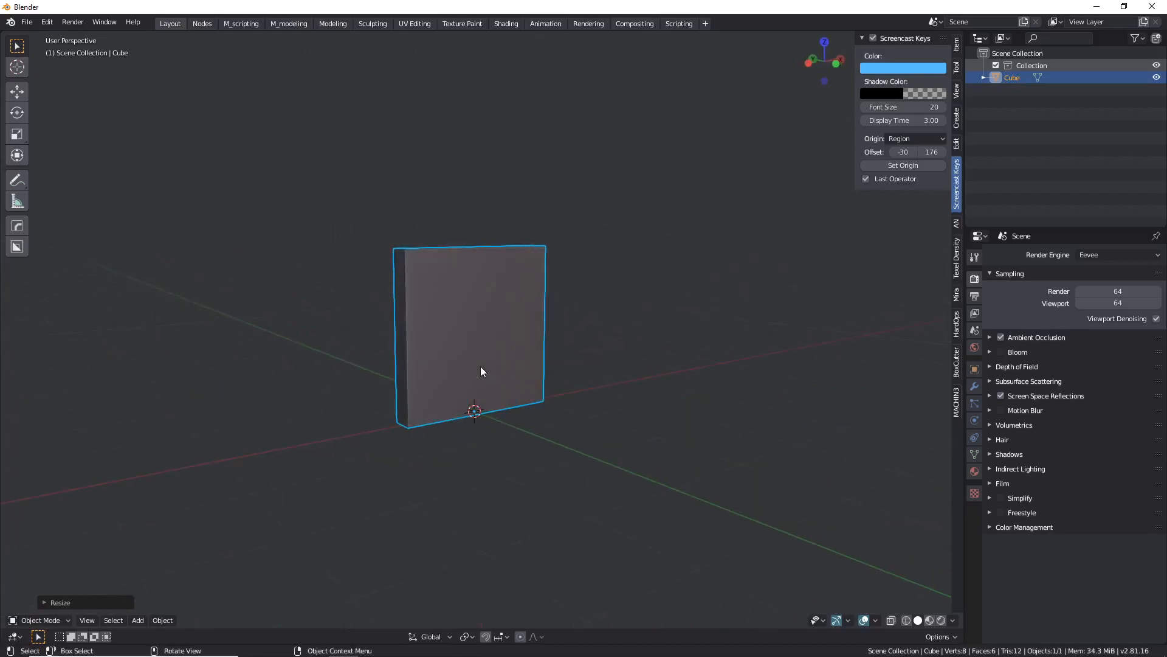
key("KP_1")
key("s")
key("z")
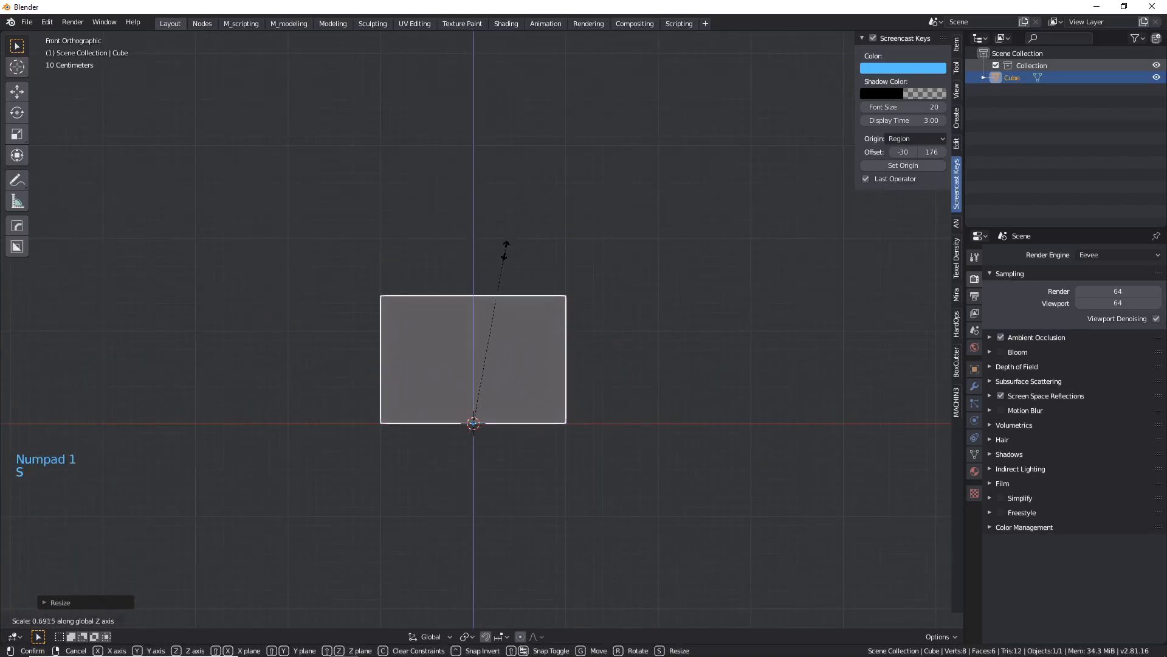
left_click(498, 292, "ctrl")
Stretch the slab along the global X axis to about three times its width.
middle_click_drag(497, 297, 538, 385)
scroll(516, 374, "down", 2)
key("s")
key("x")
key("ctrl")
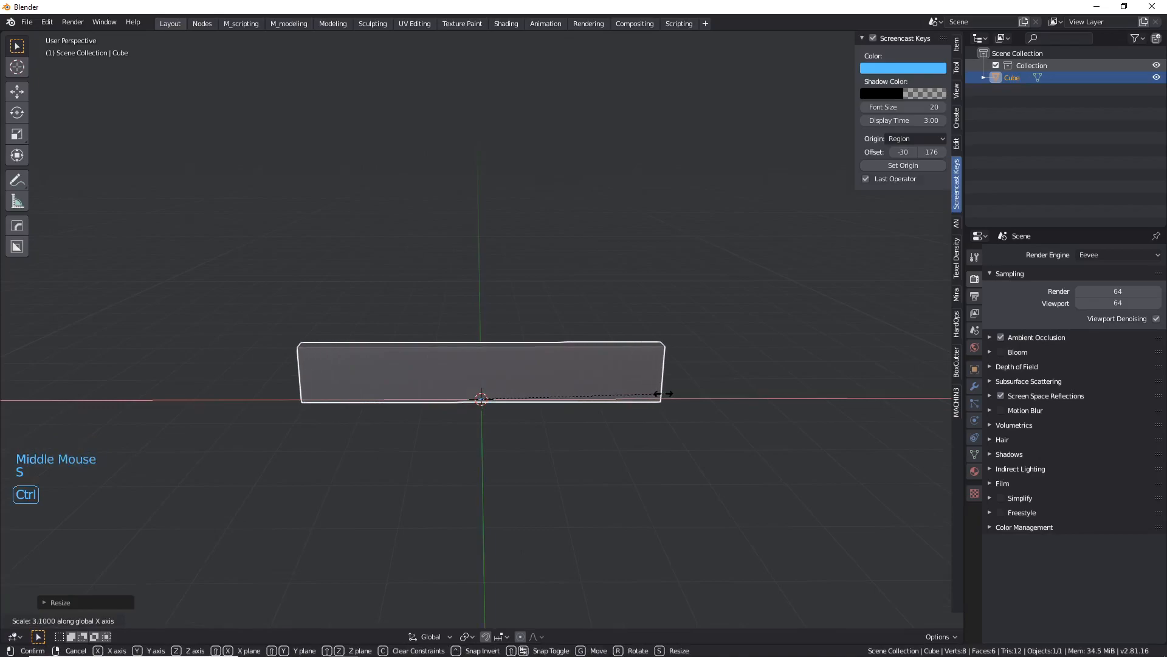
left_click(657, 396)
Apply the scale transform to the slab.
mouse_move(619, 429)
middle_mouse_down()
mouse_move(597, 407)
mouse_move(476, 420)
mouse_move(601, 427)
middle_mouse_up()
scroll(441, 410, "down", 1)
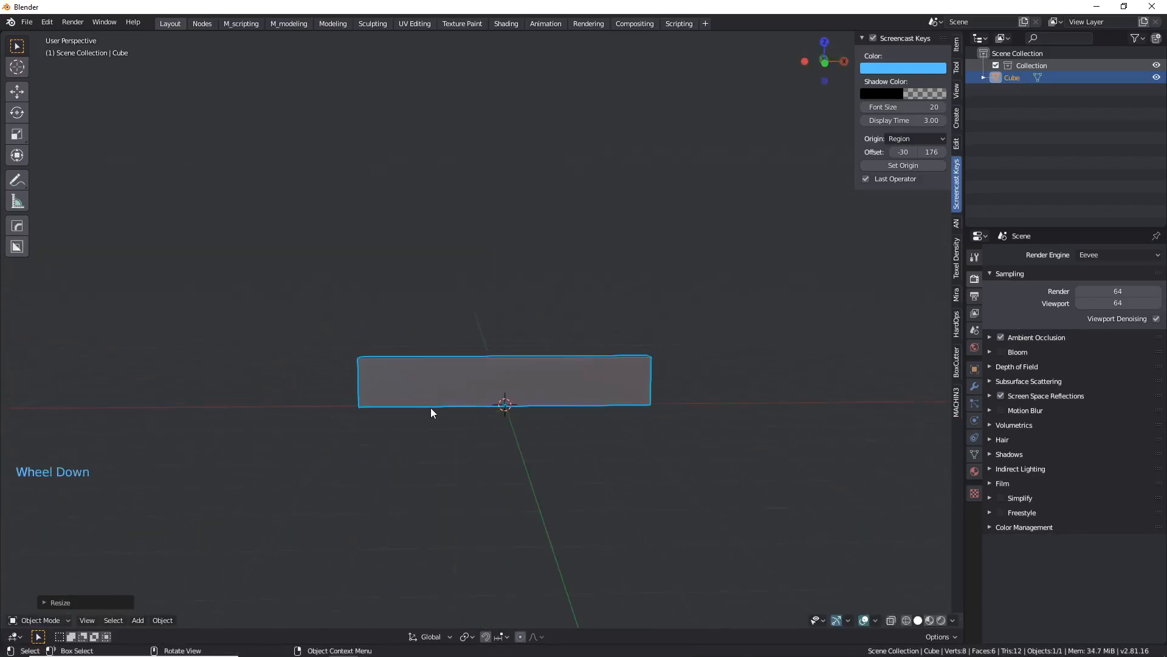
scroll(434, 407, "up", 2)
key("ctrl+a")
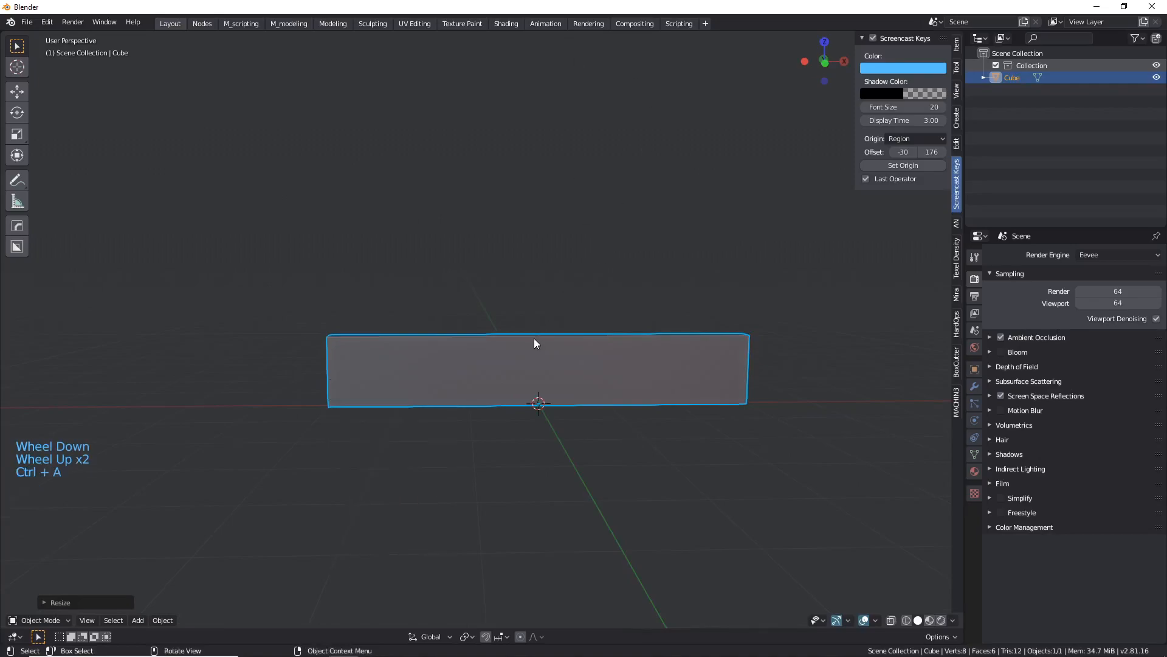
middle_click_drag(534, 343, 570, 356)
scroll(531, 379, "up", 1)
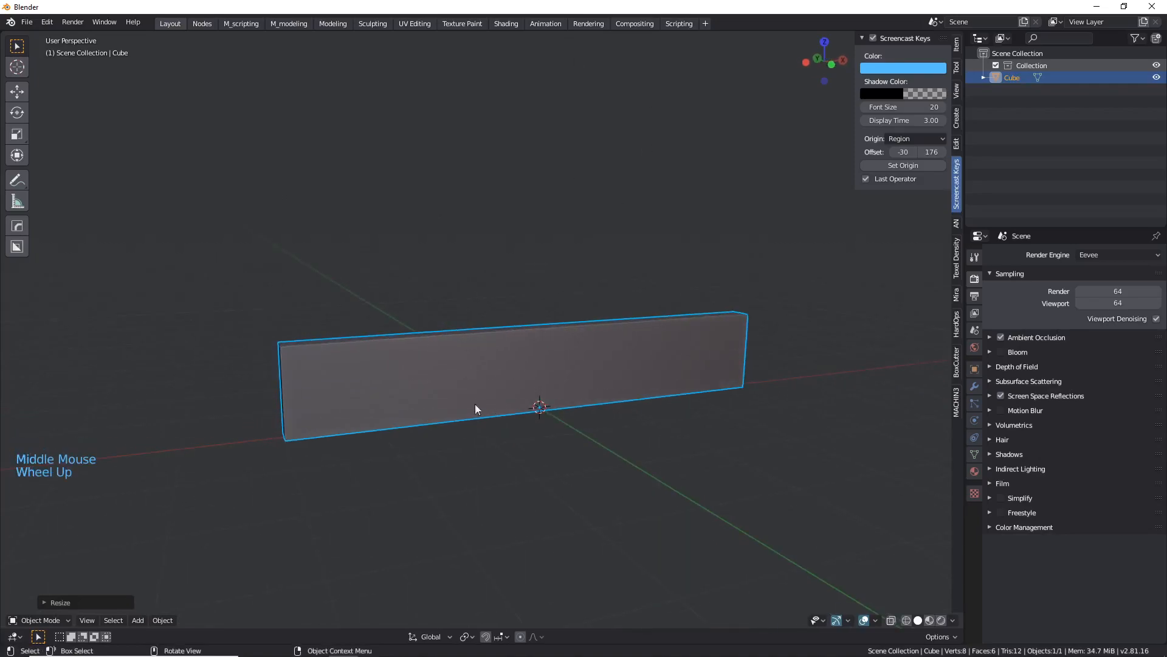
key("ctrl+a")
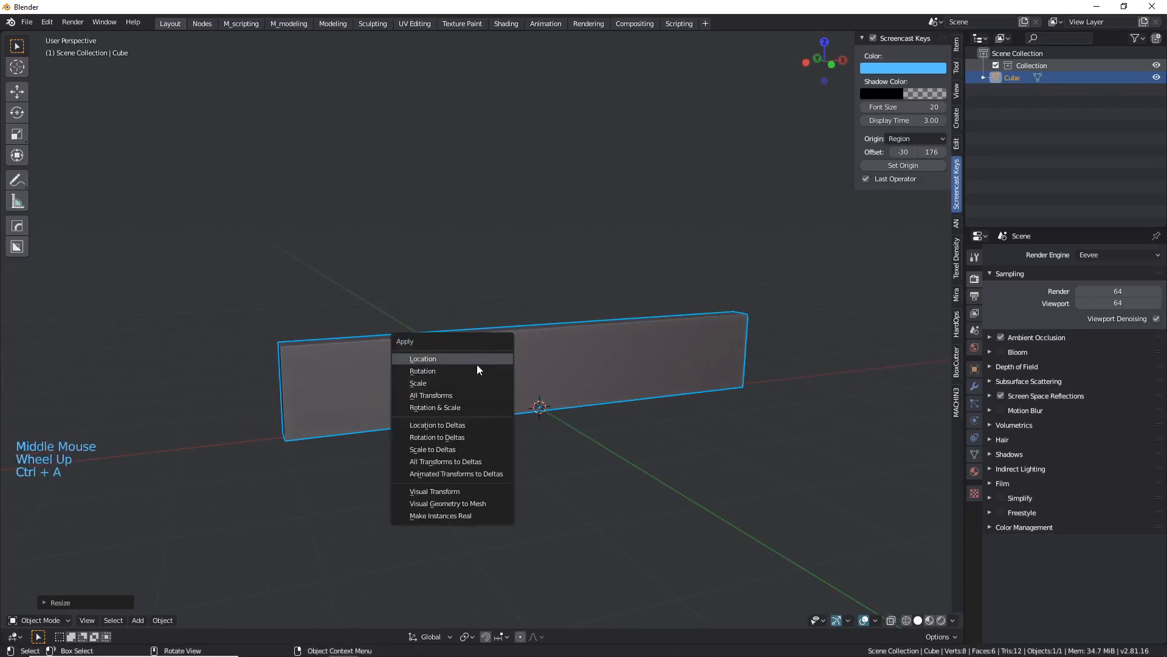
left_click(434, 383)
Undo the applied scale on the slab.
middle_click_drag(434, 383, 465, 390)
key("ctrl+a")
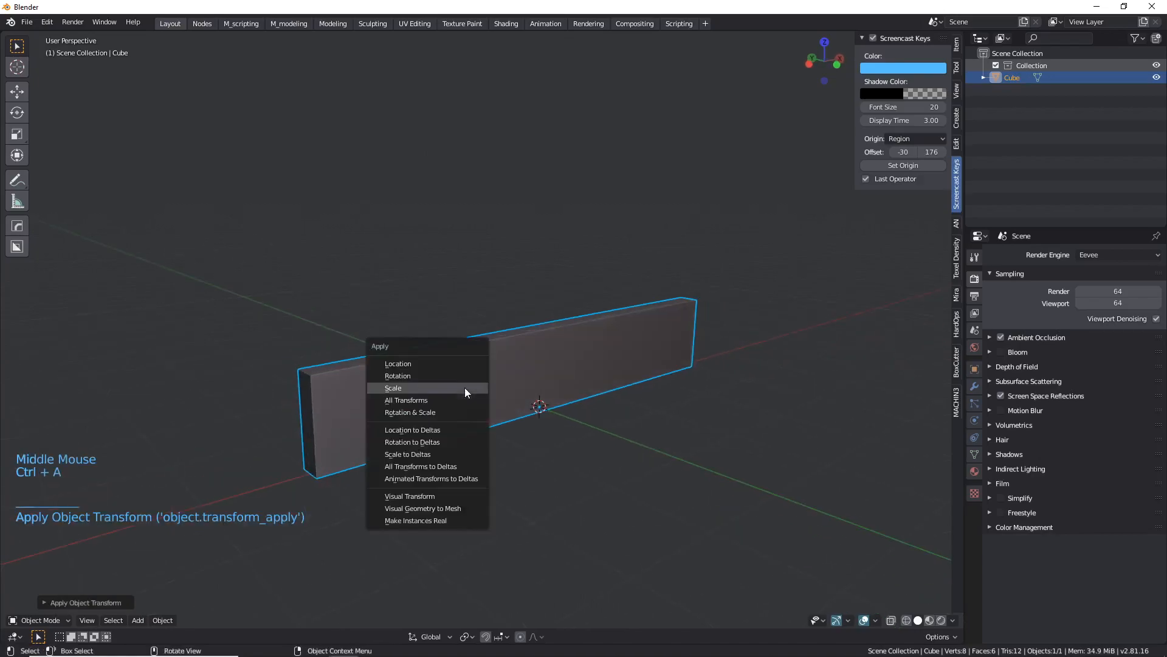
key("ctrl+z")
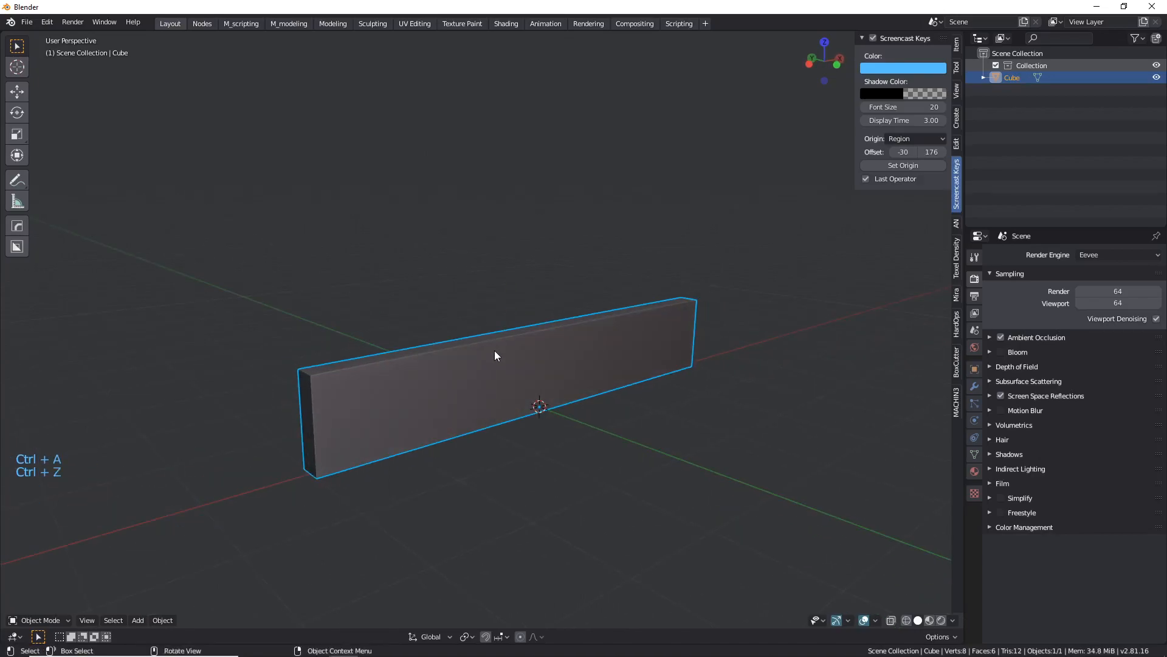
In edge editing mode, bevel all edges of the slab with one segment, about 68 mm wide.
middle_click_drag(340, 394, 362, 390)
scroll(369, 397, "up", 2)
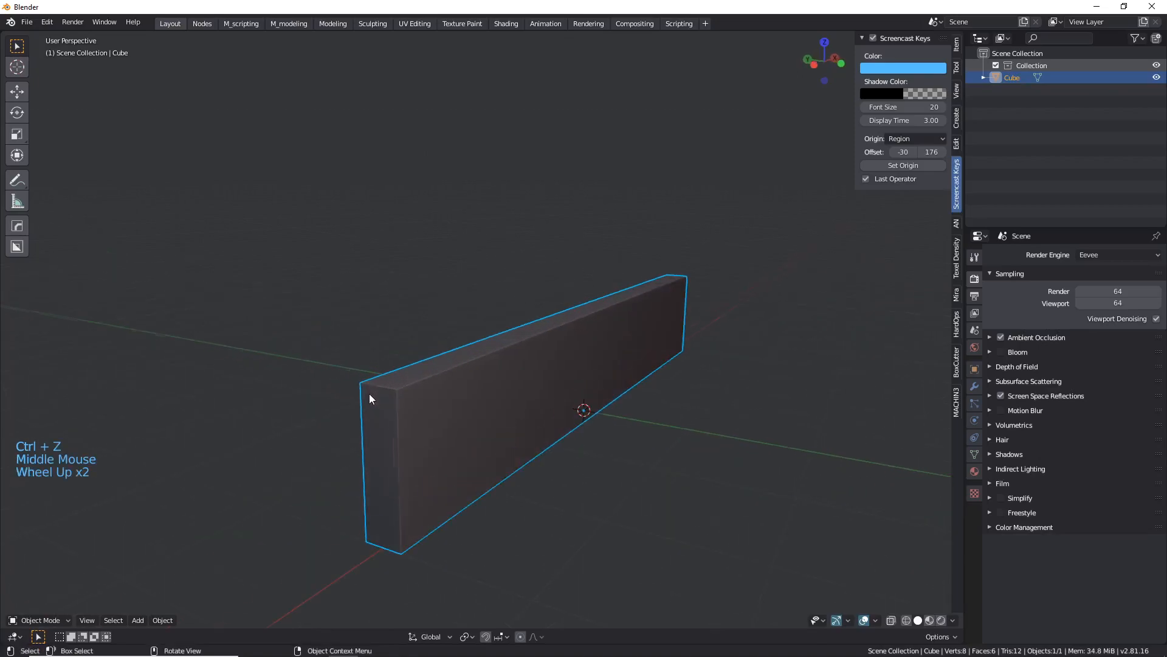
key("Tab")
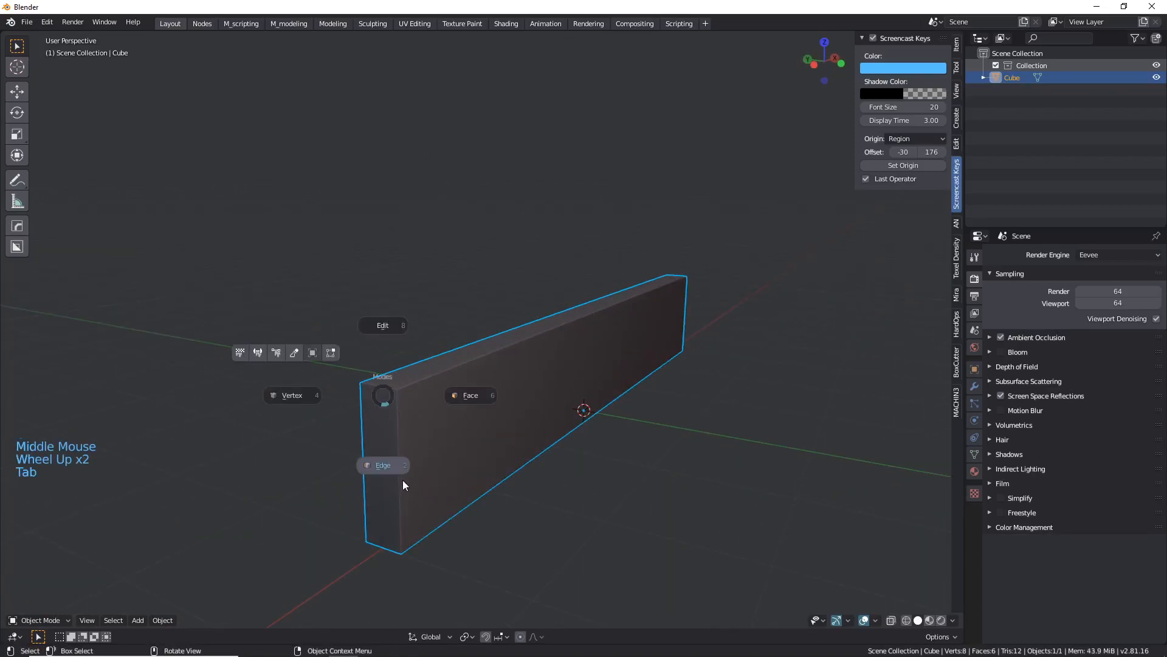
key("alt")
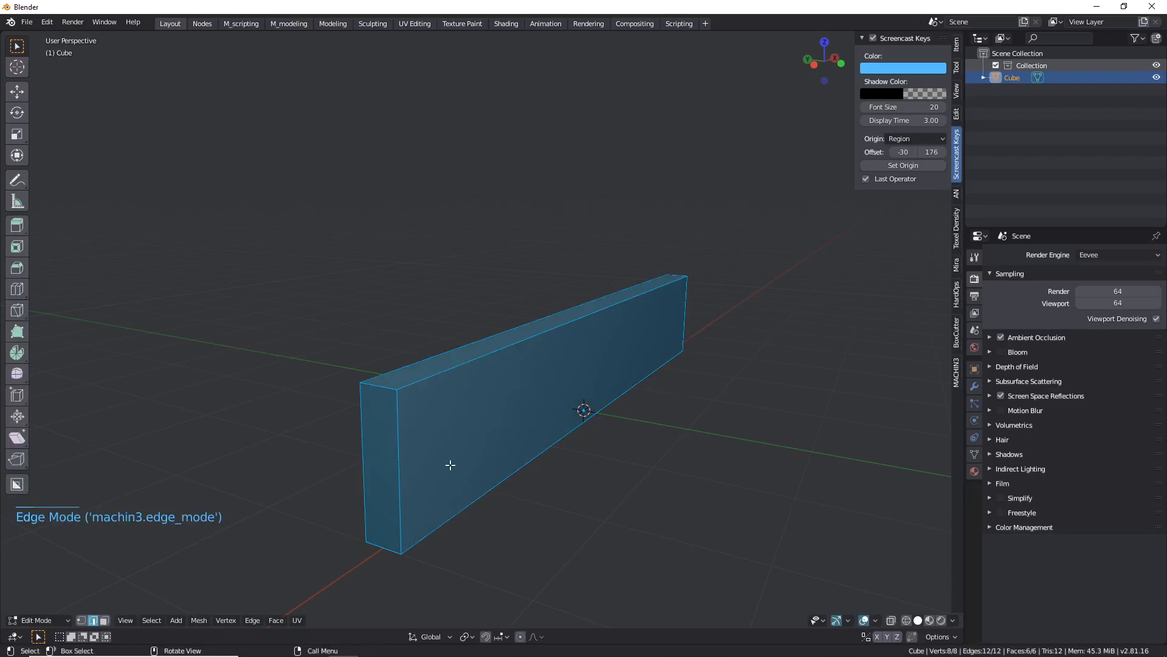
scroll(417, 456, "up", 2)
key("ctrl+b")
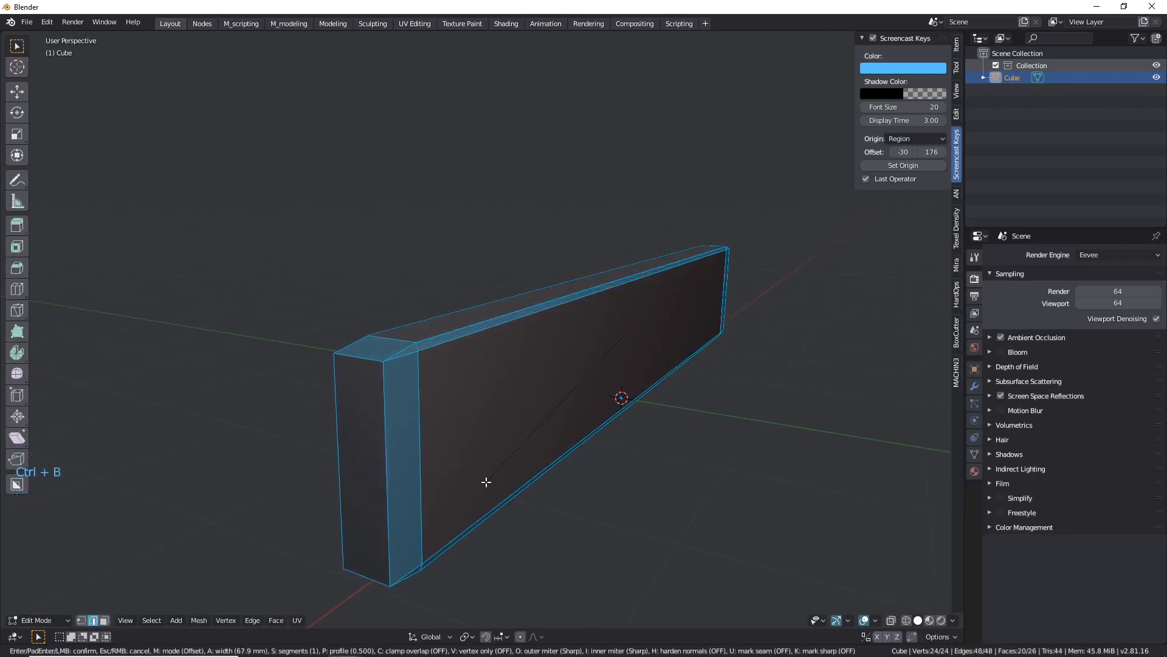
left_click(488, 477)
Examine the bevel widths along the slab's ends, top and bottom edges.
middle_click_drag(370, 406, 214, 299)
scroll(272, 395, "up", 1)
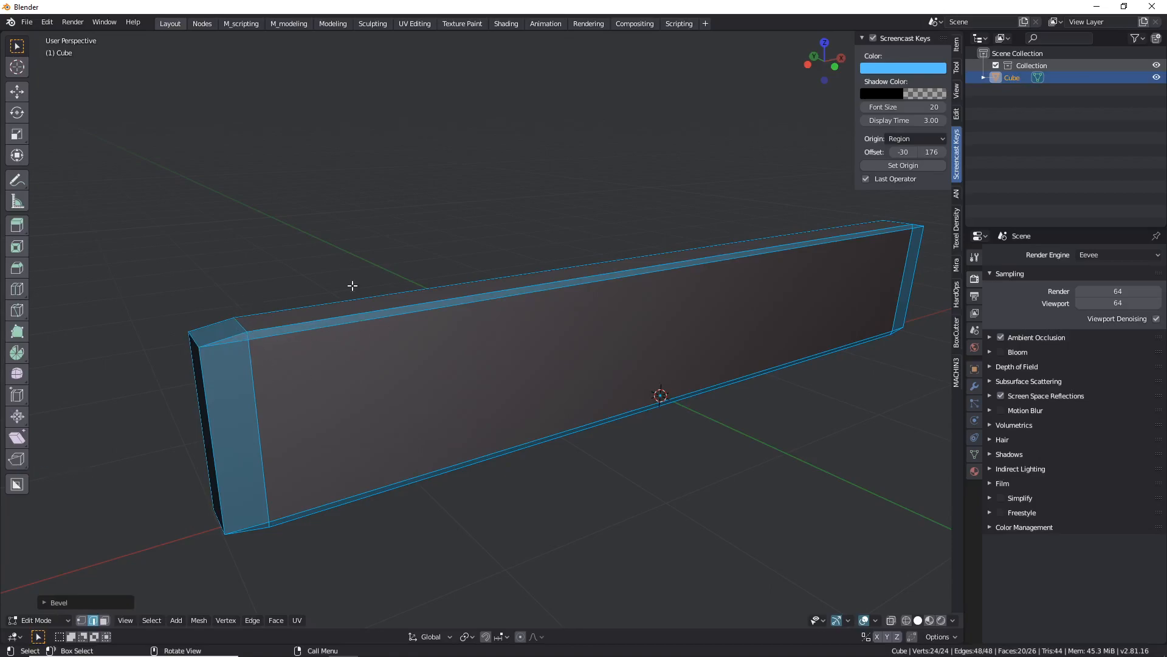
scroll(458, 316, "down", 1)
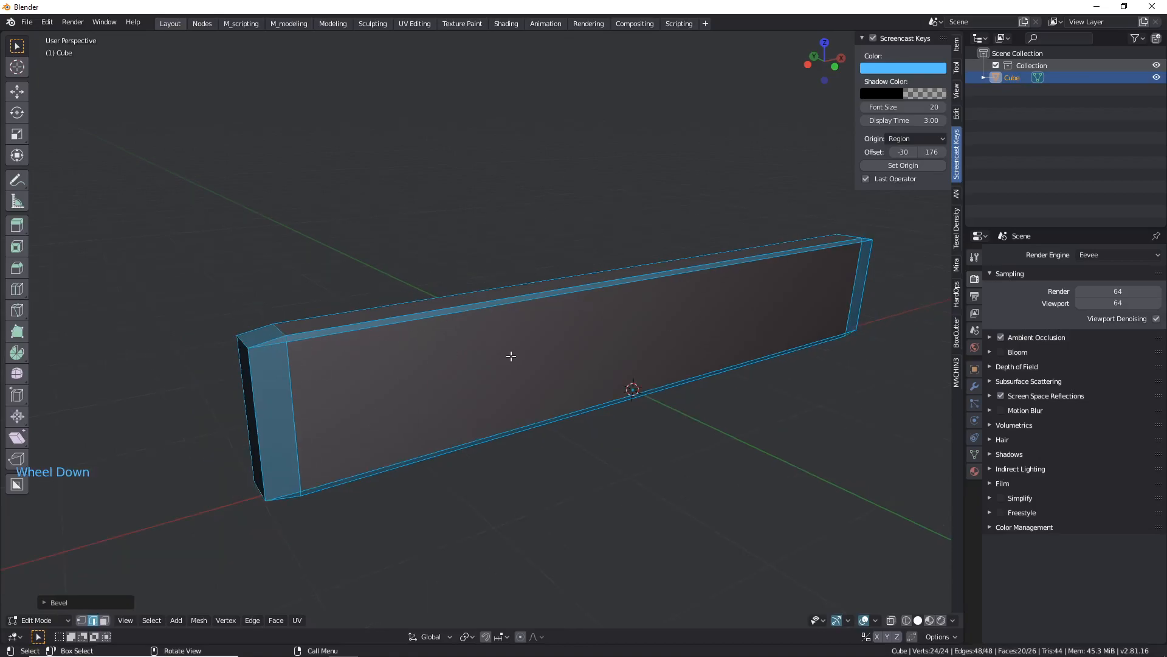
middle_click_drag(510, 354, 456, 349)
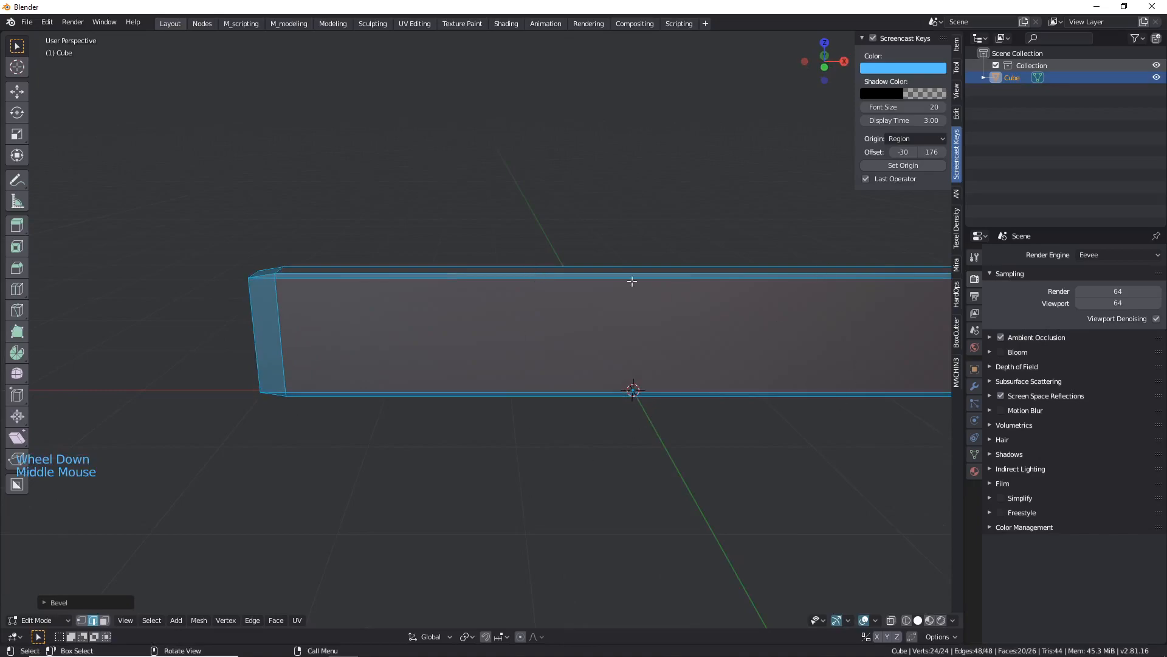
middle_click_drag(505, 383, 474, 456)
scroll(343, 385, "down", 1)
middle_click_drag(362, 486, 428, 301)
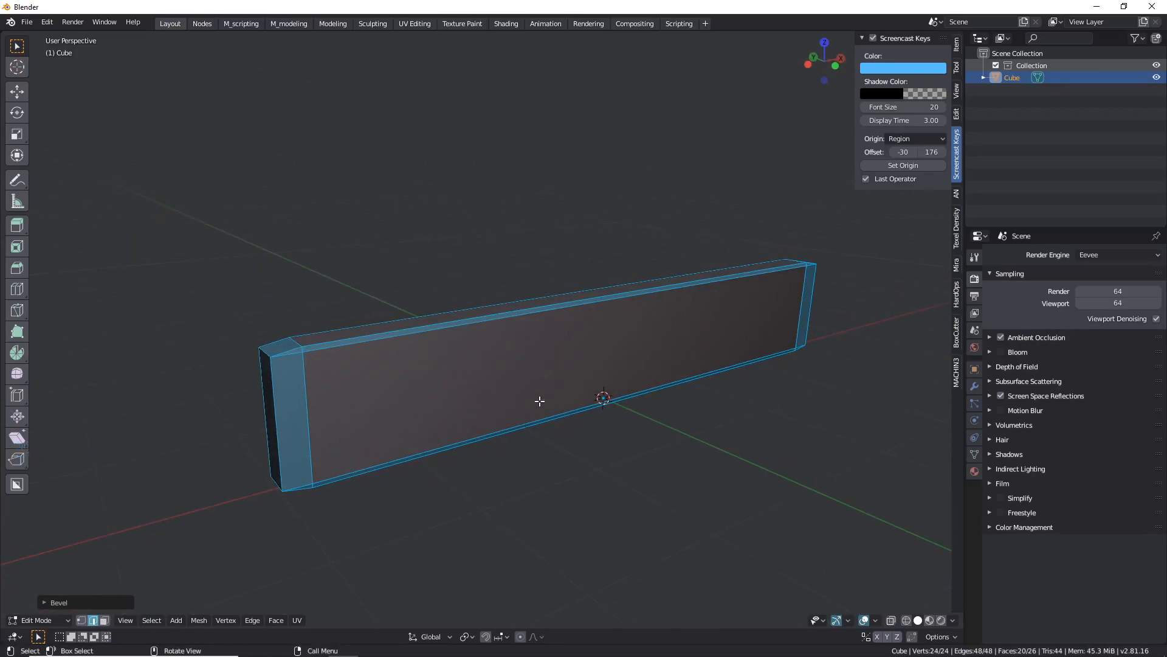
Undo the bevel and apply the slab's scale in Object Mode.
key("ctrl+z")
key("Tab")
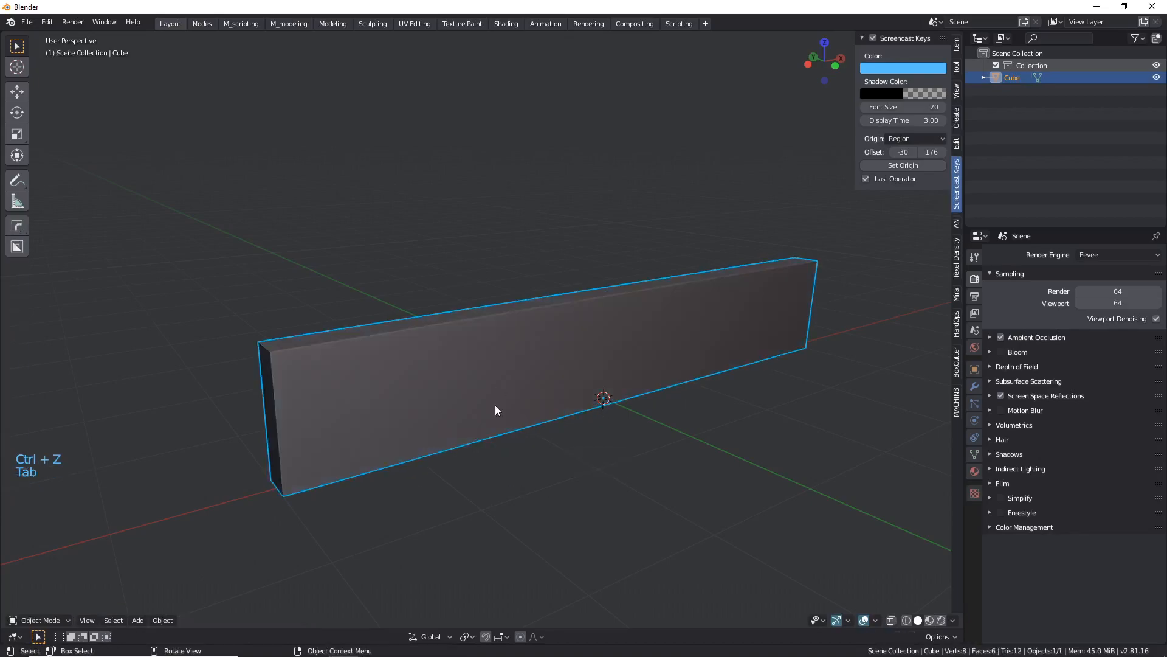
key("ctrl+a")
left_click(494, 405)
Try a one-segment bevel of about 43 mm on all slab edges, undo it and return to Object Mode.
key("Tab")
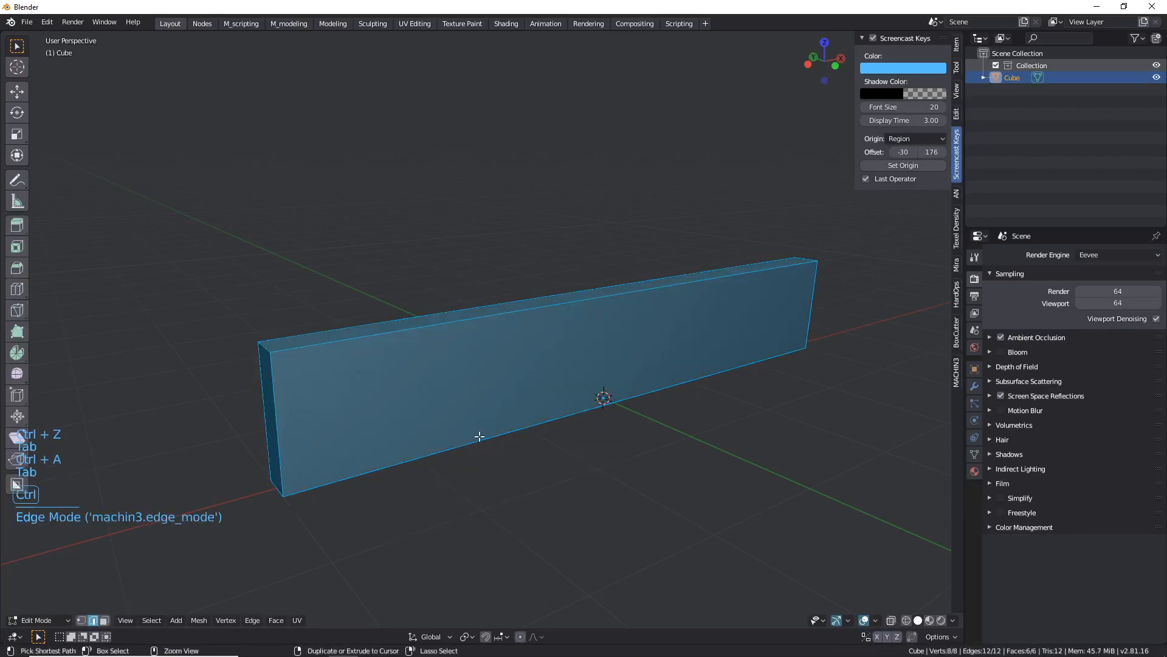
key("ctrl+b")
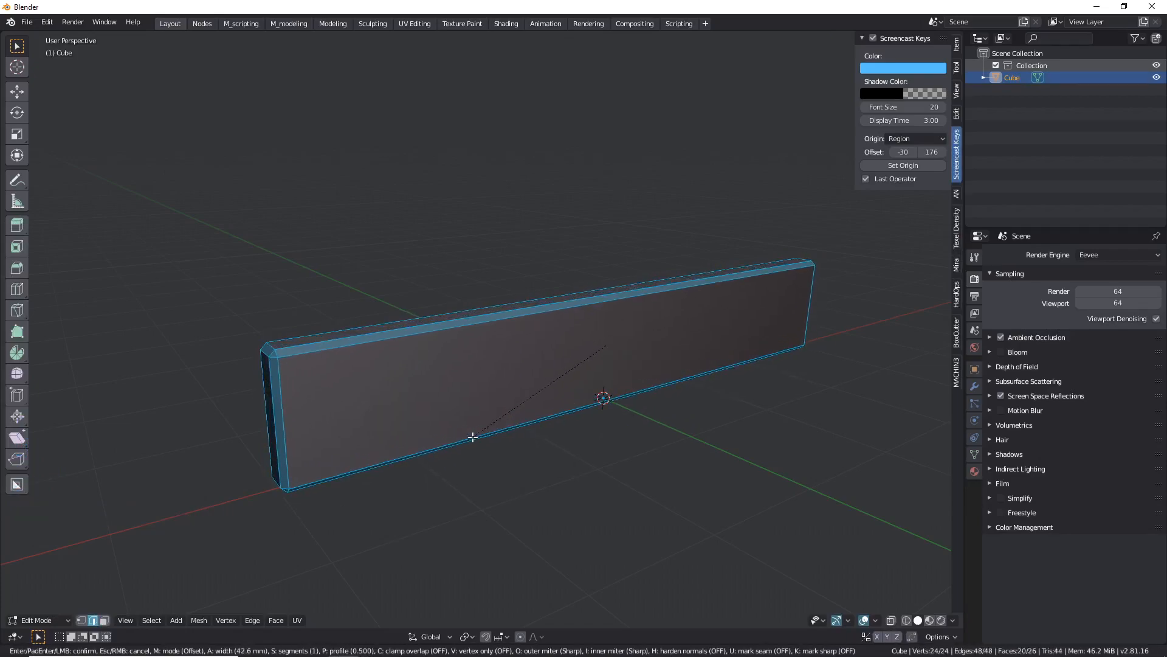
left_click(473, 433)
key("ctrl+z")
key("Tab")
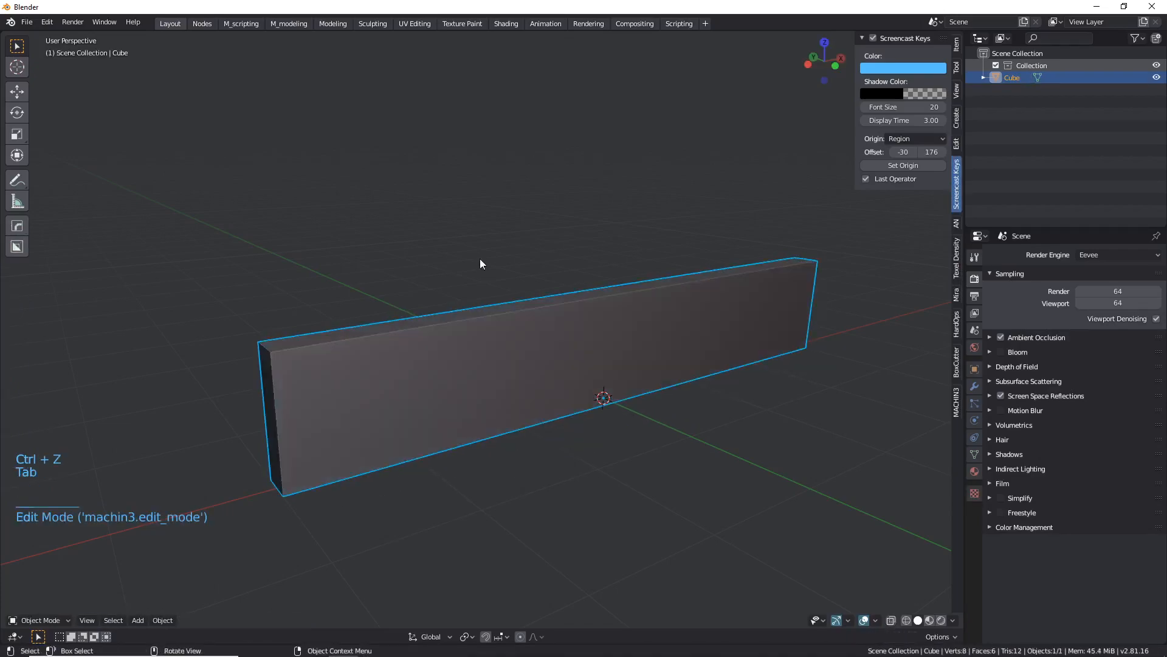
Add five evenly spaced vertical loop cuts across the slab's length in Edit Mode.
scroll(470, 384, "down", 3)
middle_click_drag(469, 385, 381, 415)
middle_click_drag(532, 404, 463, 424)
key("Tab")
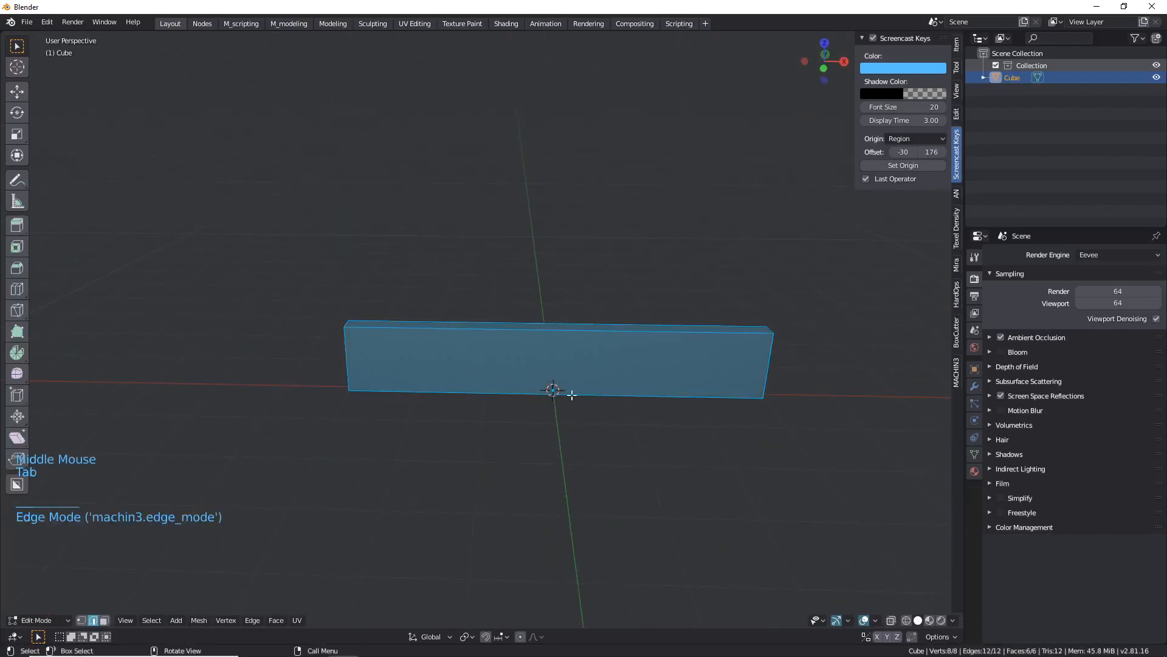
scroll(547, 341, "up", 2)
key("ctrl+r")
scroll(547, 340, "up", 3)
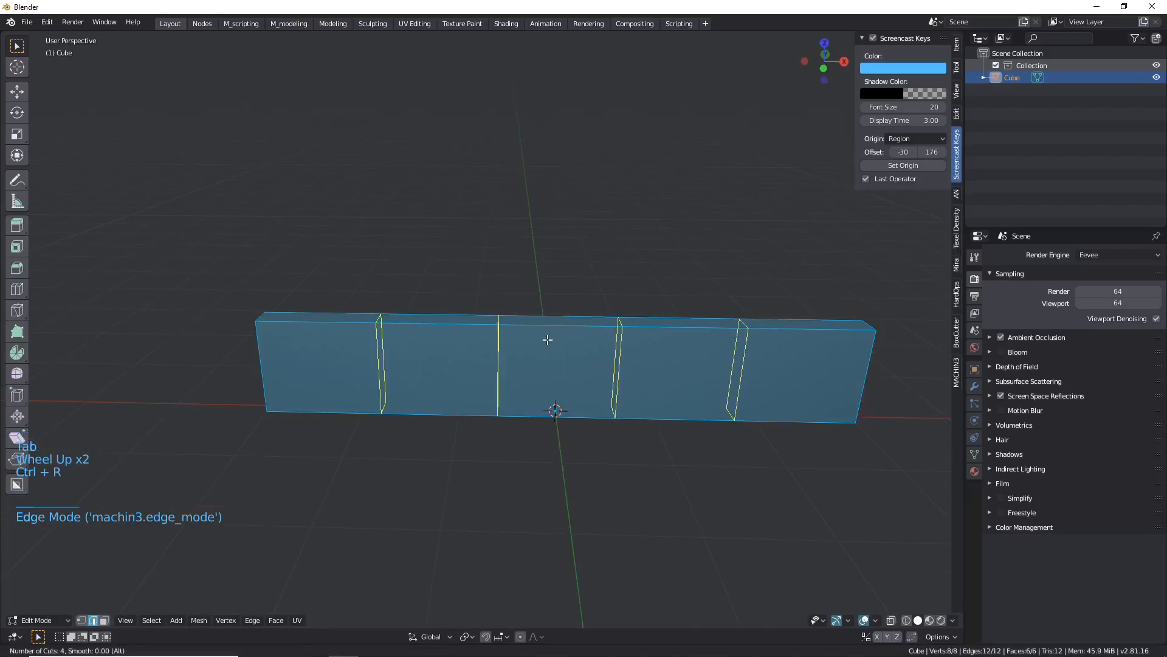
scroll(547, 340, "up", 1)
left_click(548, 339)
scroll(547, 338, "down", 2)
middle_click_drag(548, 339, 617, 364)
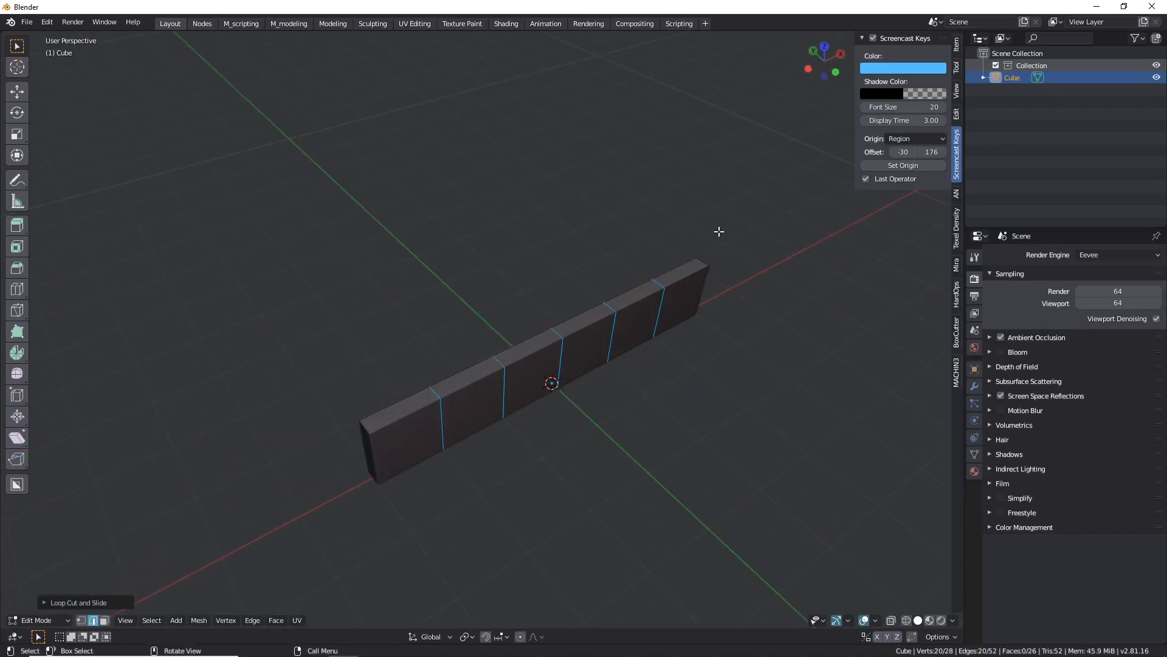
Return to Object Mode and add a Bevel modifier to the slab.
middle_click_drag(428, 437, 485, 376)
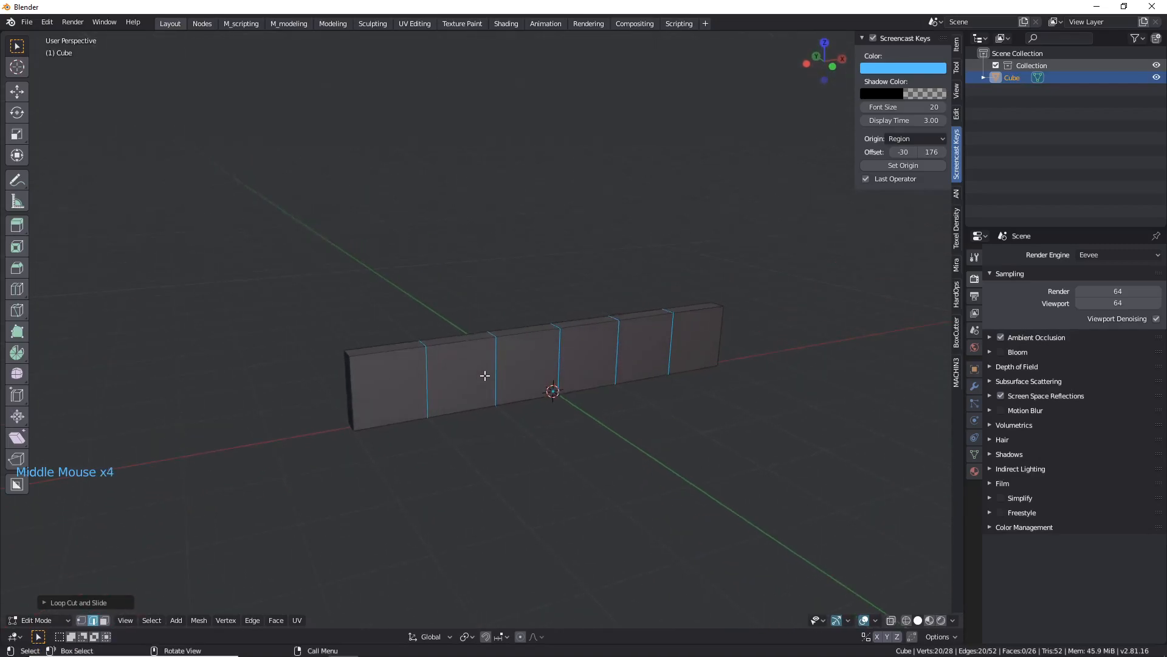
key("Tab")
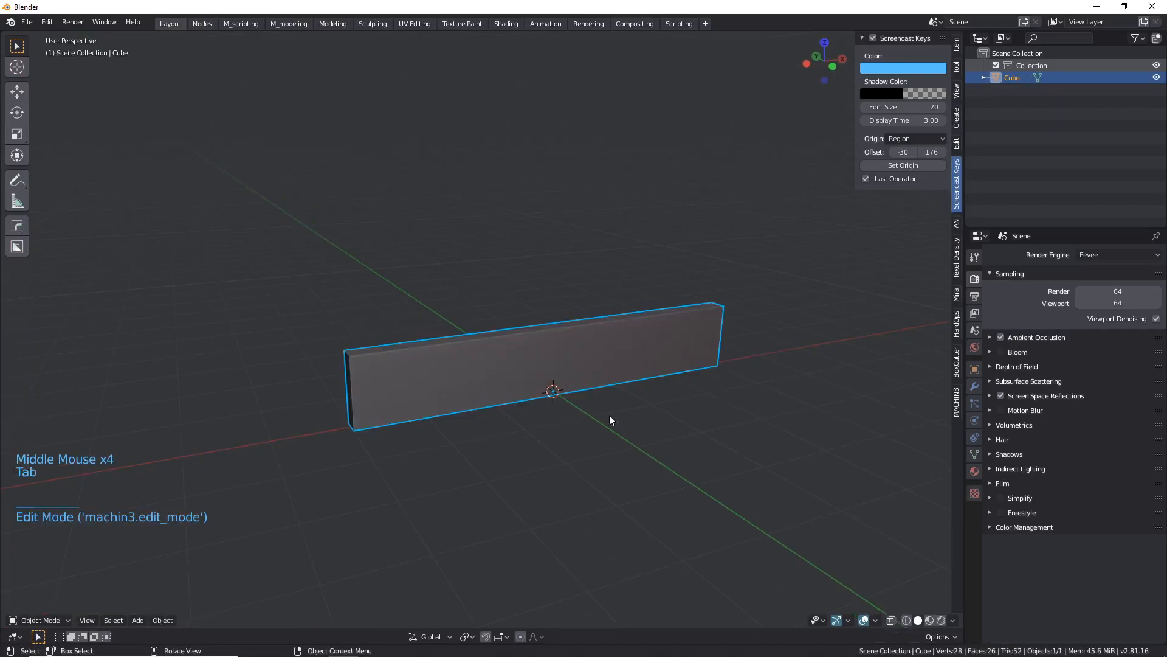
left_click(975, 386)
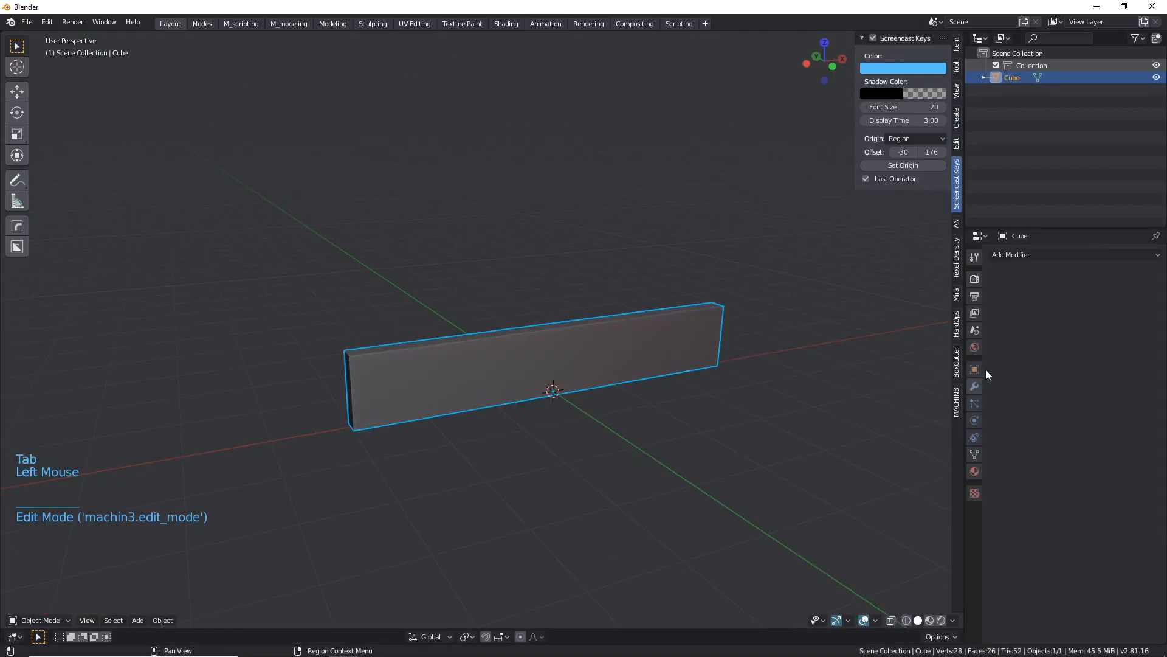
left_click(997, 257)
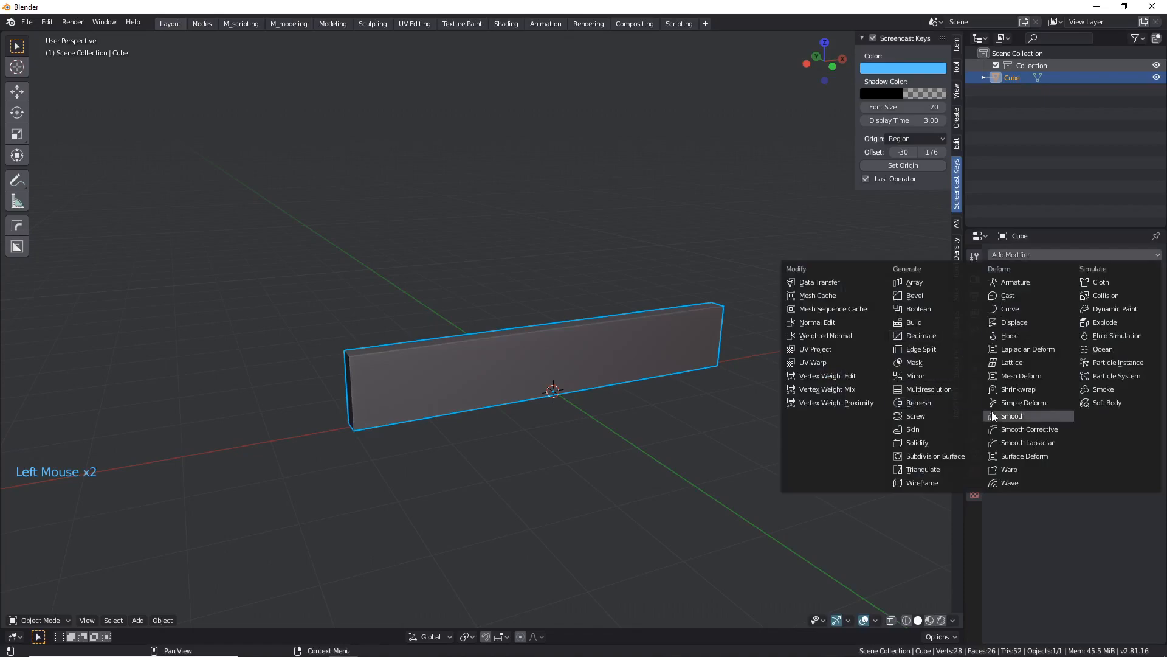
left_click(928, 297)
scroll(355, 391, "up", 3)
middle_click_drag(355, 391, 471, 287)
scroll(487, 381, "up", 1)
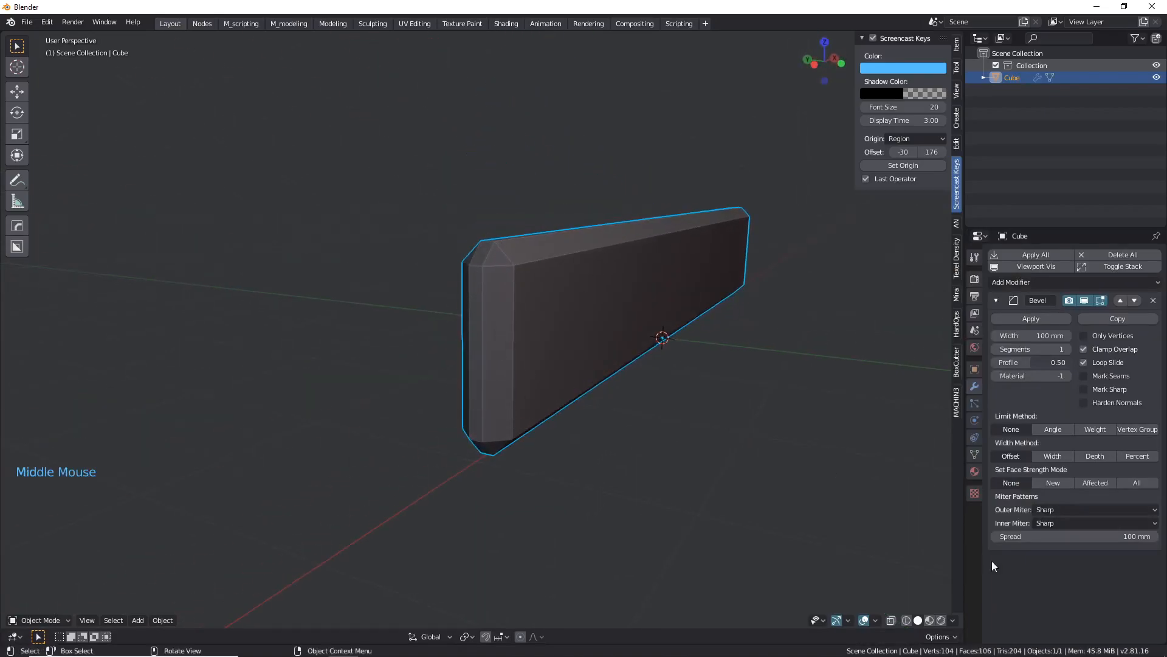
Limit the slab's Bevel modifier by angle and reduce its width to 47 mm.
scroll(448, 348, "up", 1)
middle_click_drag(448, 348, 516, 357)
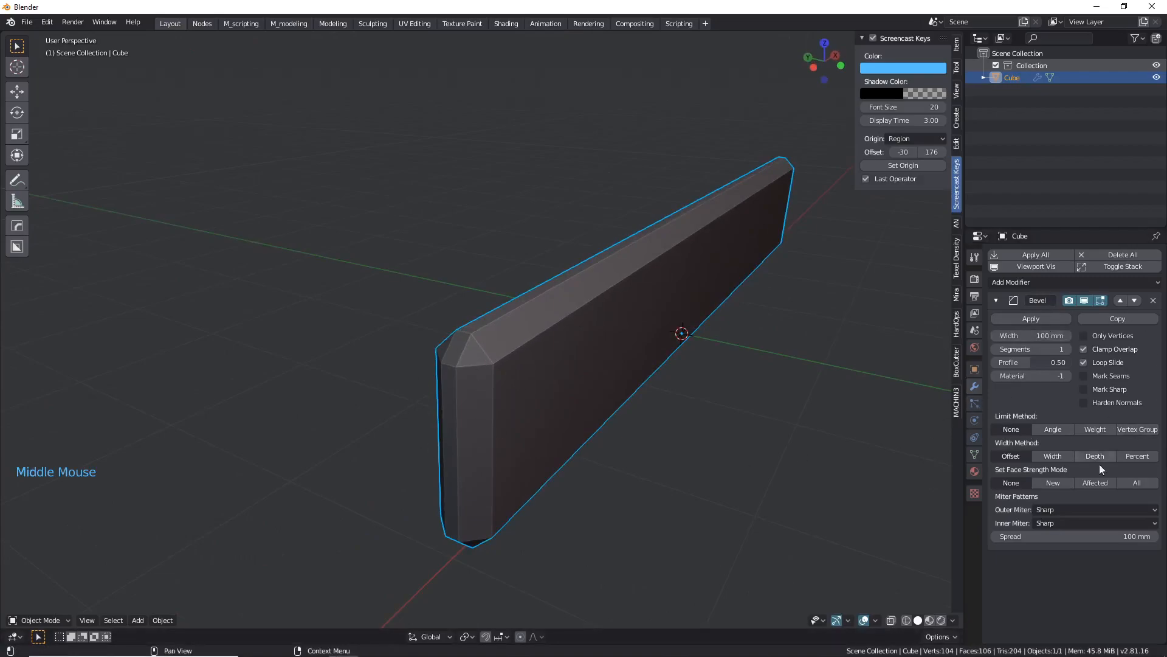
left_click(1061, 435)
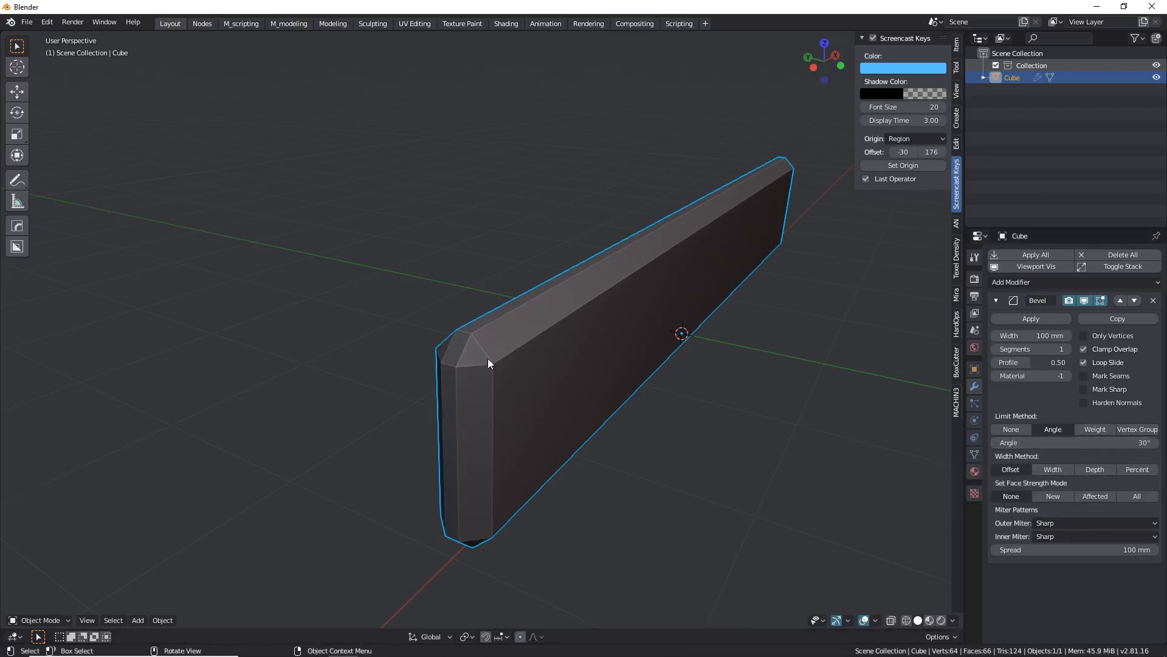
left_click_drag(1033, 335, 991, 335, "shift")
scroll(588, 374, "down", 3)
middle_click_drag(589, 375, 399, 308)
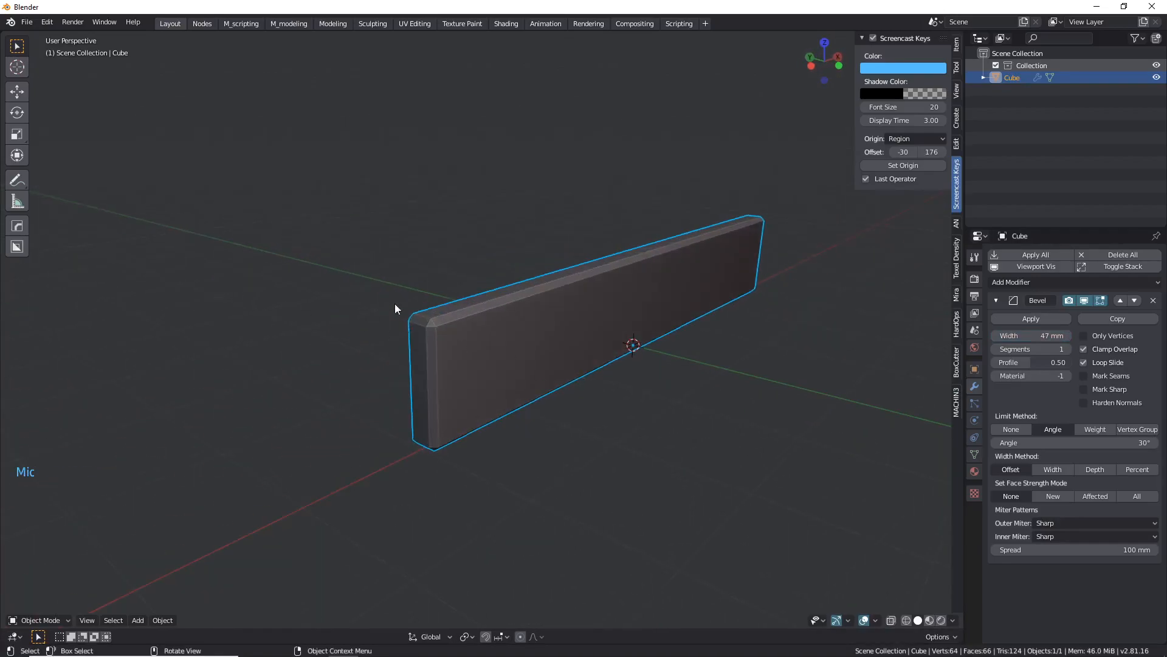
Set the Bevel modifier to two segments, comparing the result with a single segment.
left_click(1068, 351)
scroll(418, 364, "up", 3)
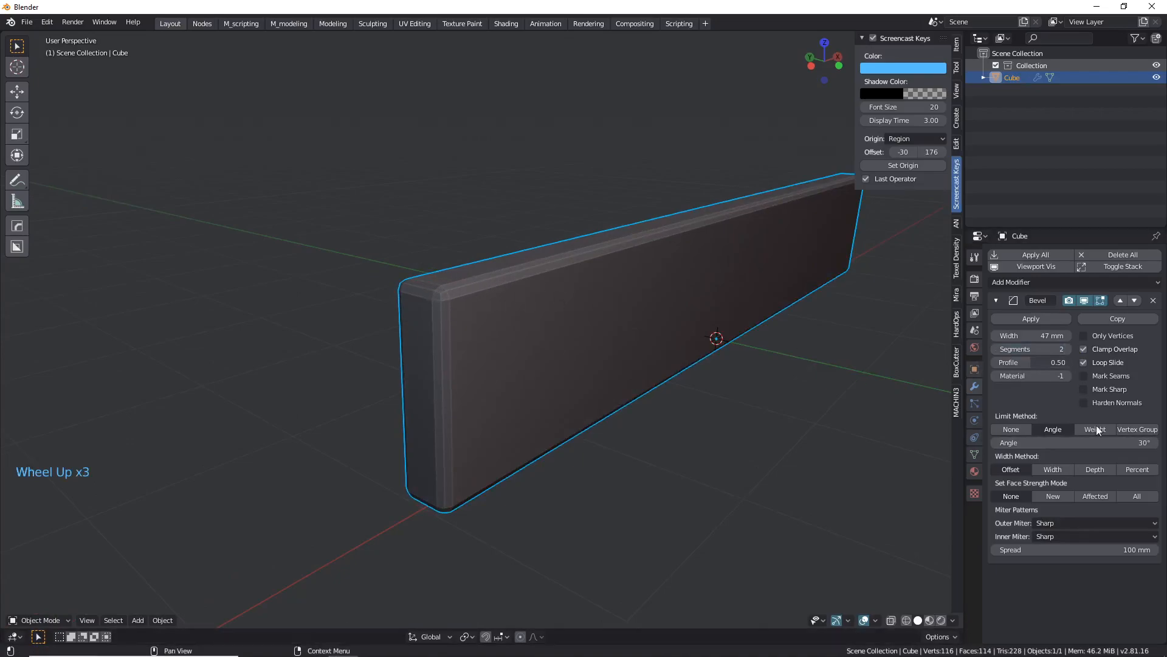
left_click(994, 348)
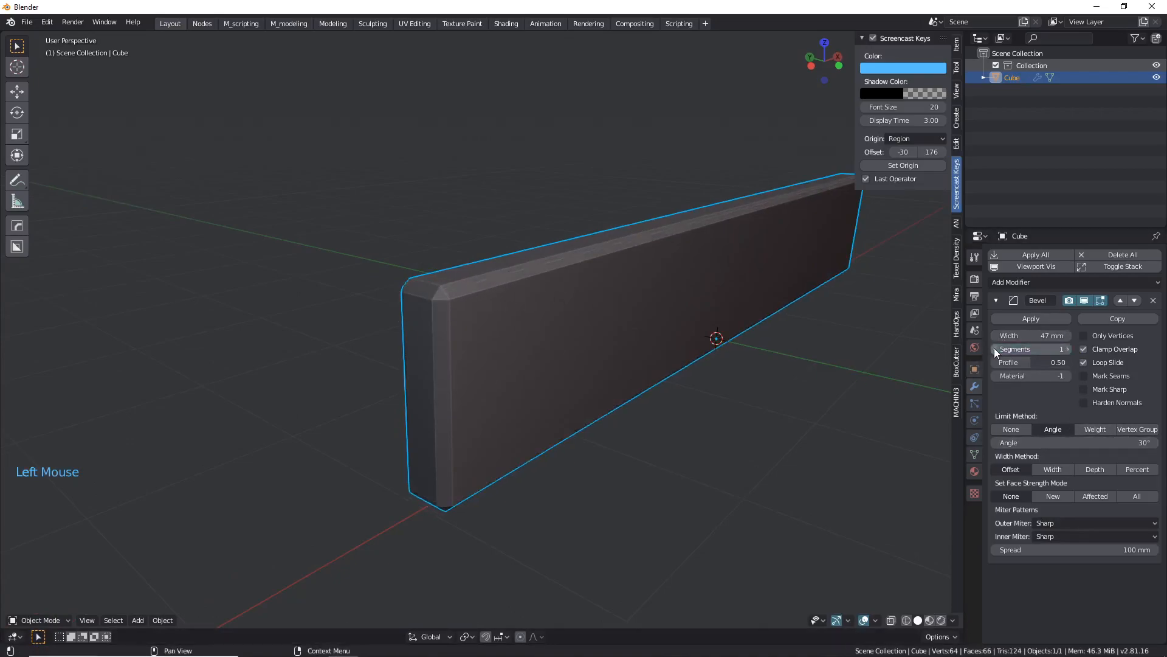
left_click(1067, 348)
scroll(466, 312, "down", 2)
mouse_move(466, 313)
middle_mouse_down()
mouse_move(411, 322)
mouse_move(466, 304)
middle_mouse_up()
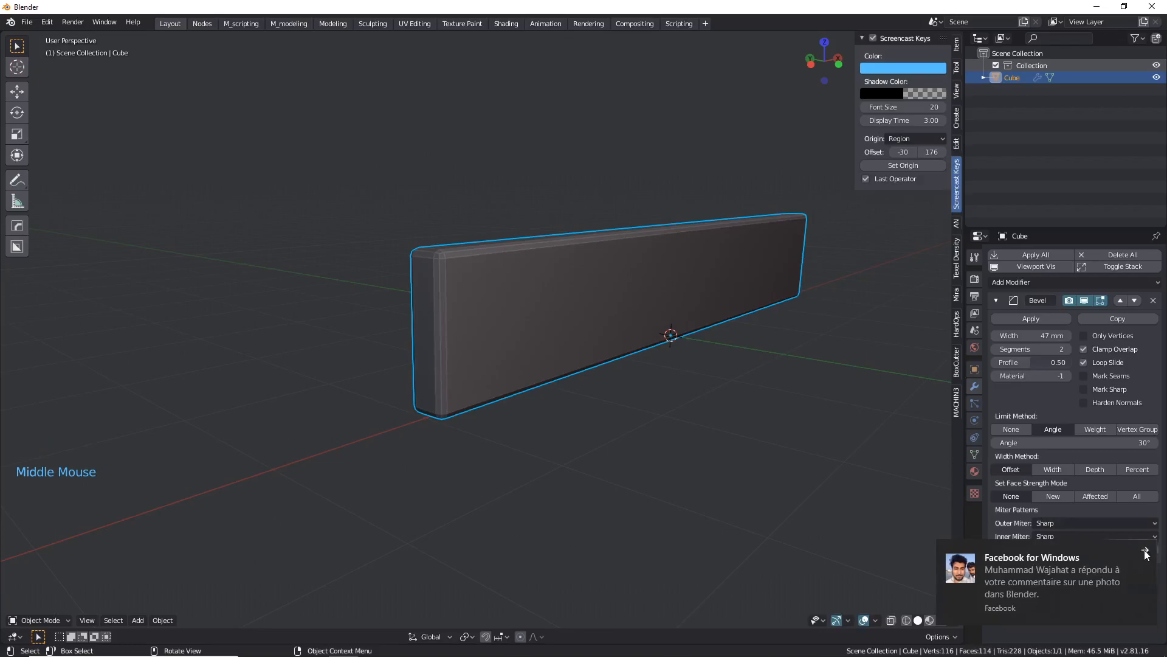
Dismiss the notification and examine the beveled edges of the slab from several angles.
left_click(1146, 551)
middle_click_drag(515, 336, 479, 385, "shift")
scroll(528, 319, "down", 1)
scroll(529, 324, "down", 1)
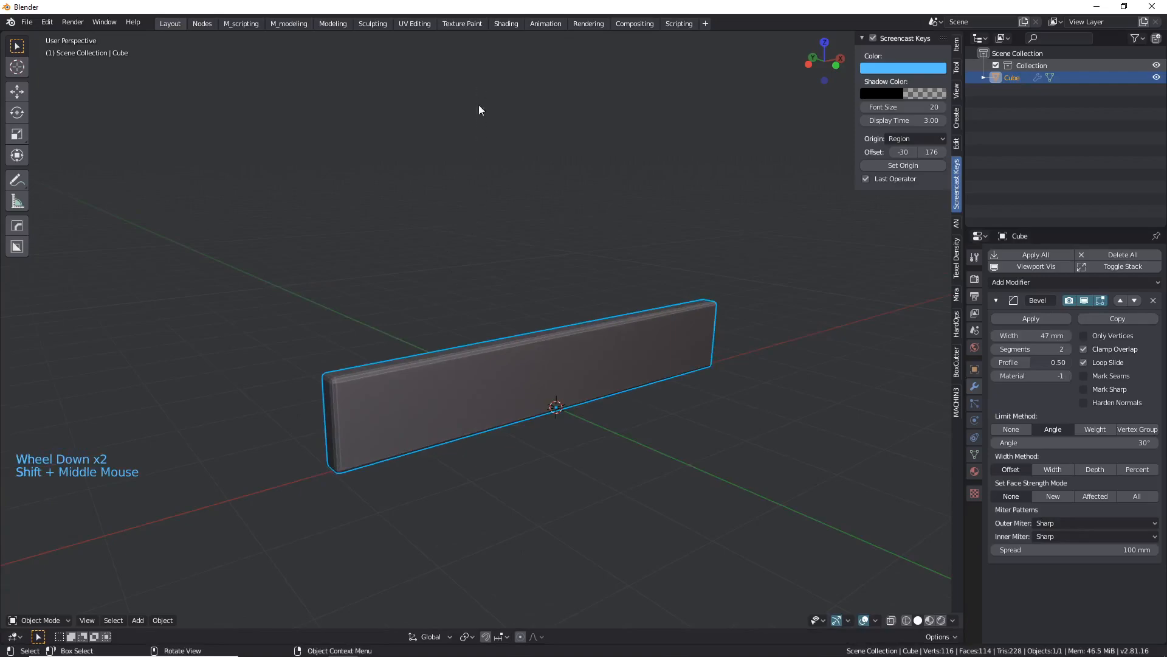
middle_click_drag(473, 306, 433, 318)
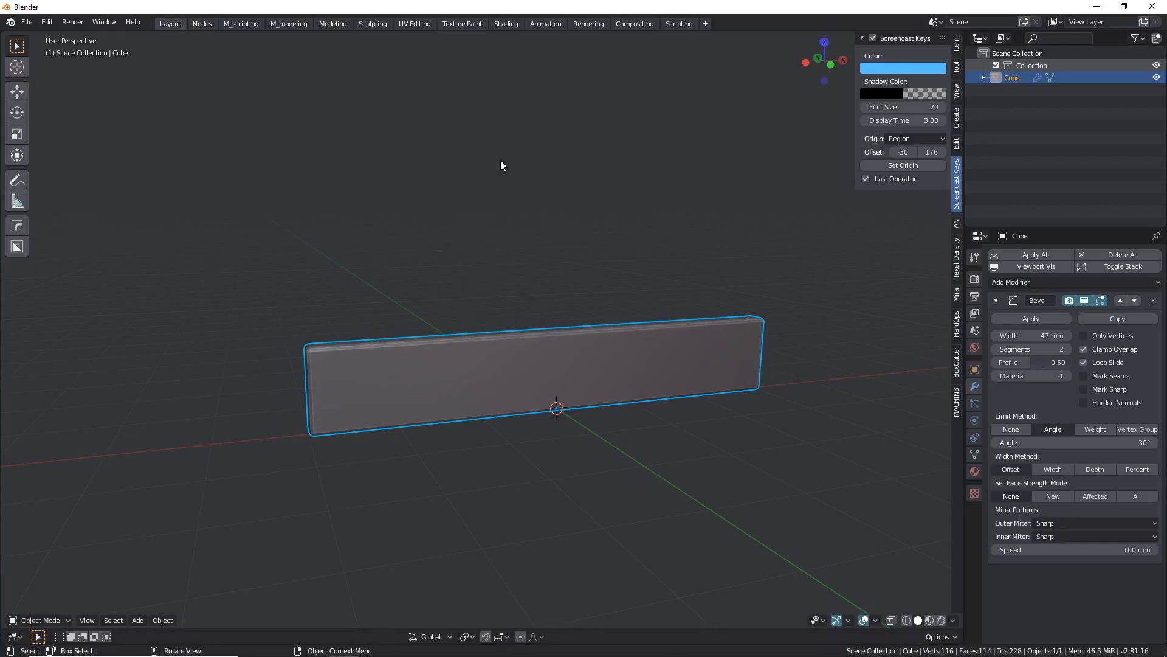
middle_click_drag(545, 286, 638, 322)
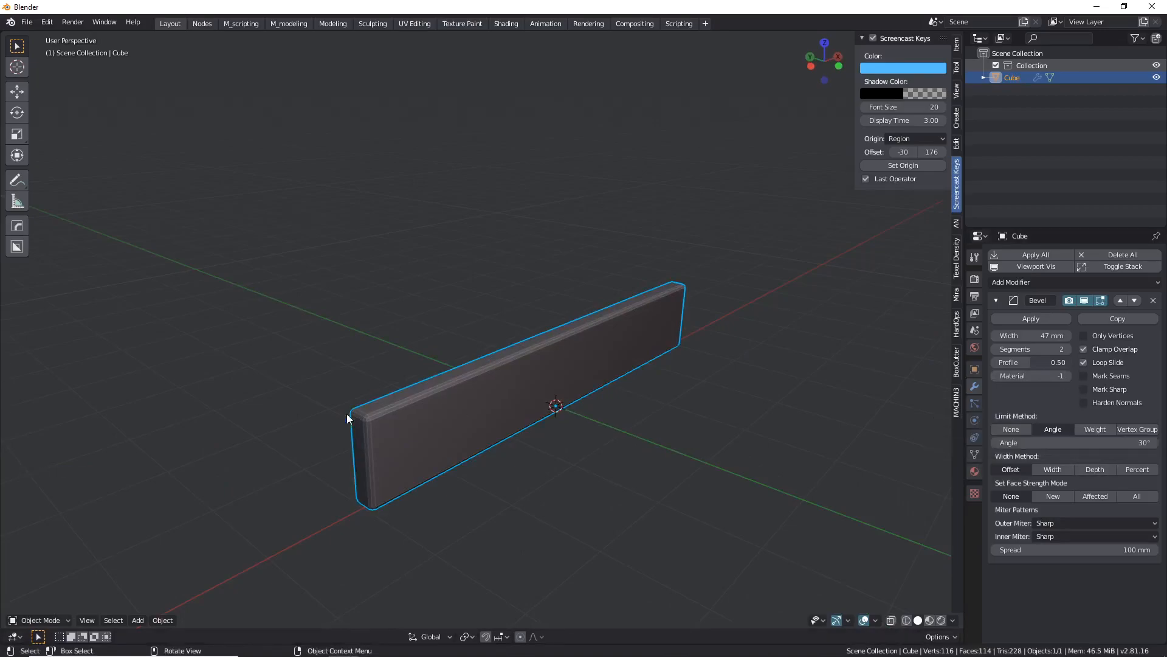
middle_click_drag(523, 418, 458, 393)
scroll(458, 393, "up", 2)
scroll(537, 357, "down", 2)
middle_click_drag(550, 357, 523, 354, "shift")
middle_click_drag(523, 354, 481, 340)
Add one lengthwise loop cut centred on the slab's height in Edit Mode and return to Object Mode.
key("Tab")
key("2")
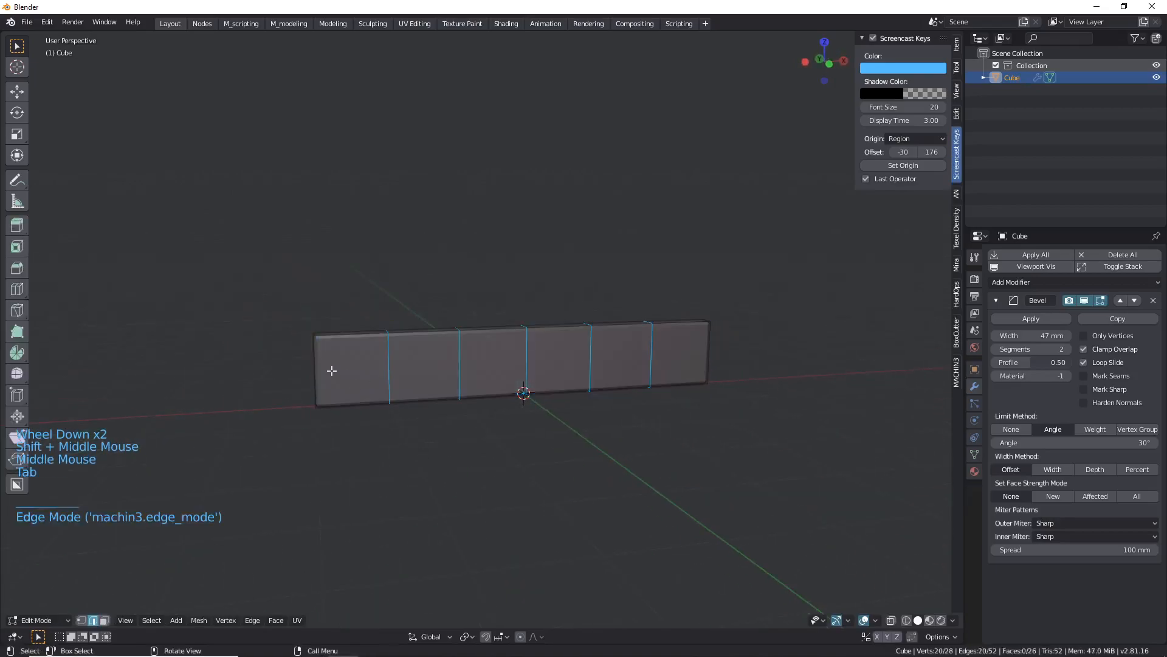
scroll(328, 362, "up", 2)
key("ctrl+r")
left_click(327, 360)
right_click(326, 361)
scroll(326, 362, "down", 2)
middle_click_drag(326, 361, 602, 359)
key("Tab")
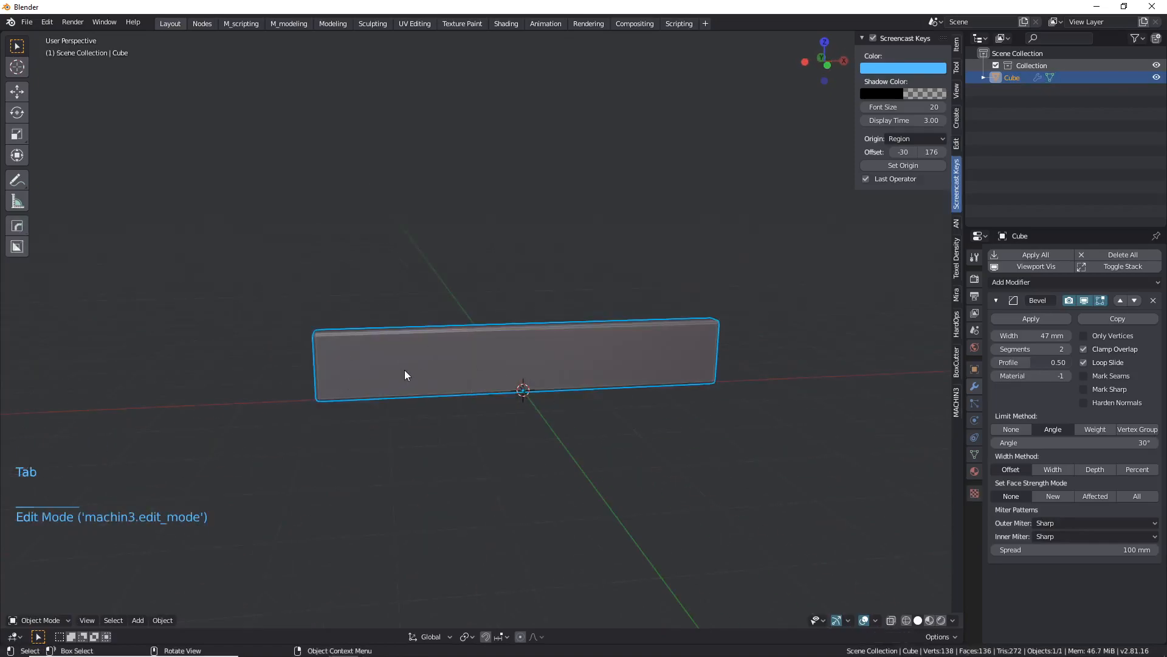
mouse_move(408, 364)
middle_mouse_down()
mouse_move(443, 391)
mouse_move(410, 383)
middle_mouse_up()
scroll(409, 383, "up", 4)
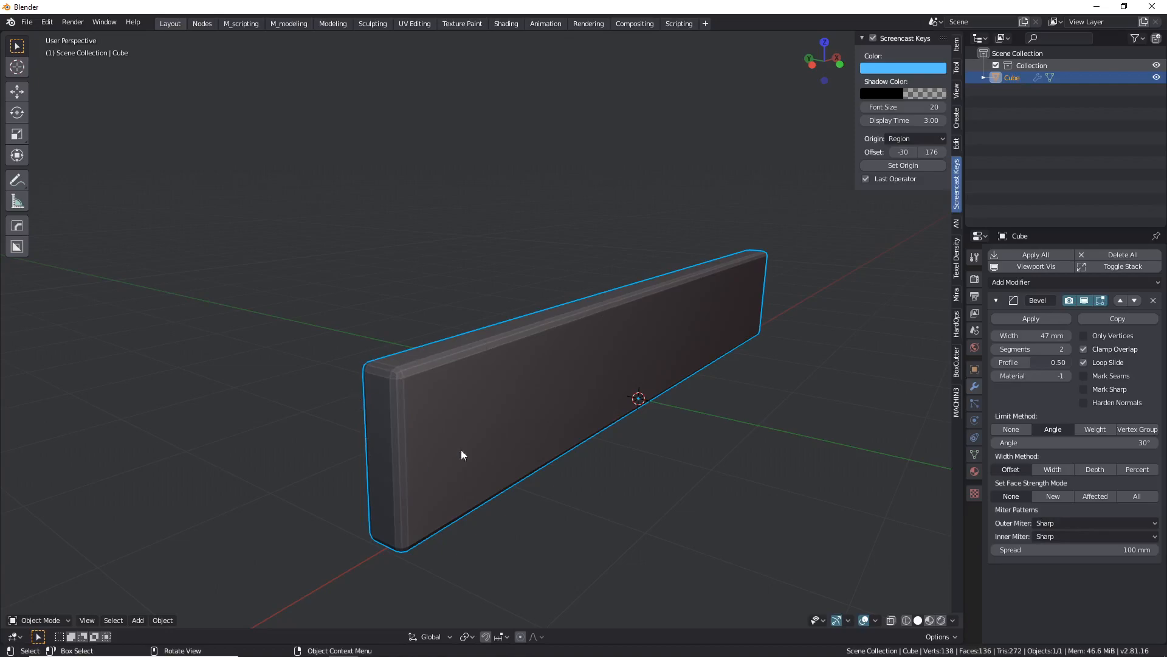
Select the vertex loops bordering the slab's top face and its near end in Edit Mode.
key("Tab")
key("Tab")
left_click(393, 386, "alt")
scroll(414, 380, "down", 3)
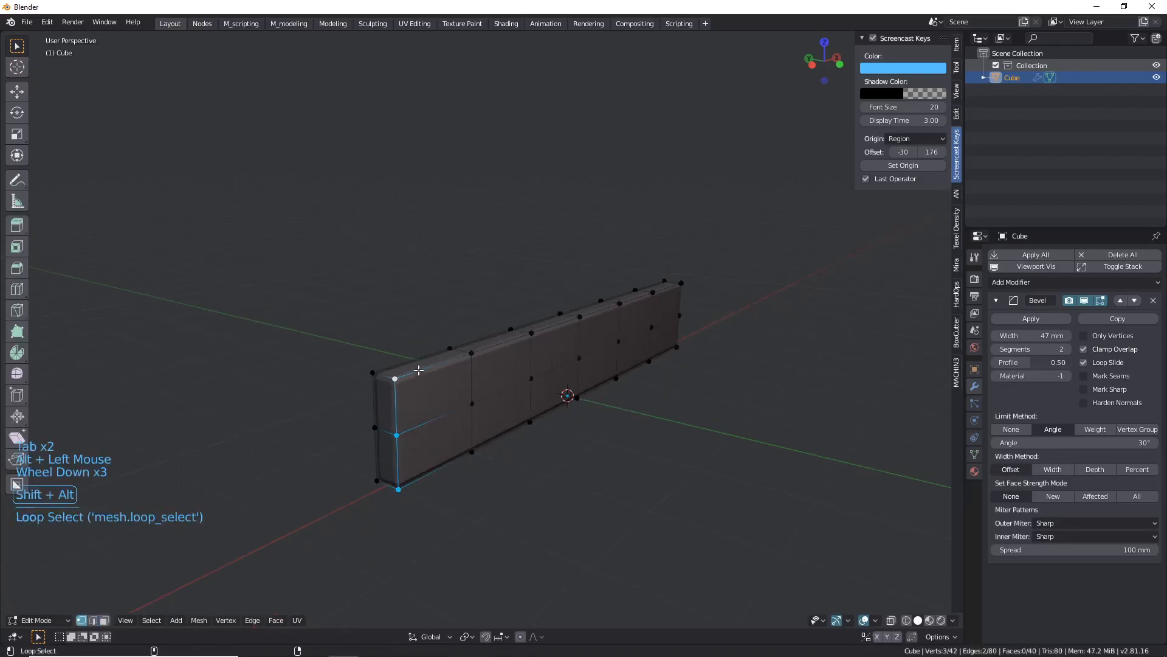
left_click(418, 371, "alt+shift")
middle_click_drag(474, 400, 590, 424)
left_click(568, 386, "alt+shift")
left_click(595, 414, "alt+shift")
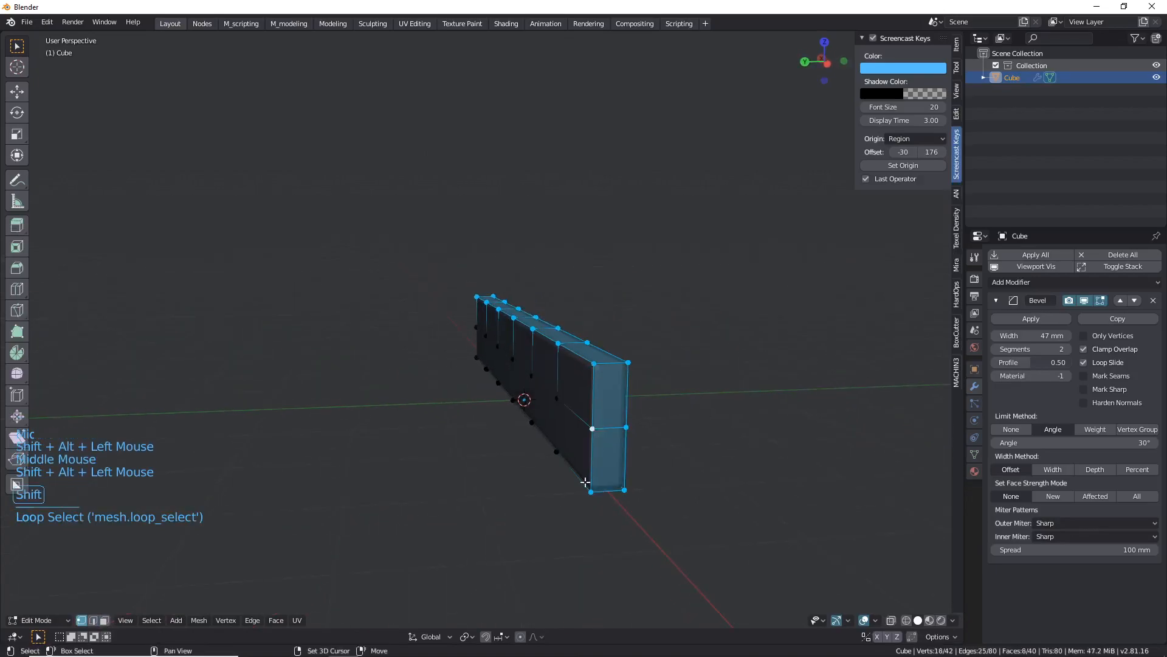
Extend the selection with the border loops along the slab's bottom and around its opposite end.
scroll(565, 463, "up", 2)
middle_click_drag(565, 464, 464, 458)
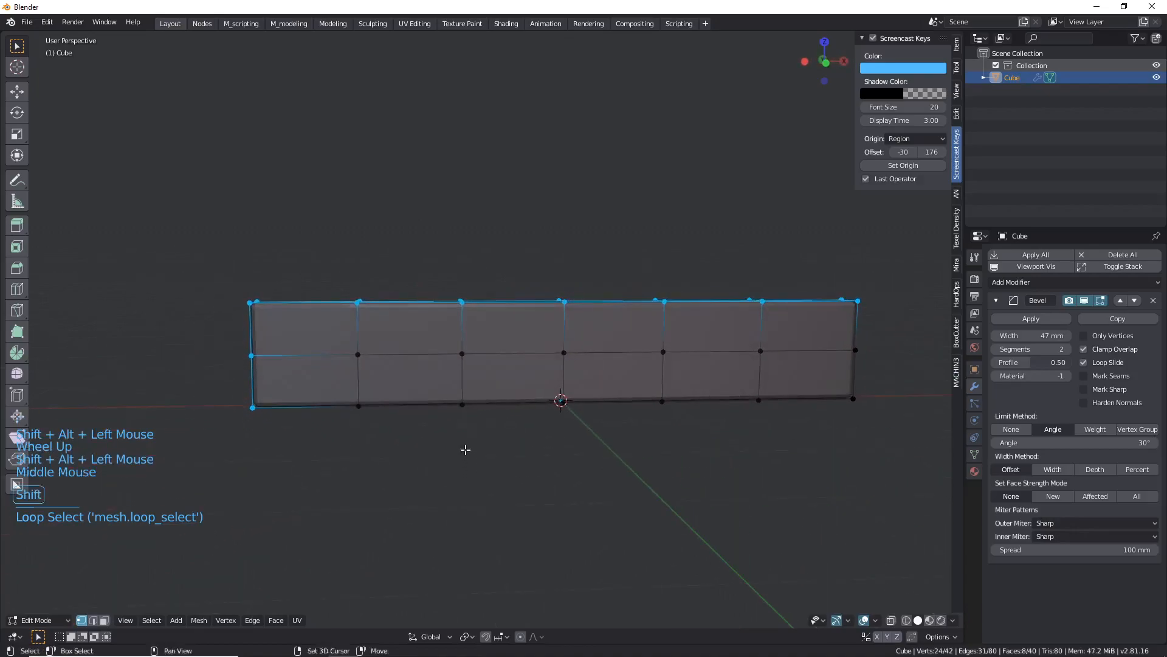
left_click(499, 401, "alt+shift")
scroll(576, 399, "down", 2)
middle_click_drag(585, 398, 488, 406)
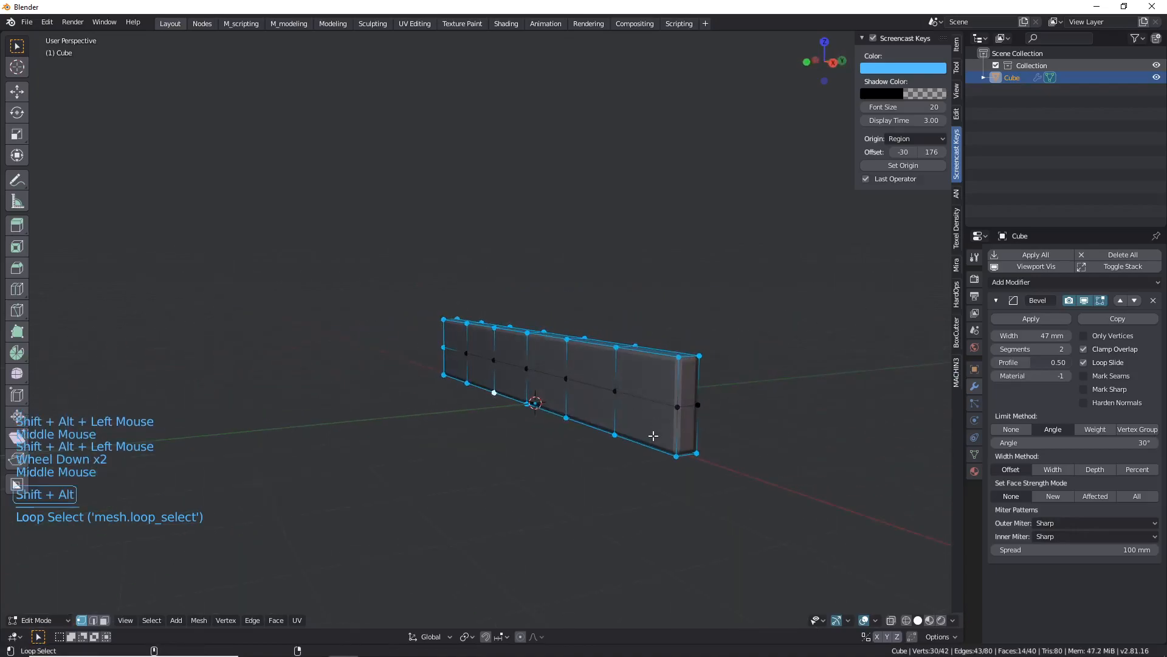
left_click(678, 428, "alt+shift")
left_click(697, 418, "alt+shift")
Examine the selected border vertices and the bevel geometry around the slab's end and corners.
middle_click_drag(697, 418, 661, 422)
scroll(661, 422, "up", 2)
middle_click_drag(604, 386, 712, 369)
middle_click_drag(160, 334, 346, 334, "shift")
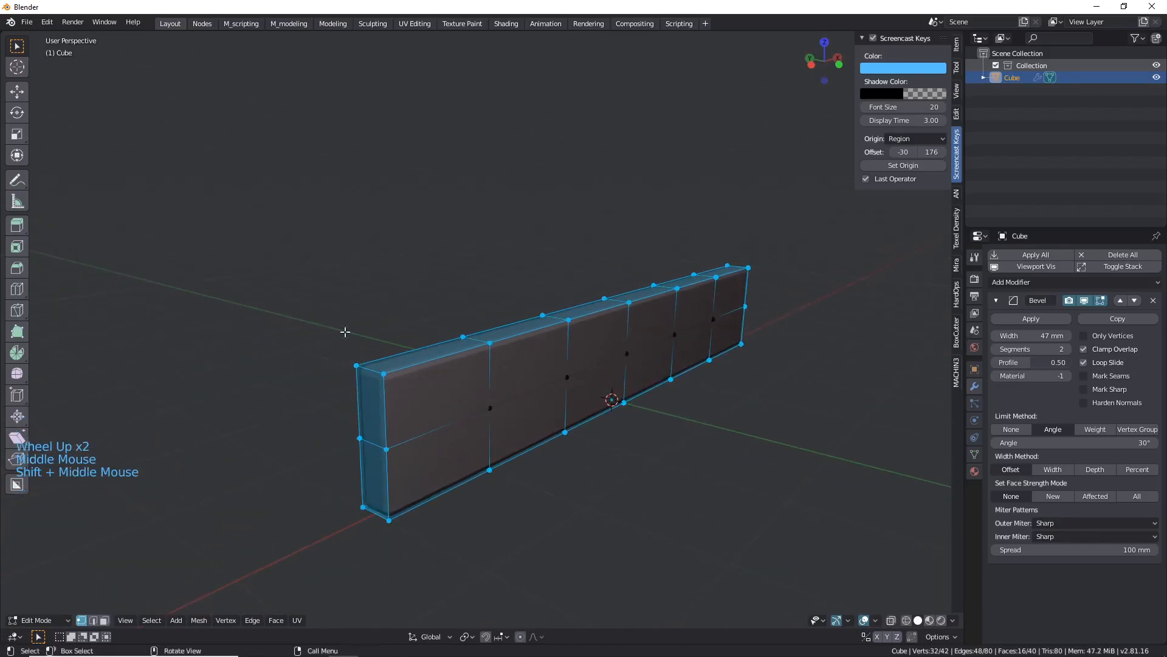
middle_click_drag(413, 418, 594, 391)
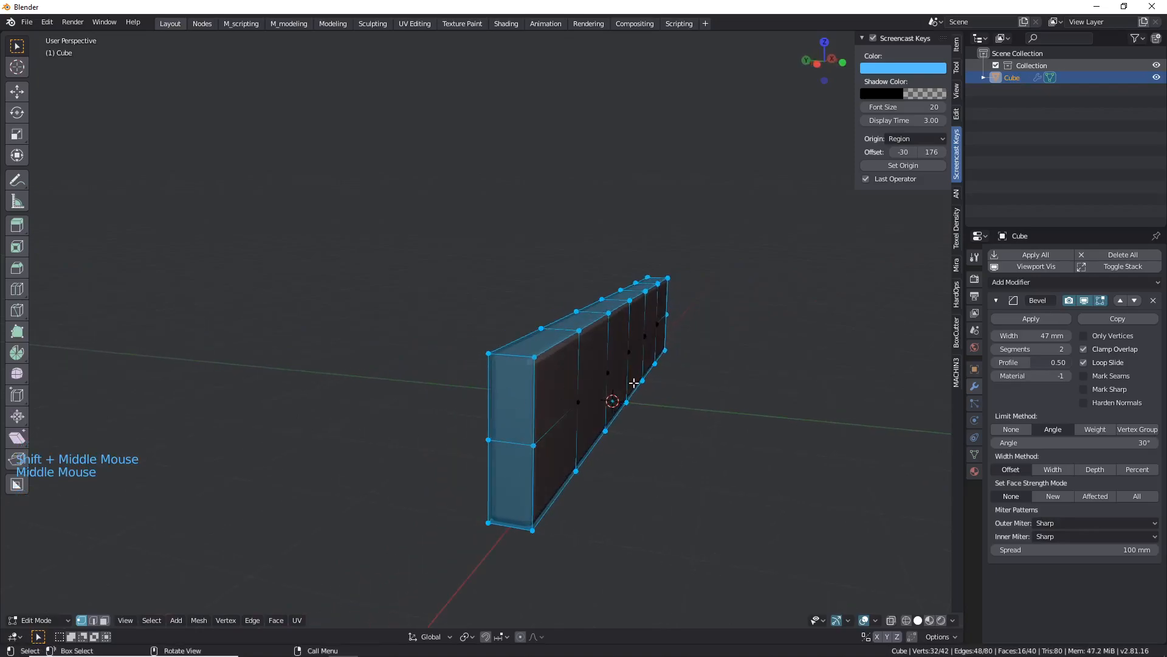
scroll(615, 354, "up", 2)
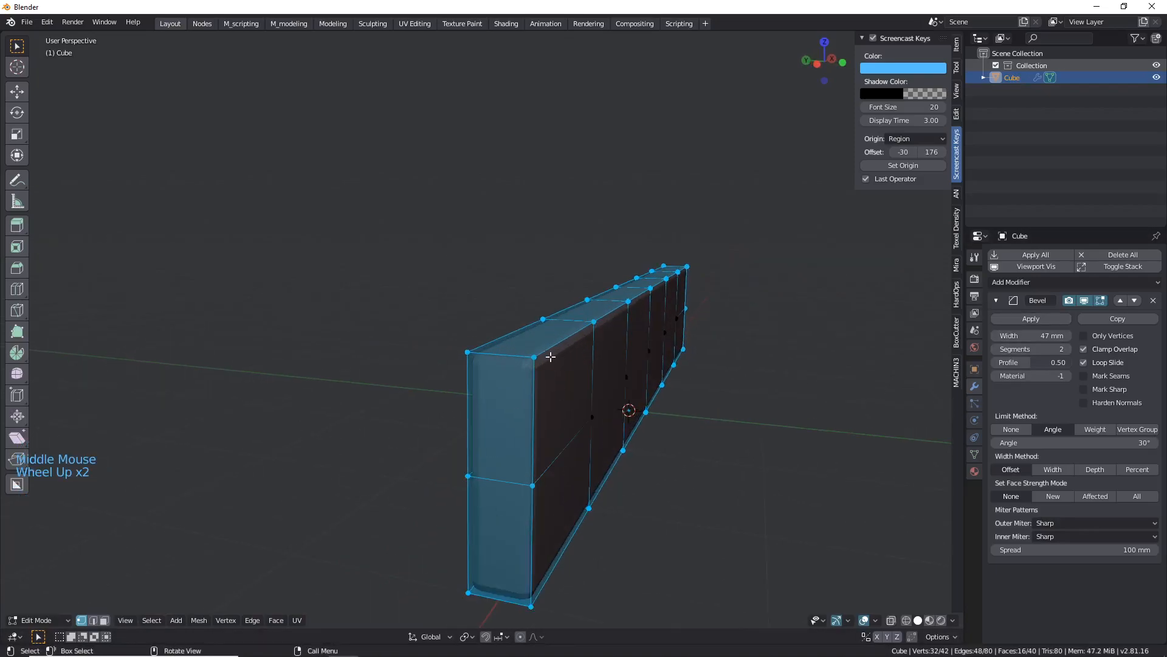
scroll(536, 366, "up", 2)
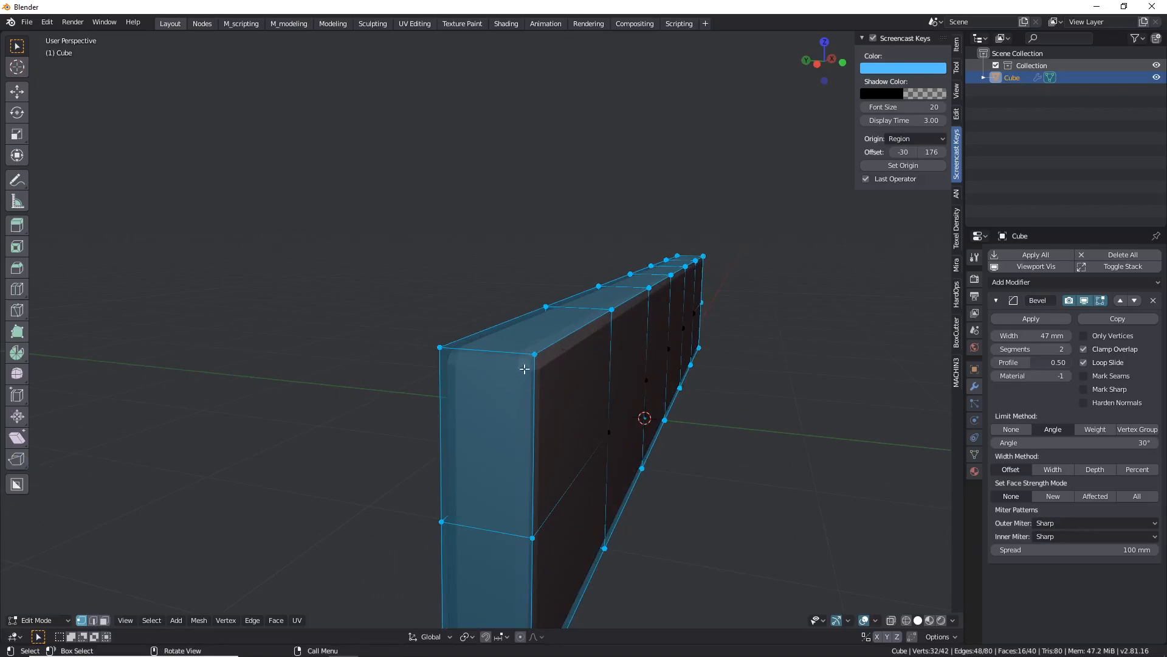
mouse_move(526, 368)
middle_mouse_down()
mouse_move(490, 362)
mouse_move(510, 371)
middle_mouse_up()
scroll(669, 420, "up", 2)
scroll(883, 474, "up", 1)
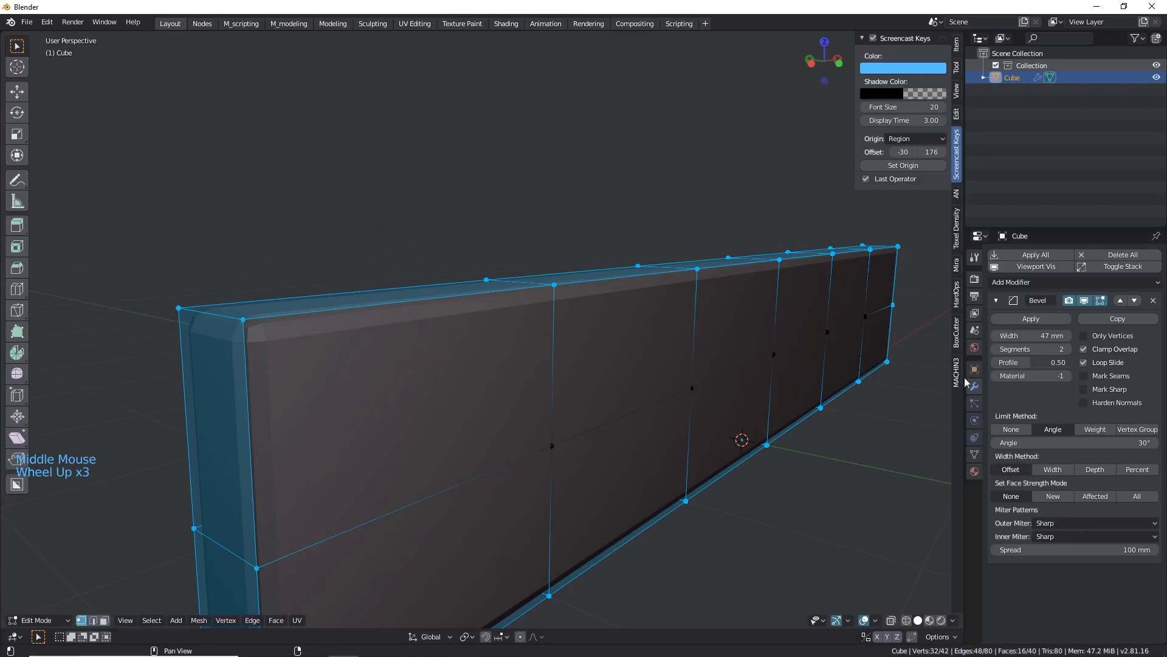
Create a vertex group from the selected border vertices and name it "beveled".
left_click(975, 405)
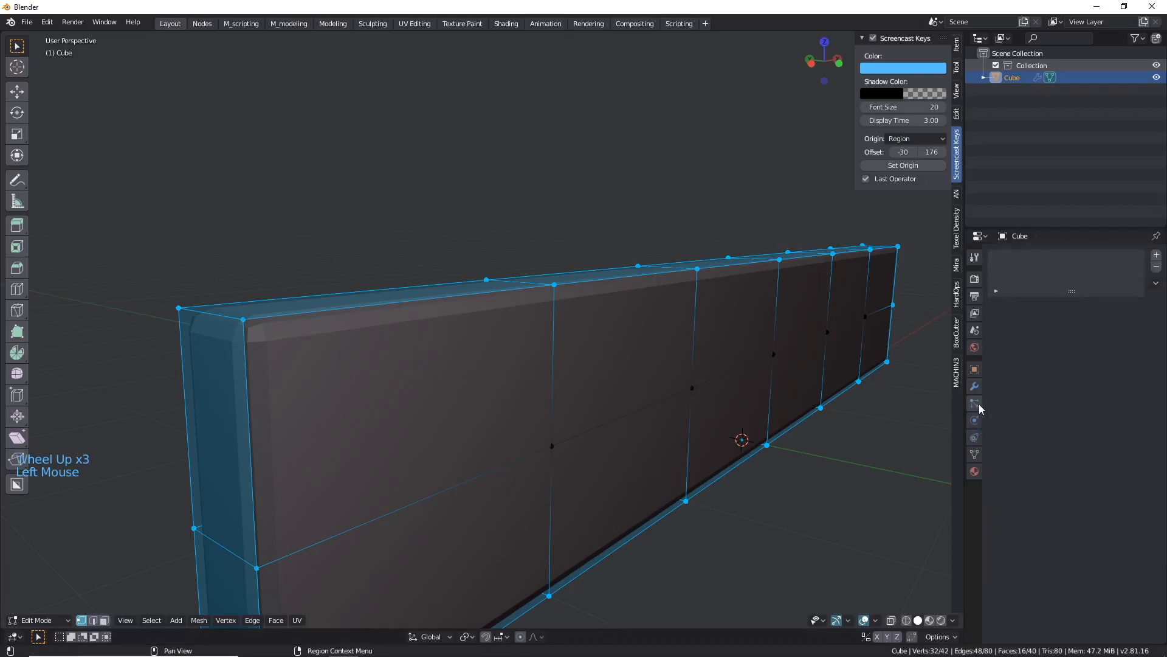
left_click(974, 453)
left_click(1154, 293)
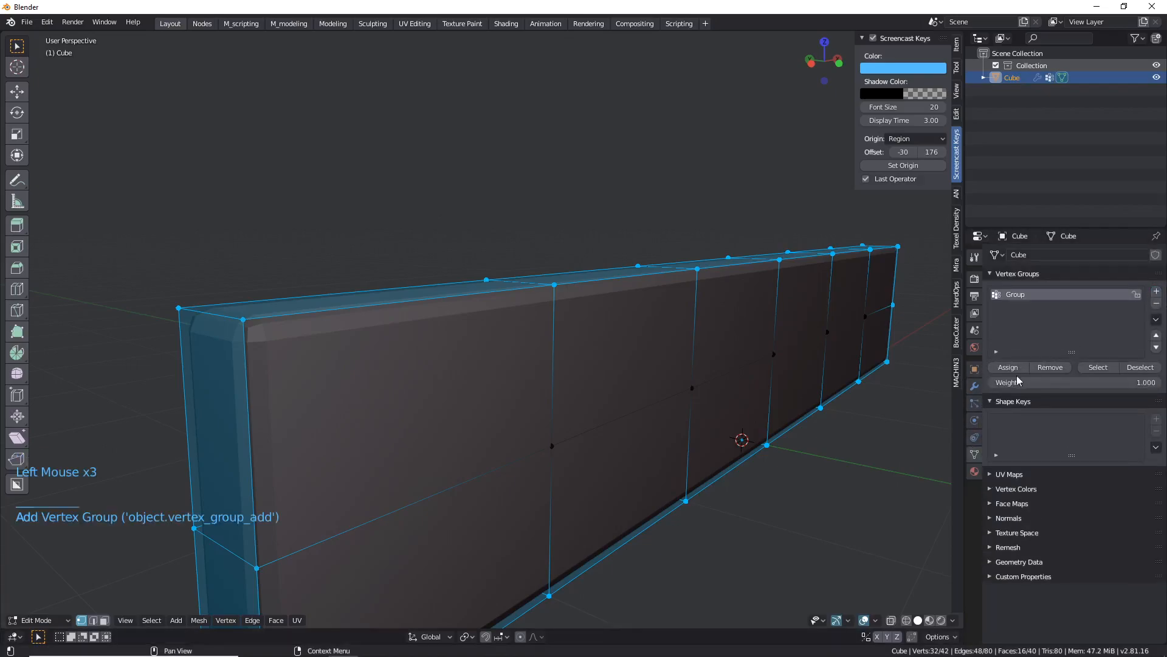
left_click(1006, 370)
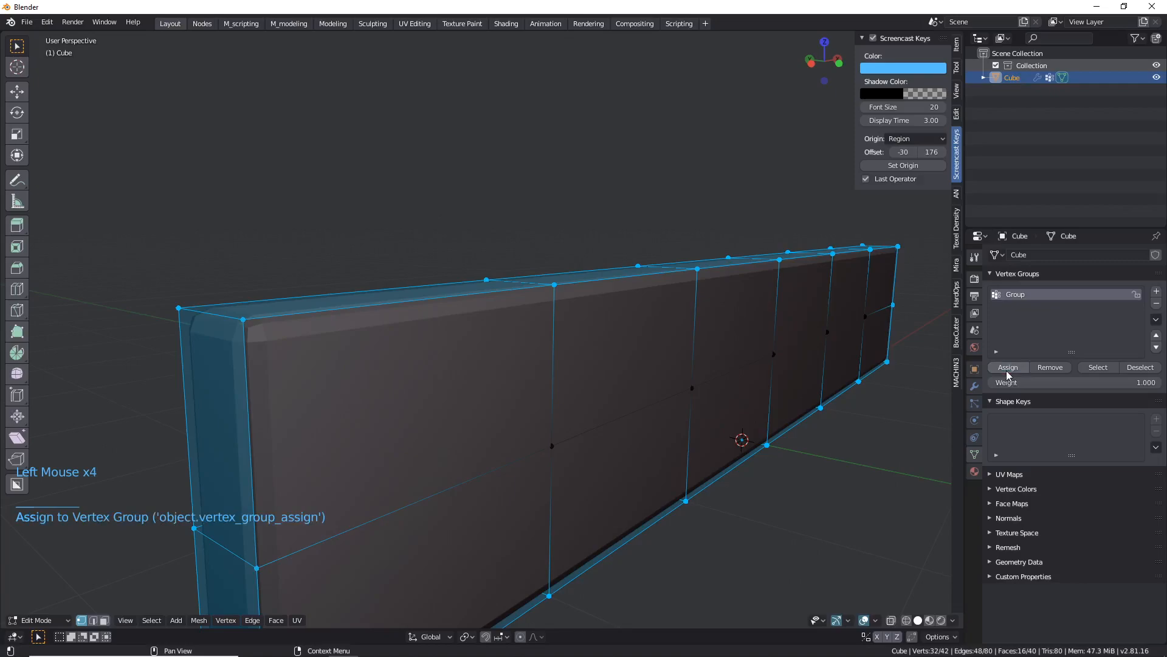
left_click(1032, 297)
type("beveled")
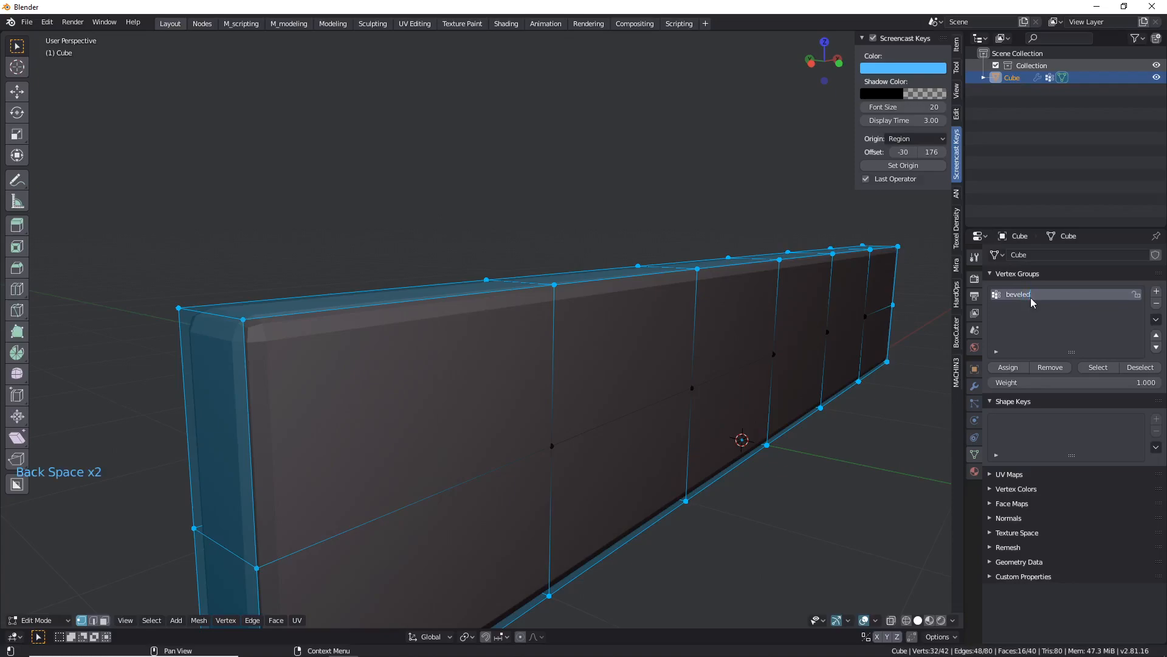
Return to Object Mode and add a Displace modifier to the slab below the Bevel modifier.
scroll(500, 495, "down", 4)
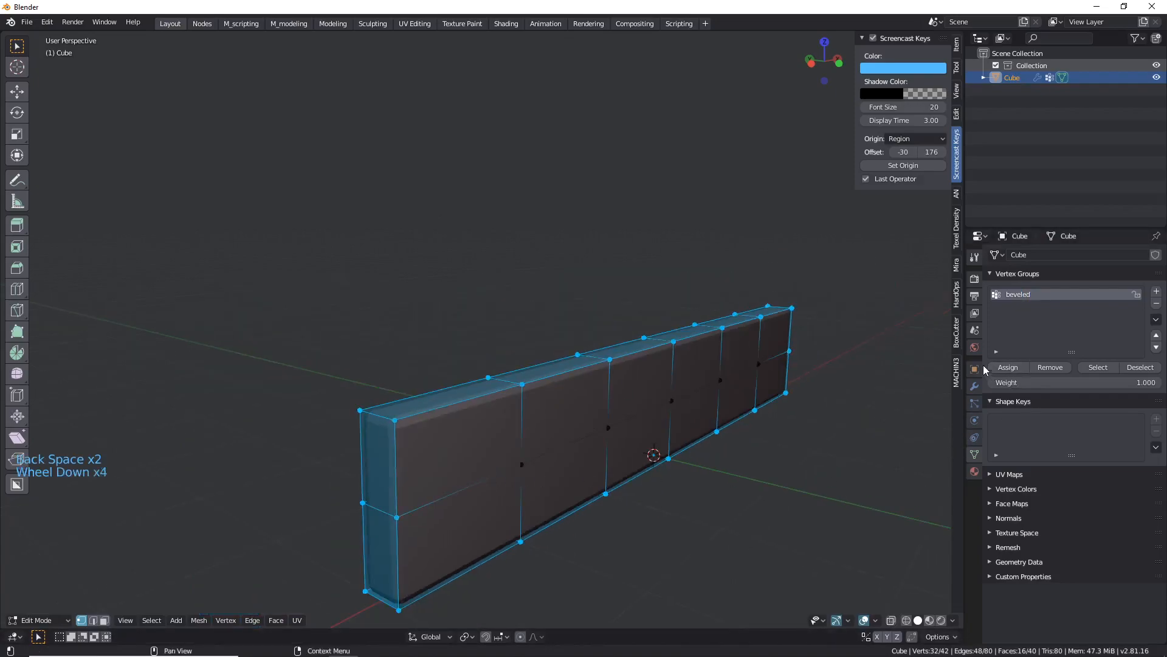
left_click(975, 386)
middle_click_drag(594, 383, 572, 350, "shift")
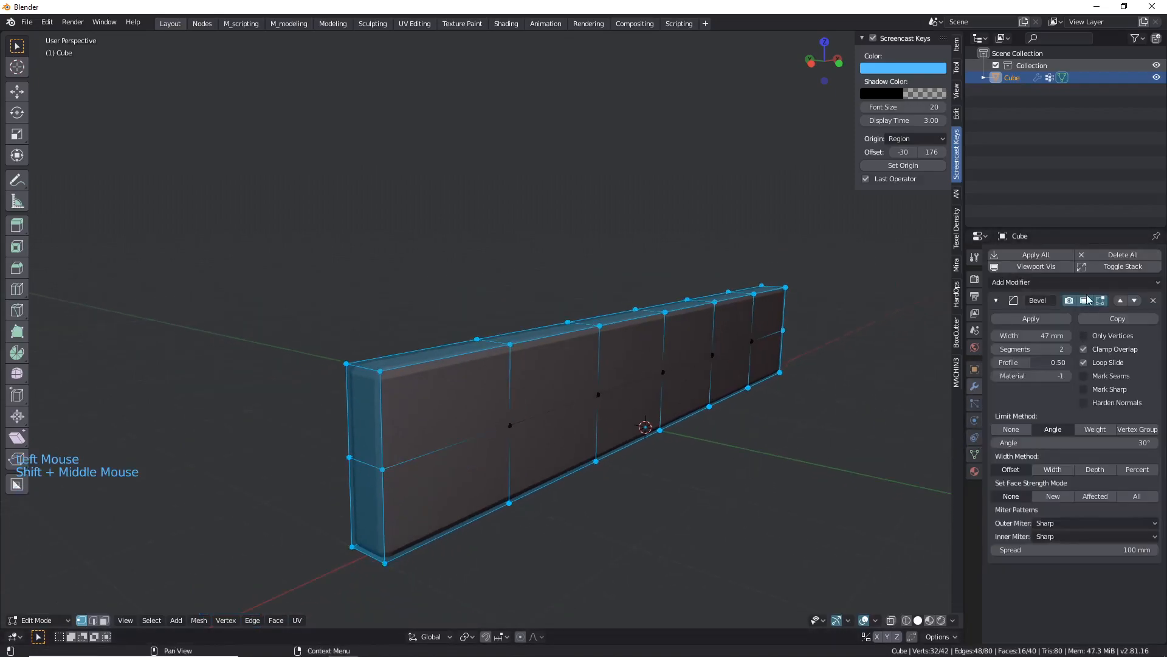
key("Tab")
left_click(1033, 281)
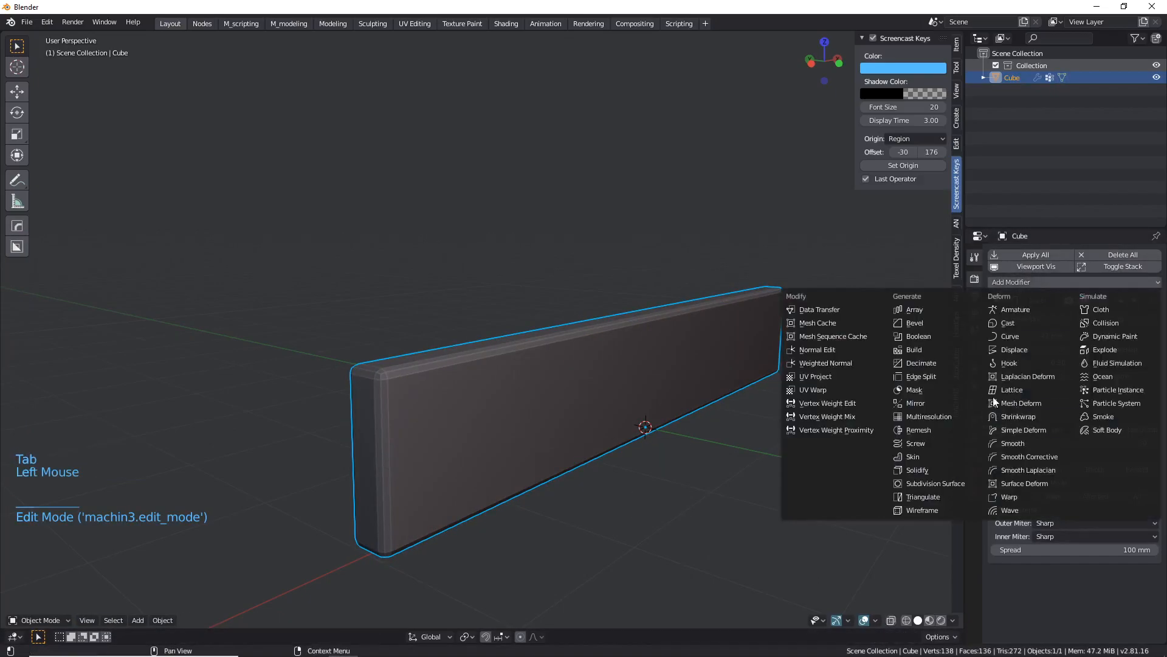
left_click(1010, 351)
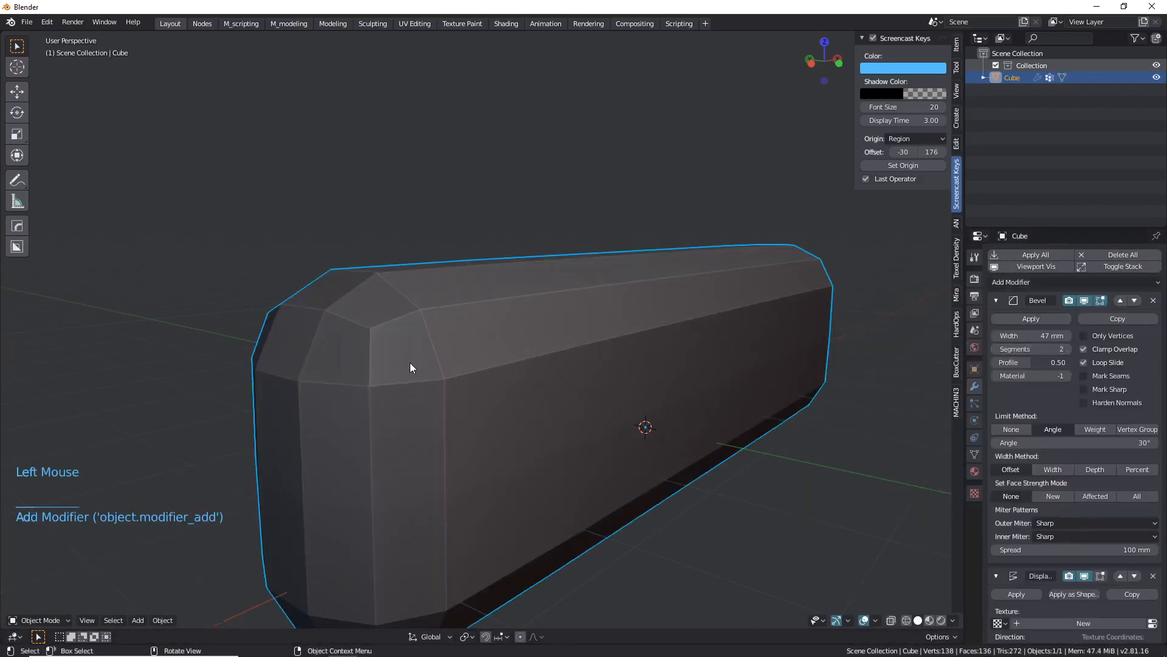
scroll(450, 370, "down", 3)
scroll(1056, 549, "down", 8)
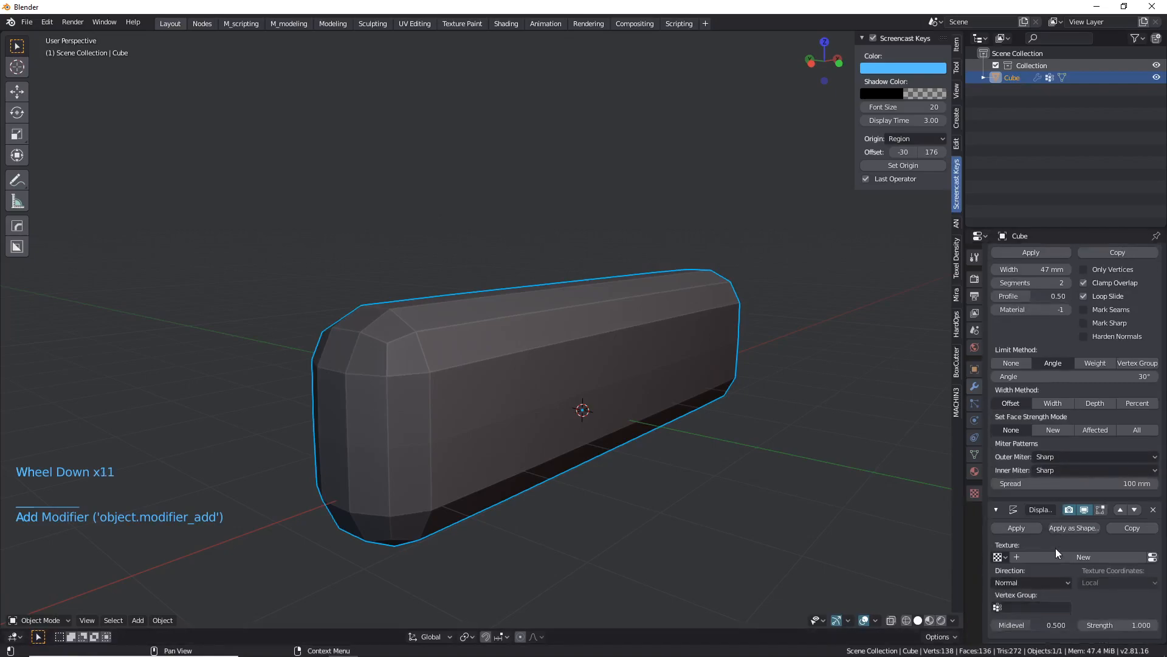
Set the strength of the slab's Displace modifier to 0.1.
left_click(1122, 623)
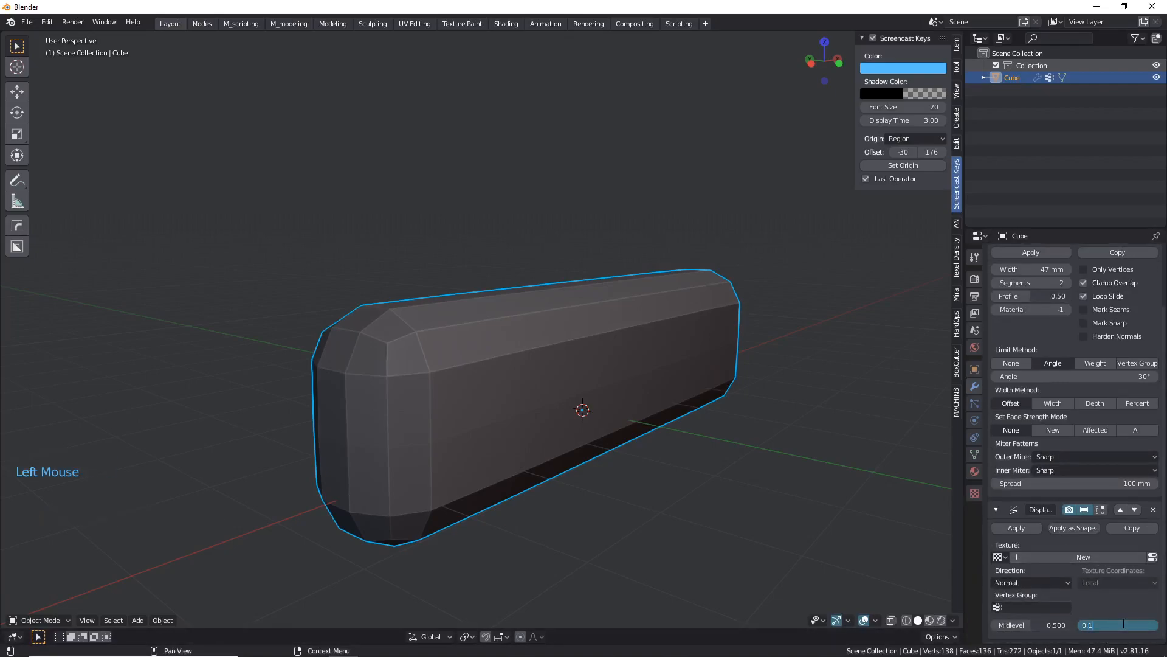
key("Return")
scroll(480, 381, "up", 2)
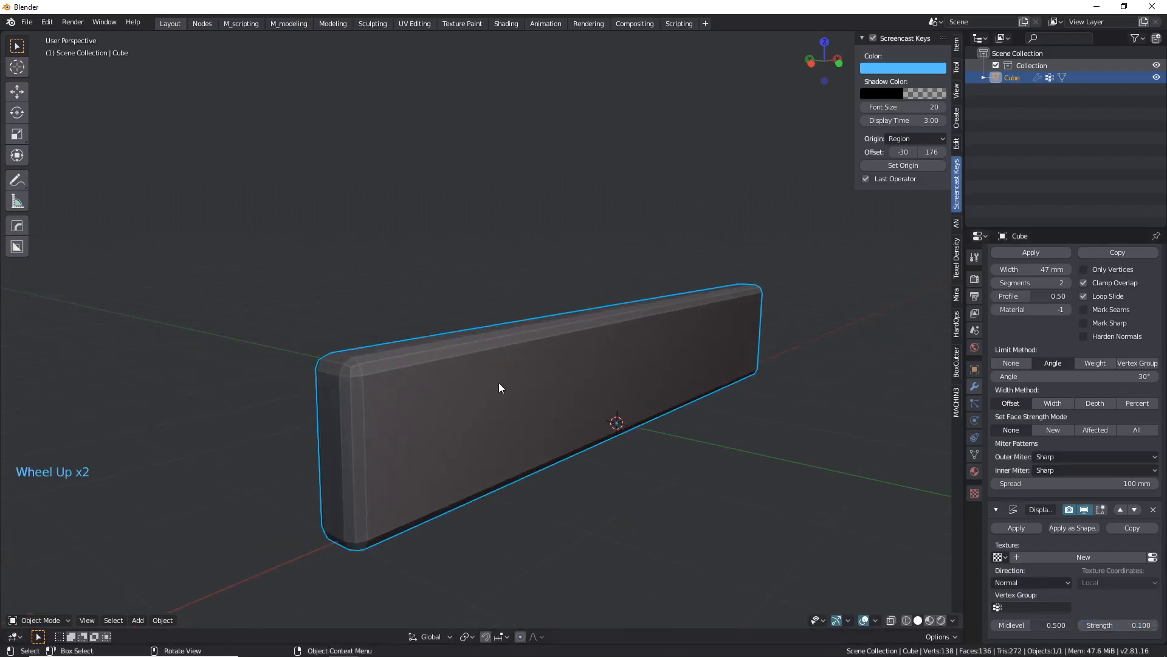
middle_click_drag(458, 360, 486, 361, "shift")
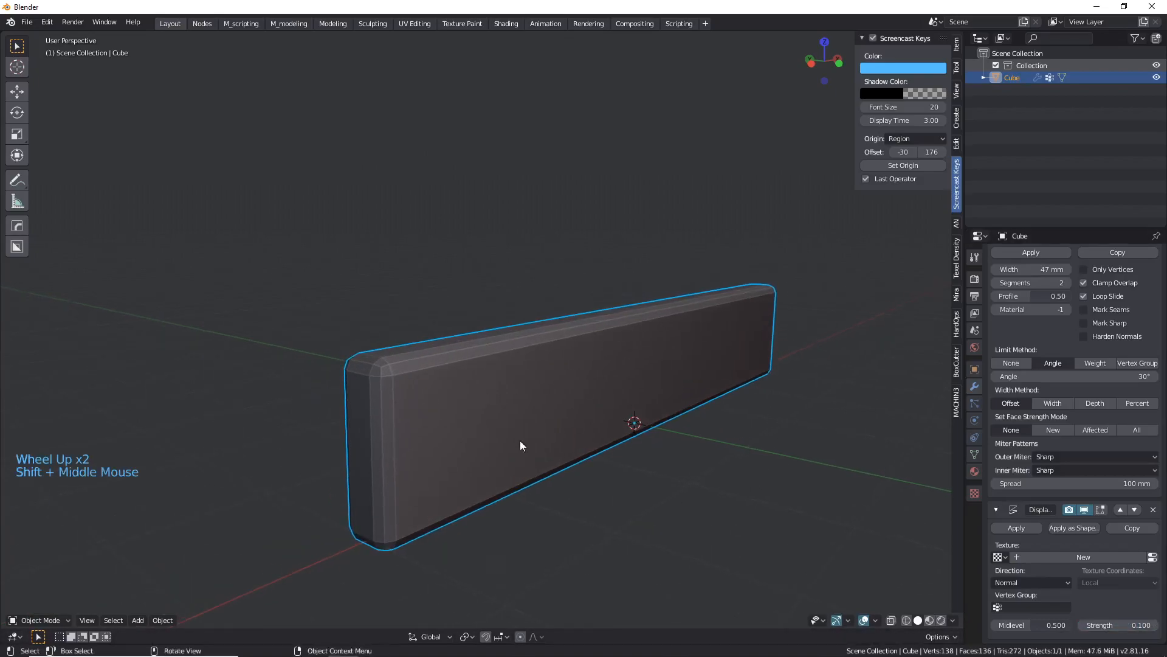
Create a new texture for the Displace modifier and set its type to Clouds.
left_click(1074, 556)
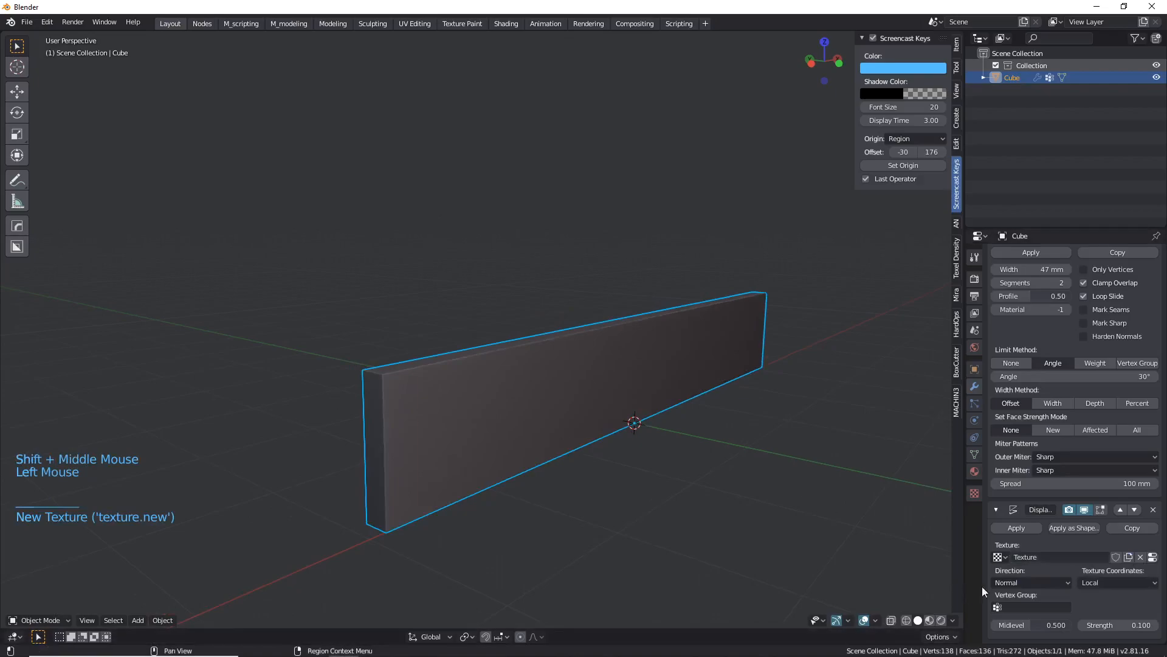
left_click(974, 493)
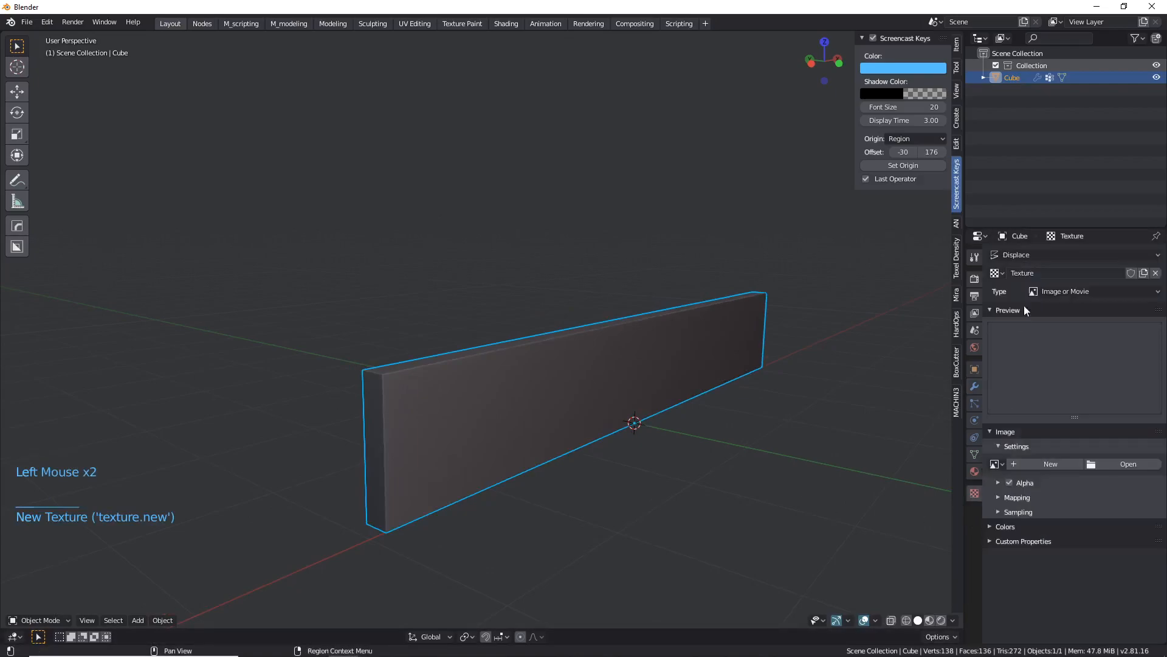
left_click(1059, 290)
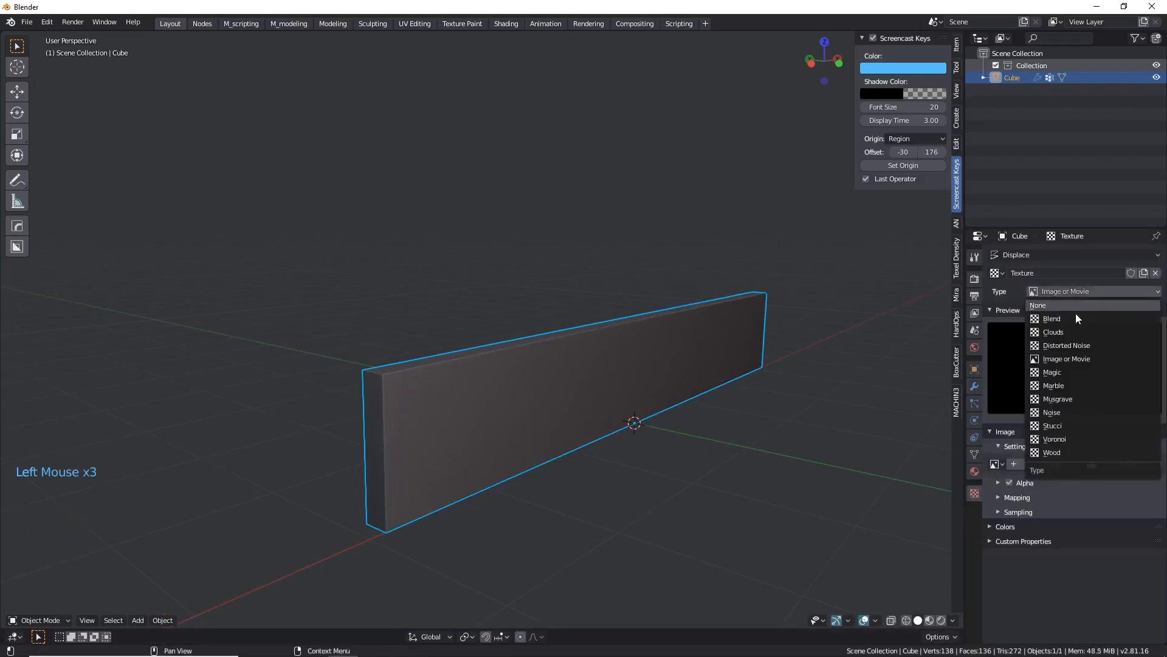
left_click(1046, 334)
Reduce the Clouds texture's size to 0.21 while observing the deformation at the slab's end.
middle_click_drag(432, 341, 557, 397)
scroll(516, 406, "up", 1)
scroll(676, 389, "up", 4)
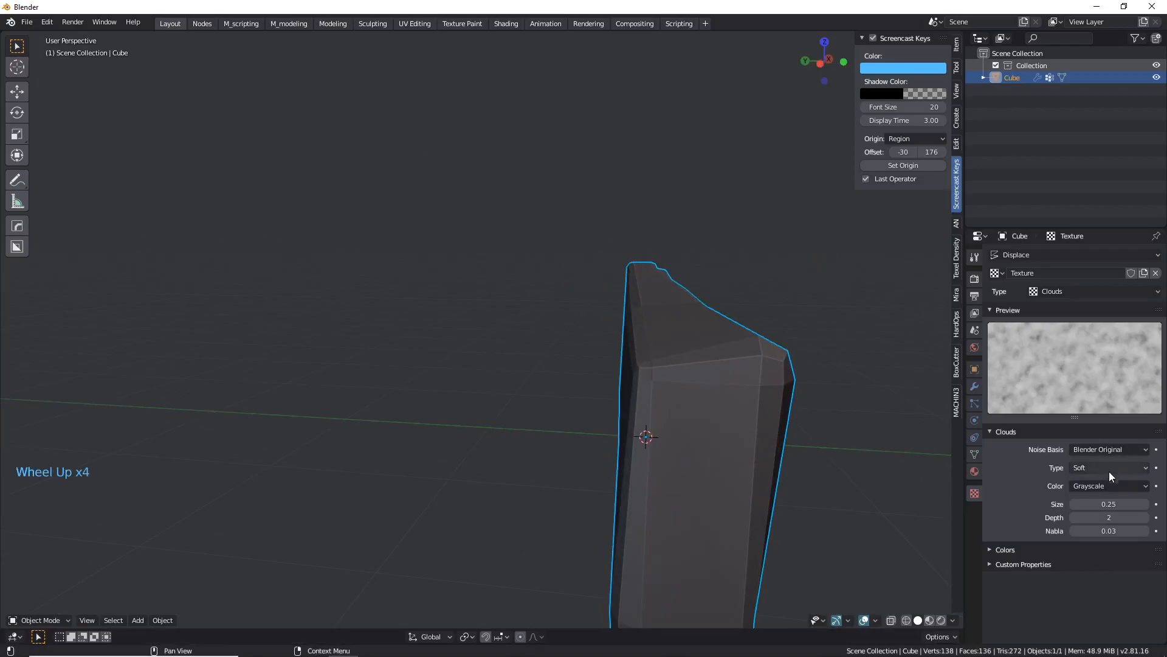
left_click_drag(1109, 504, 1102, 504, "shift")
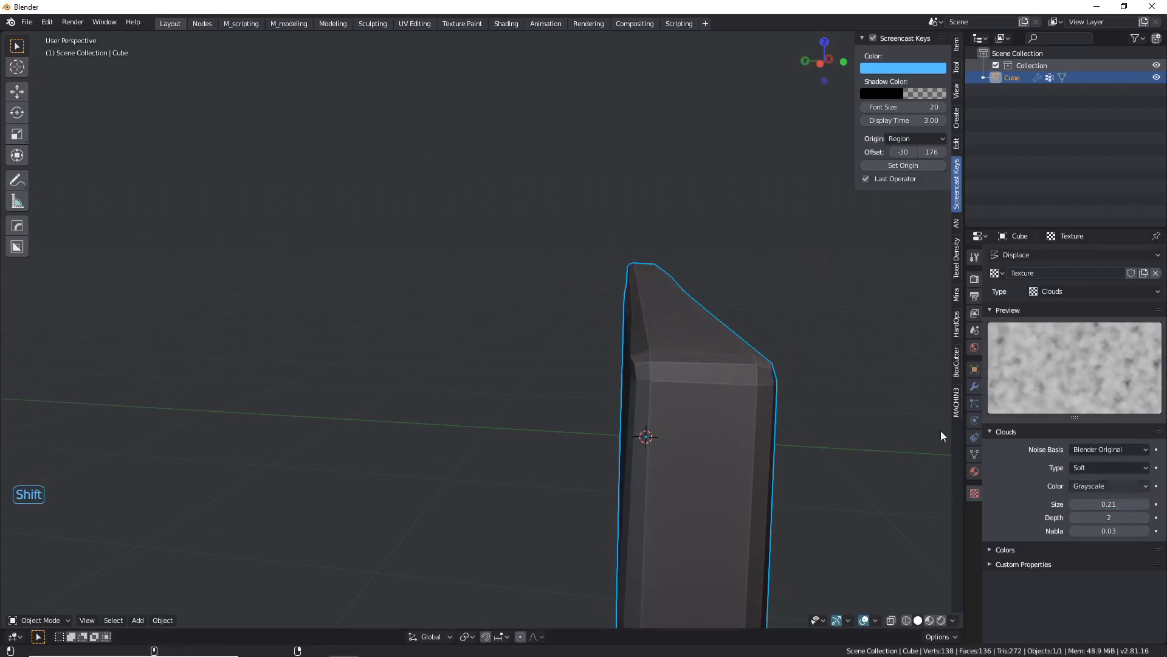
scroll(659, 372, "down", 2)
middle_click_drag(659, 372, 572, 313)
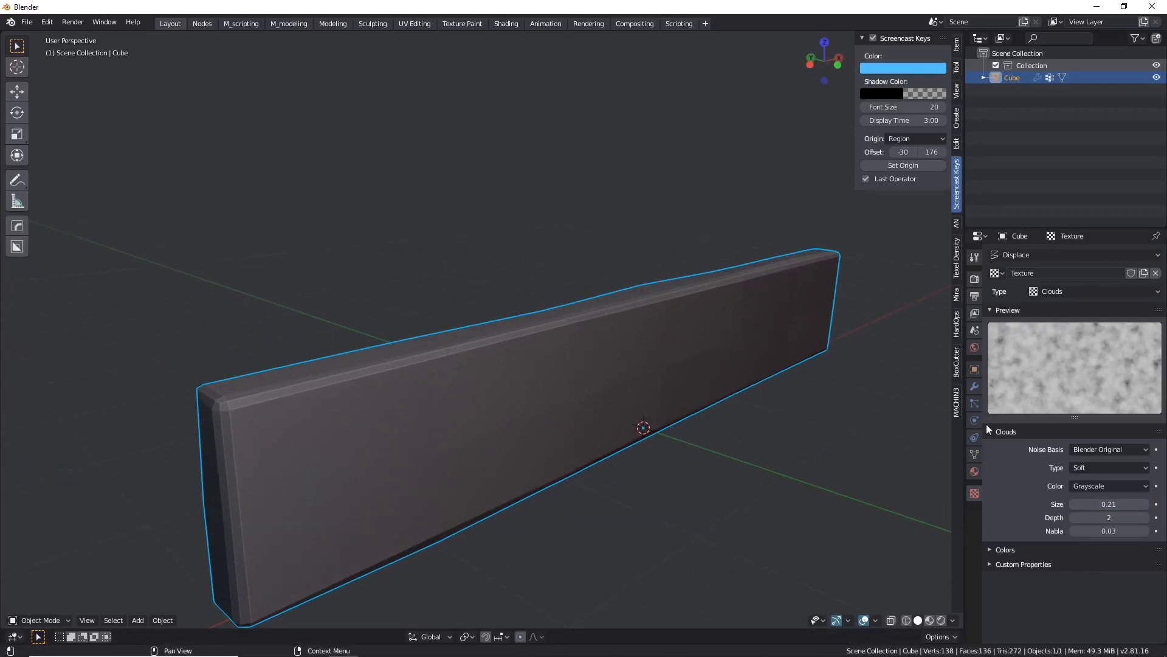
Limit the Displace modifier to the "beveled" vertex group.
left_click(972, 385)
scroll(1042, 623, "down", 6)
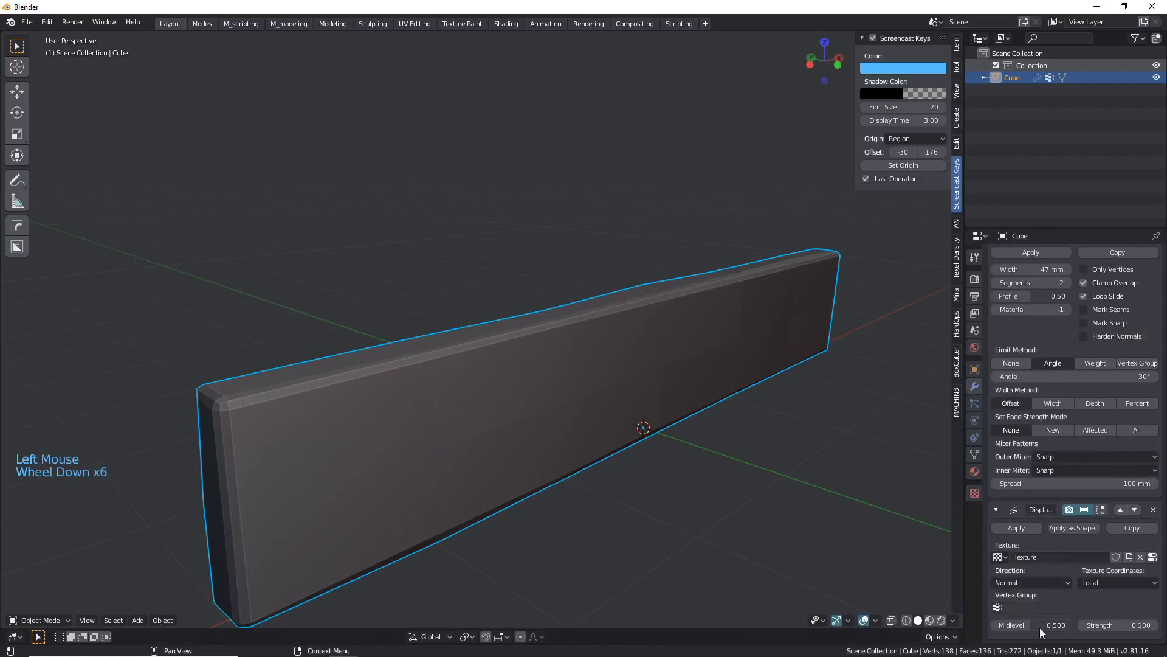
left_click(1020, 611)
left_click(1015, 483)
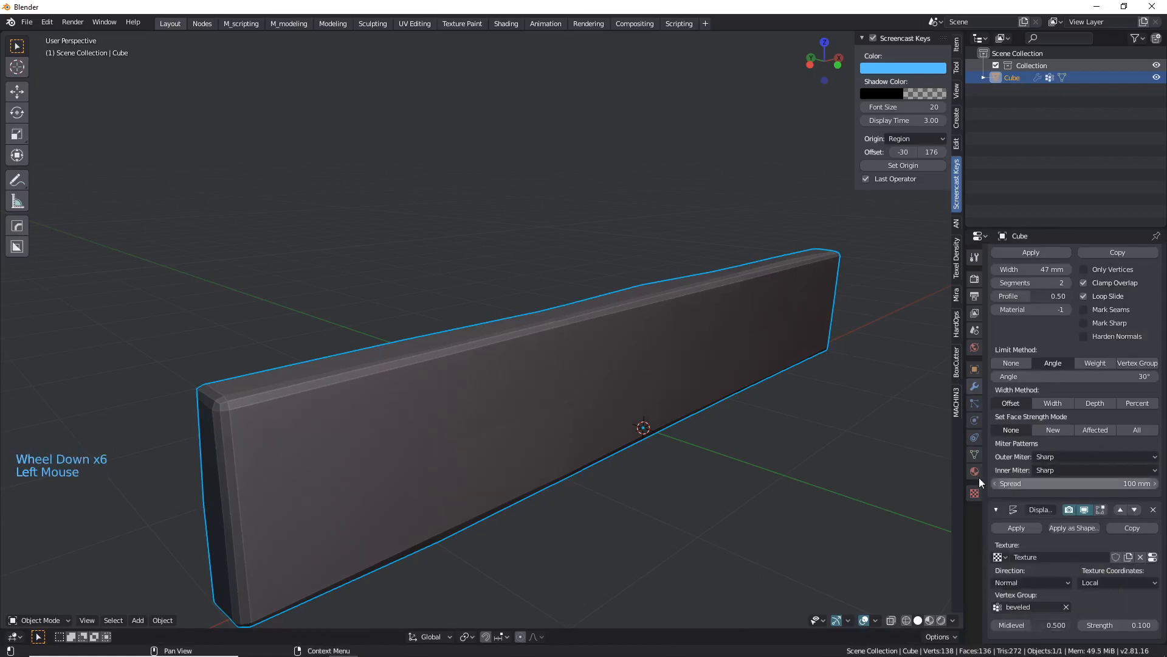
scroll(392, 374, "down", 2)
middle_click_drag(395, 371, 173, 388)
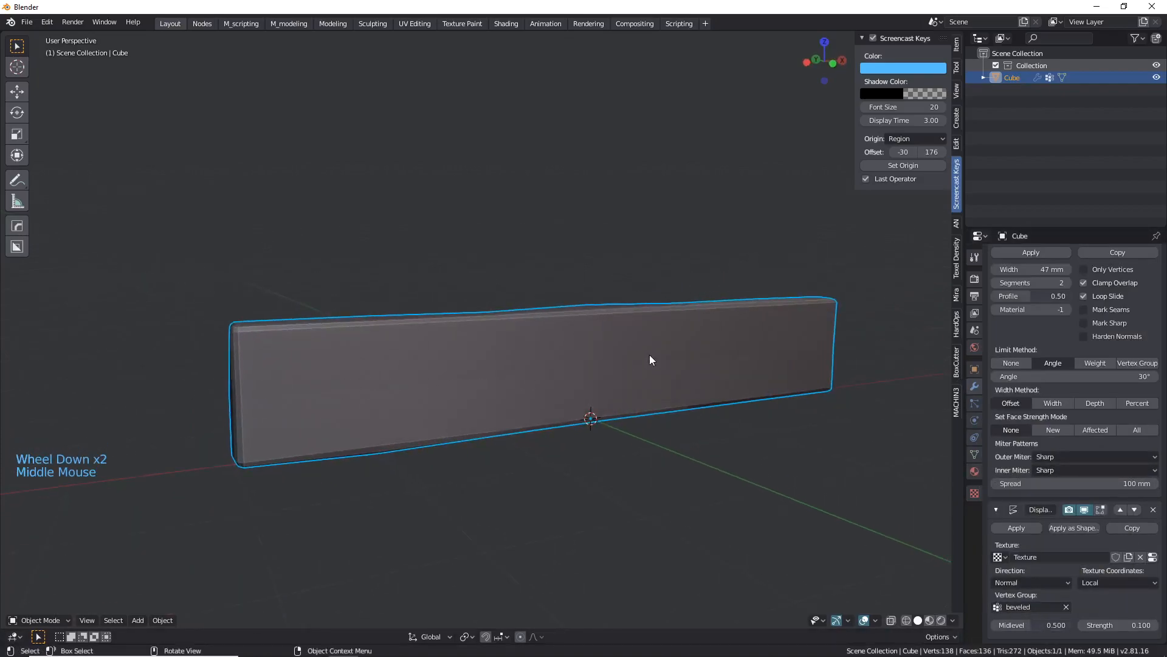
middle_click_drag(644, 360, 647, 345)
In Edit Mode, add one loop cut midway through the slab's thickness around its narrow sides, and return to Object Mode.
key("Tab")
middle_click_drag(472, 365, 491, 388)
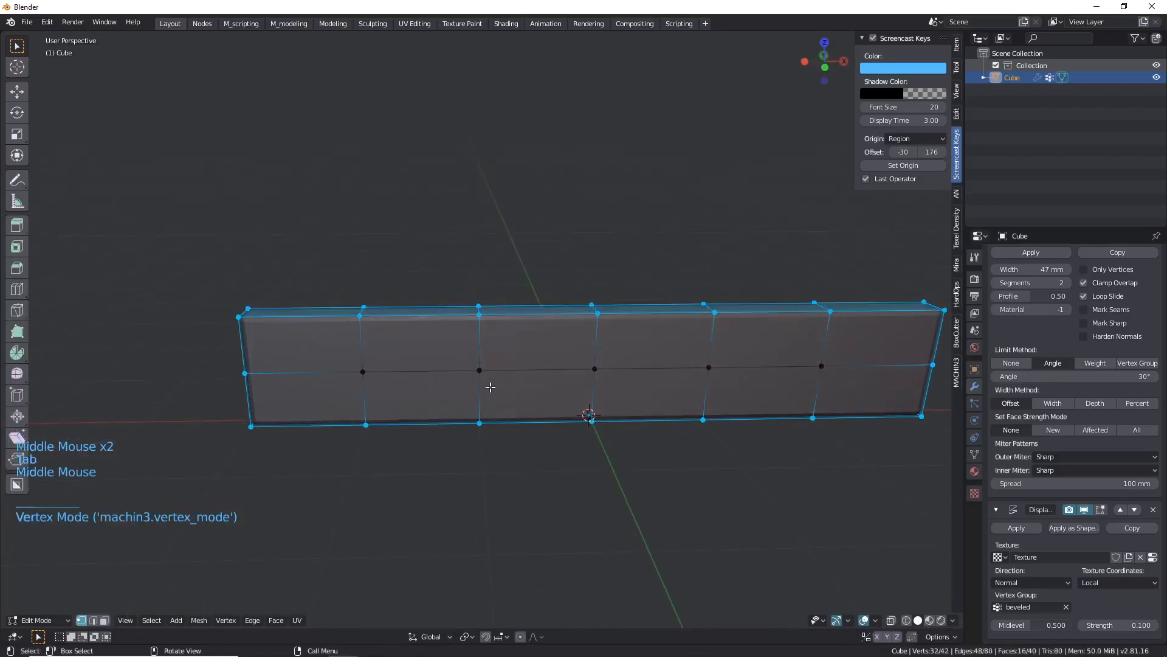
scroll(659, 371, "down", 2)
middle_click_drag(660, 372, 461, 396)
scroll(403, 389, "up", 3)
scroll(400, 389, "down", 2)
scroll(627, 415, "up", 3)
middle_click_drag(633, 402, 592, 381)
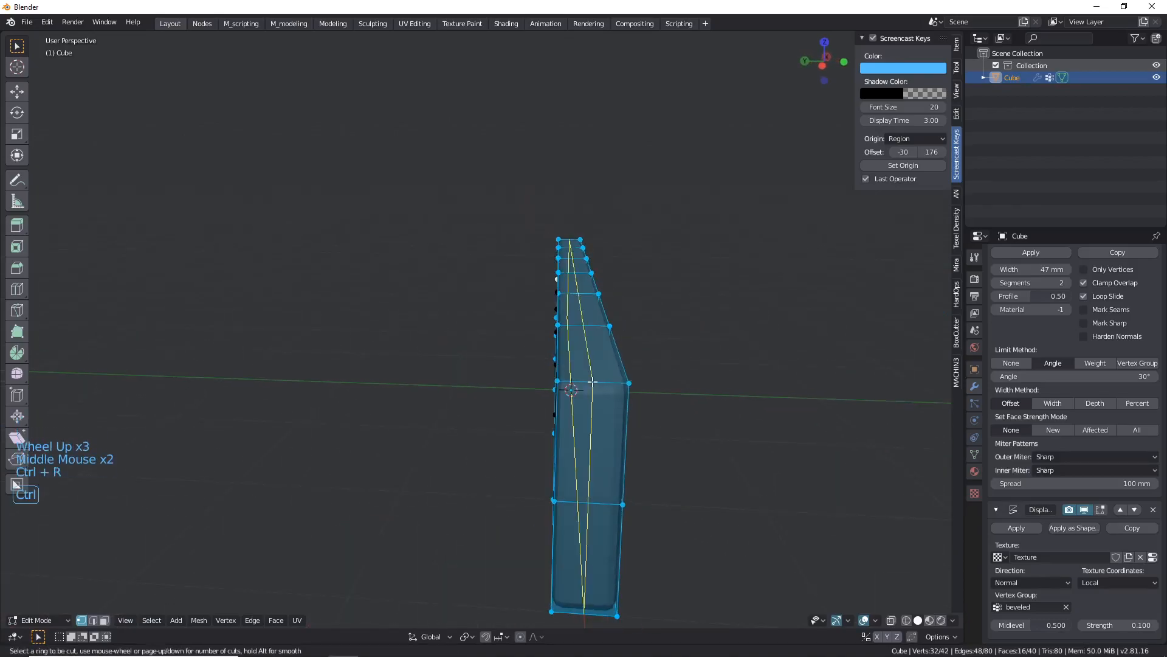
key("ctrl+r")
left_click(593, 383)
scroll(594, 384, "down", 2)
middle_click_drag(594, 384, 548, 391)
key("Tab")
middle_click_drag(372, 417, 466, 382)
scroll(490, 389, "up", 2)
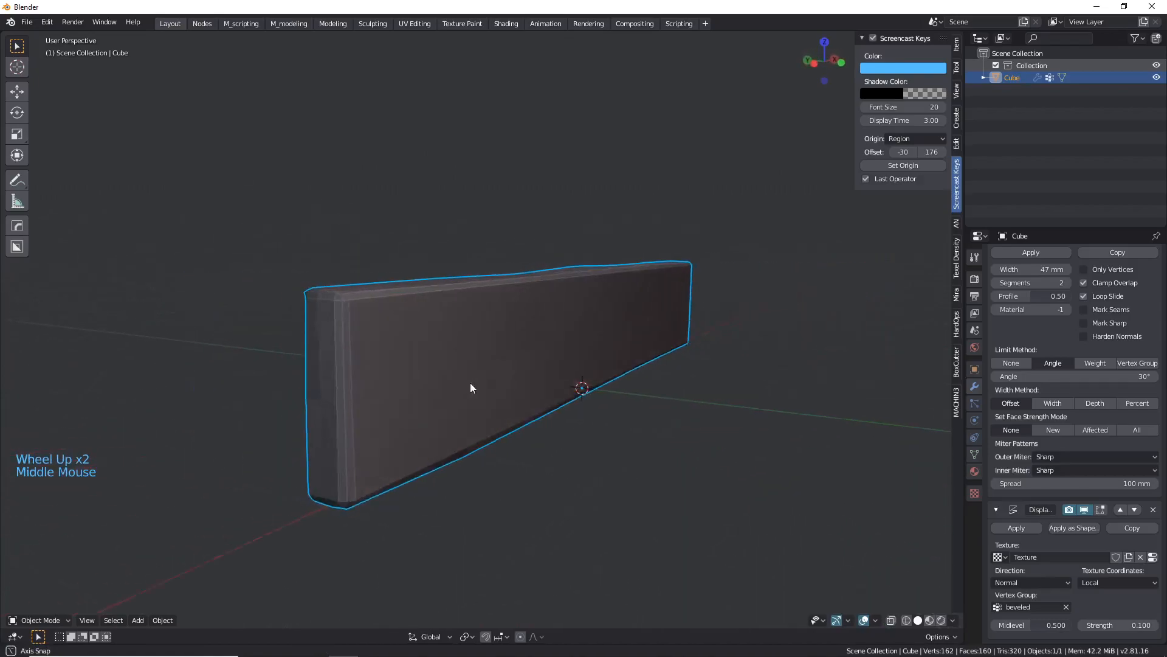
In Edit Mode, clear the selection and select the vertices assigned to the "beveled" group to check which belong to it.
key("Tab")
left_click(465, 514)
key("Tab")
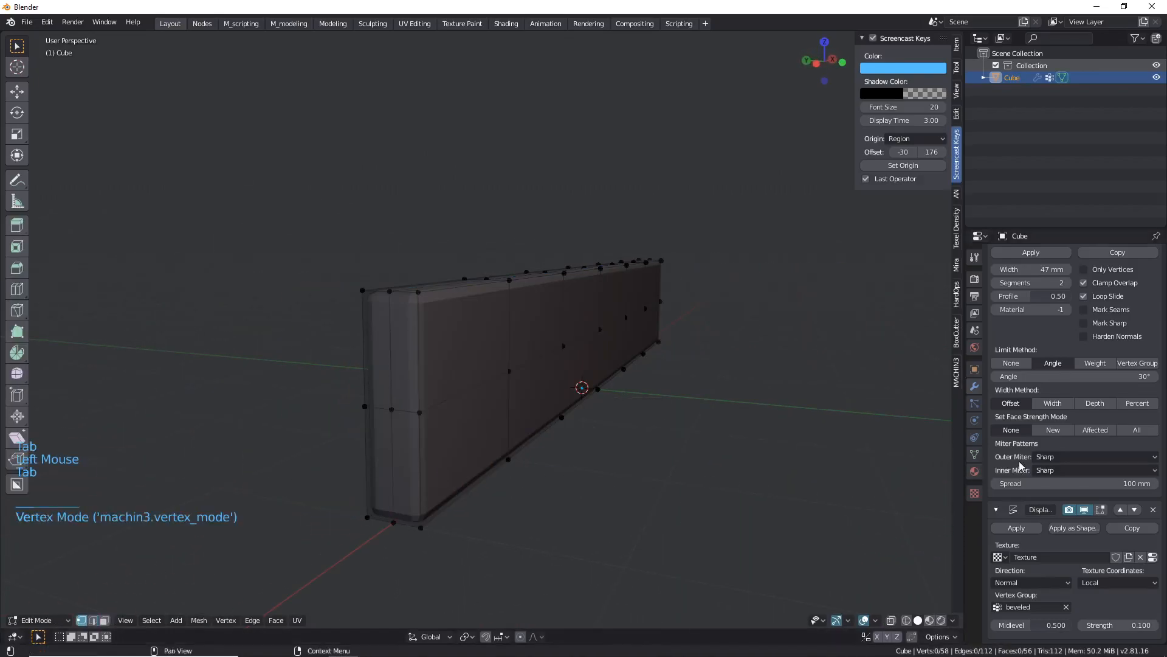
left_click(976, 455)
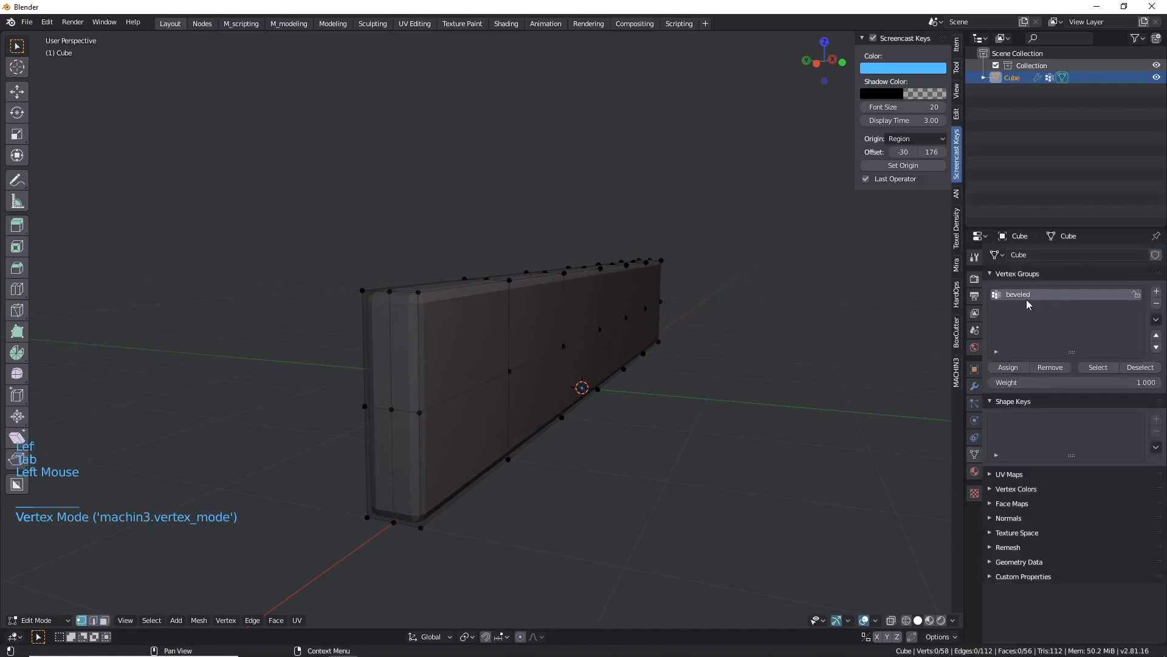
left_click(1097, 367)
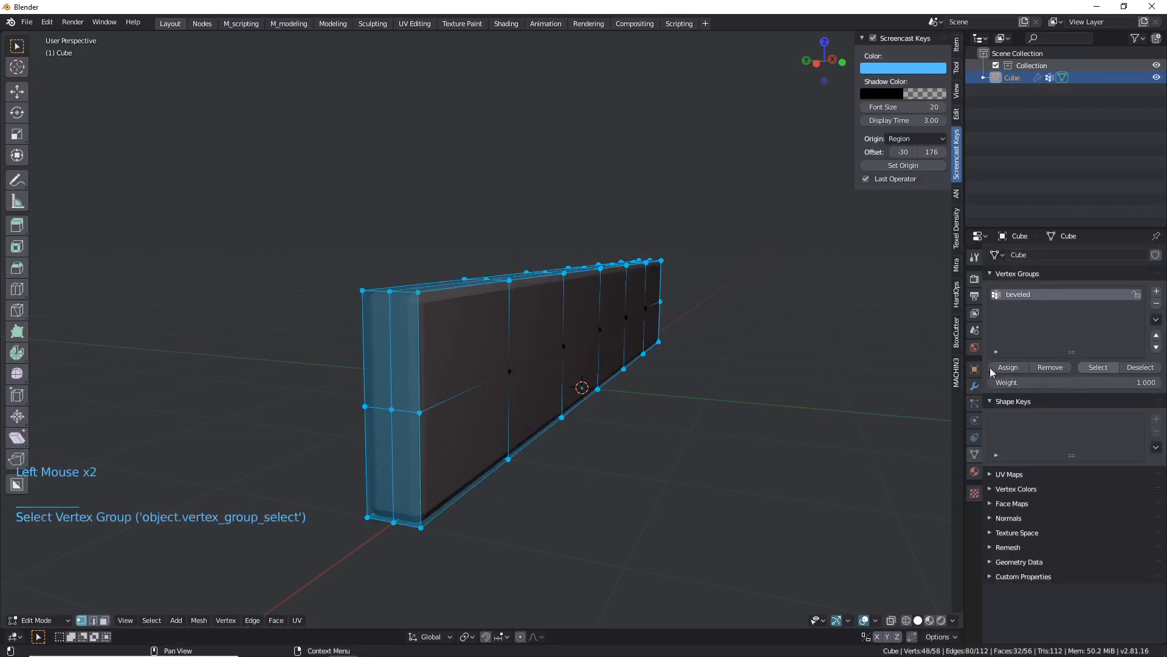
scroll(584, 371, "down", 3)
middle_click_drag(583, 371, 518, 369)
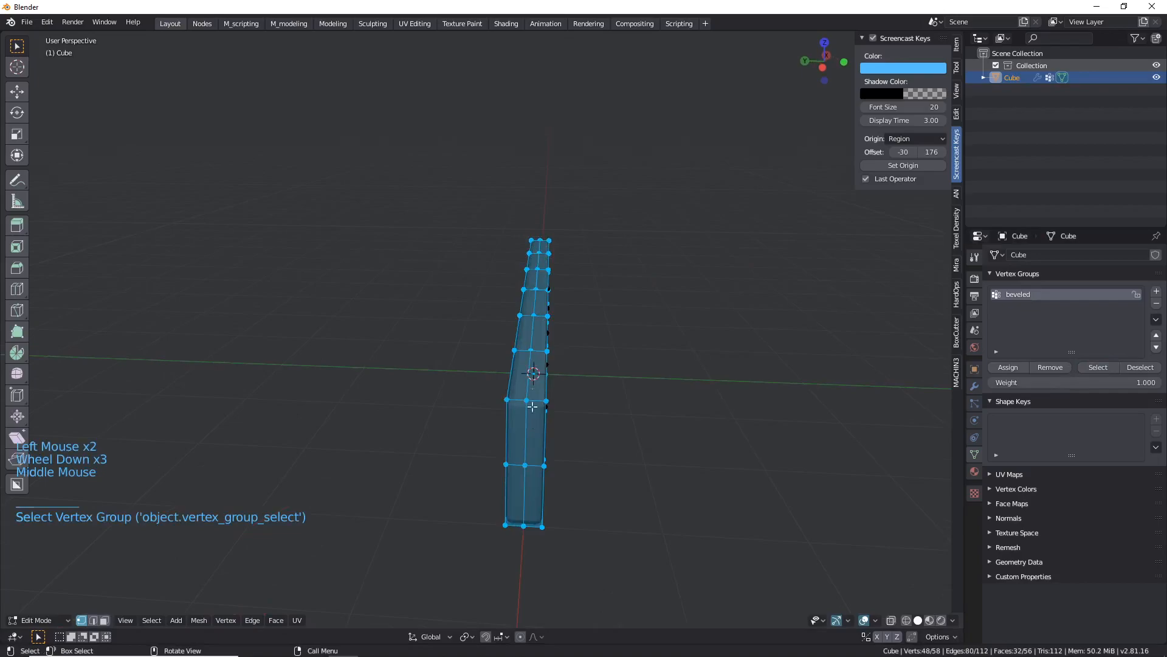
key("Tab")
key("Tab")
key("Tab")
key("alt")
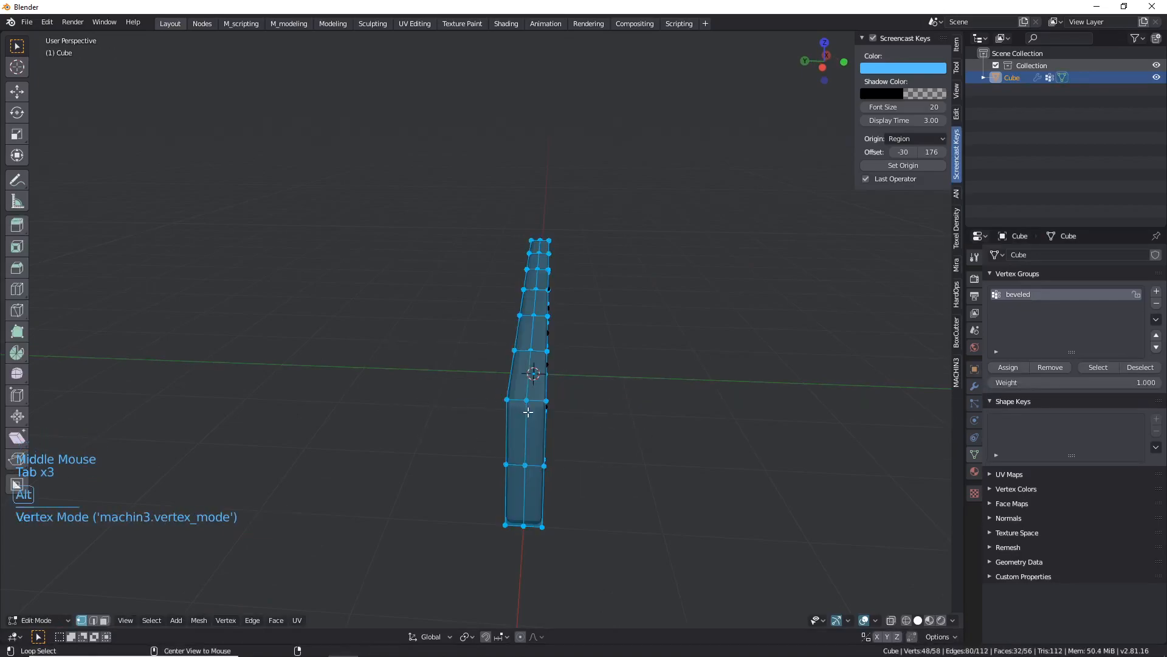
Remove the new middle edge loop from the "beveled" vertex group and reselect the group's vertices to check the assignment.
left_click(528, 412, "alt")
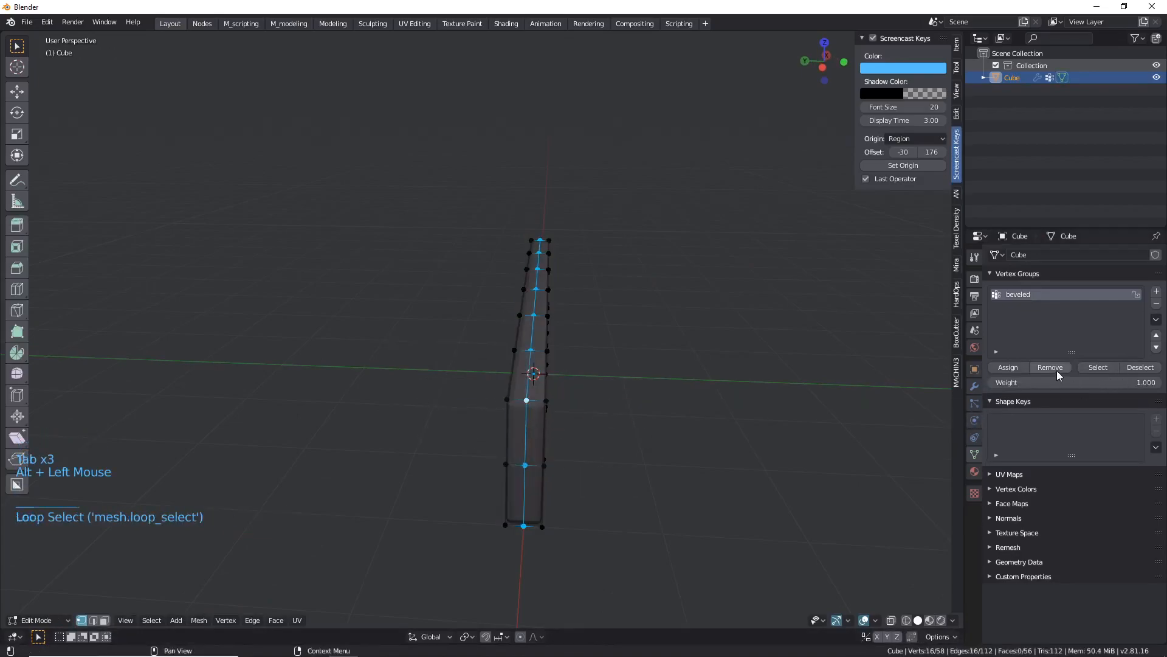
left_click(1053, 367)
left_click(675, 388)
left_click(705, 373)
left_click(1098, 367)
Return to Object Mode and examine the displaced bevels and ends of the slab from several angles.
middle_click_drag(599, 385, 365, 392)
key("Tab")
scroll(437, 352, "up", 2)
middle_click_drag(438, 352, 502, 346)
scroll(781, 313, "up", 5)
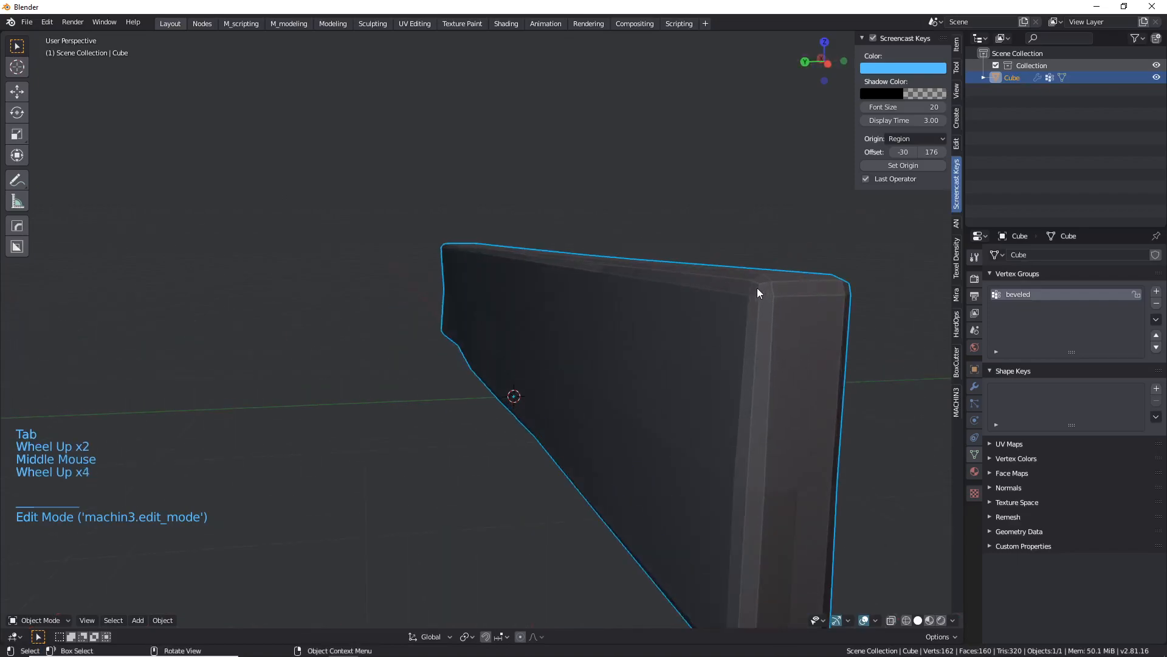
scroll(580, 285, "down", 1)
middle_click_drag(580, 284, 357, 395)
scroll(523, 366, "down", 2)
scroll(267, 464, "down", 1, "shift")
middle_click_drag(268, 463, 357, 344, "shift")
scroll(339, 365, "down", 2)
scroll(339, 365, "down", 1, "shift")
scroll(257, 319, "up", 3)
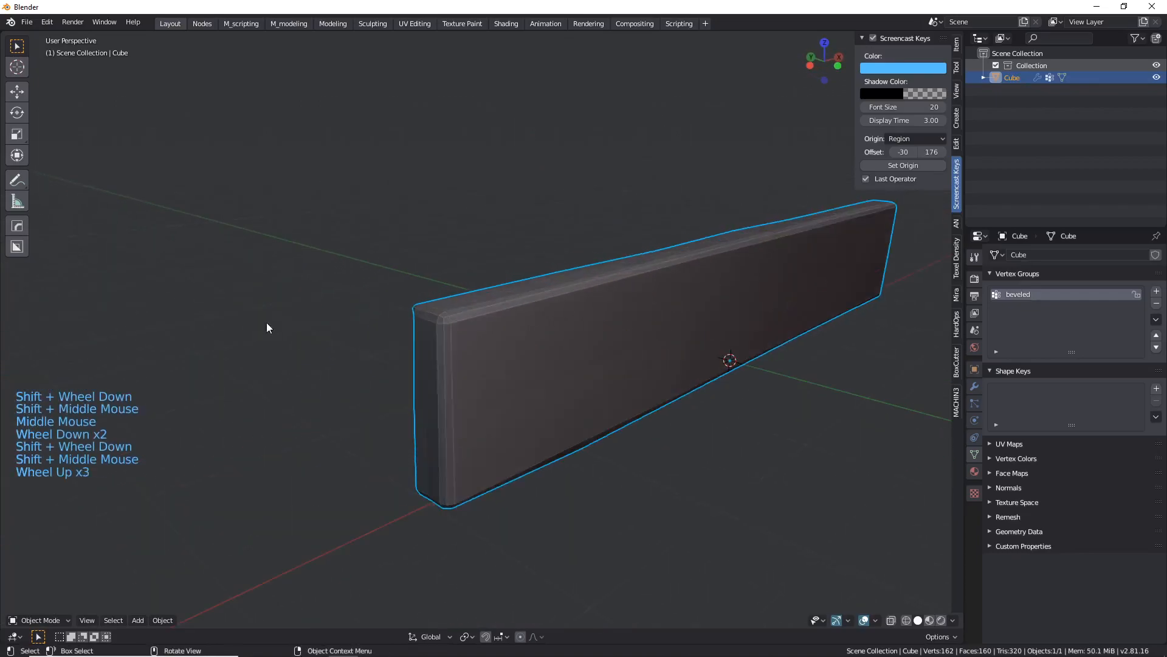
middle_click_drag(258, 319, 414, 334)
scroll(466, 295, "down", 3)
middle_click_drag(545, 297, 503, 275, "shift")
scroll(513, 288, "up", 2)
scroll(505, 276, "up", 3)
scroll(535, 341, "up", 2)
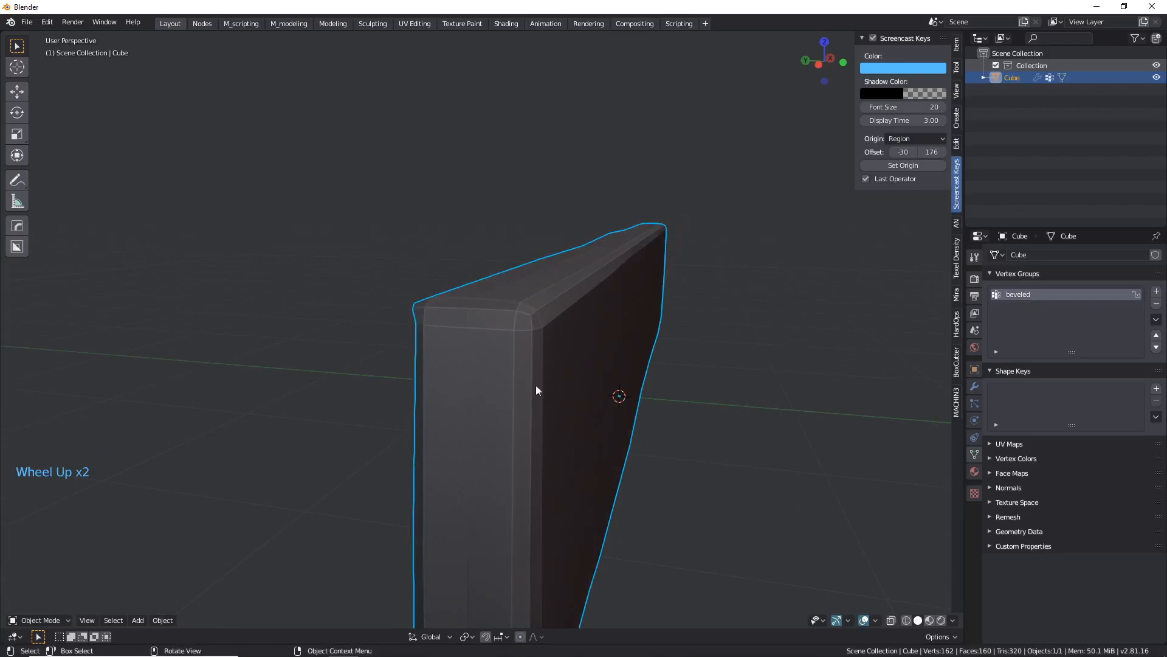
middle_click_drag(566, 352, 924, 397)
scroll(501, 254, "up", 2)
scroll(535, 322, "down", 4)
scroll(443, 400, "up", 2)
scroll(468, 381, "up", 2)
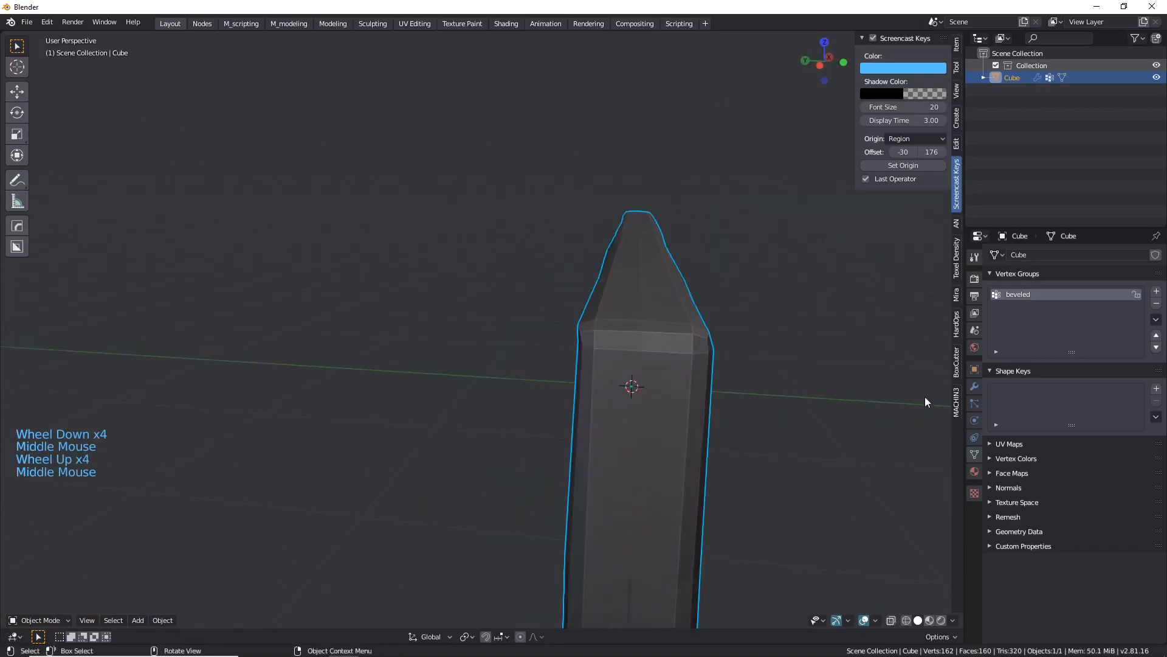
Increase the Displace modifier's strength to 0.15.
left_click(975, 387)
left_click_drag(1115, 624, 1140, 624, "shift")
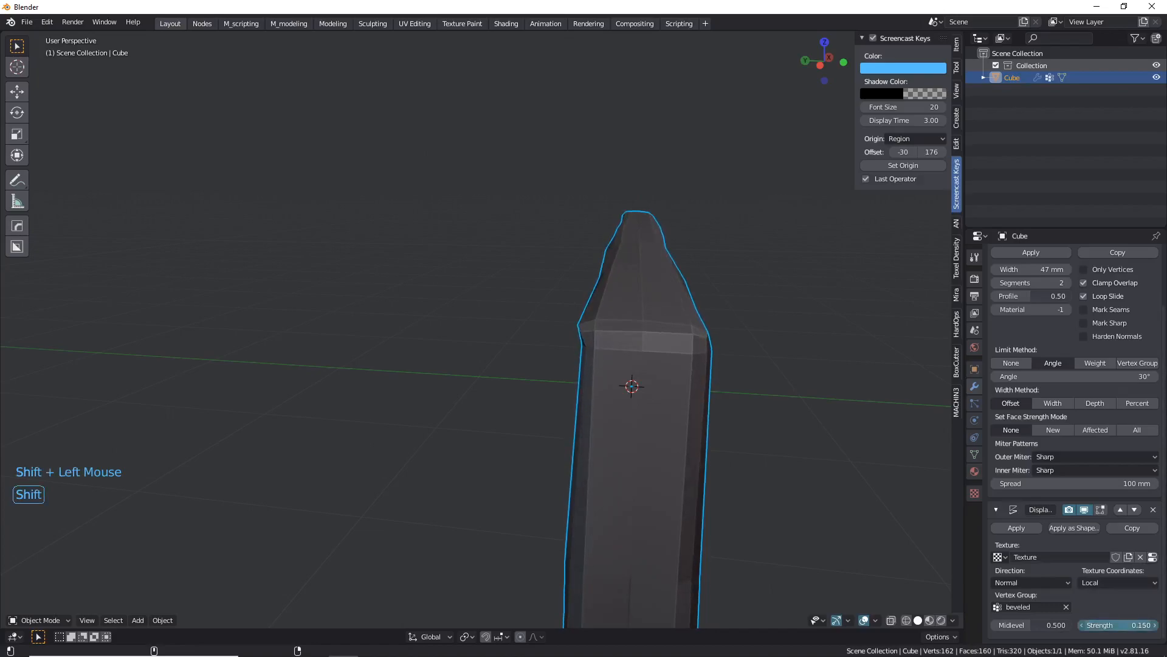
scroll(629, 359, "down", 2)
middle_click_drag(629, 358, 589, 314)
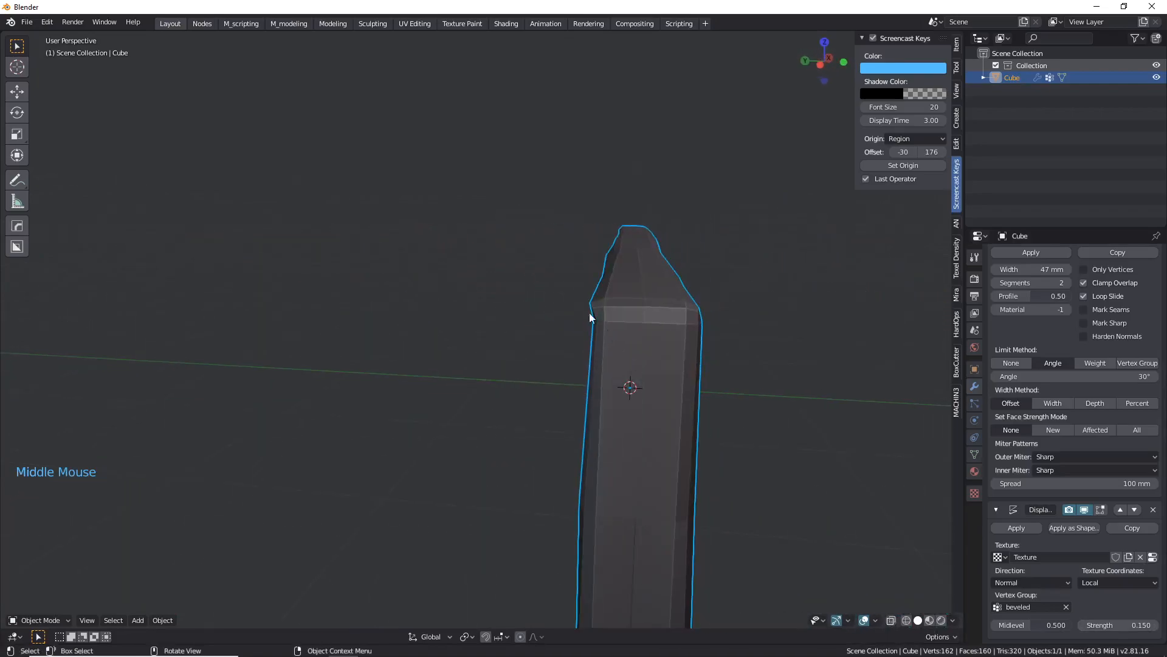
Set the size of the Displace modifier's Clouds texture to 0.24.
left_click(975, 492)
left_click_drag(1109, 504, 1127, 504, "shift")
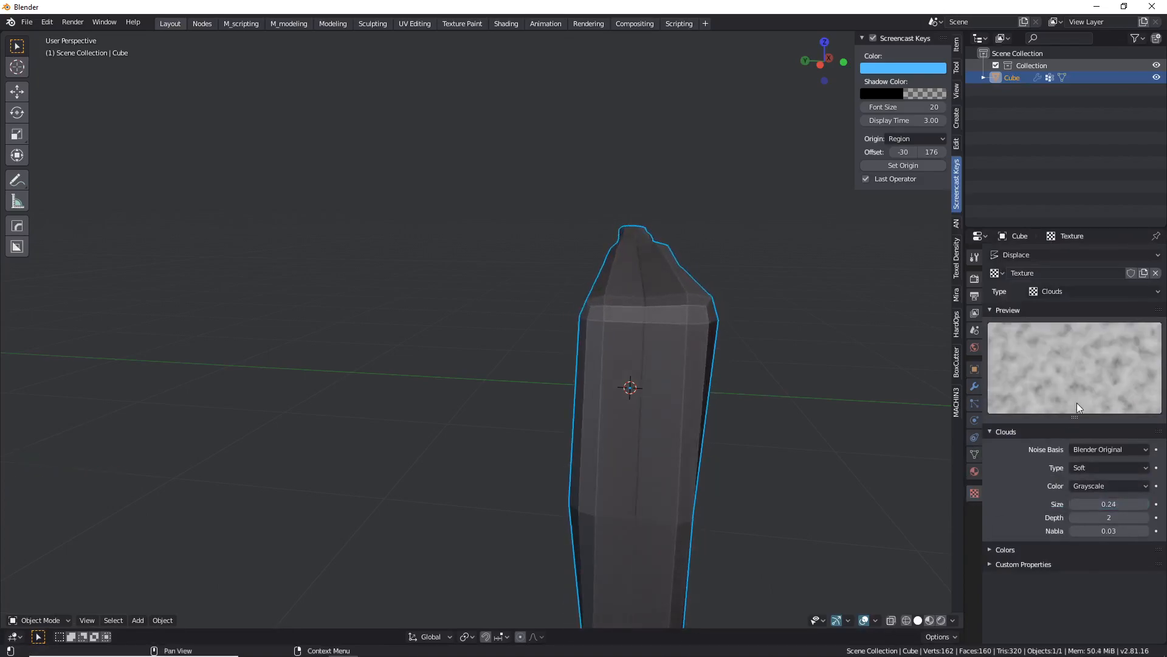
scroll(617, 279, "down", 2)
middle_click_drag(617, 279, 566, 316)
Inspect the slab's displaced edges and corners up close and from both sides.
scroll(680, 264, "up", 8)
scroll(585, 297, "down", 8)
scroll(697, 328, "down", 2)
middle_click_drag(566, 316, 490, 335)
scroll(454, 341, "up", 6)
scroll(213, 413, "down", 3)
middle_click_drag(219, 412, 598, 450)
middle_click_drag(766, 418, 816, 430)
scroll(623, 271, "up", 2)
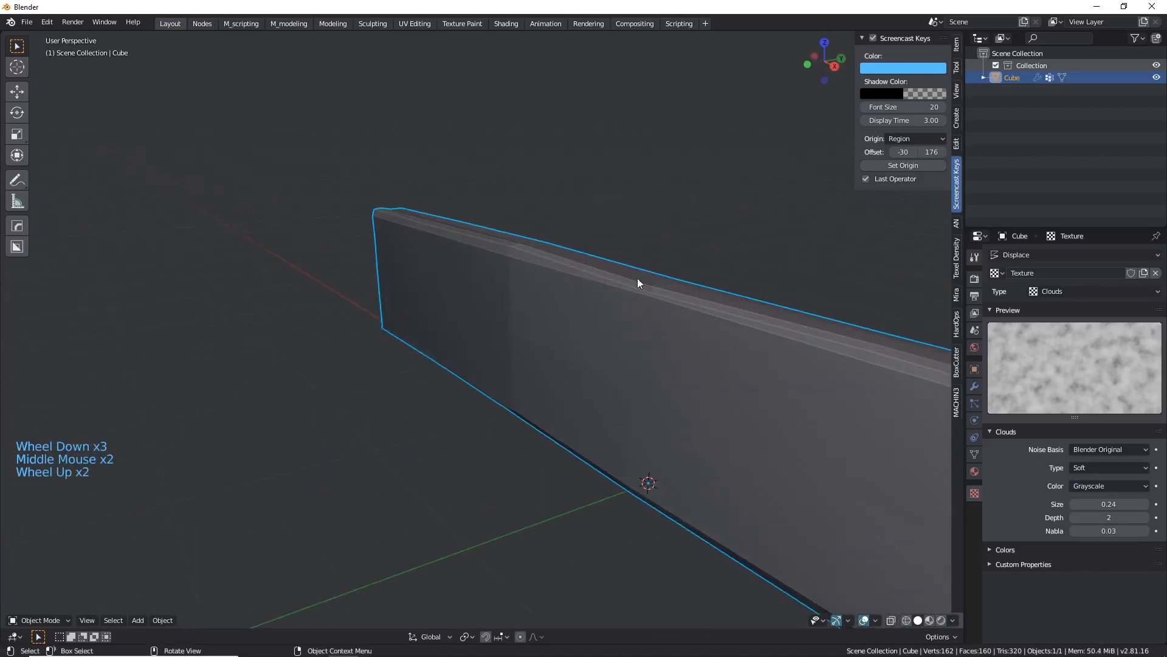
scroll(643, 294, "up", 2)
scroll(643, 294, "down", 2)
middle_click_drag(644, 295, 493, 284)
scroll(374, 298, "down", 1)
scroll(219, 437, "up", 1)
middle_click_drag(437, 336, 456, 328)
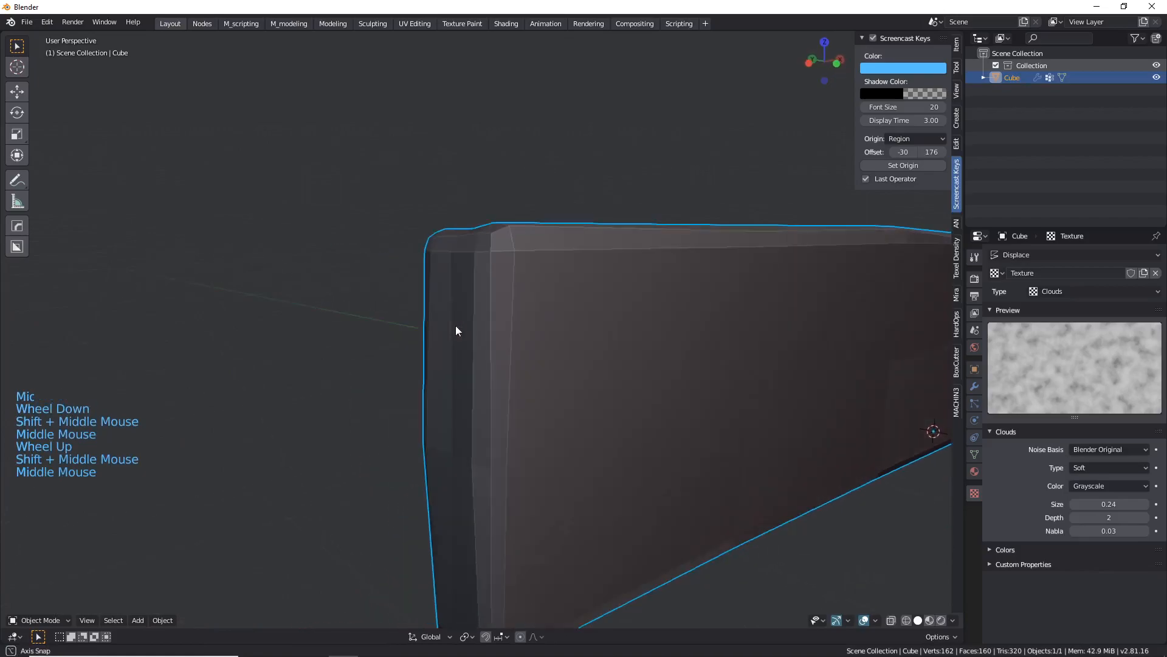
scroll(535, 444, "down", 5)
middle_click_drag(541, 446, 662, 428, "shift")
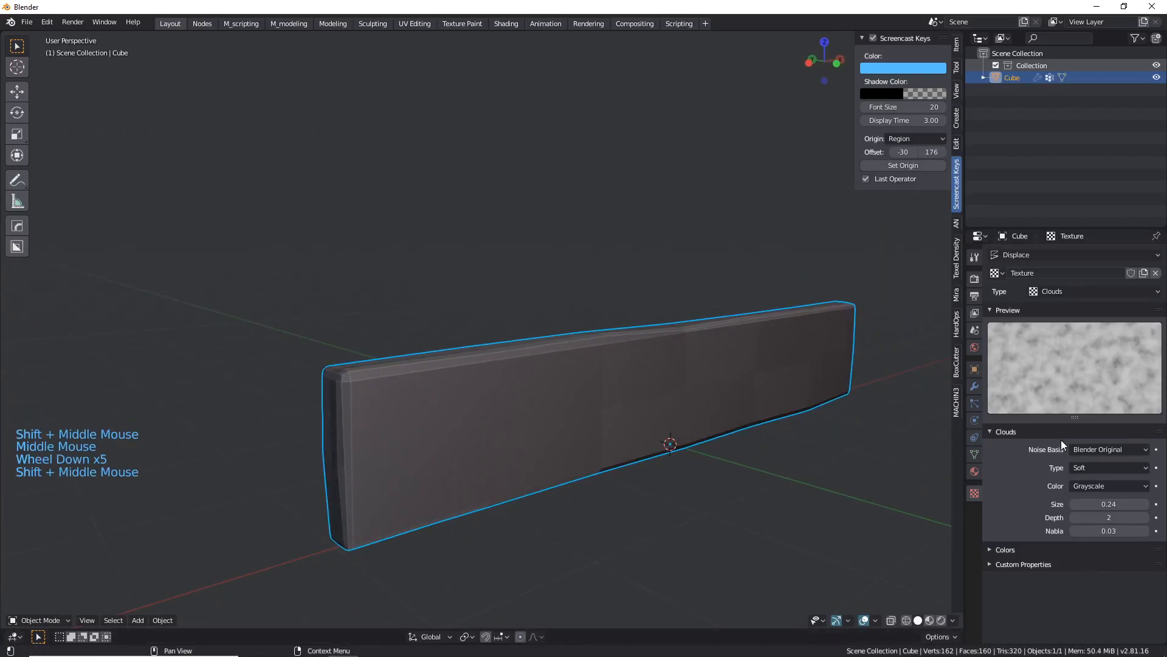
Review the Clouds texture's depth and the Displace strength setting, along with the slab's overall silhouette.
left_click(1146, 519)
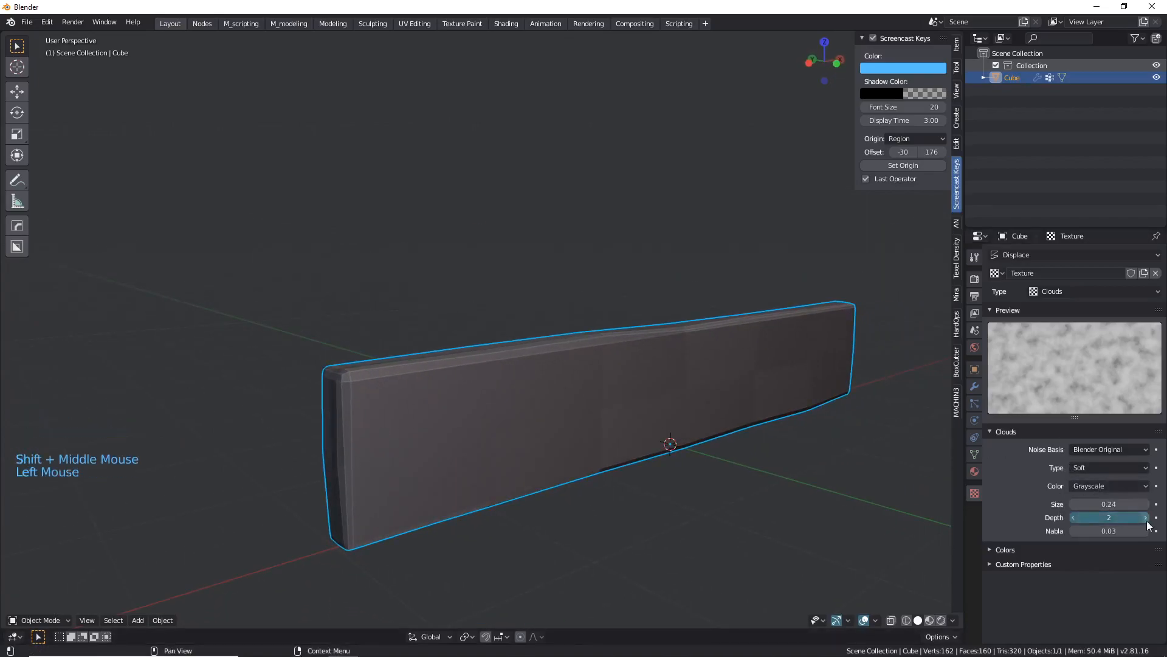
left_click(973, 389)
left_click(1128, 623)
key("Return")
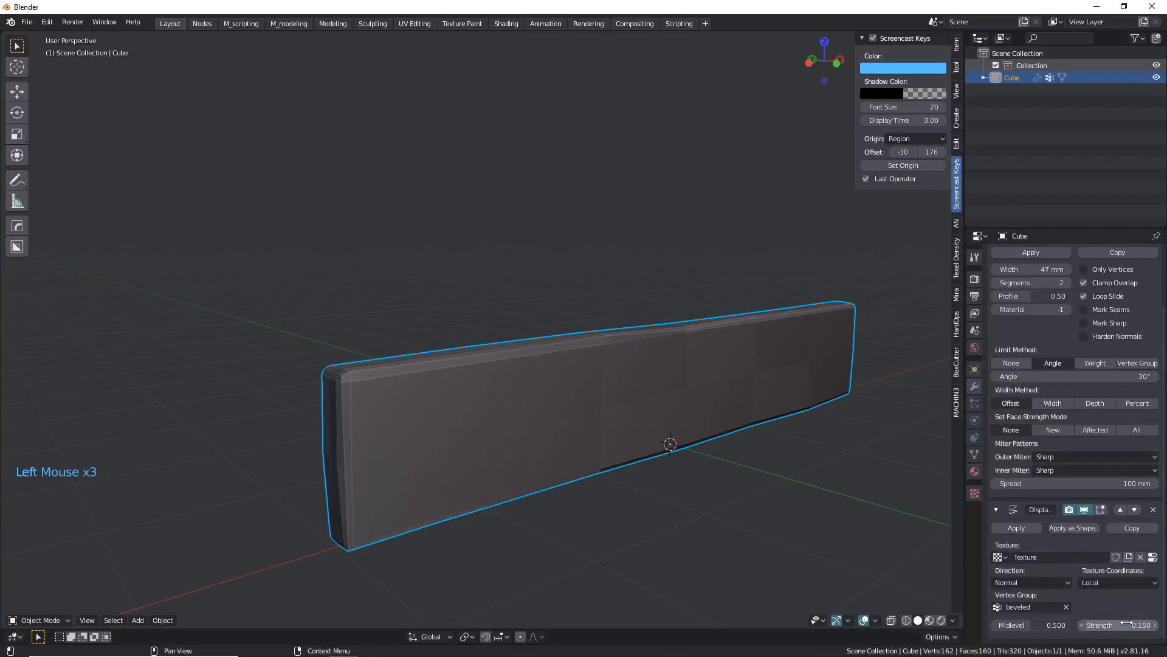
middle_click_drag(545, 409, 503, 403, "shift")
scroll(504, 400, "down", 2)
middle_click_drag(503, 403, 422, 420)
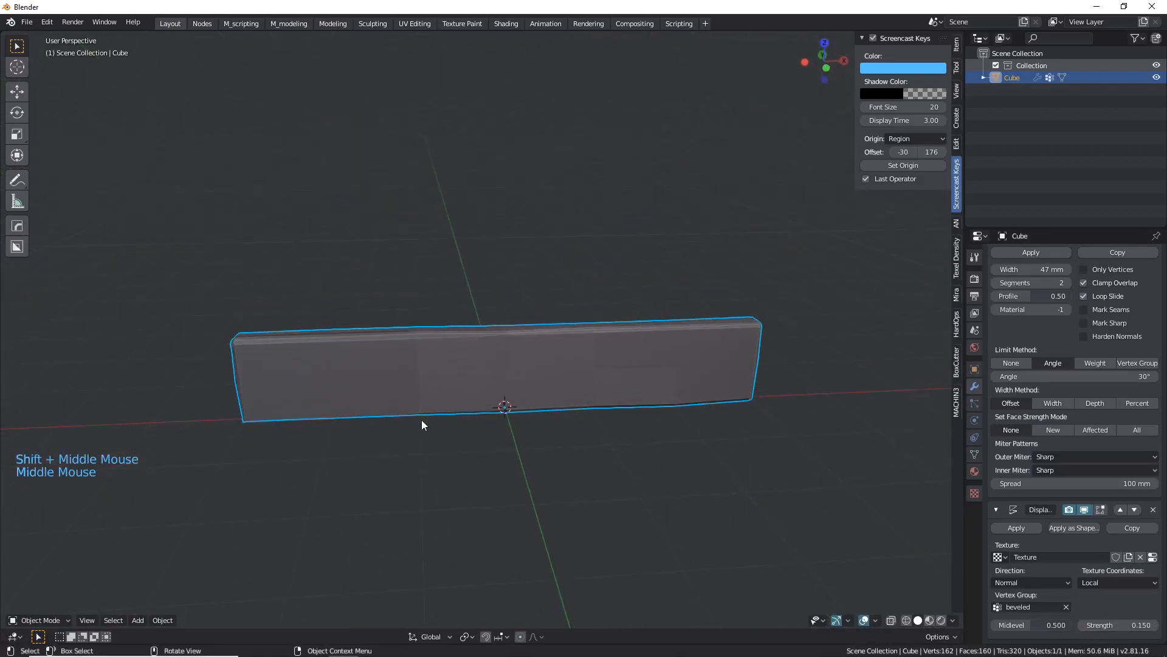
scroll(1093, 559, "down", 3)
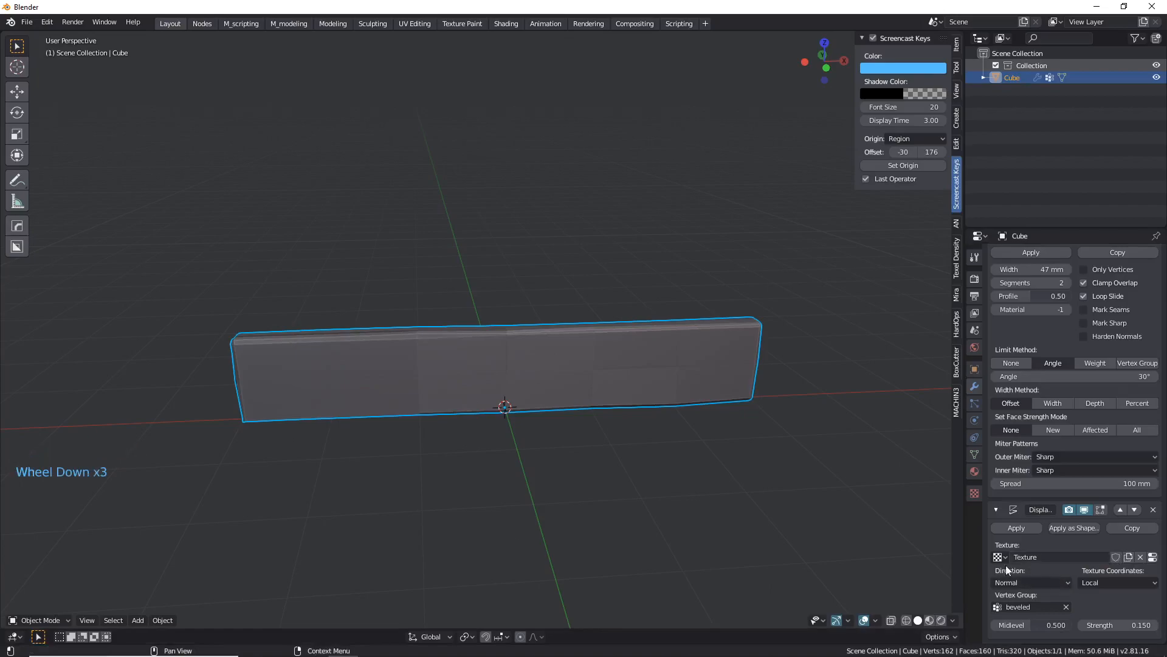
Rename the Displace modifier as D_bevel.
middle_click_drag(416, 380, 438, 365, "shift")
middle_click_drag(438, 365, 450, 339)
left_click(1045, 509)
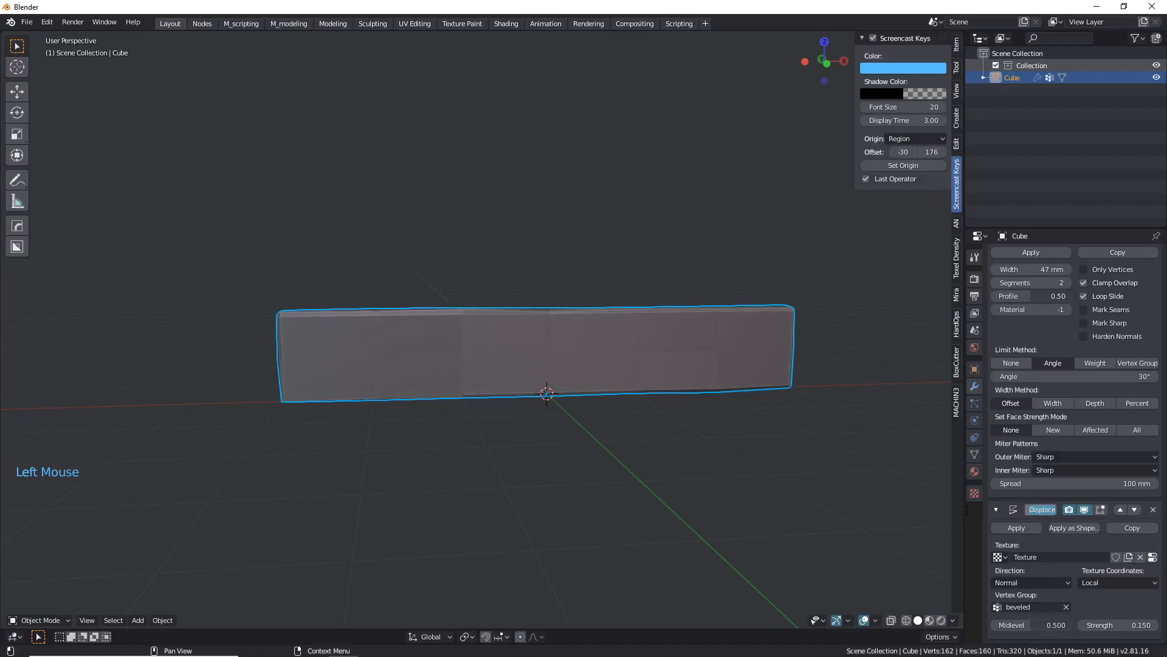
key("shift")
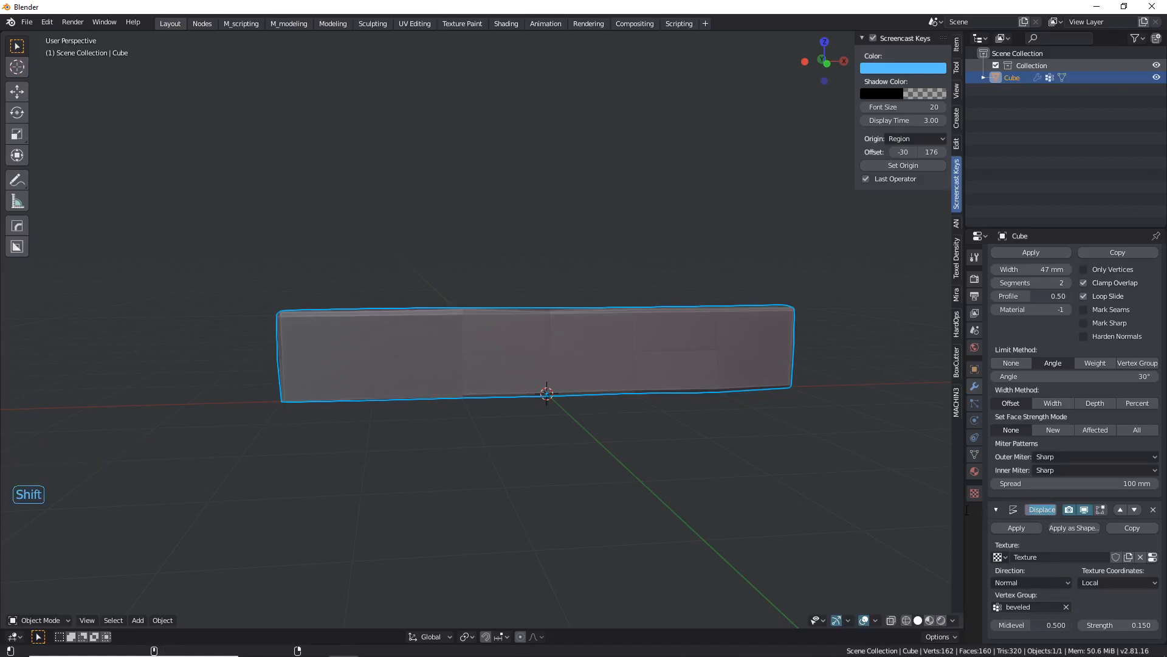
type("Beve")
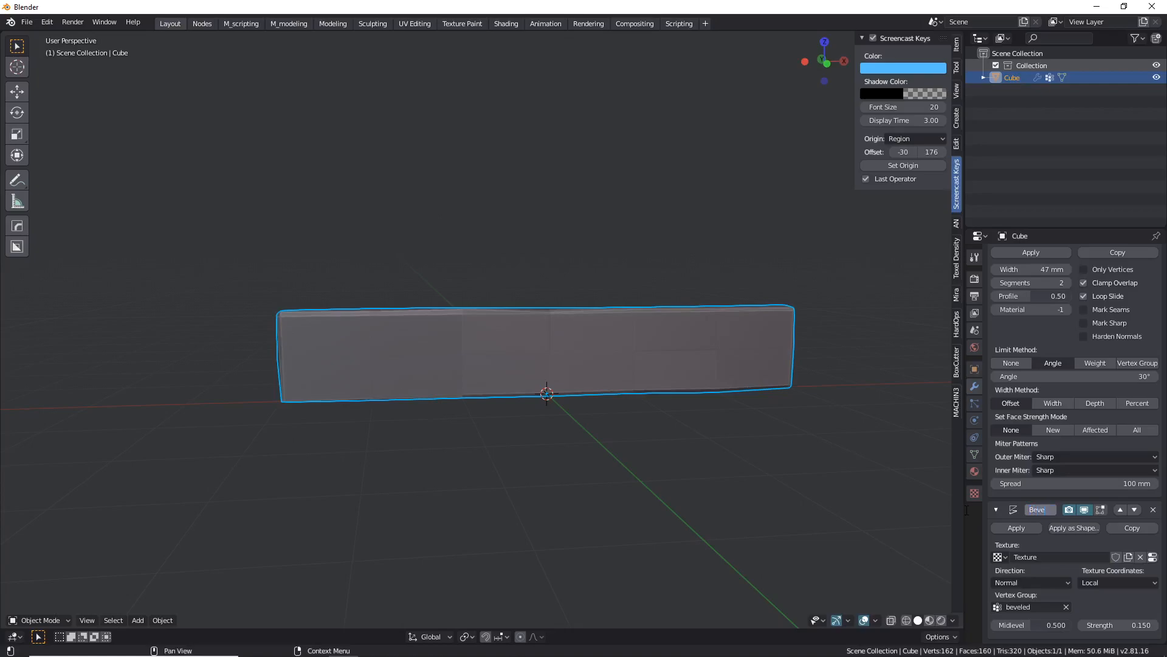
key("BackSpace")
key("BackSpace")
key("BackSpace")
key("shift")
type("l")
key("Return")
Collapse the Bevel and D_bevel modifier settings and add a second Displace modifier to the slab.
middle_click_drag(446, 349, 479, 360)
scroll(1021, 541, "down", 4)
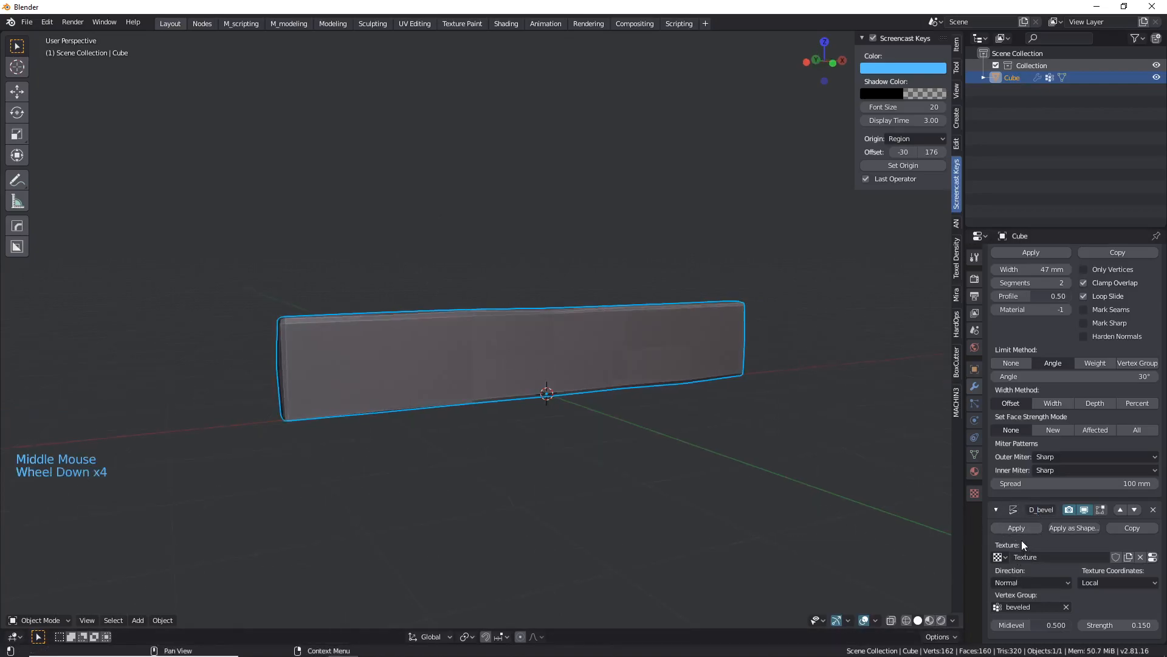
left_click(997, 509)
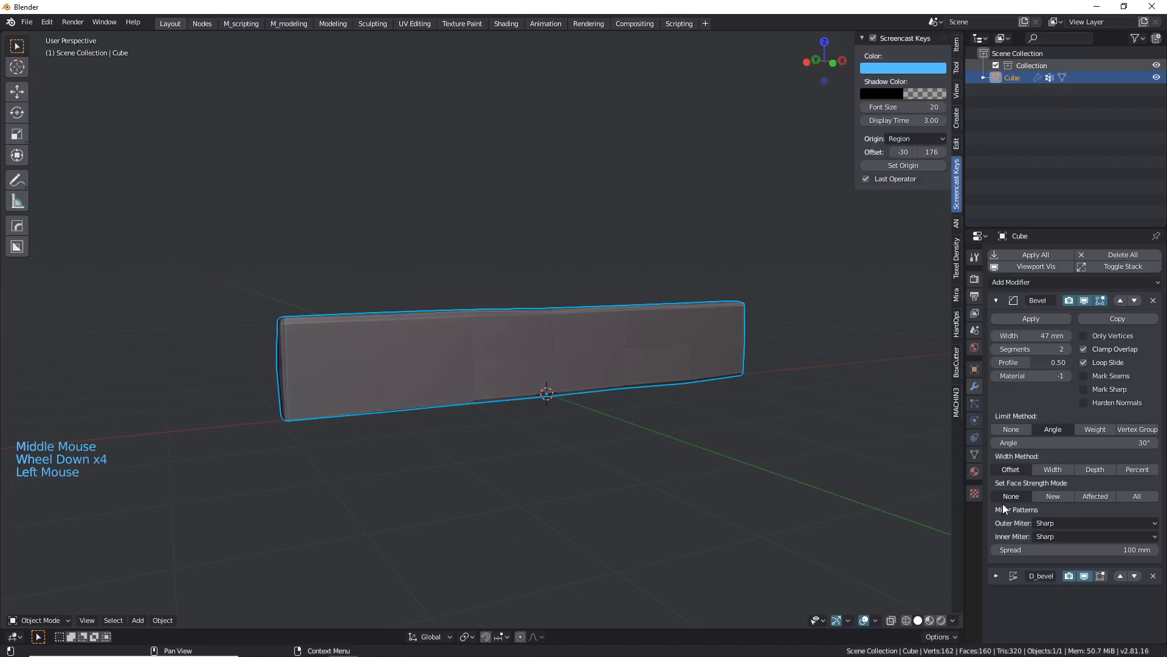
left_click(997, 299)
left_click(1034, 283)
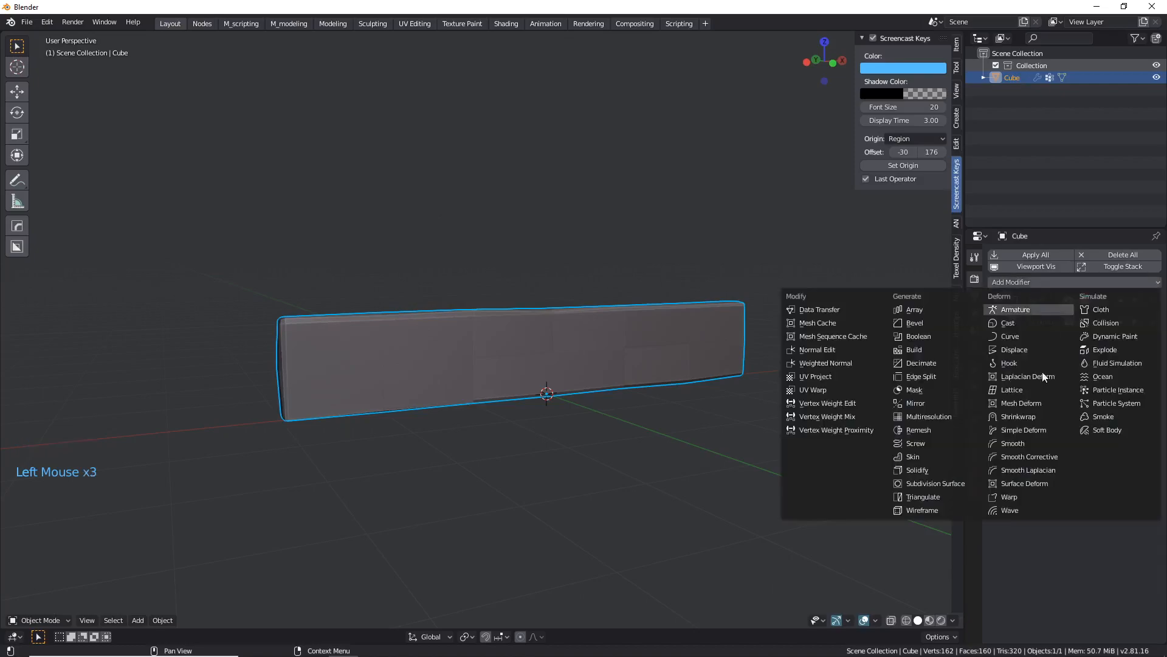
left_click(1023, 349)
middle_click_drag(561, 379, 581, 397)
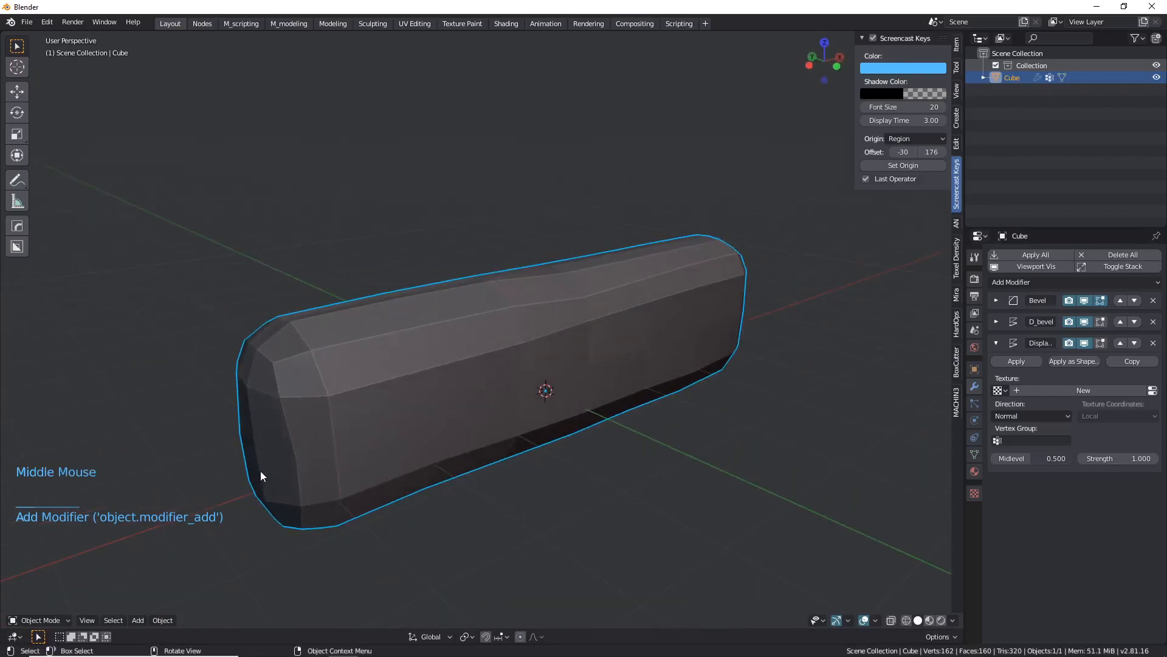
scroll(310, 374, "up", 2)
middle_click_drag(664, 218, 631, 224, "shift")
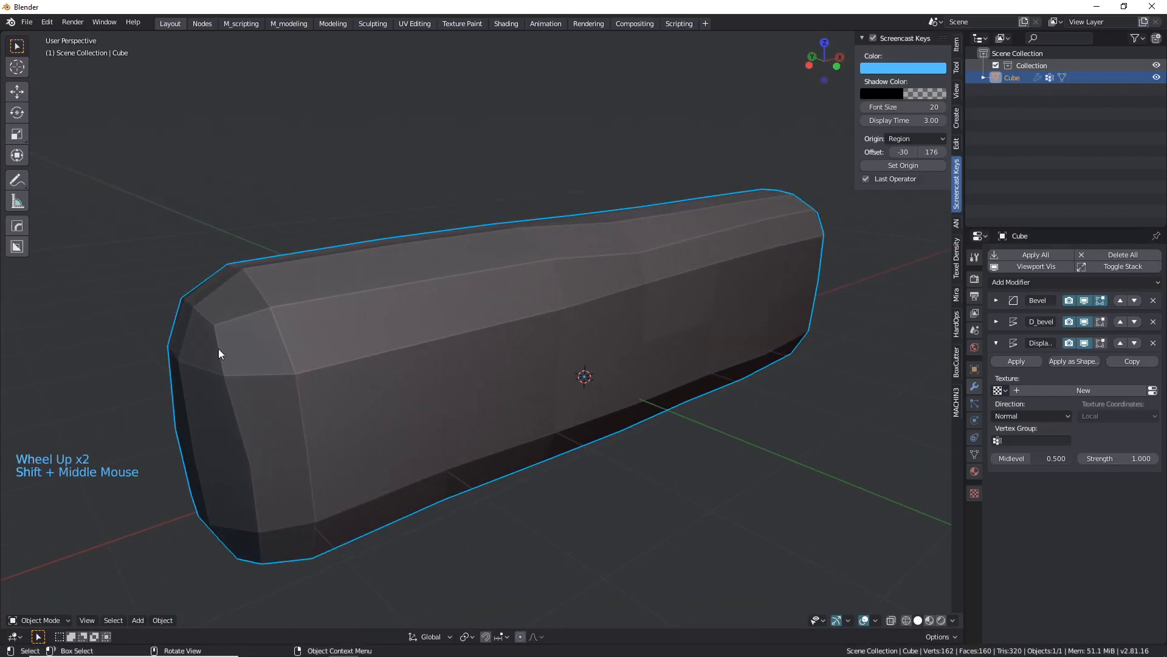
middle_click_drag(433, 323, 406, 324)
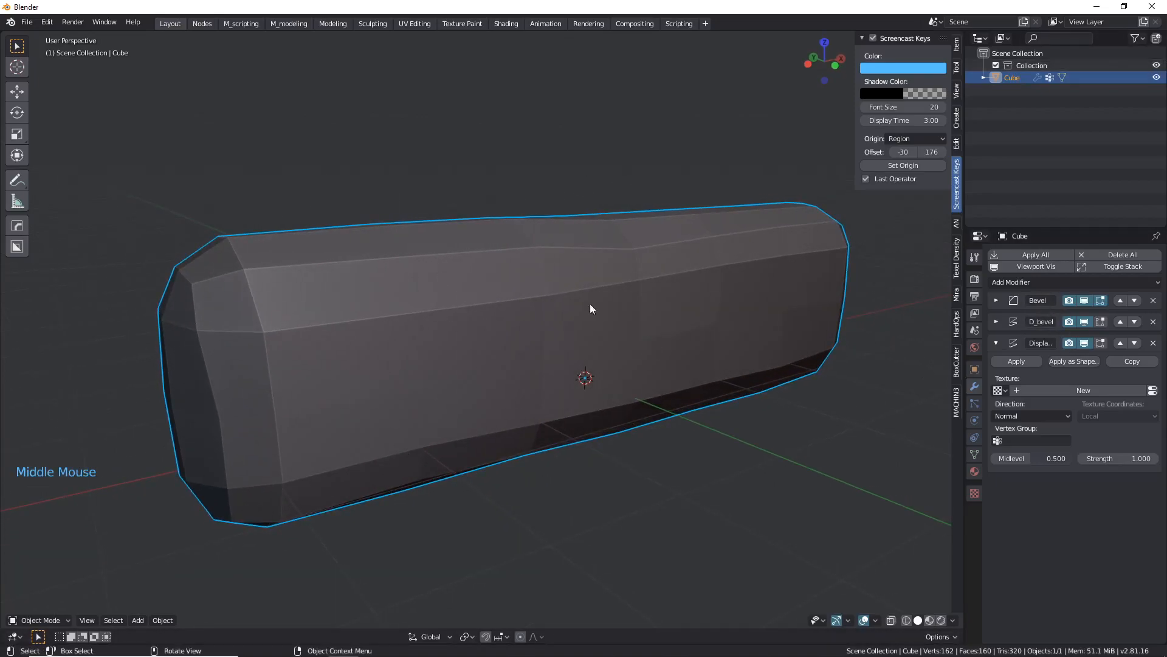
scroll(564, 306, "down", 2)
middle_click_drag(564, 307, 498, 308)
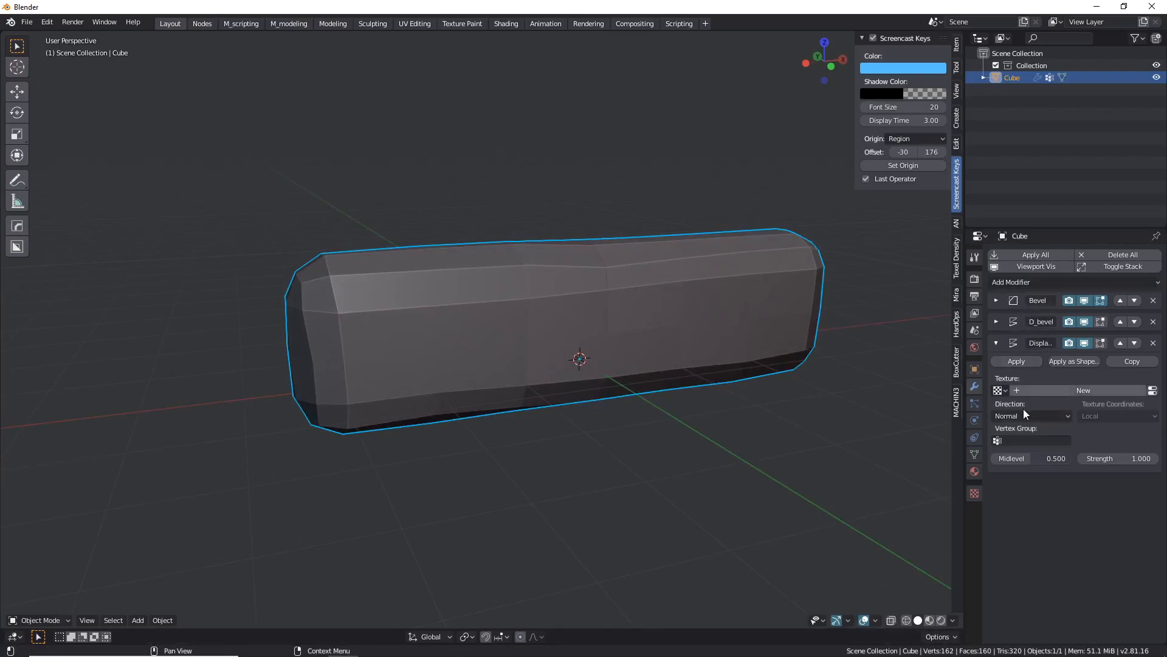
Try strengths of 0.1 and 0.5 on the second Displace modifier.
middle_click_drag(507, 321, 759, 362)
left_click(1122, 464)
left_click(1121, 464)
key("Return")
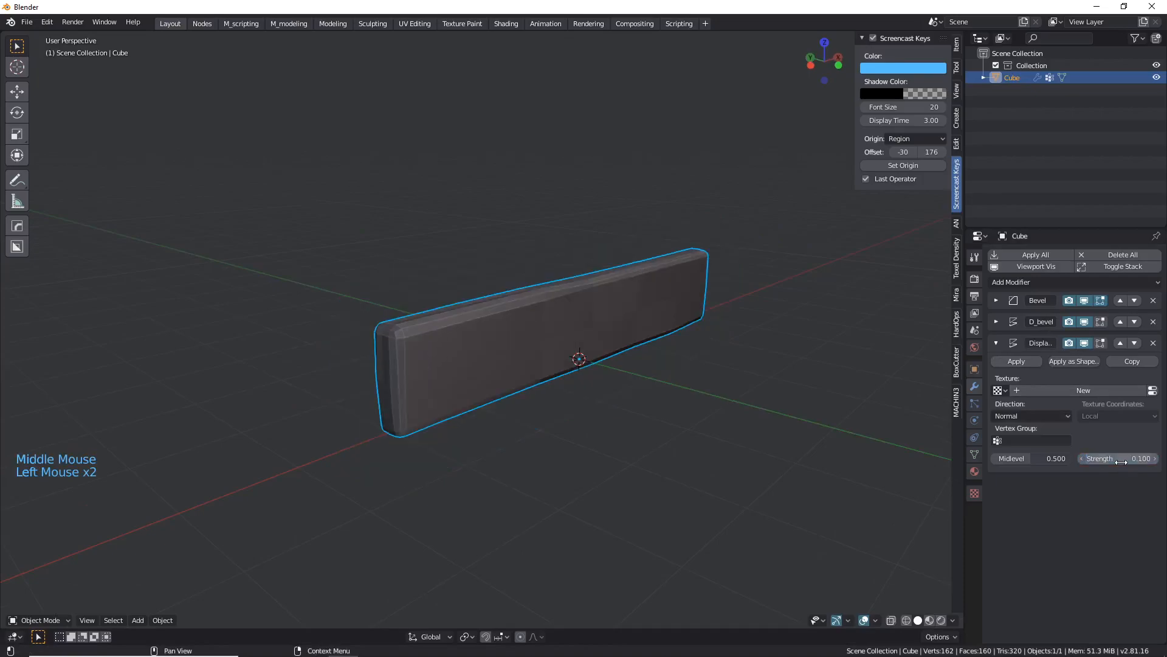
left_click(1124, 463)
key("Return")
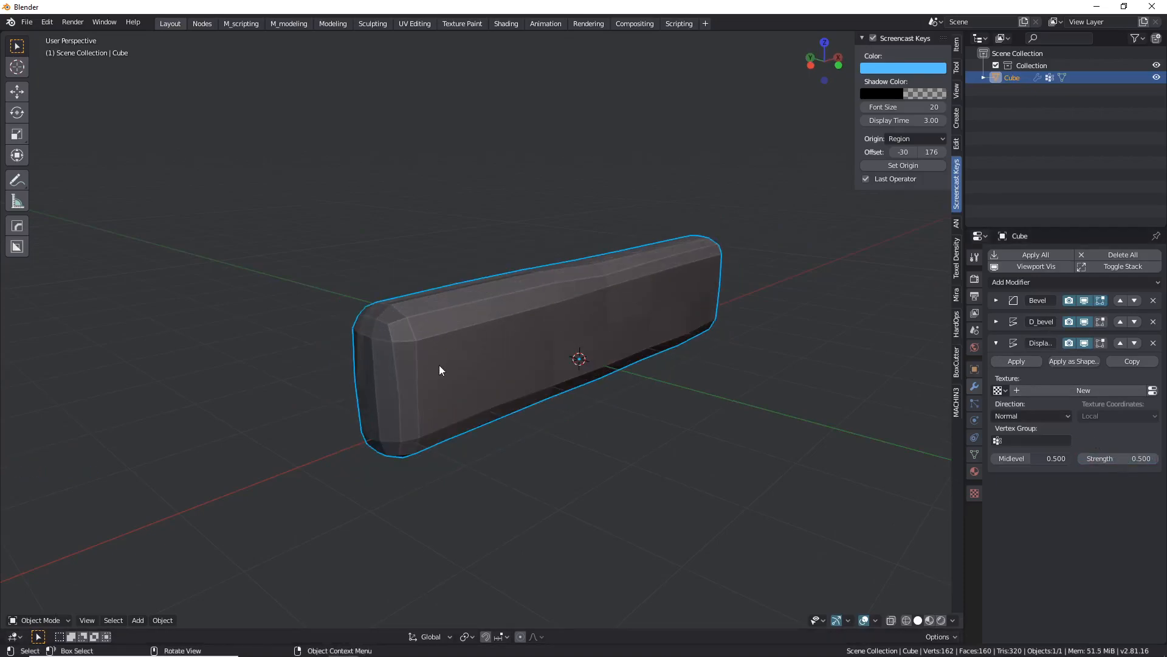
Set the second Displace modifier's direction to X and check the effect on the slab.
scroll(439, 361, "up", 1)
middle_click_drag(439, 361, 485, 435)
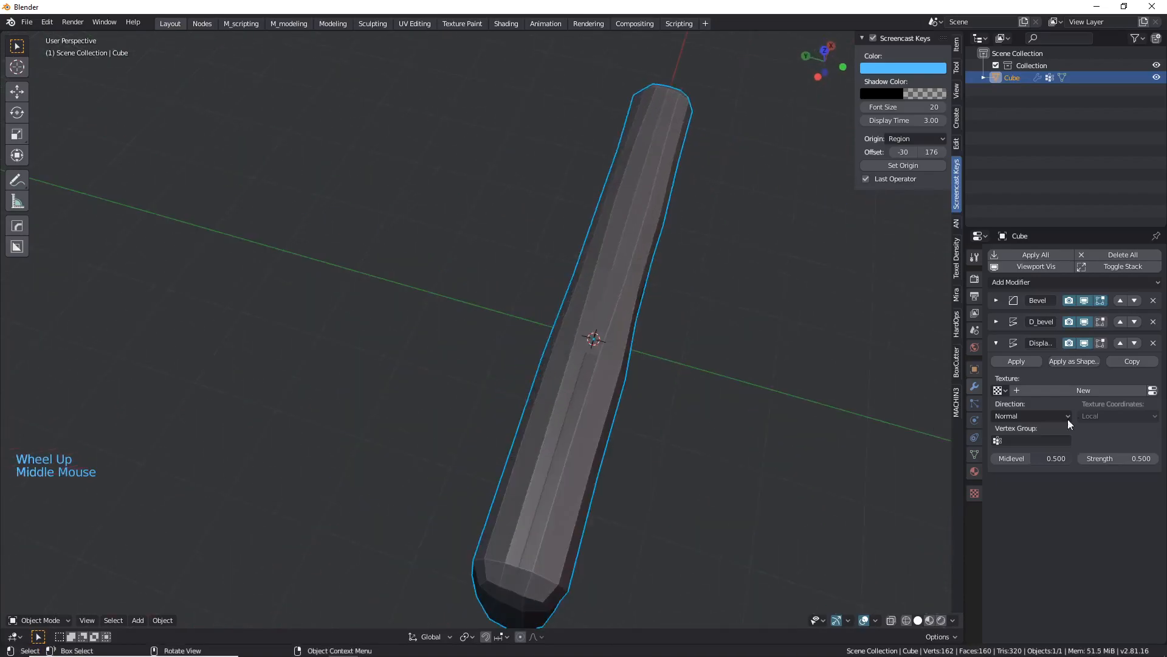
left_click(1019, 417)
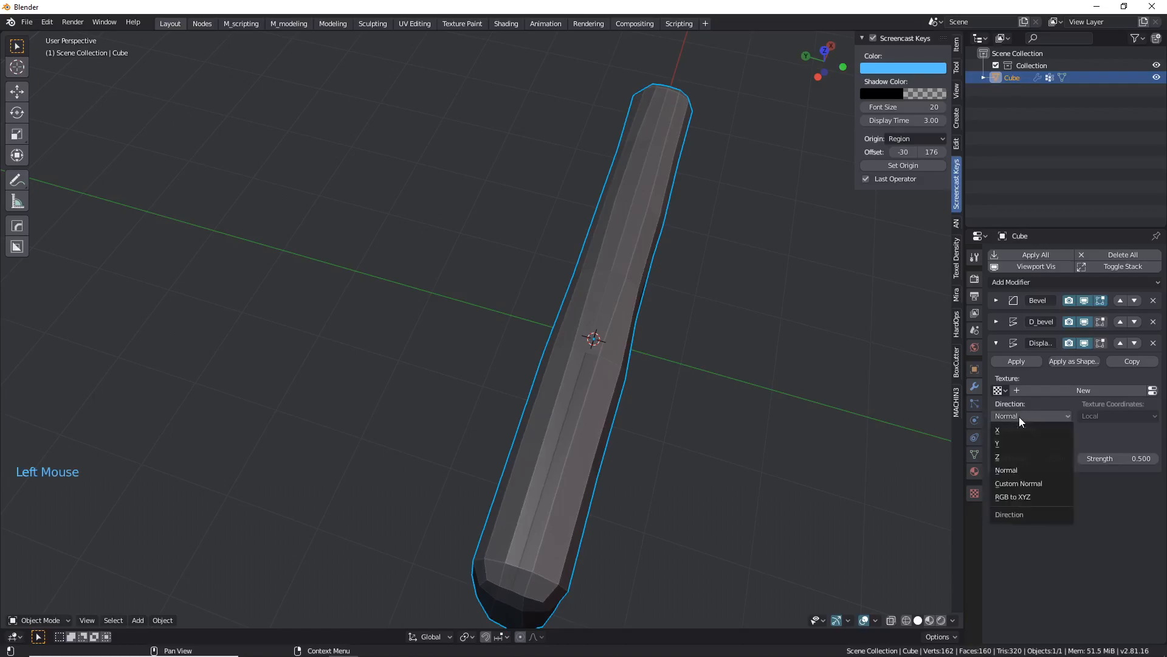
left_click(1016, 427)
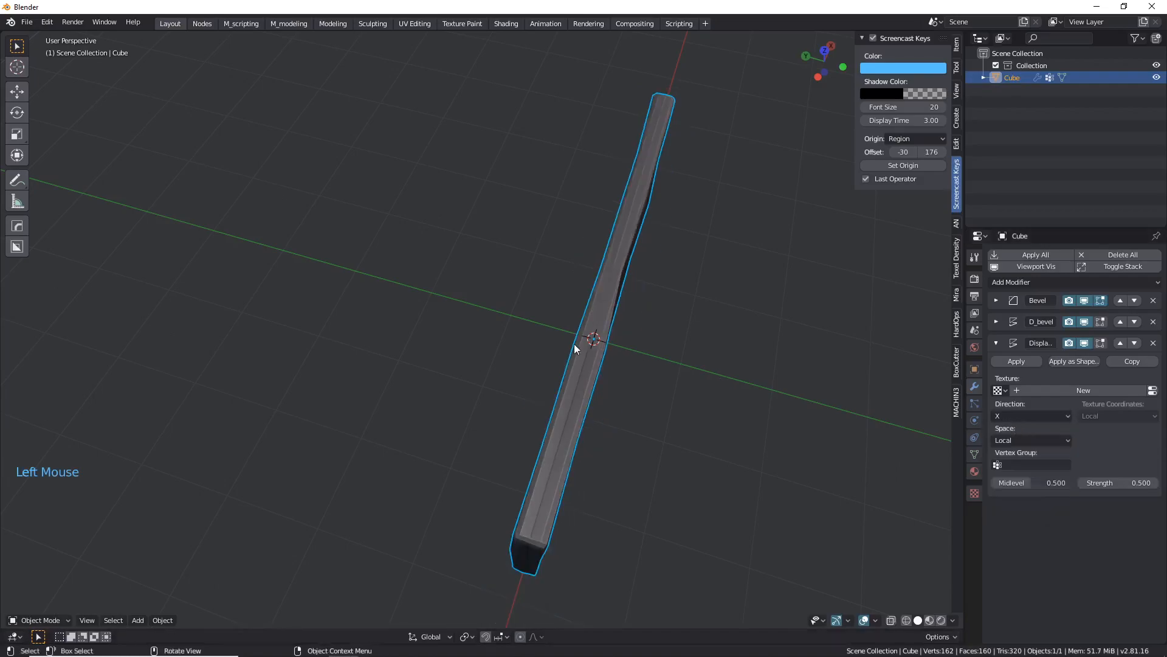
scroll(587, 350, "down", 1)
scroll(705, 453, "down", 1)
middle_click_drag(706, 453, 636, 402)
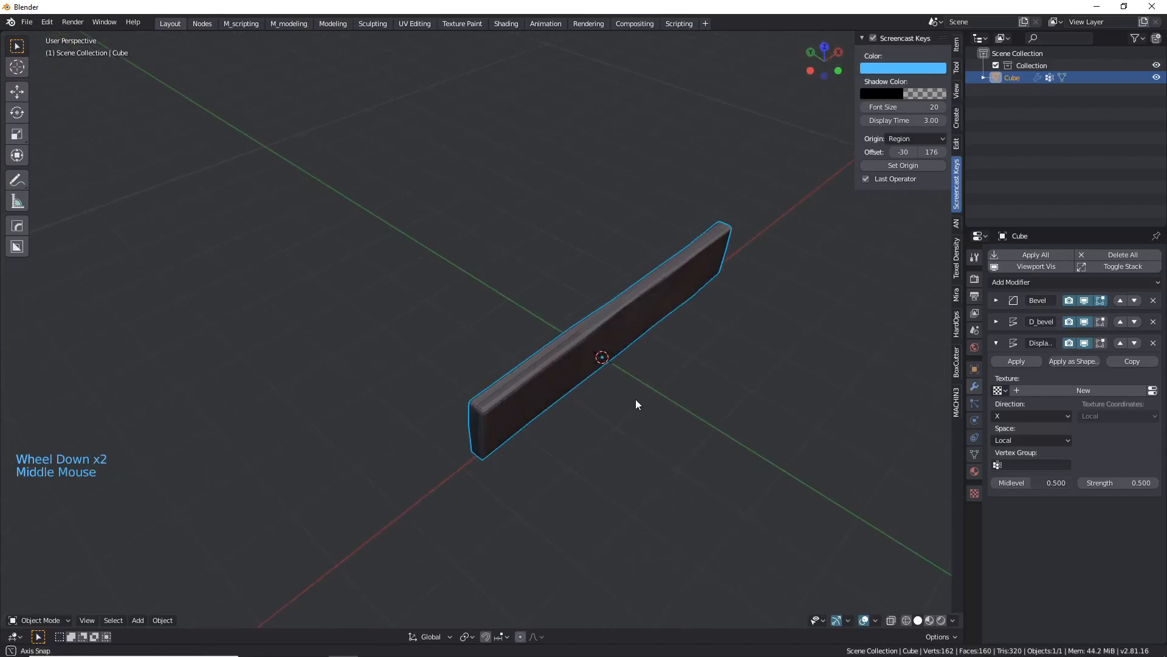
Set the second Displace modifier's direction to Y.
left_click(1016, 419)
left_click(1010, 445)
middle_click_drag(607, 413, 607, 356)
scroll(606, 349, "up", 2)
scroll(607, 357, "up", 2)
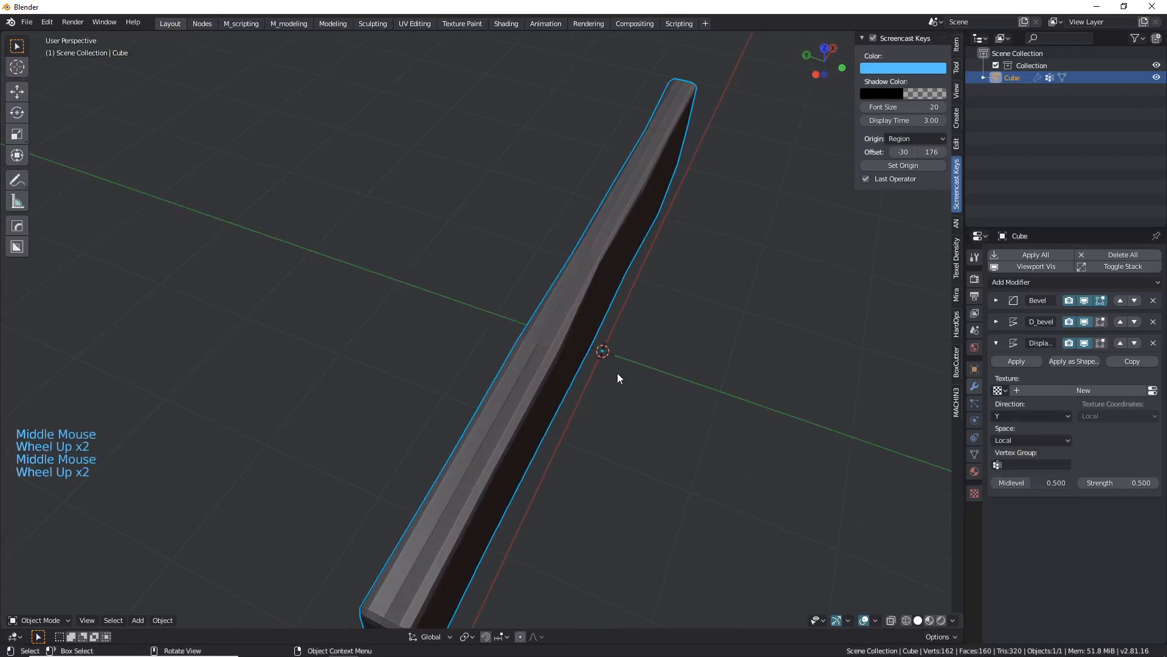
middle_click_drag(586, 461, 570, 316, "shift")
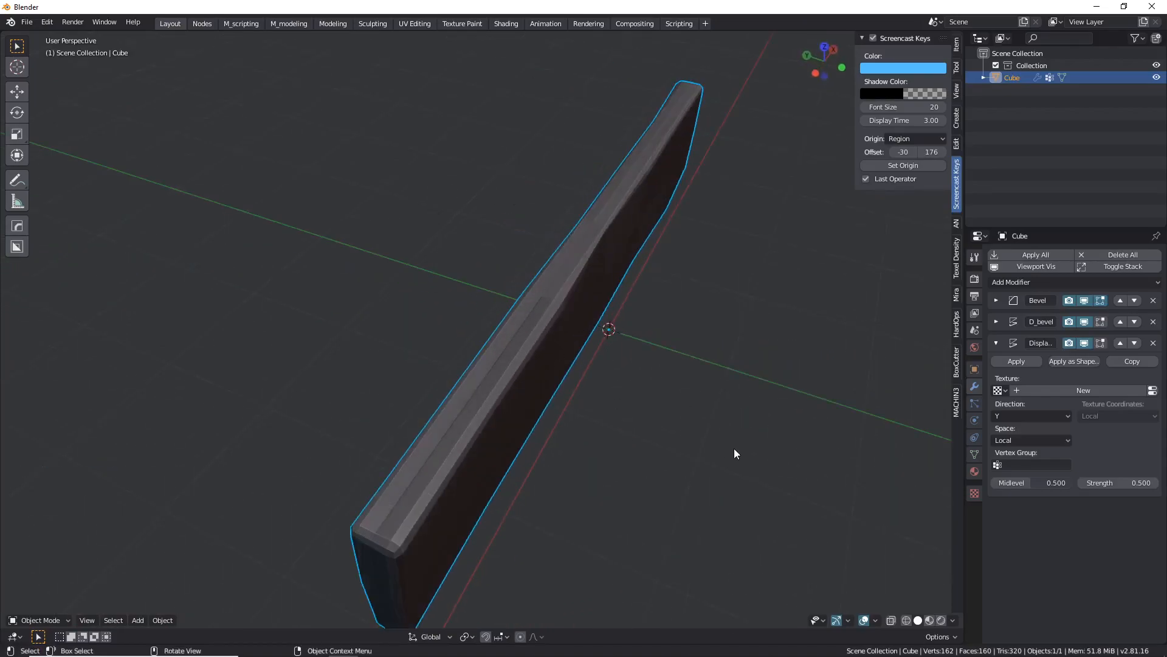
Create a new texture for the Y-direction Displace modifier and check the slab's deformation.
left_click(1067, 389)
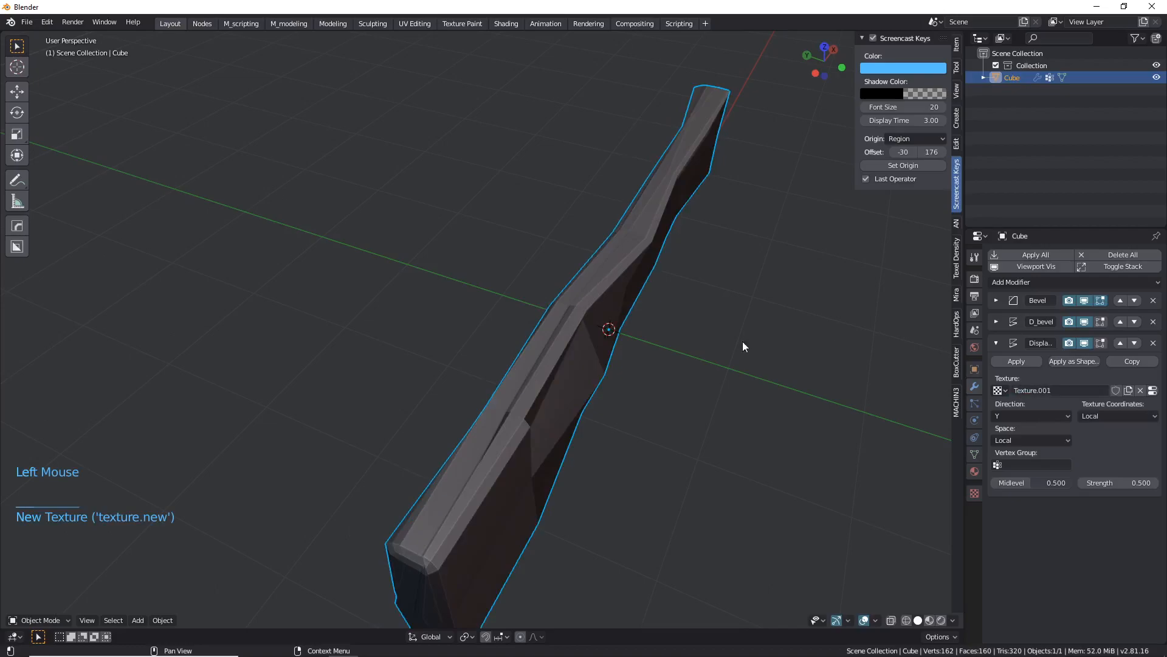
scroll(472, 364, "down", 2)
middle_click_drag(472, 364, 565, 338)
scroll(712, 367, "up", 1)
scroll(516, 357, "up", 3)
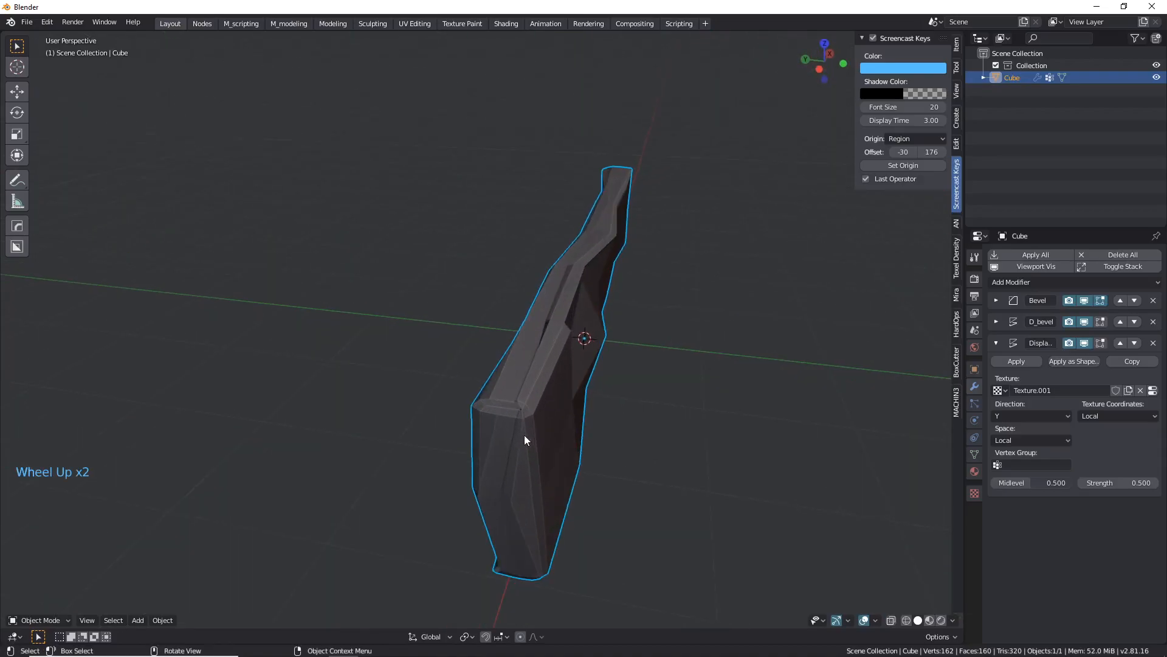
scroll(612, 384, "down", 2)
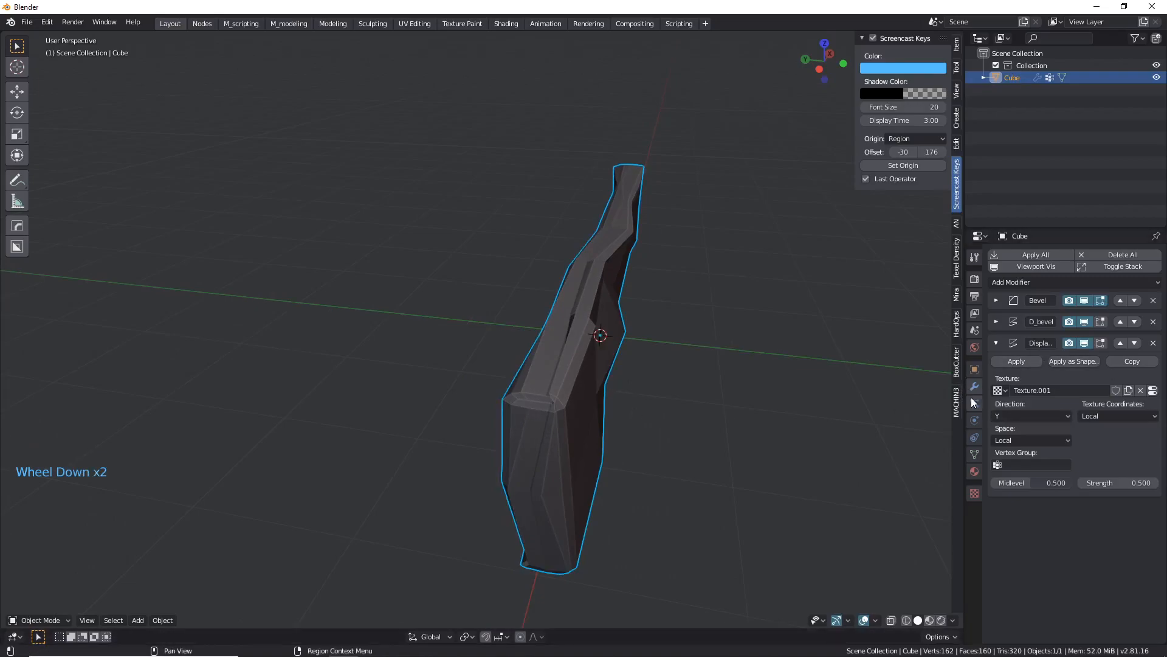
Switch the D_bevel modifier's texture to Texture.001 and set its Clouds size to 0.95.
left_click(976, 493)
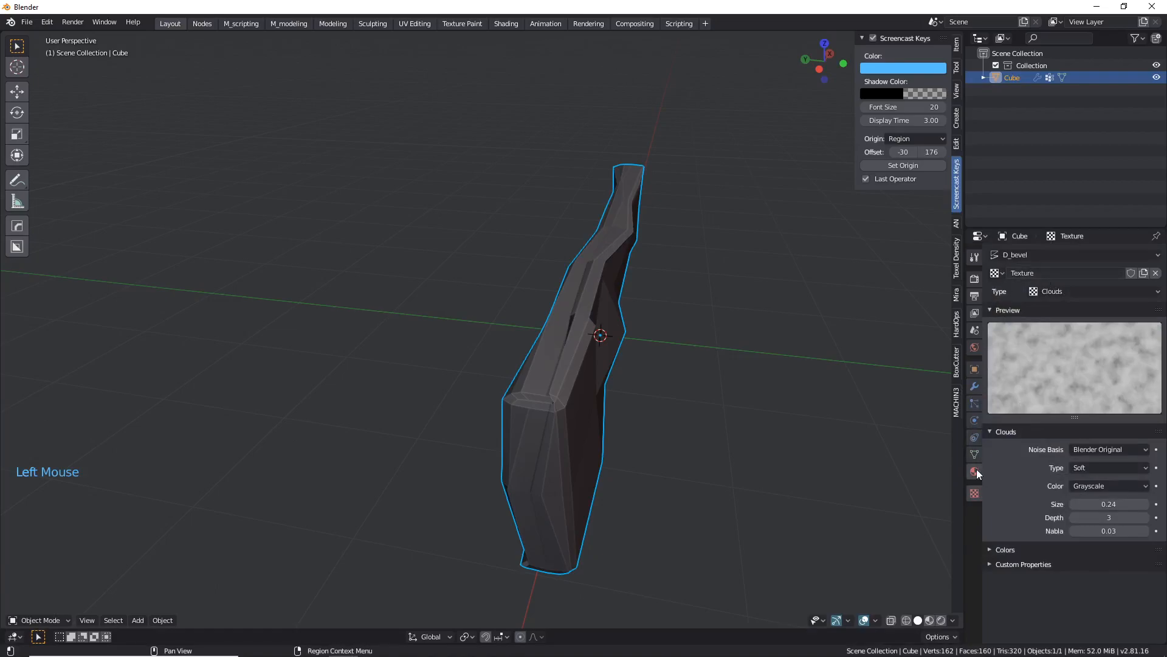
left_click(975, 386)
left_click(974, 387)
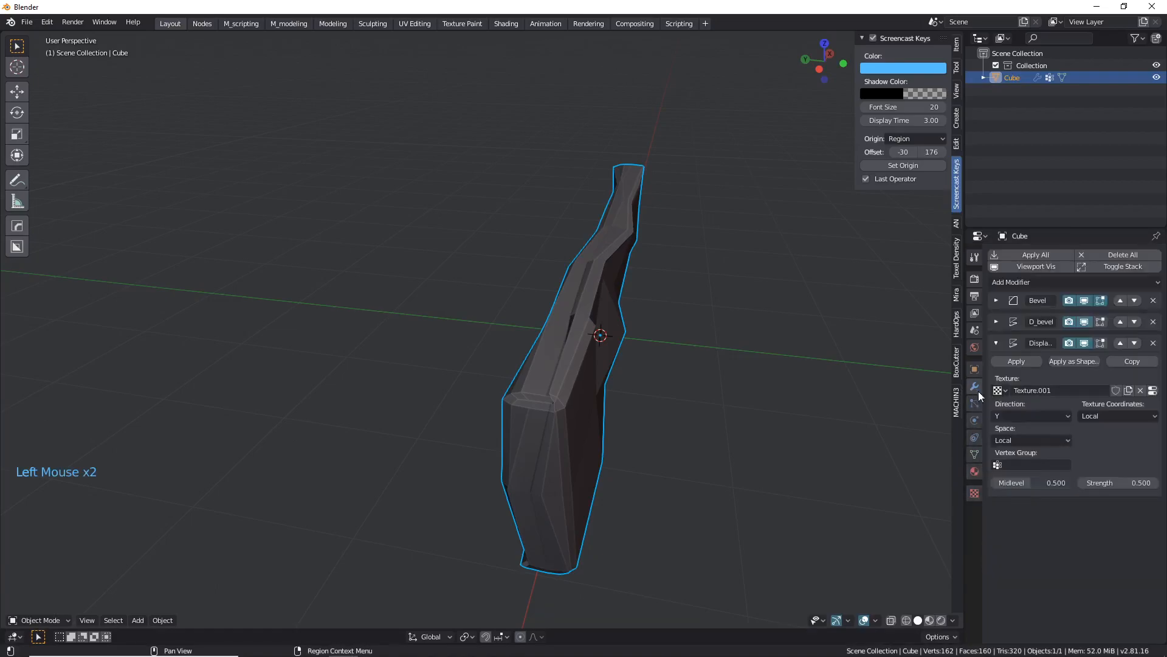
left_click(974, 493)
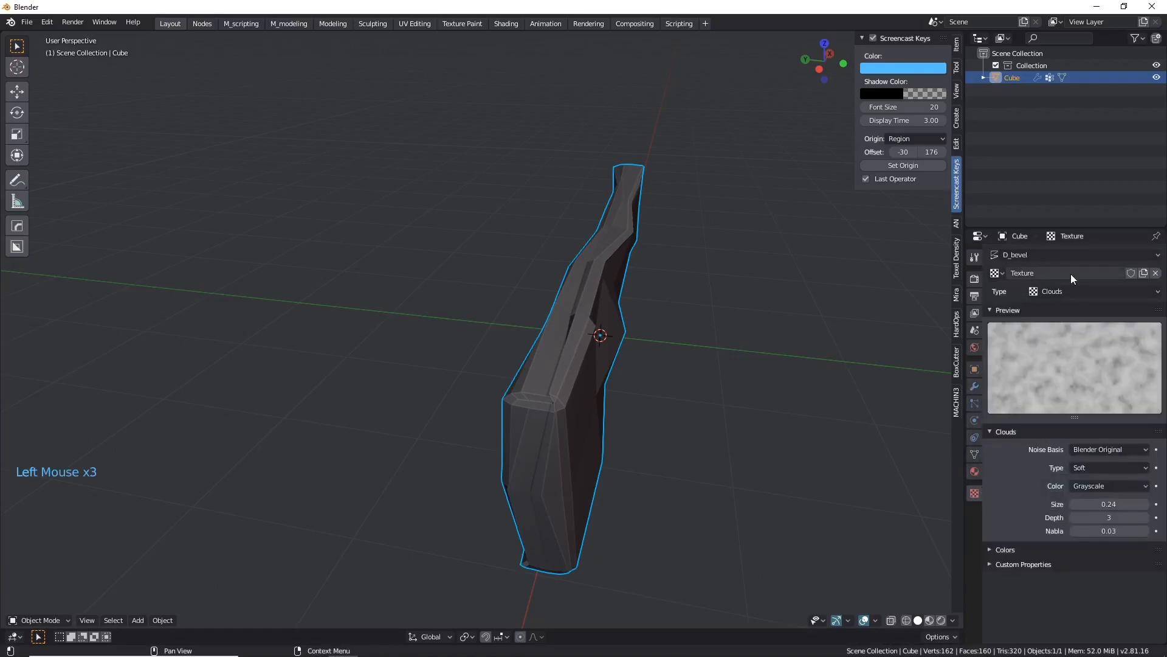
left_click(997, 273)
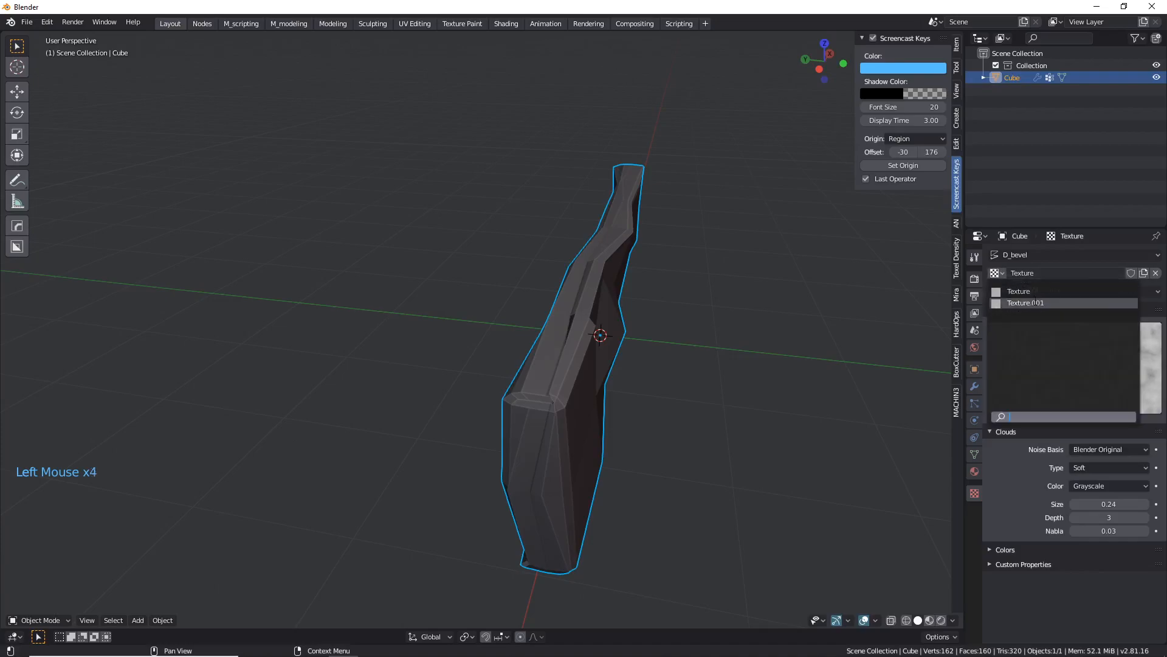
left_click(988, 291)
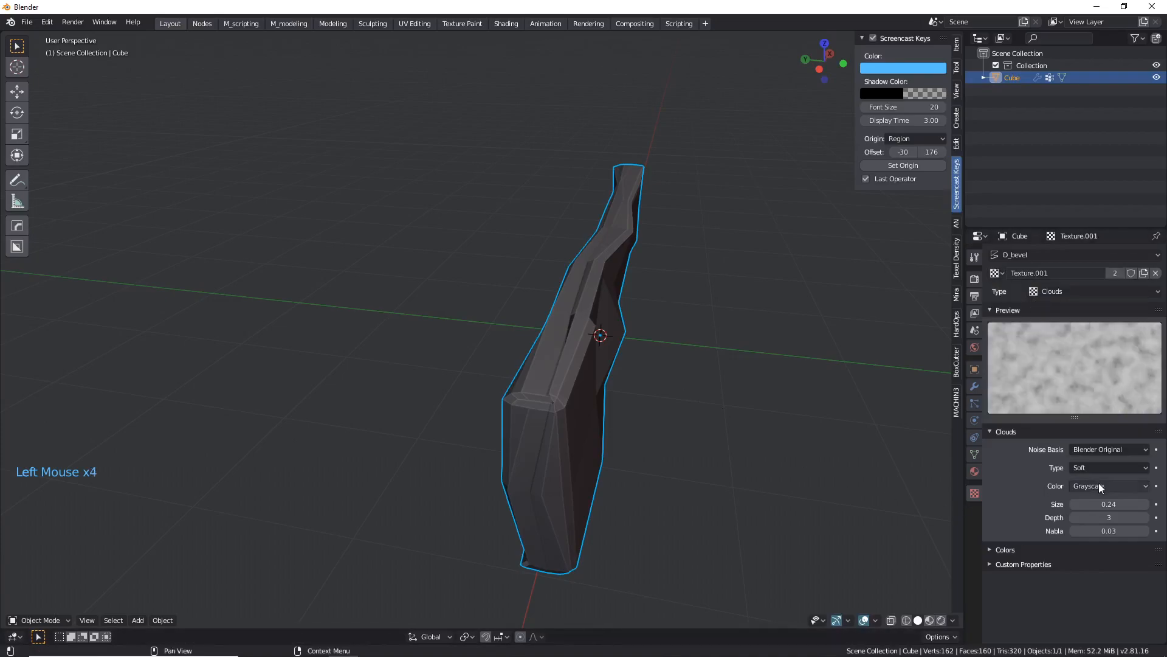
left_click_drag(1106, 501, 1166, 501, "shift")
Inspect the slab's bending from both sides, from its ends and in the bottom view.
scroll(564, 330, "down", 3)
middle_click_drag(564, 331, 341, 349)
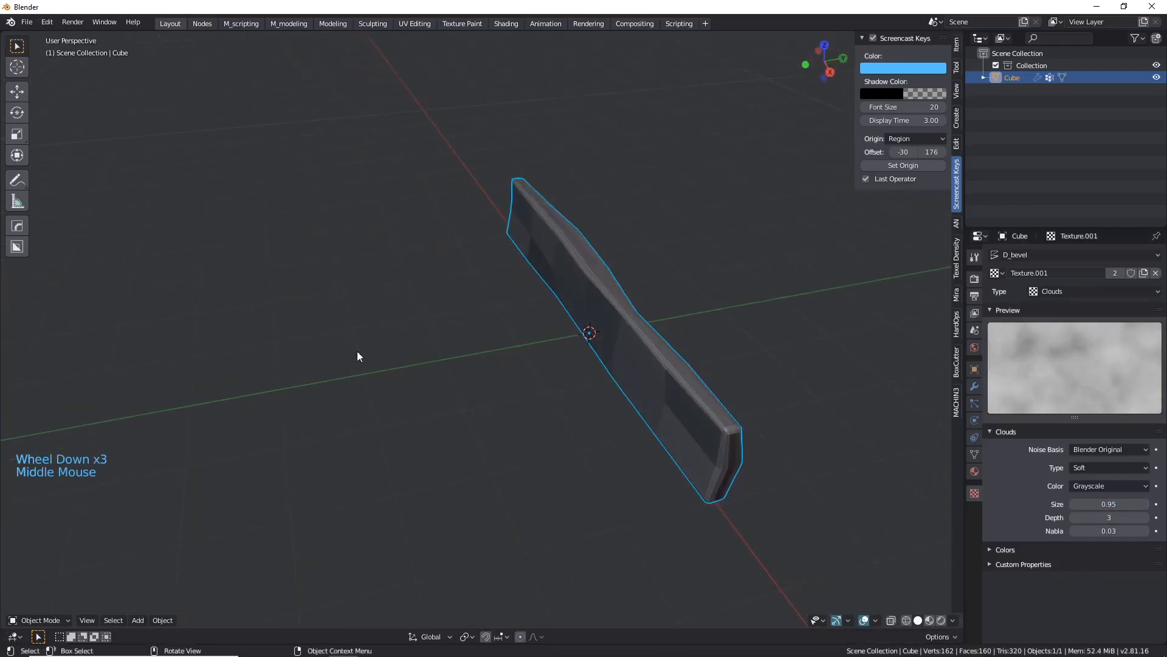
scroll(643, 329, "up", 2)
middle_click_drag(640, 329, 268, 297)
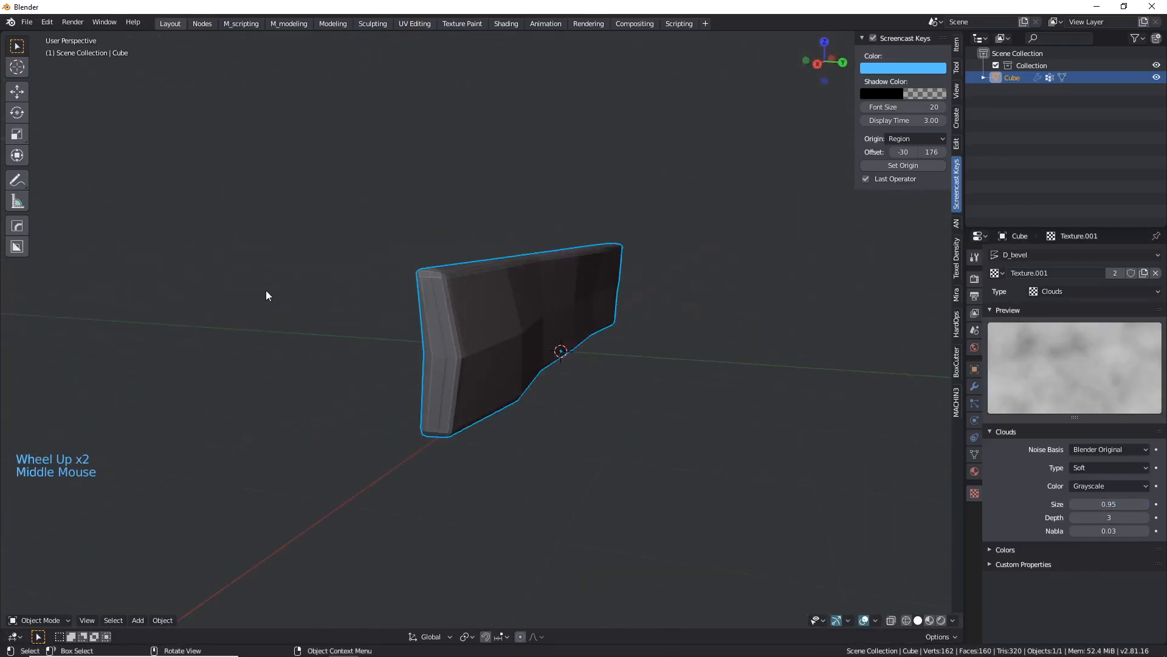
middle_click_drag(647, 376, 520, 495)
key("ctrl+KP_7")
scroll(624, 205, "down", 3)
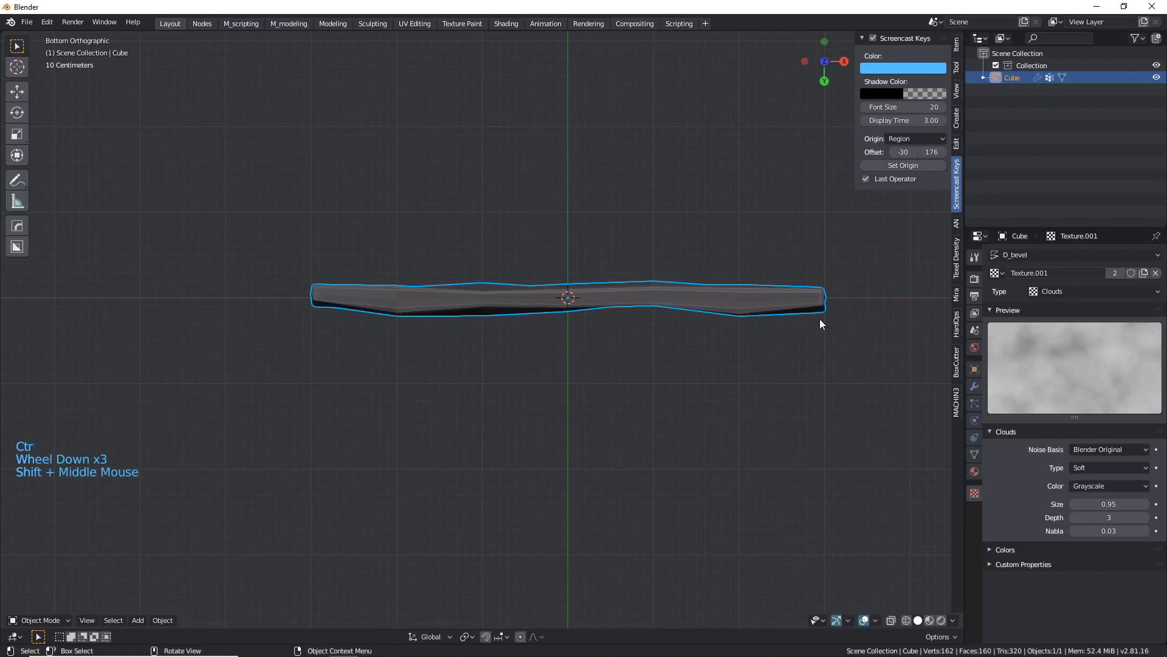
middle_click_drag(441, 236, 589, 436)
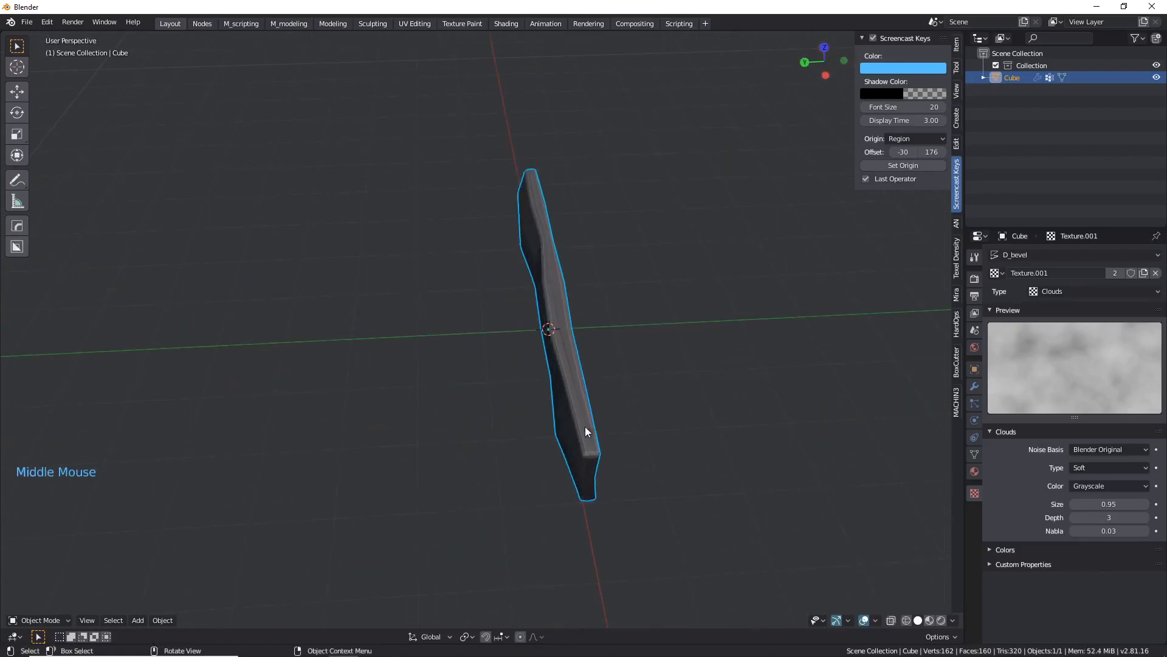
scroll(553, 312, "up", 3)
middle_click_drag(553, 313, 537, 335)
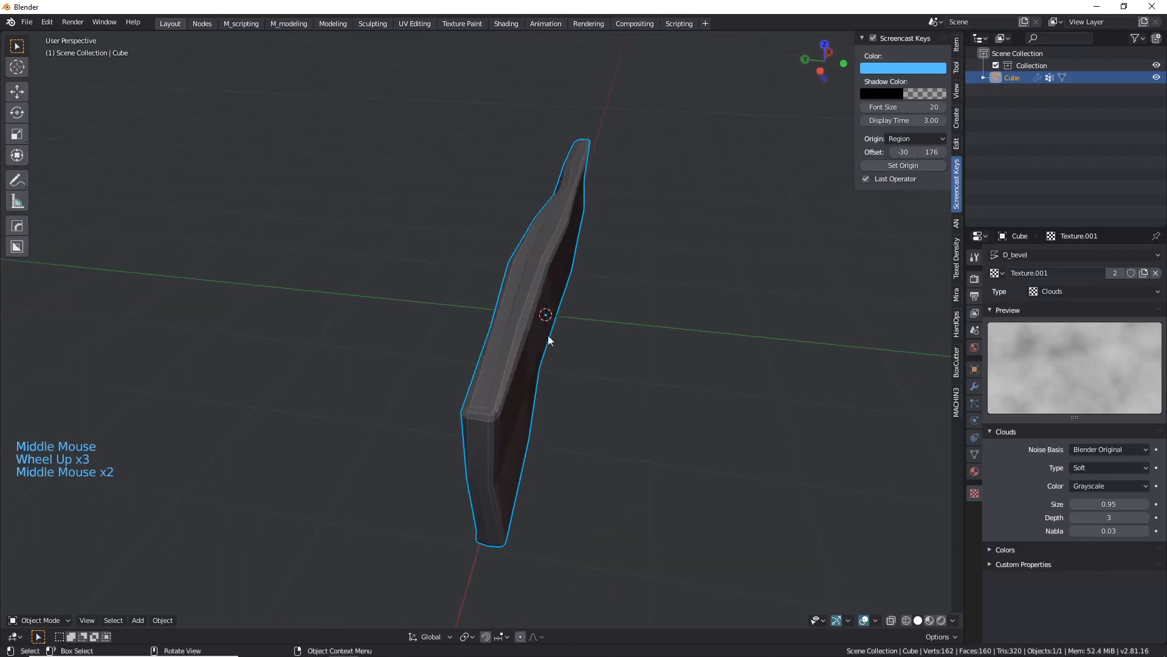
Set the Y-direction Displace modifier's strength to 0.1.
left_click(975, 386)
left_click(1119, 482)
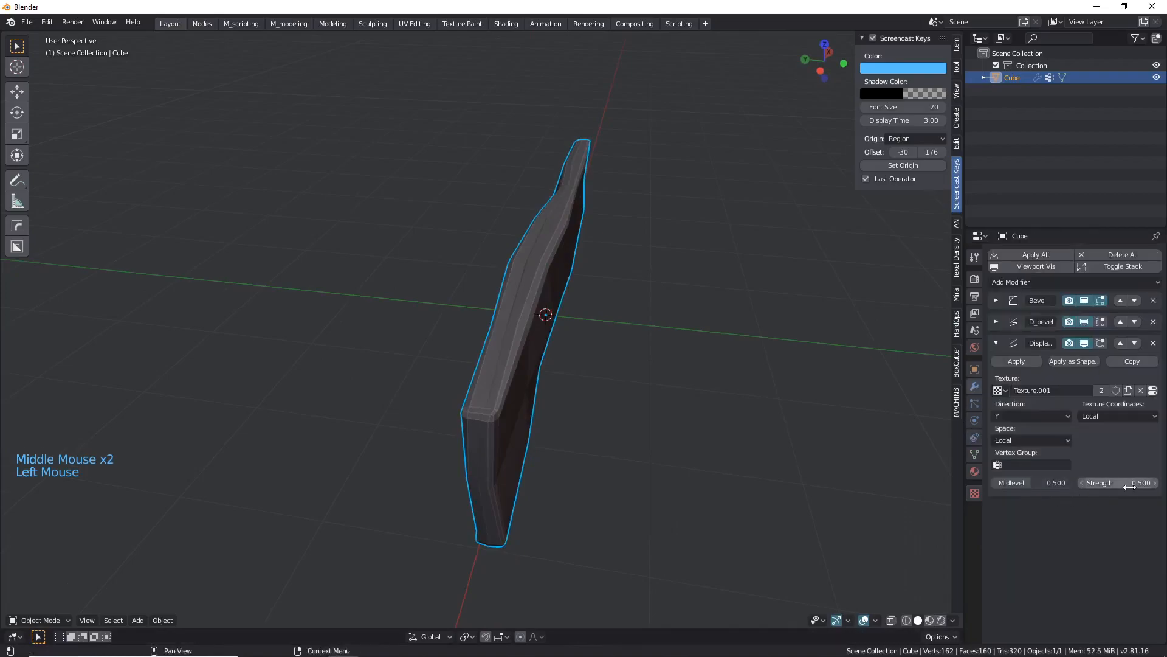
type(".1")
key("Return")
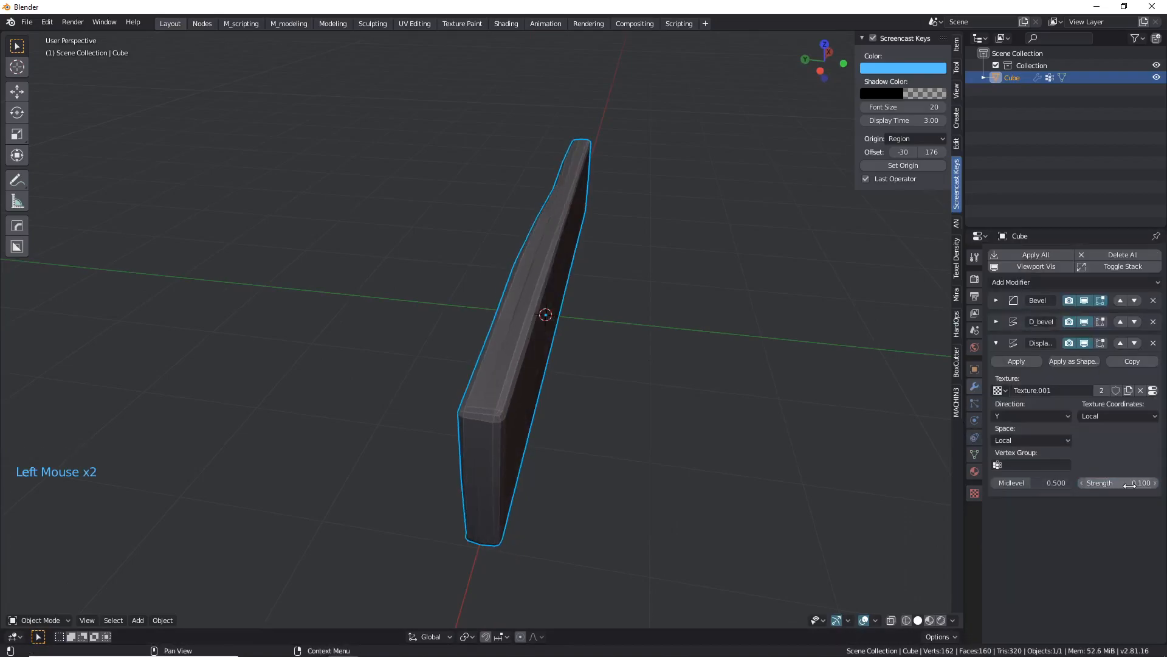
Rename the Y-direction Displace modifier as D_y.
middle_click_drag(459, 401, 417, 351)
scroll(509, 396, "down", 4)
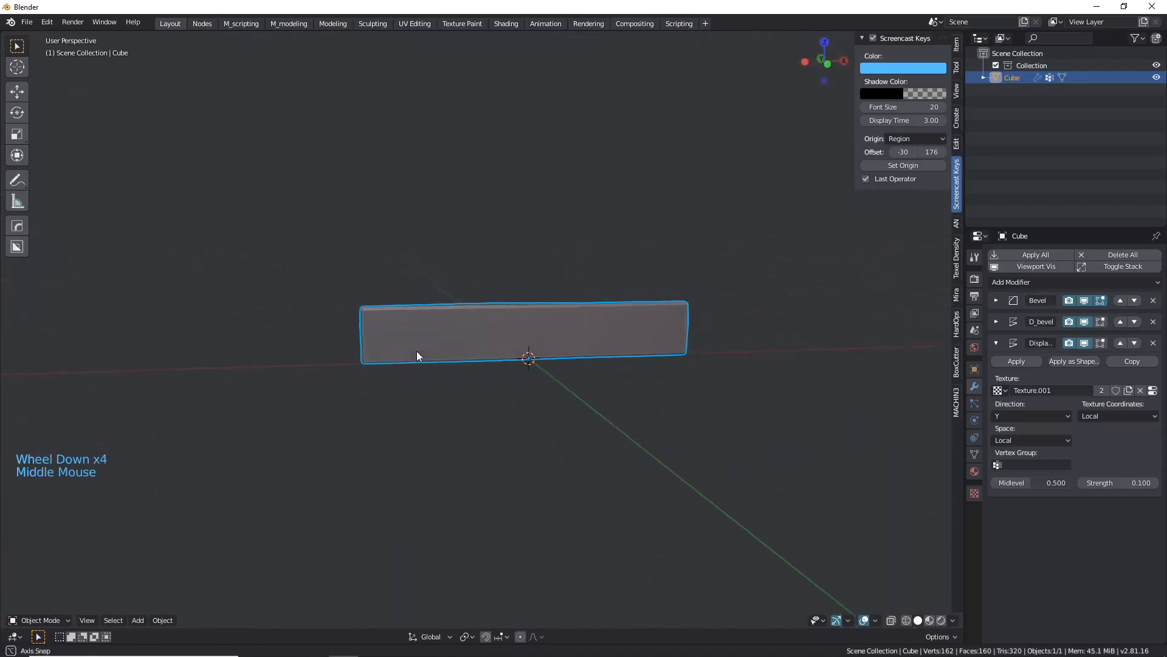
left_click(1024, 341)
type("D_y")
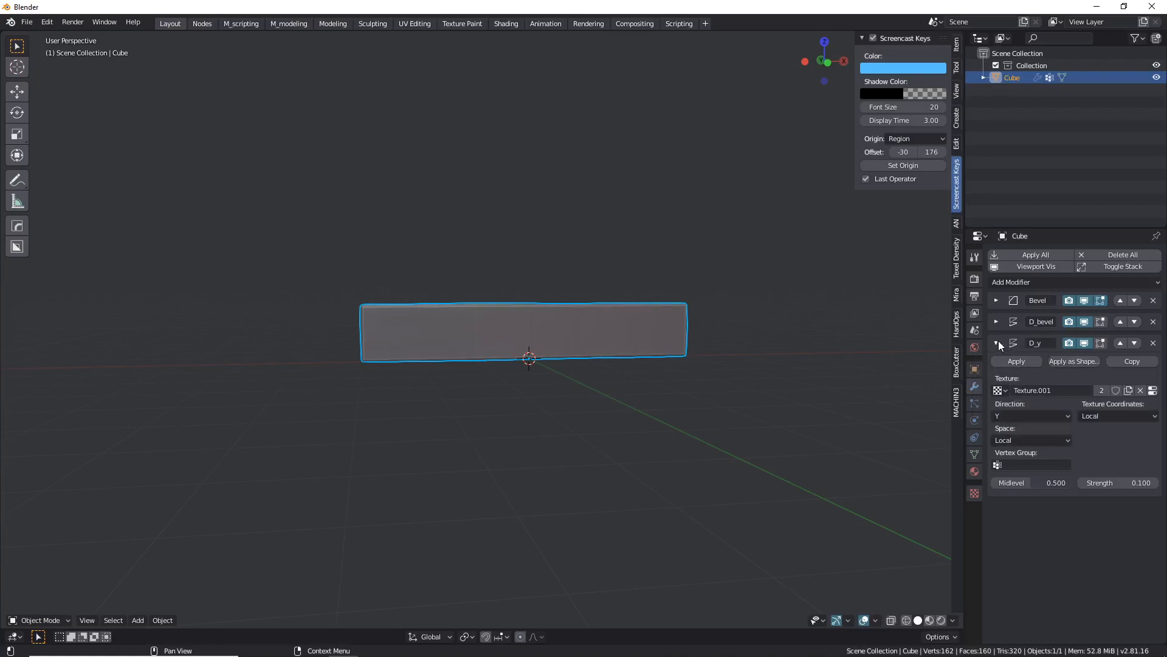
Duplicate the D_y Displace modifier and rename the copy as D_z.
left_click(998, 342)
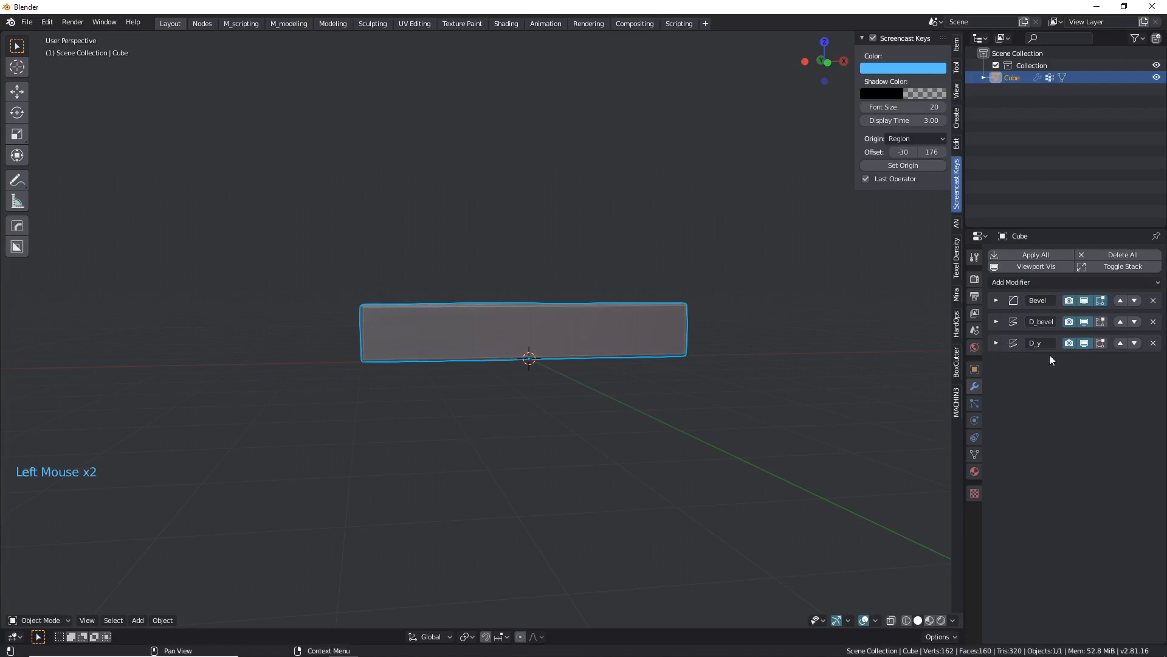
left_click(997, 344)
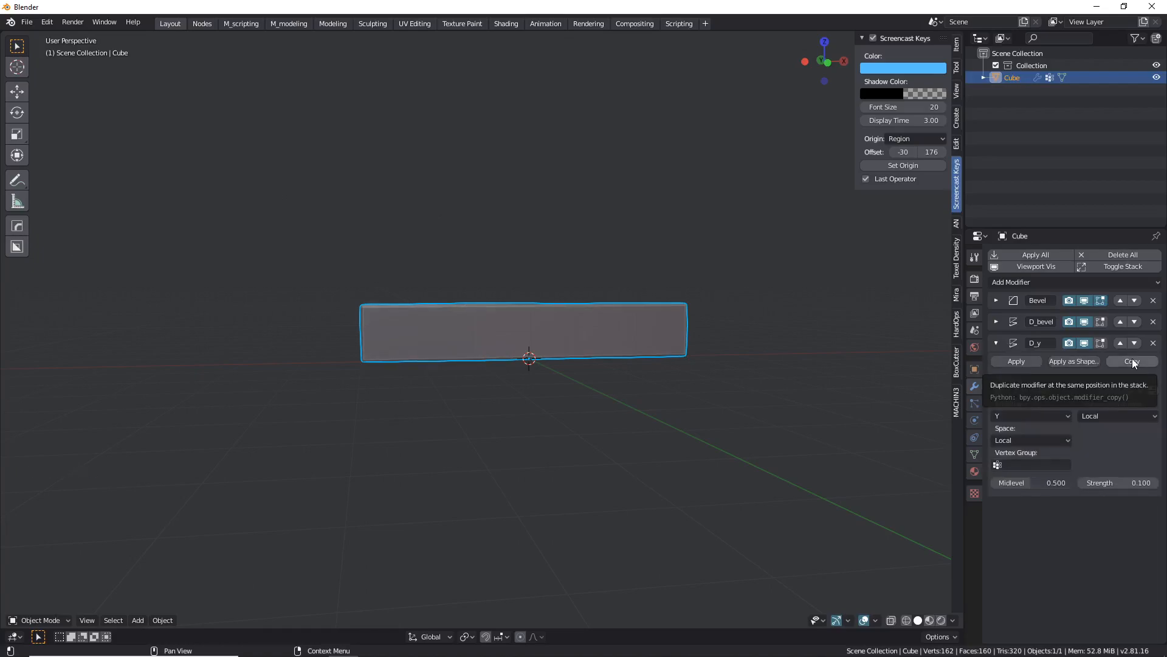
left_click(1132, 363)
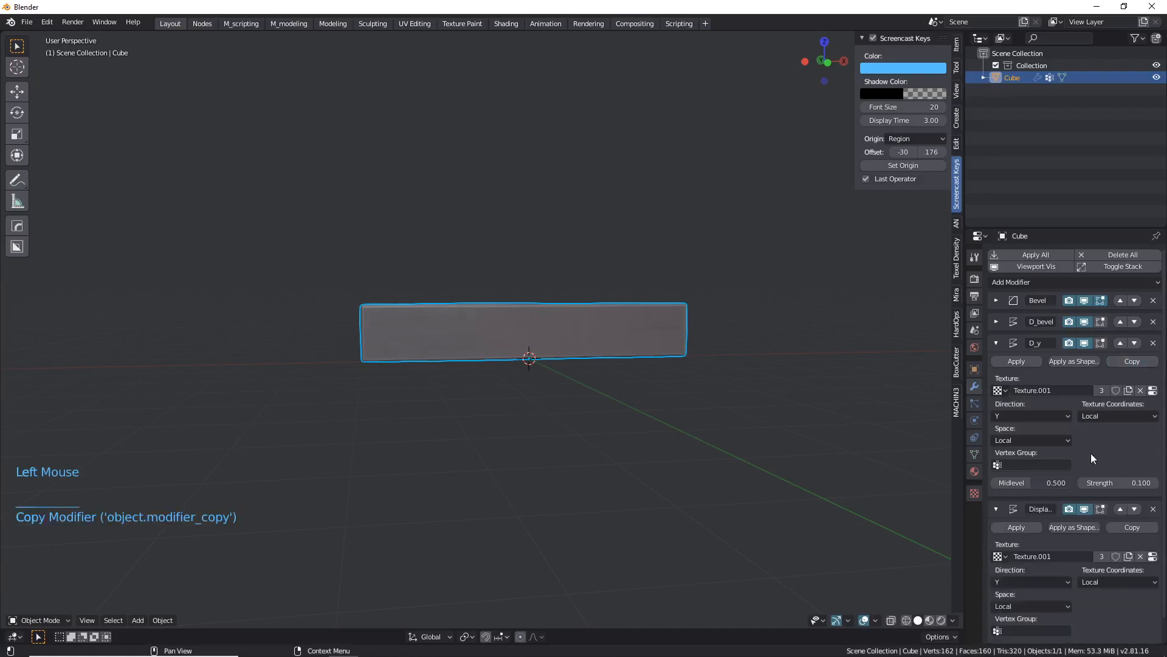
left_click(996, 343)
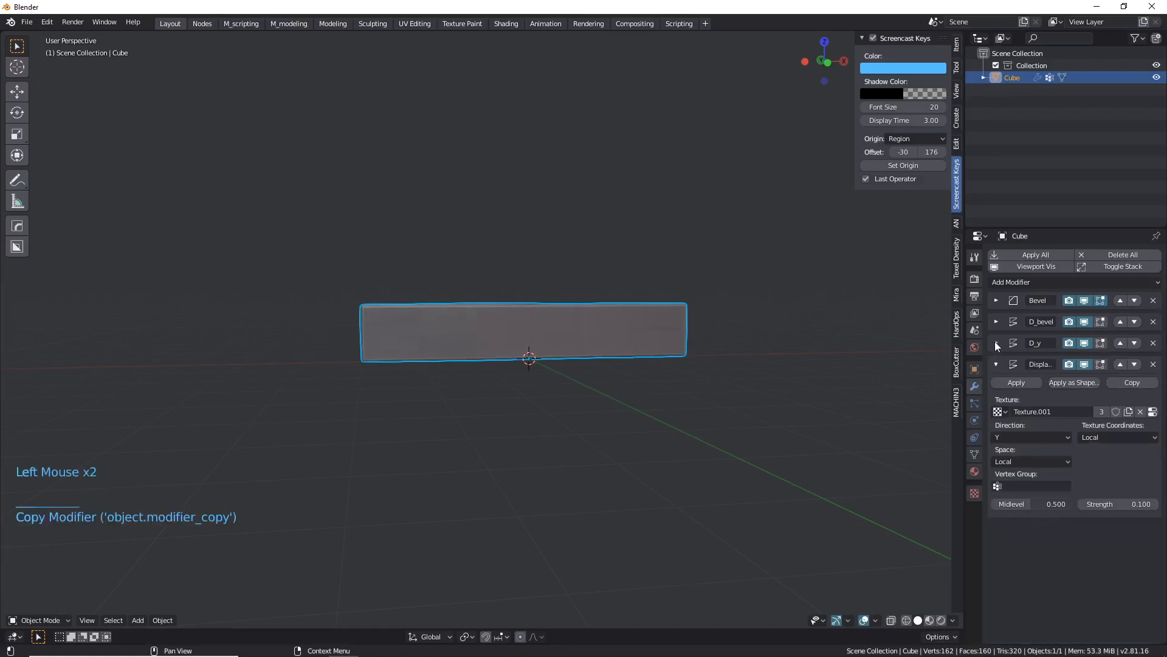
type("D_z")
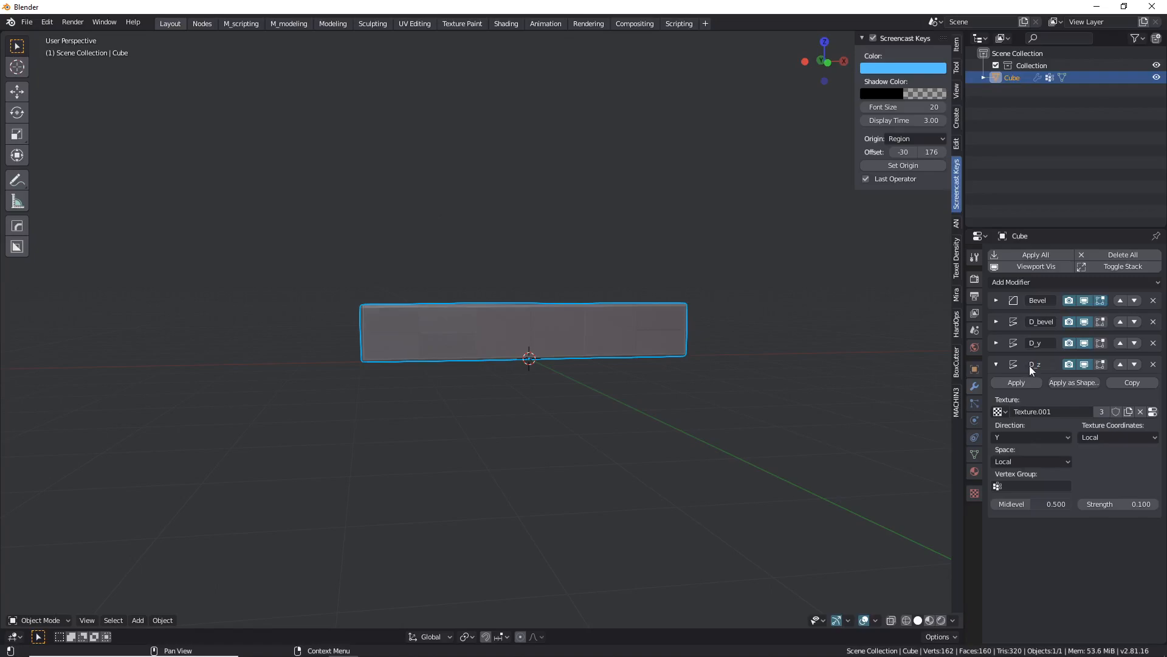
Set the D_z modifier's displacement direction to Z.
middle_click_drag(462, 334, 518, 341)
scroll(537, 351, "up", 3)
scroll(502, 342, "down", 2)
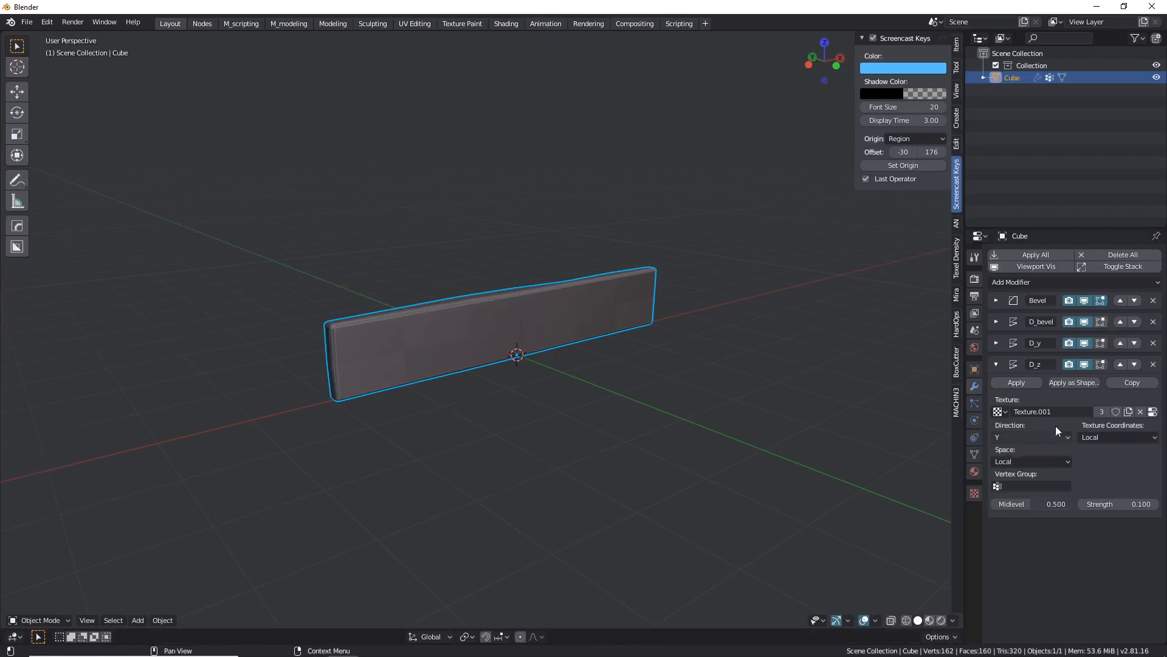
left_click(1016, 437)
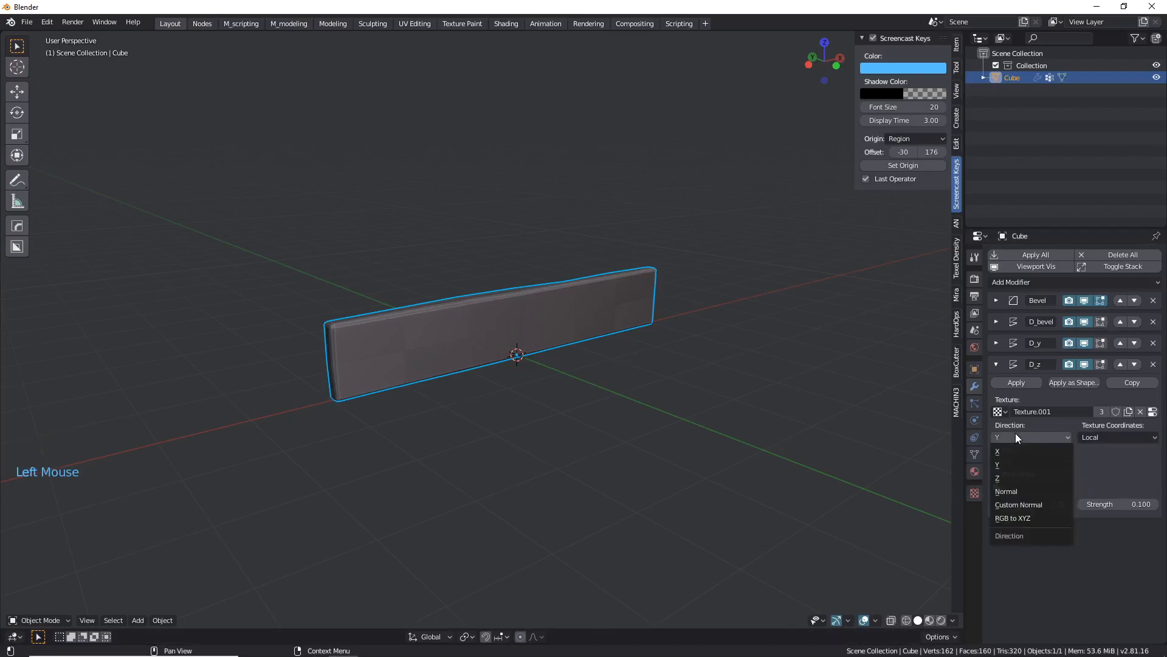
left_click(1016, 476)
Set the D_z modifier's strength to 0.3 while viewing the slab from the front.
middle_click_drag(718, 394, 527, 328)
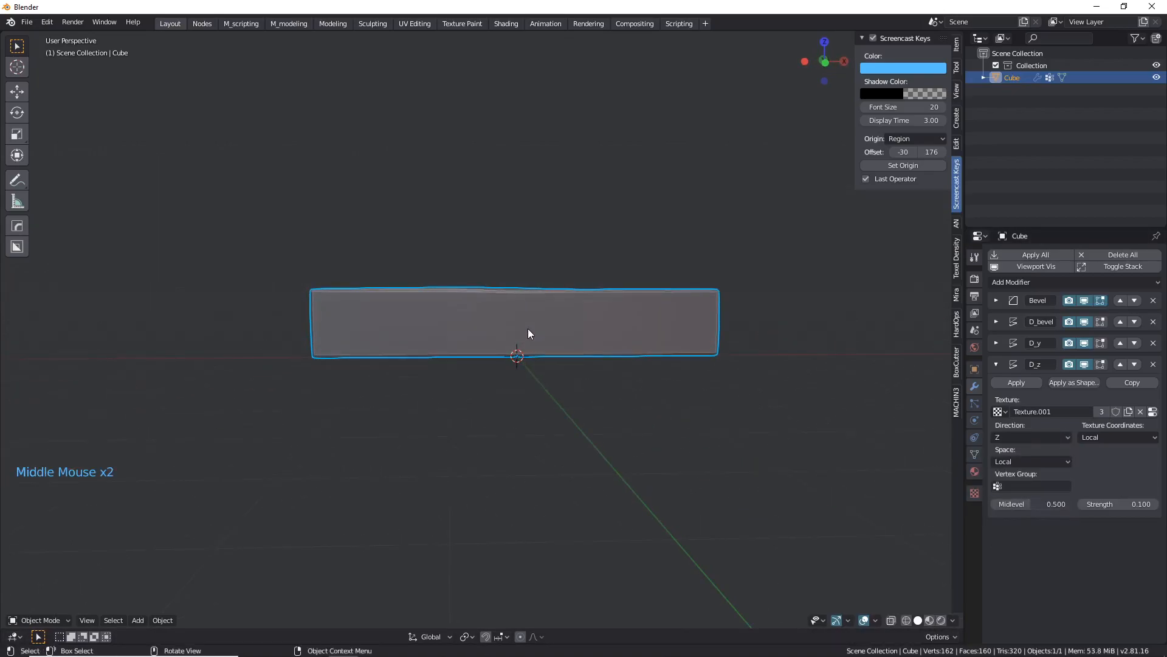
key("KP_3")
key("KP_1")
scroll(527, 328, "up", 3)
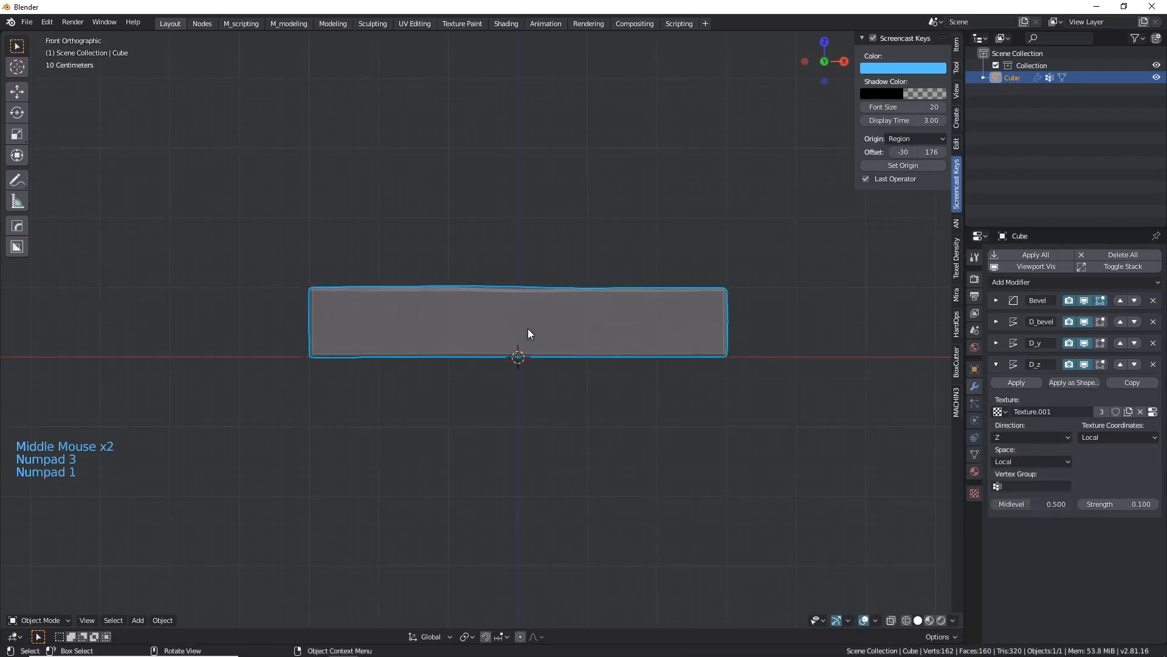
mouse_move(1119, 504)
left_mouse_down("shift")
mouse_move(1149, 504)
mouse_move(1118, 504)
left_mouse_up("shift")
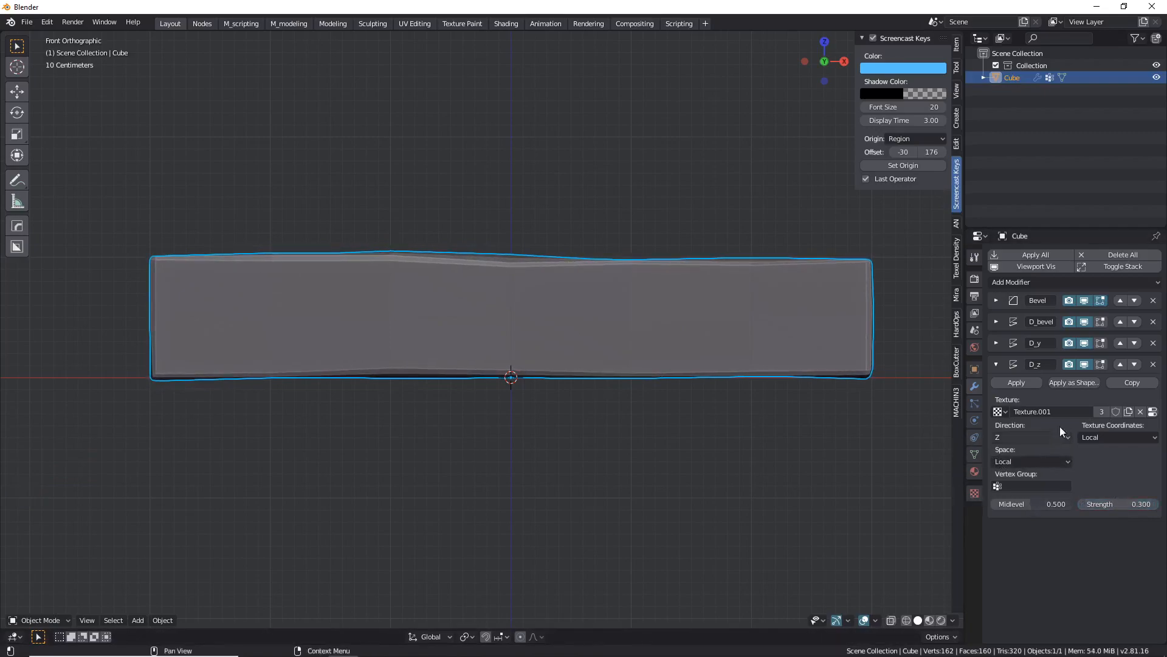
Give the D_z modifier its own separate copy of the Clouds texture and show the texture settings.
left_click(1126, 412)
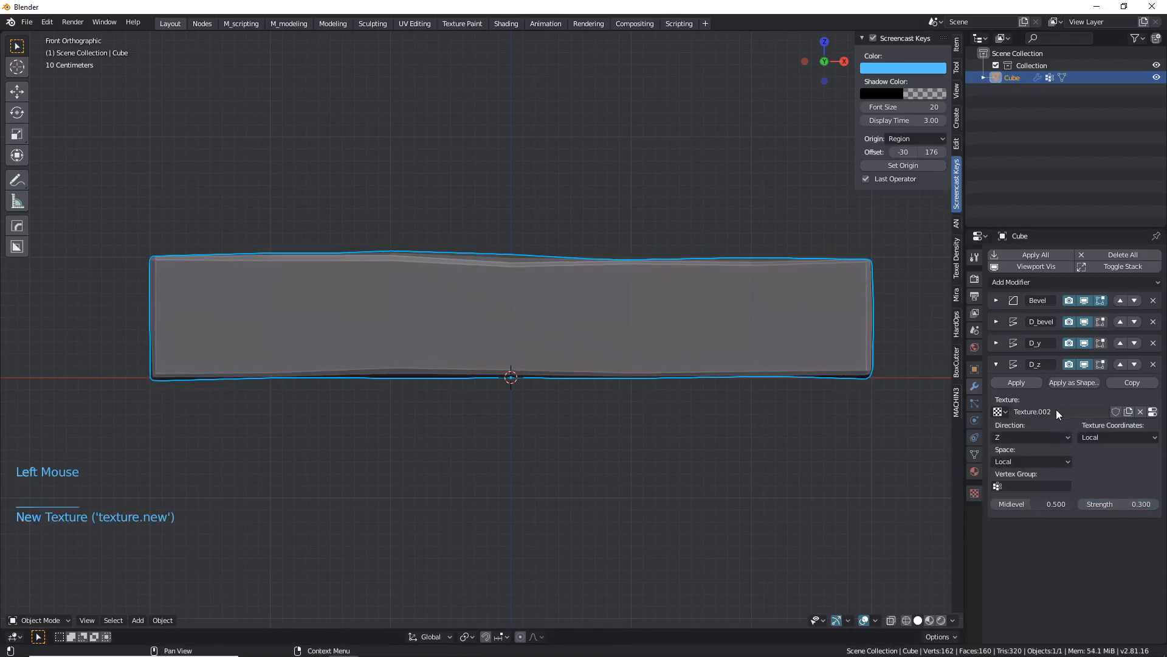
left_click(975, 493)
left_click(1055, 274)
left_click(1019, 285)
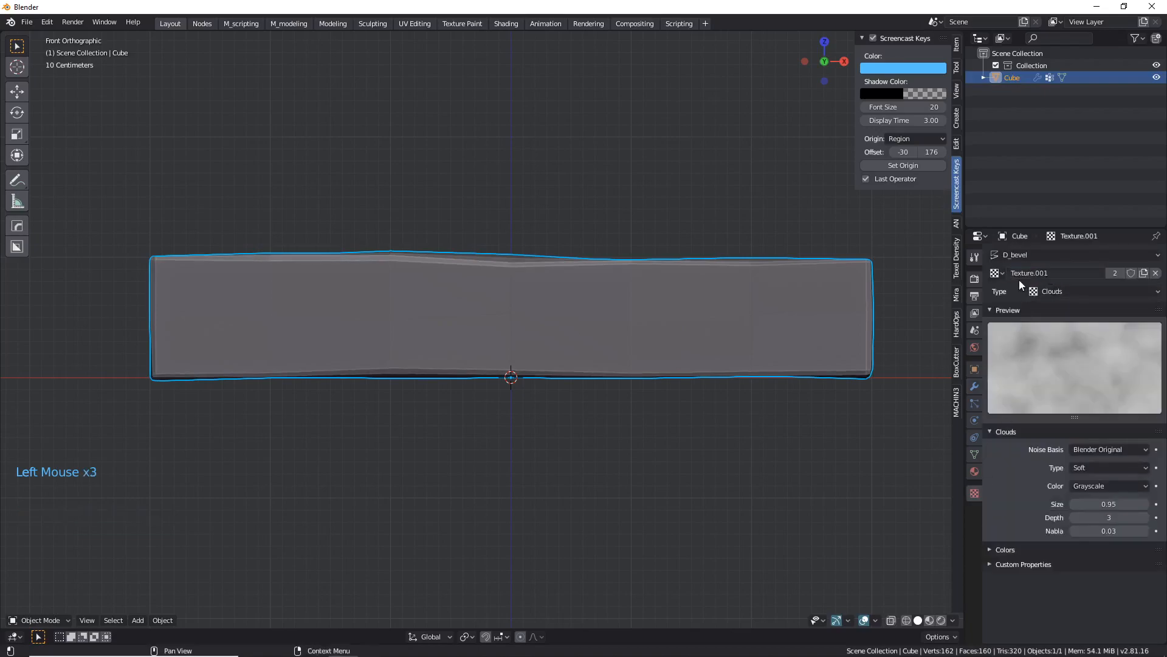
Switch the D_bevel modifier's texture to Texture.002 and set its Clouds size to 1.22.
left_click(987, 271)
left_click(1028, 314)
left_click_drag(1109, 504, 1143, 504, "shift")
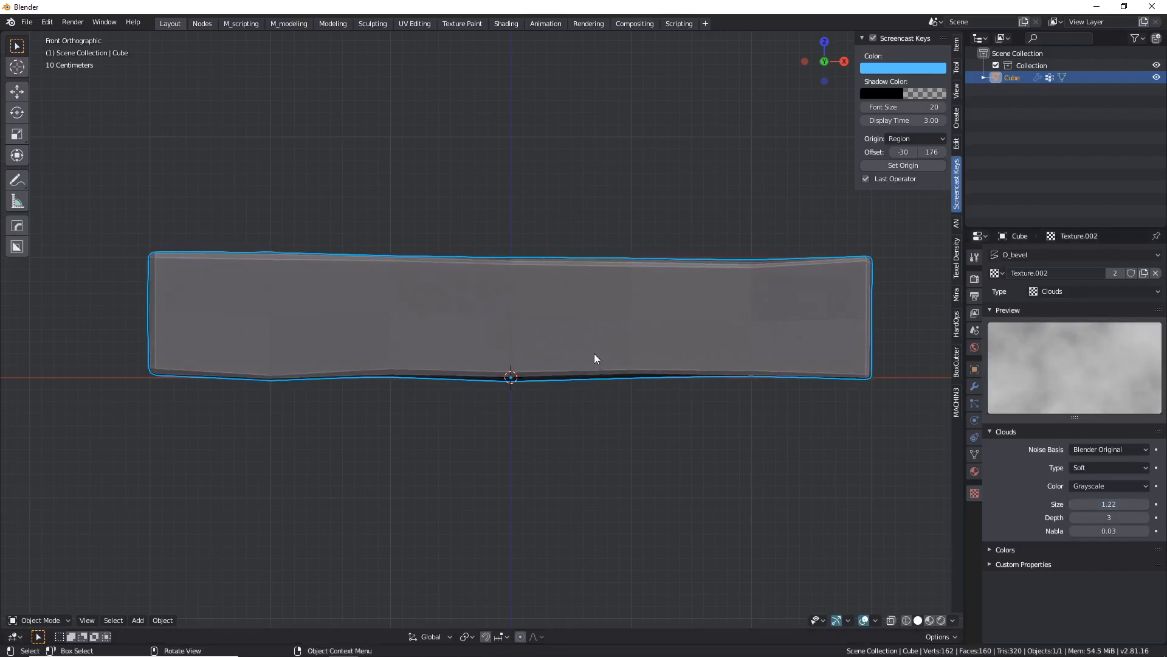
Examine the slab's front, back and upper edge to judge the Z-direction warp.
scroll(511, 330, "down", 1)
middle_click_drag(510, 330, 562, 386)
middle_click_drag(469, 365, 501, 408)
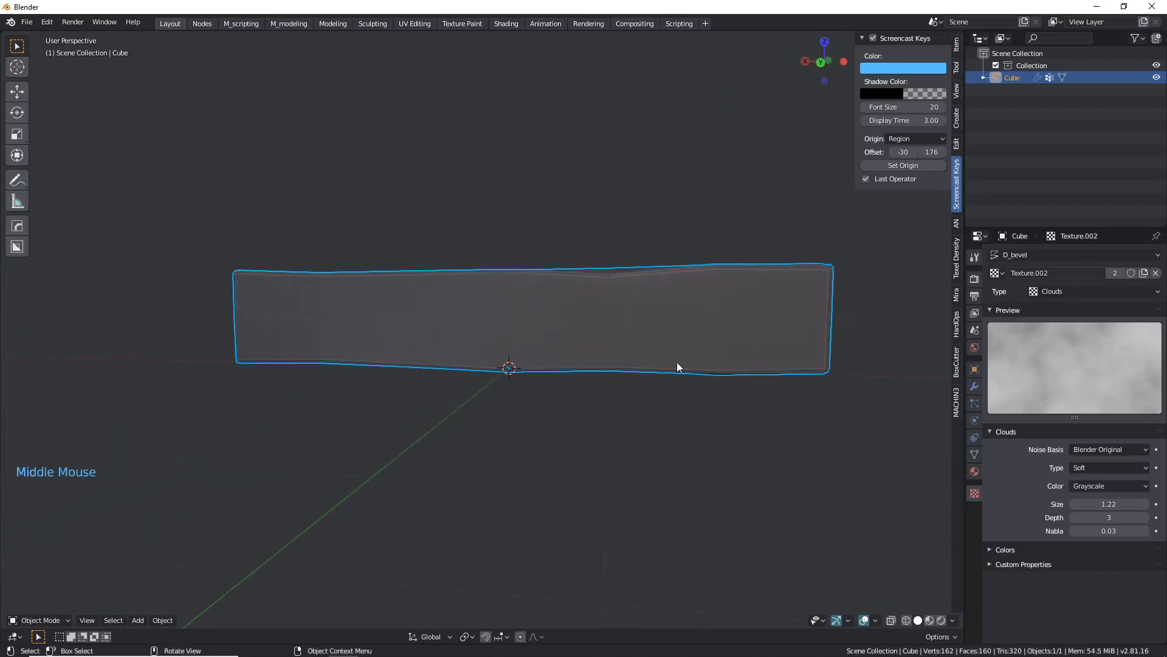
middle_click_drag(677, 392, 386, 380)
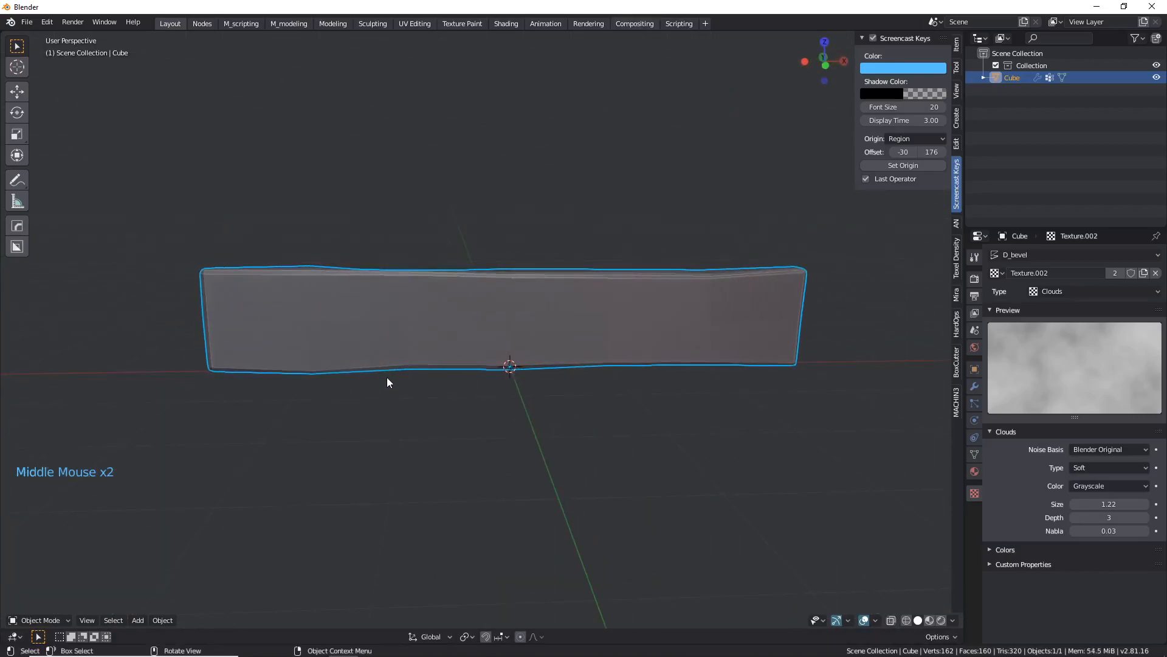
scroll(392, 362, "down", 2)
mouse_move(398, 338)
middle_mouse_down()
mouse_move(346, 322)
mouse_move(298, 369)
mouse_move(269, 370)
mouse_move(406, 328)
mouse_move(425, 341)
mouse_move(409, 344)
mouse_move(420, 340)
middle_mouse_up()
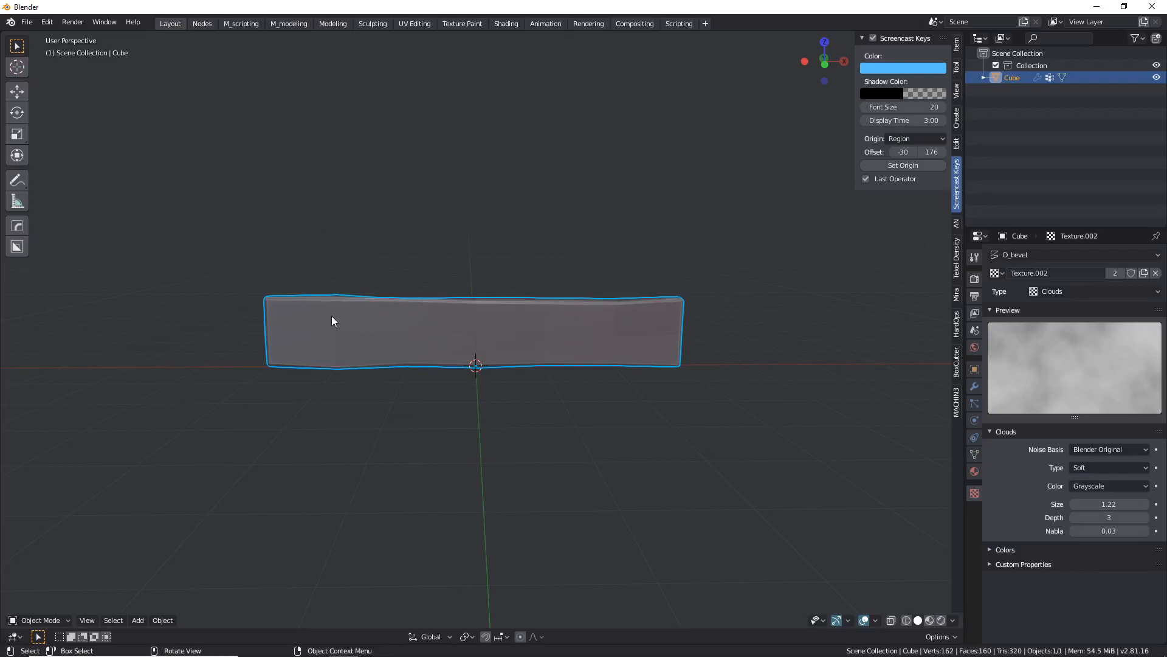
middle_click_drag(405, 293, 501, 299)
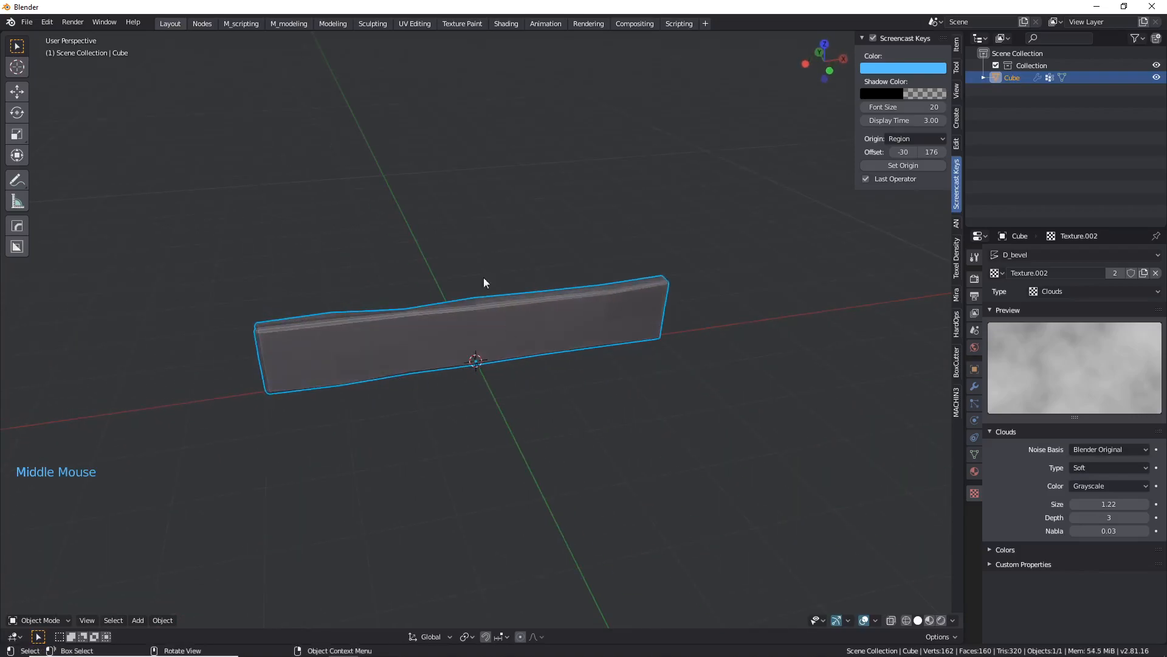
middle_click_drag(505, 356, 497, 305)
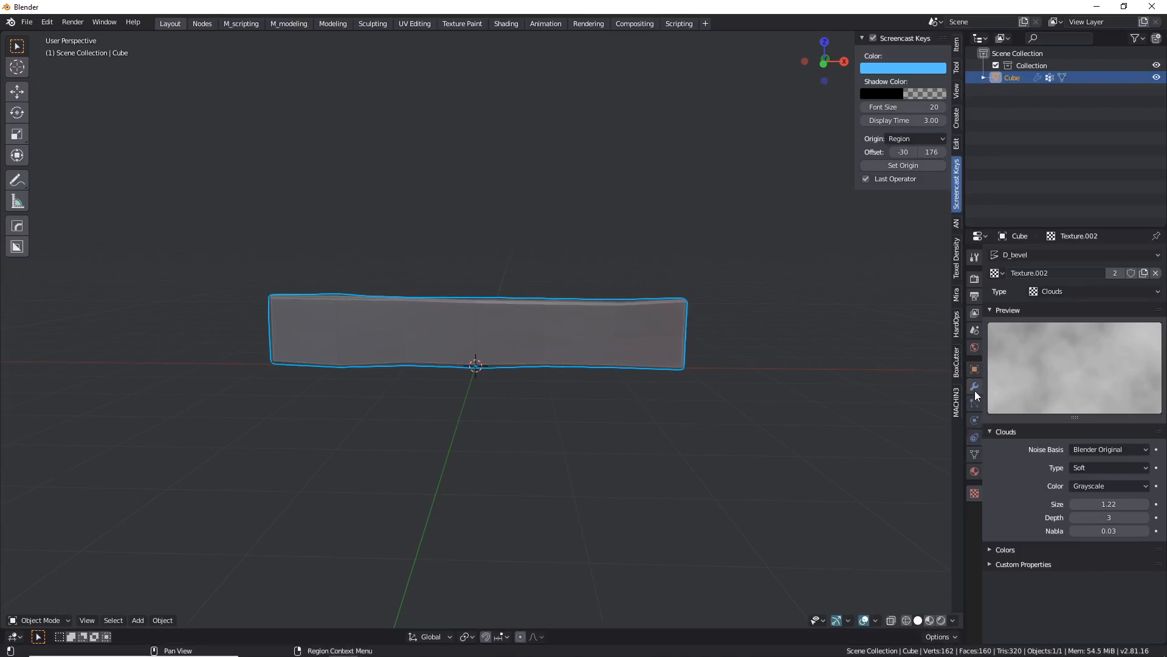
Add a Simple Deform modifier to the slab below the D_z modifier.
left_click(975, 388)
left_click(996, 365)
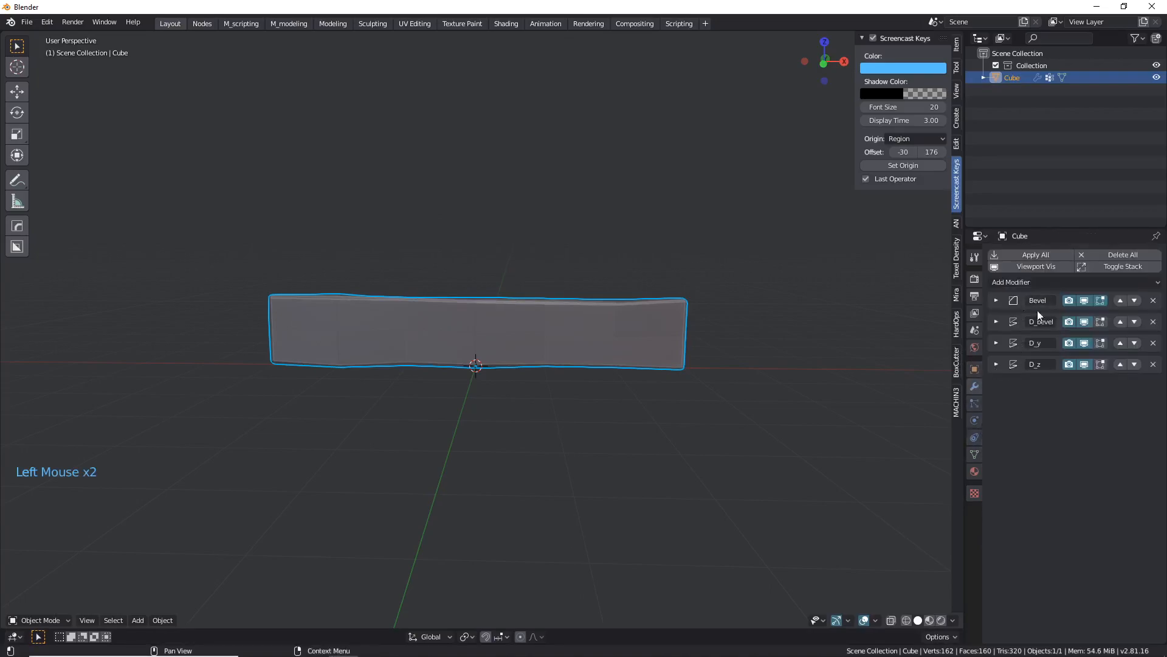
middle_click_drag(516, 364, 732, 391, "shift")
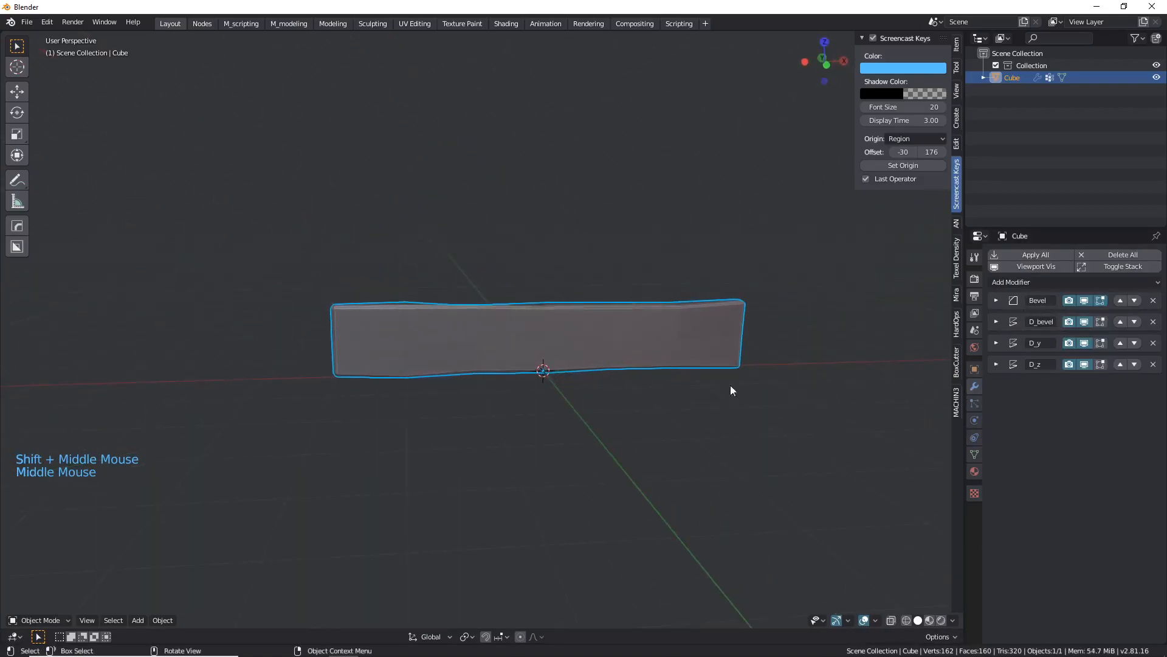
left_click(1000, 281)
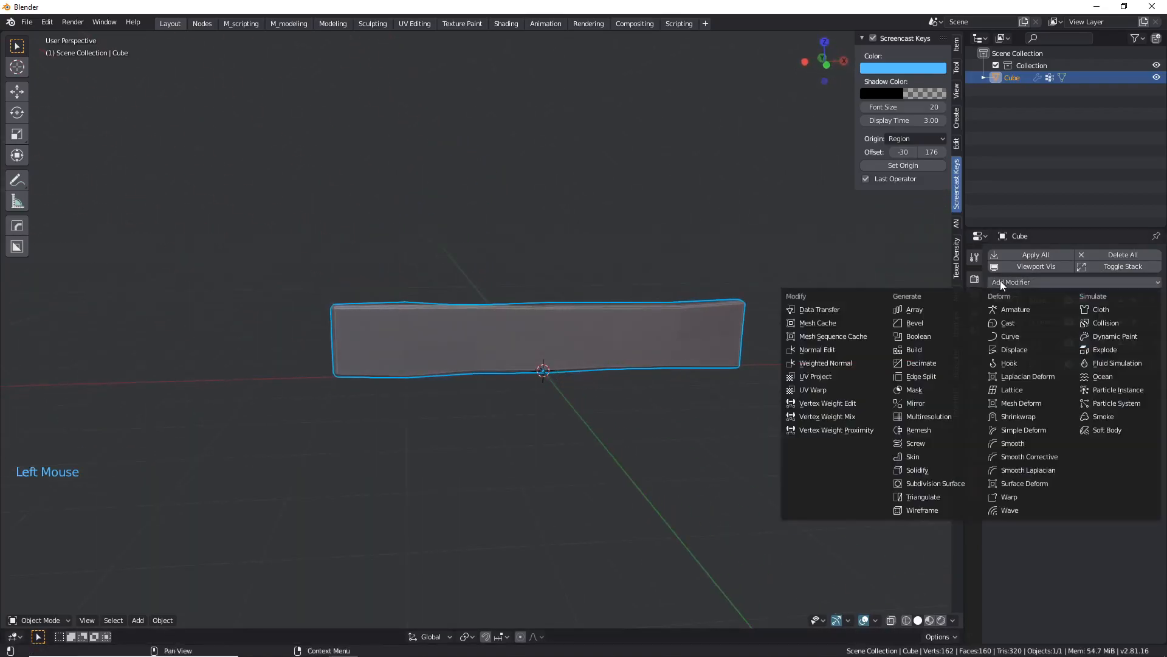
left_click(1038, 429)
middle_click_drag(852, 418, 770, 418)
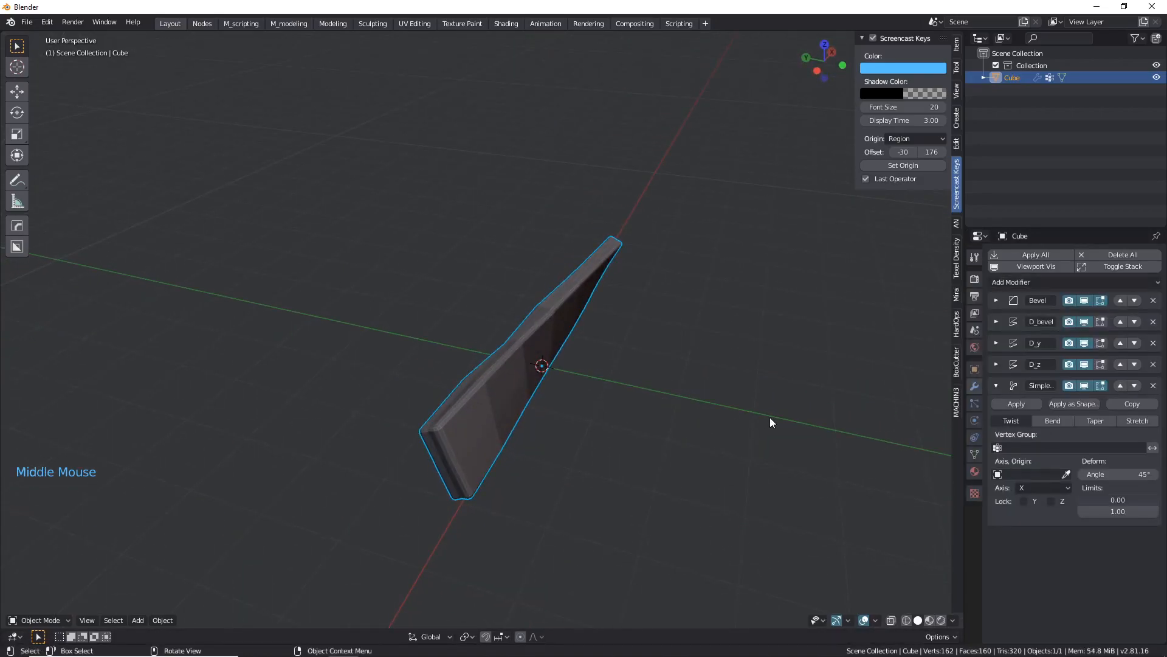
Set the Simple Deform modifier's X-axis twist angle to 8.83°, checking the slab from its end and front.
left_click_drag(1119, 474, 1076, 474, "shift")
middle_click_drag(513, 363, 538, 404)
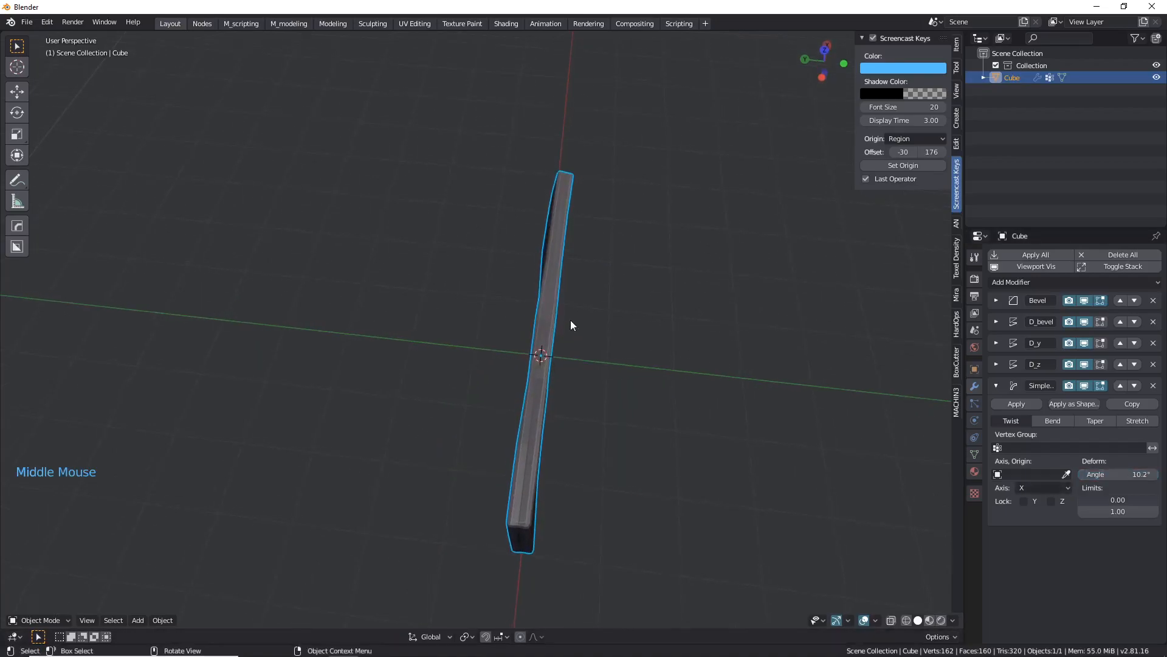
middle_click_drag(538, 321, 286, 247)
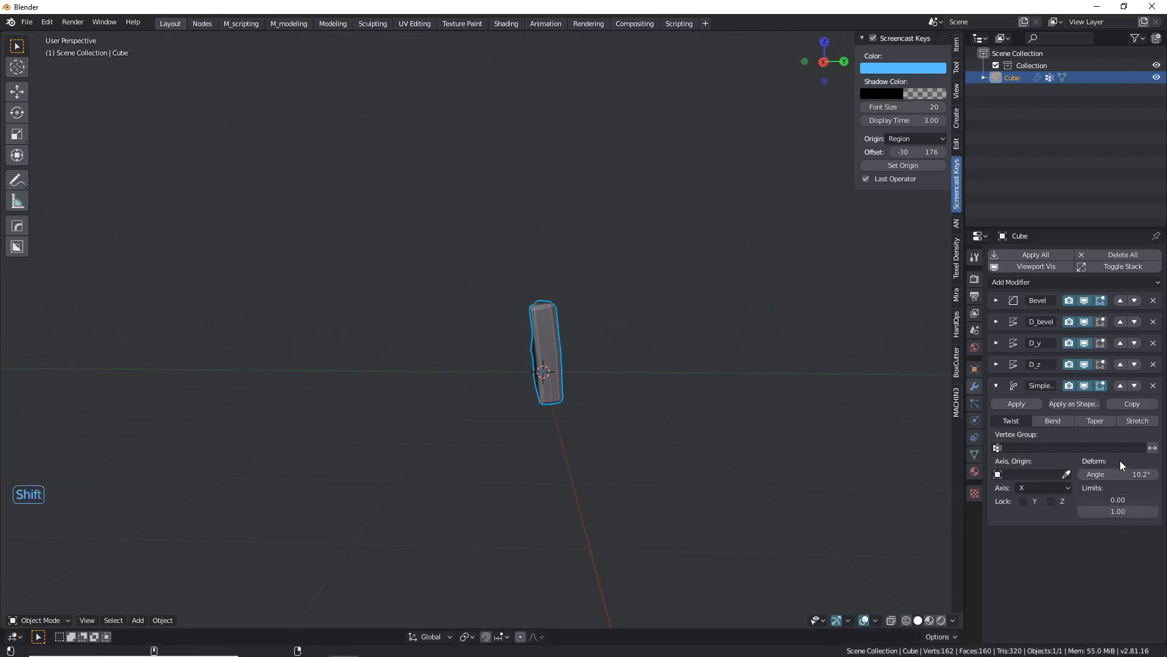
left_click_drag(1119, 469, 1110, 475, "shift")
middle_click_drag(593, 347, 524, 367)
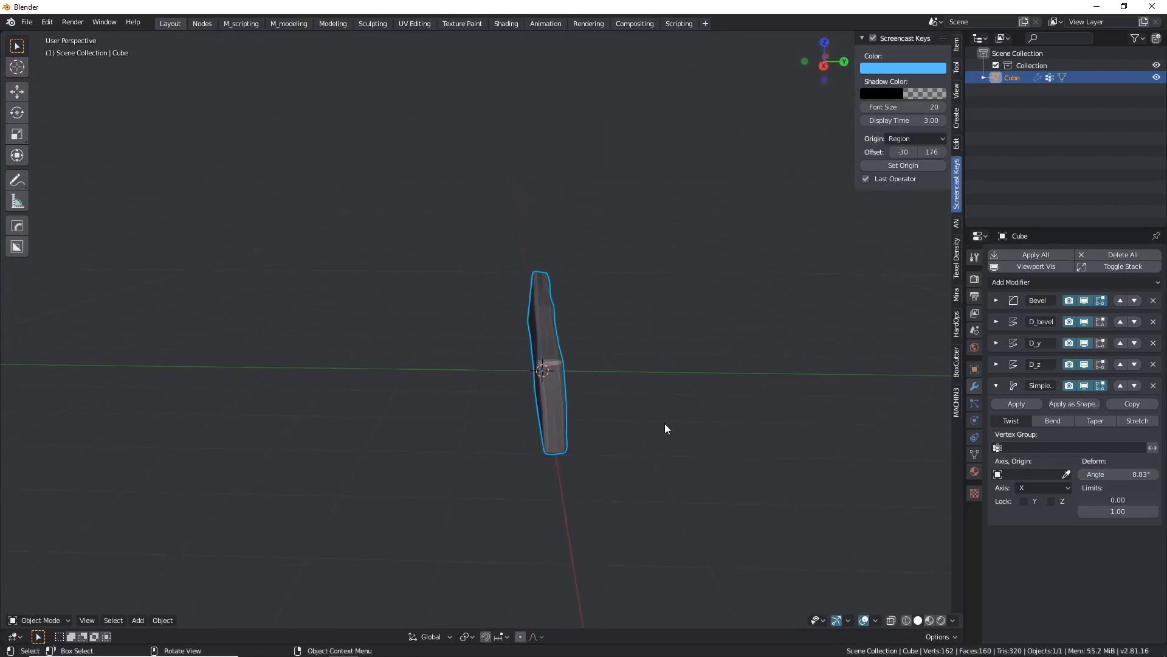
middle_click_drag(669, 392, 523, 350)
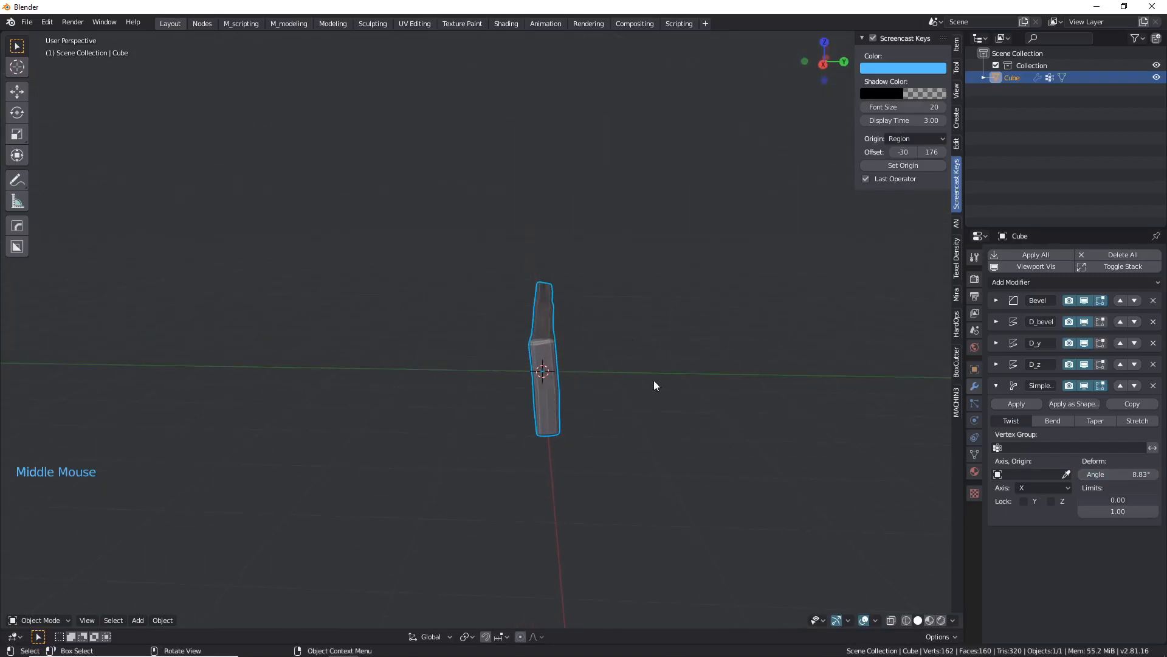
scroll(599, 380, "up", 2)
middle_click_drag(599, 380, 810, 404)
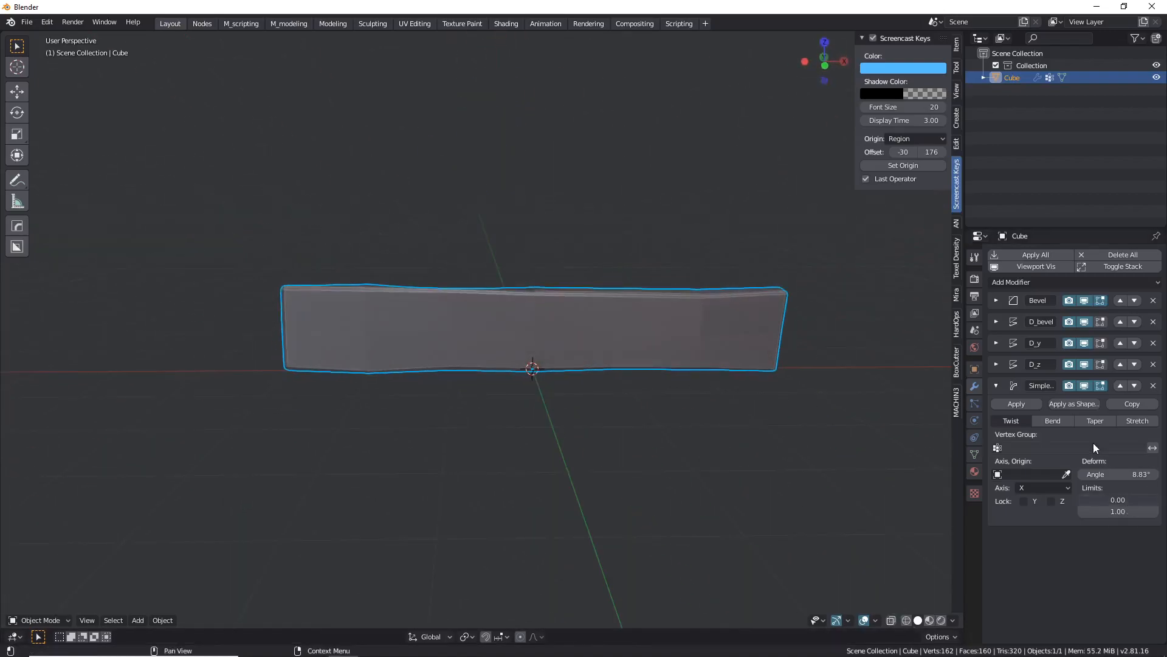
Rename the Simple Deform modifier as T_x.
left_click(1039, 385)
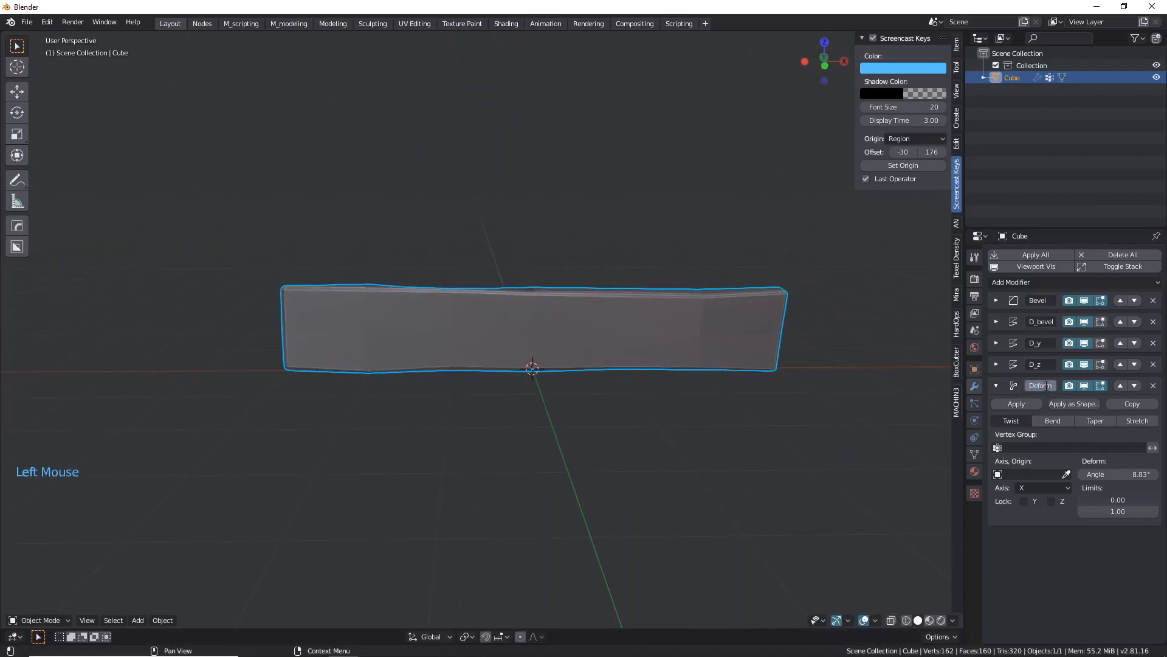
left_click_drag(1056, 386, 1159, 388)
type("T")
type("T")
key("Return")
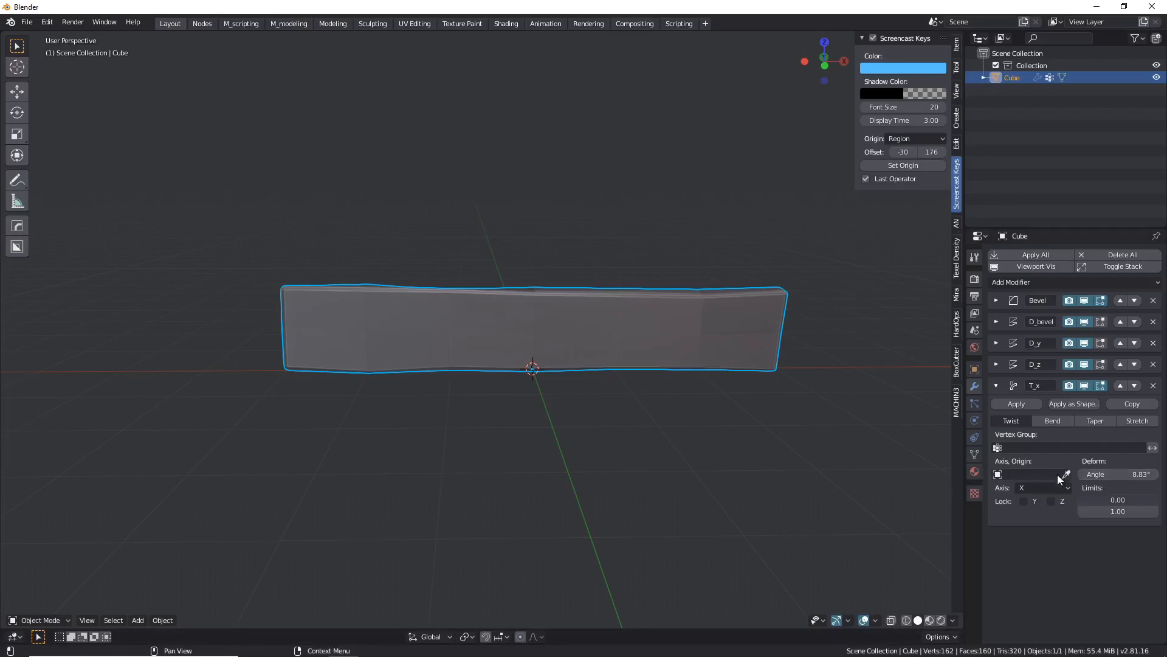
Examine the twisted slab from the front and its end, checking the mesh briefly in Edit Mode.
middle_click_drag(450, 347, 351, 324)
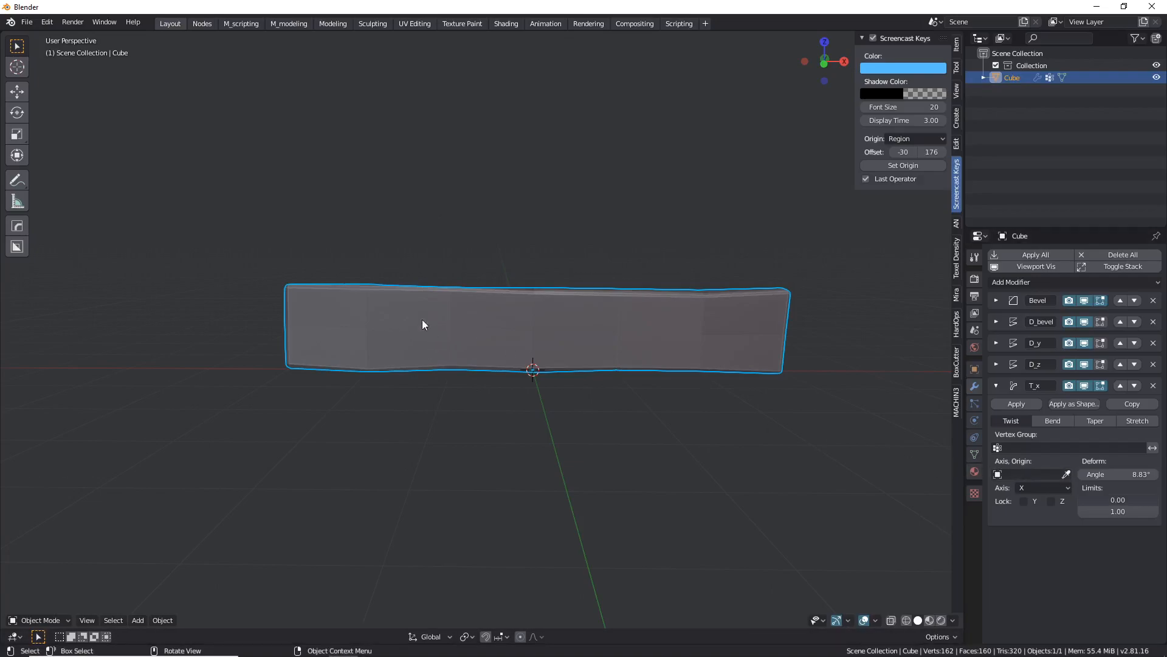
middle_click_drag(430, 299, 392, 289)
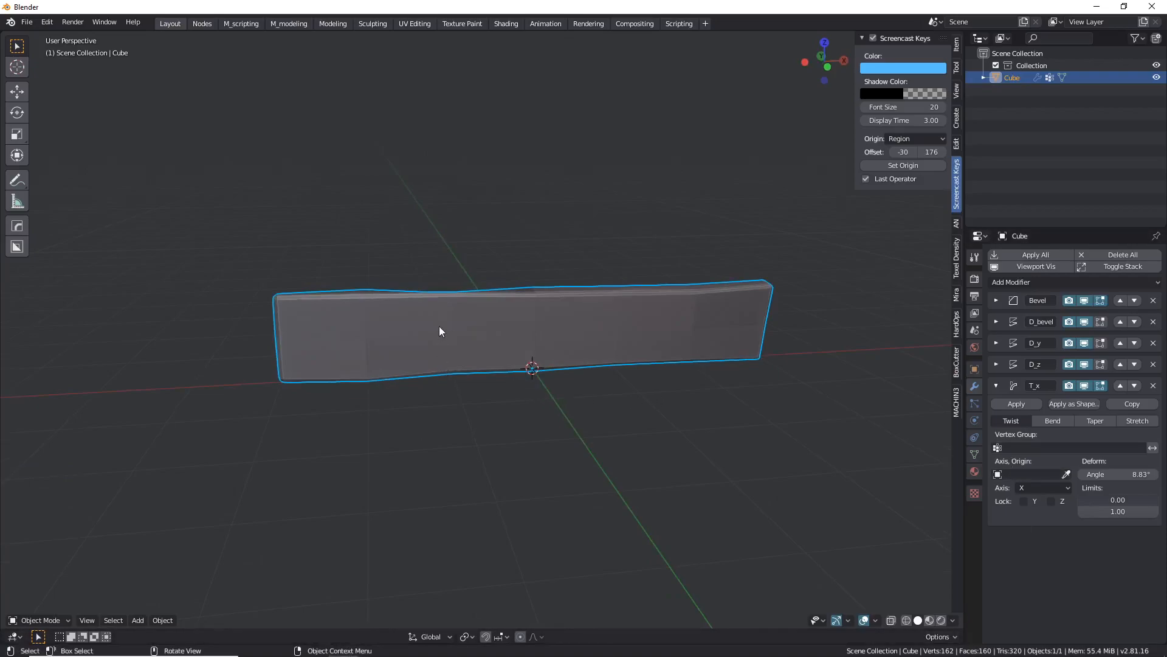
middle_click_drag(508, 355, 1058, 365)
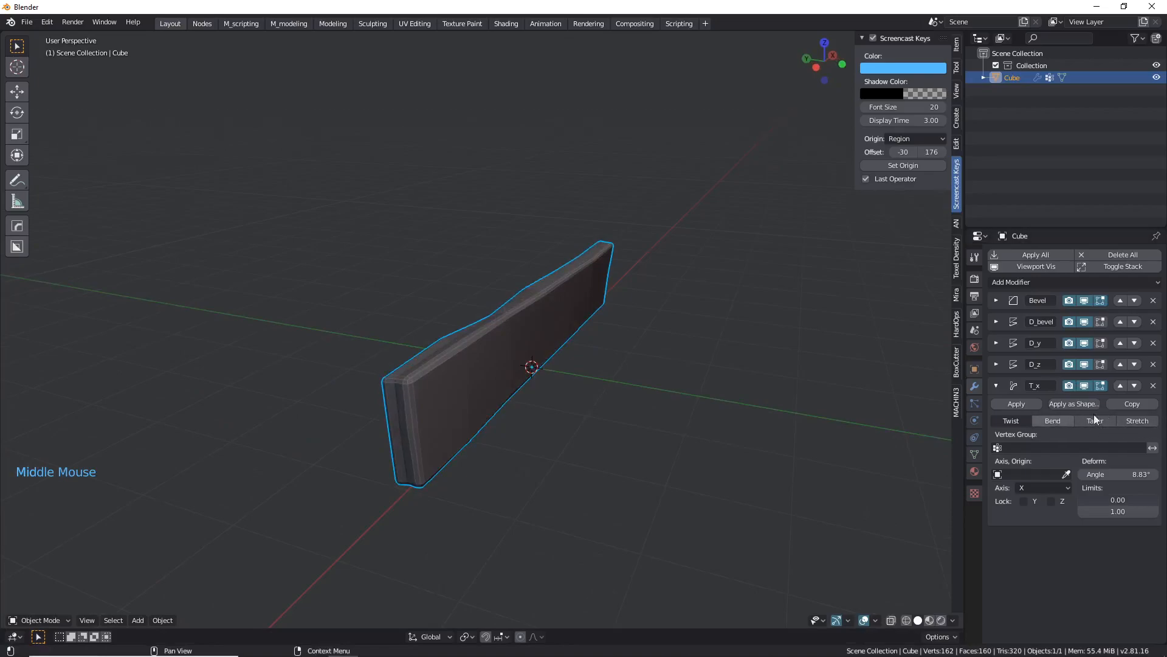
middle_click_drag(419, 247, 616, 396)
scroll(617, 396, "up", 2)
scroll(563, 328, "up", 2)
middle_click_drag(563, 329, 535, 335)
key("Tab")
key("Tab")
scroll(506, 323, "down", 2)
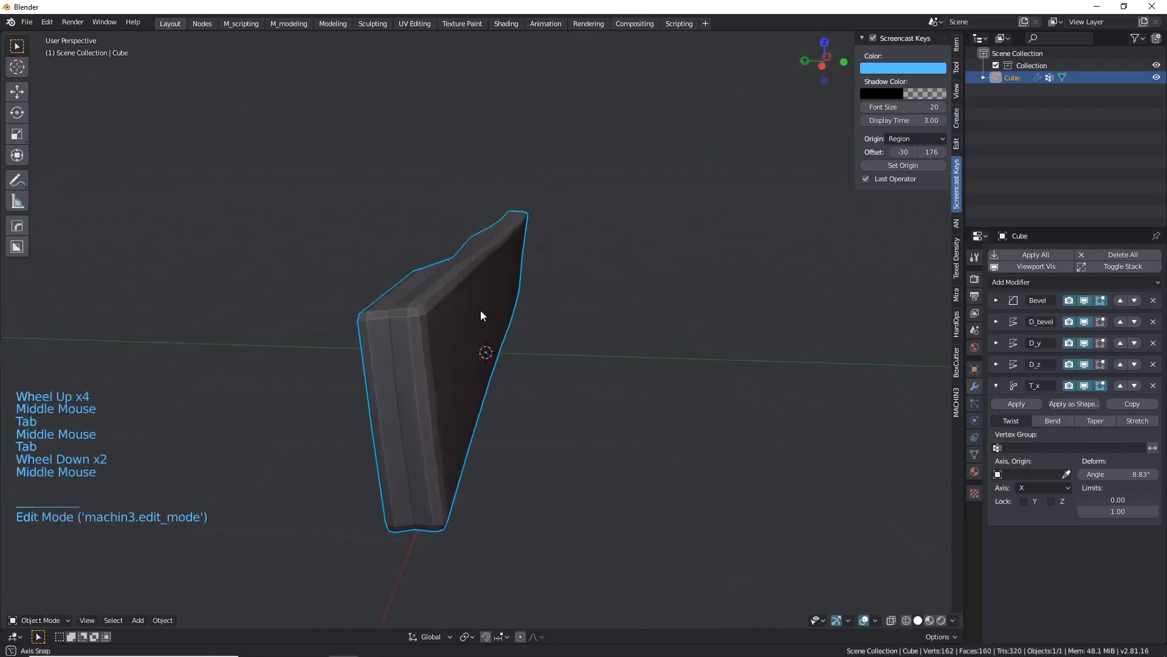
middle_click_drag(481, 309, 419, 318)
scroll(628, 385, "down", 4)
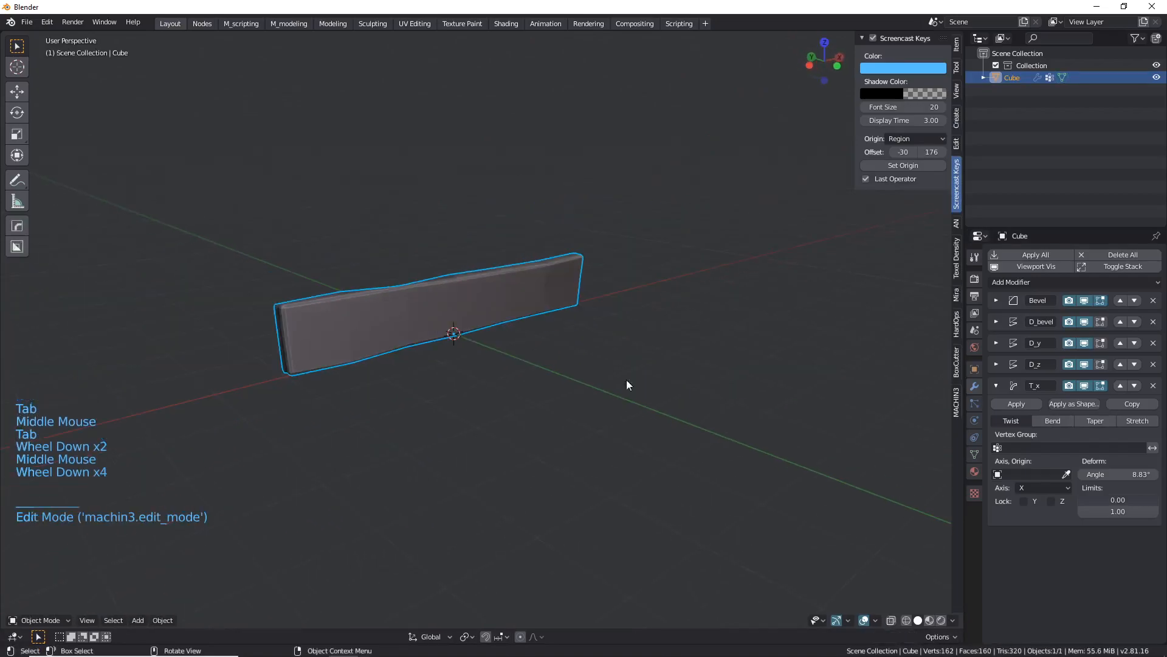
left_click(995, 385)
left_click(996, 385)
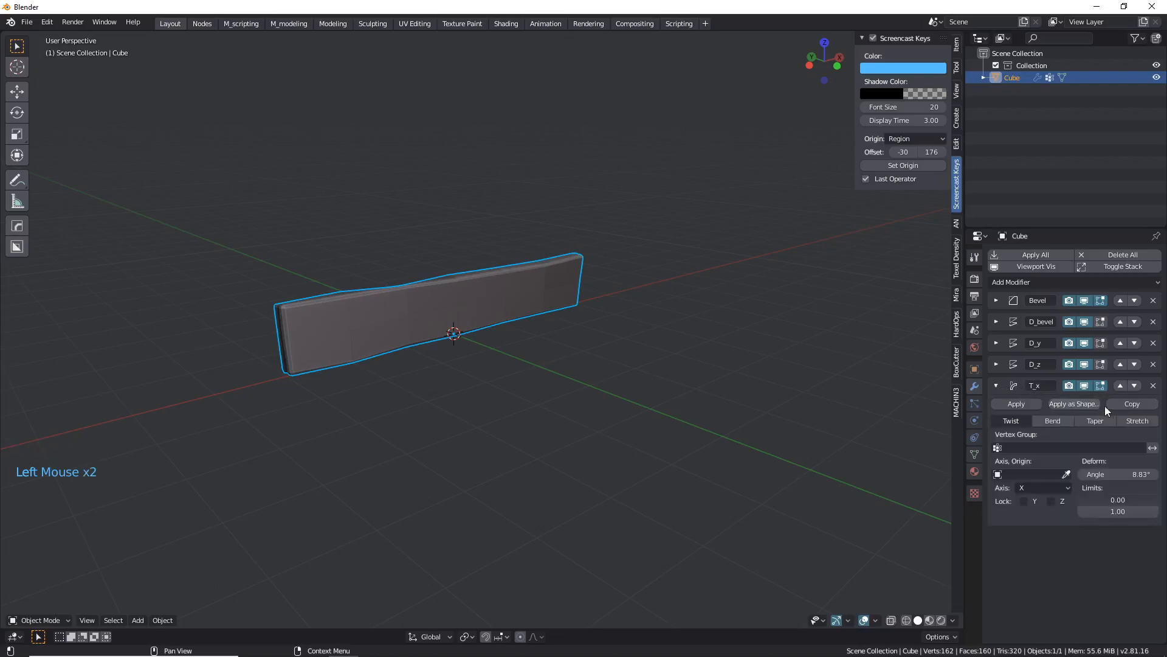
Duplicate the T_x Simple Deform modifier and rename the copy as B.
left_click(1132, 404)
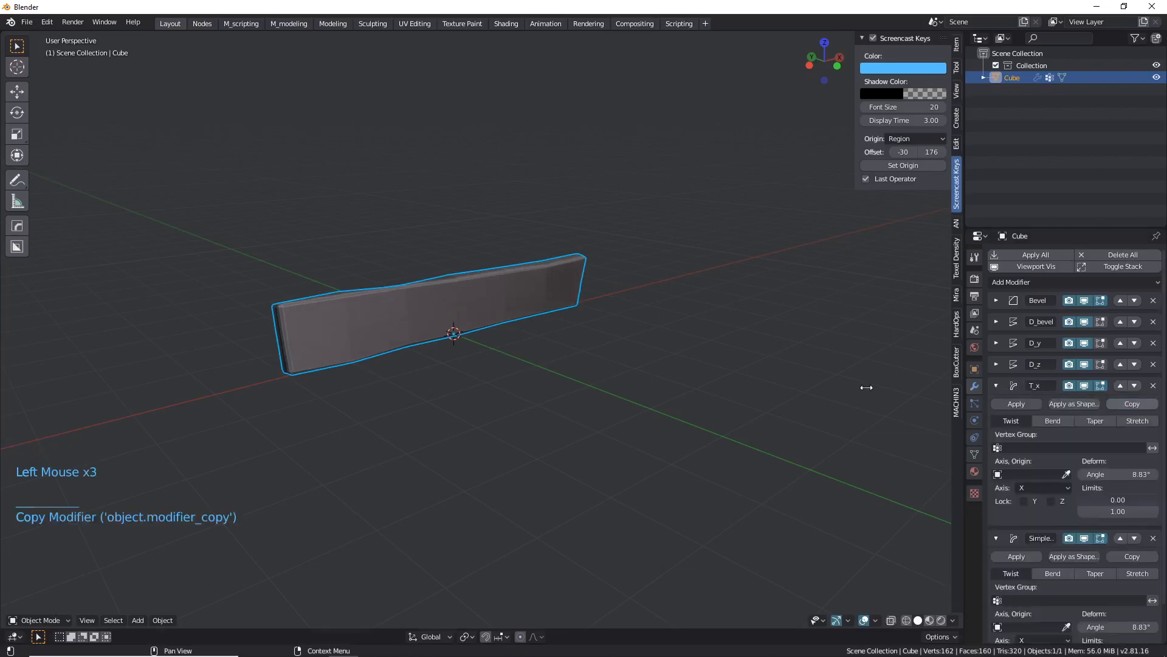
left_click(995, 385)
left_click(1024, 406)
type("B")
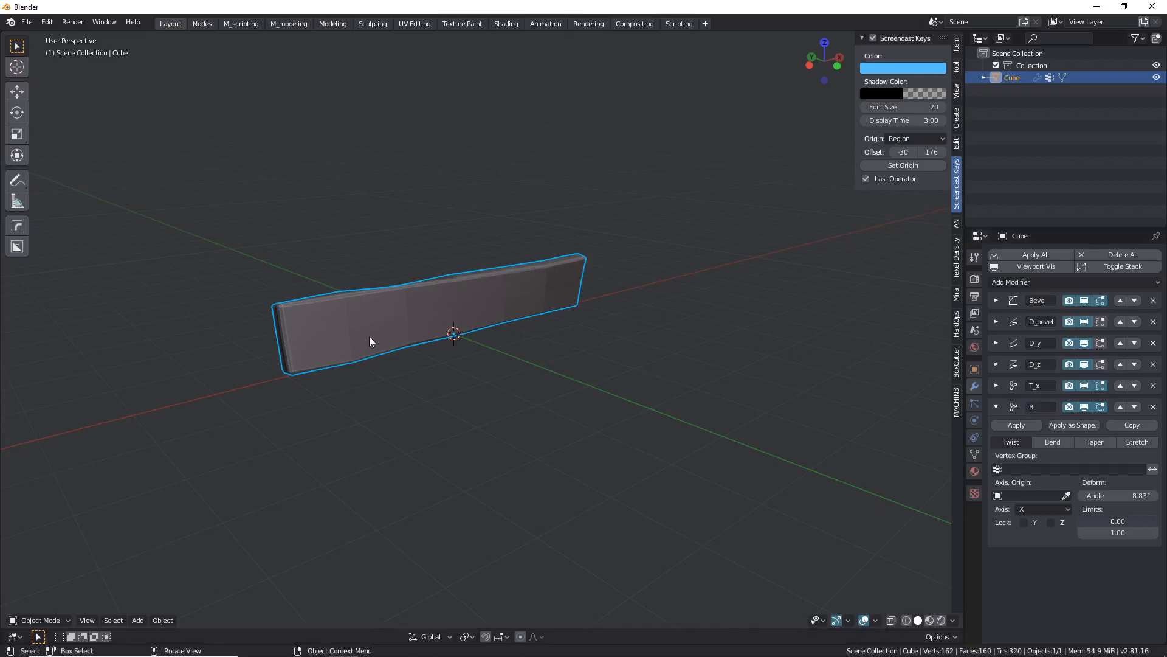
Switch the B modifier to Bend and set its angle to 68.3°, checking the slab from the front and its end.
middle_click_drag(369, 337, 345, 326)
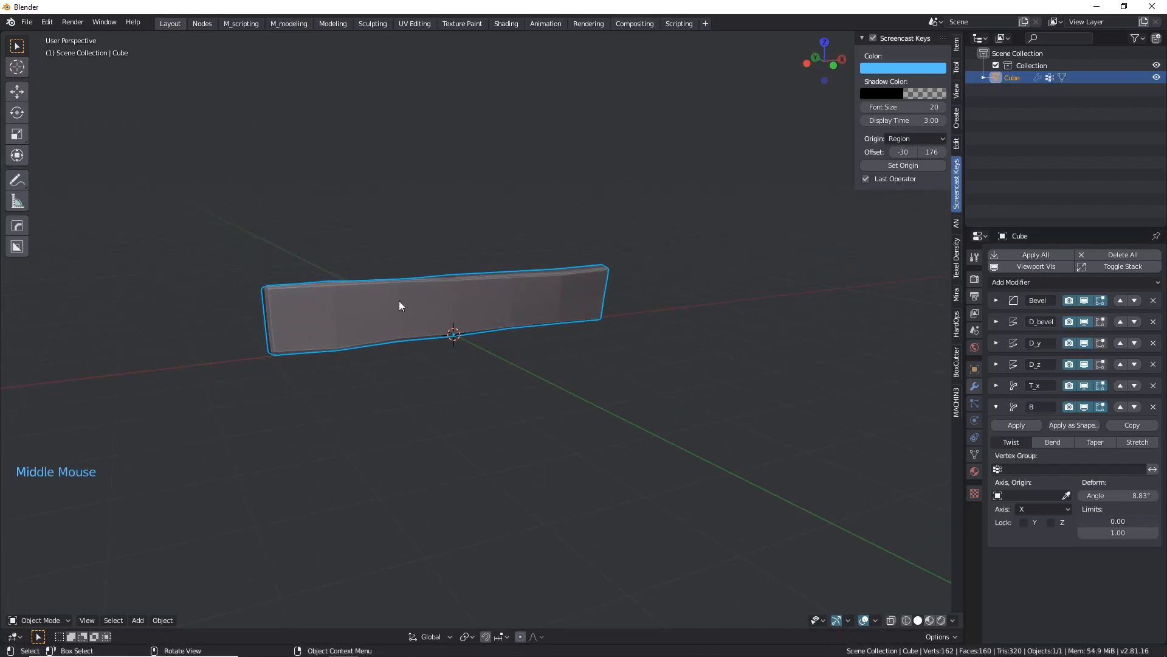
middle_click_drag(571, 324, 801, 476)
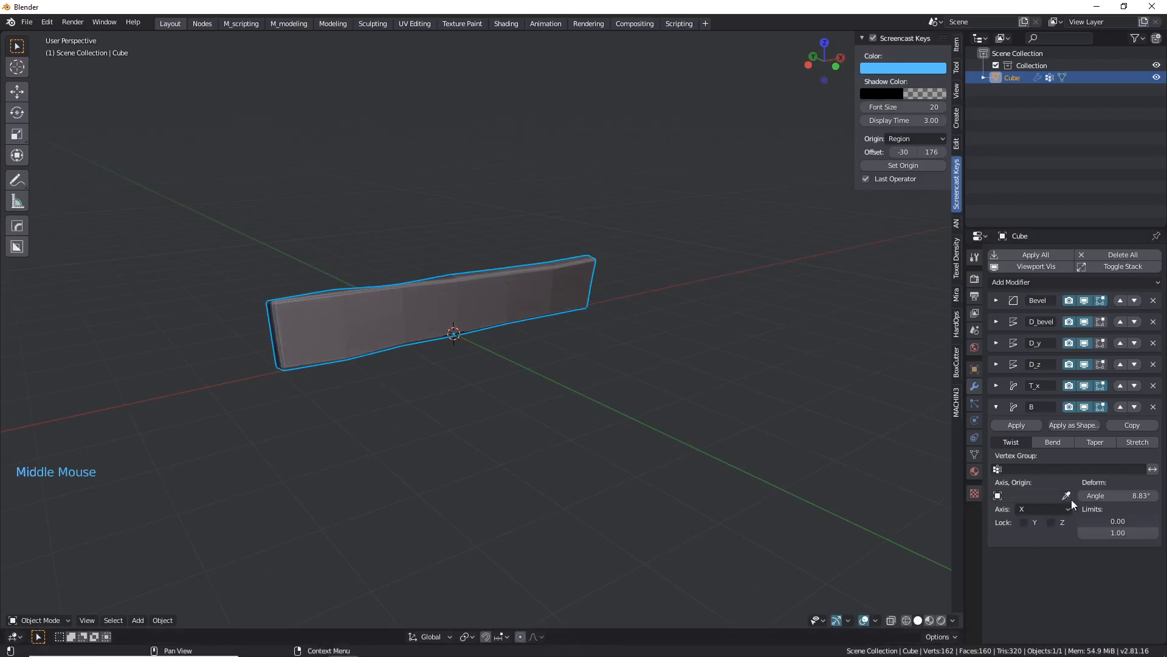
left_click(1052, 441)
scroll(433, 315, "up", 2)
middle_click_drag(433, 315, 404, 316)
key("KP_1")
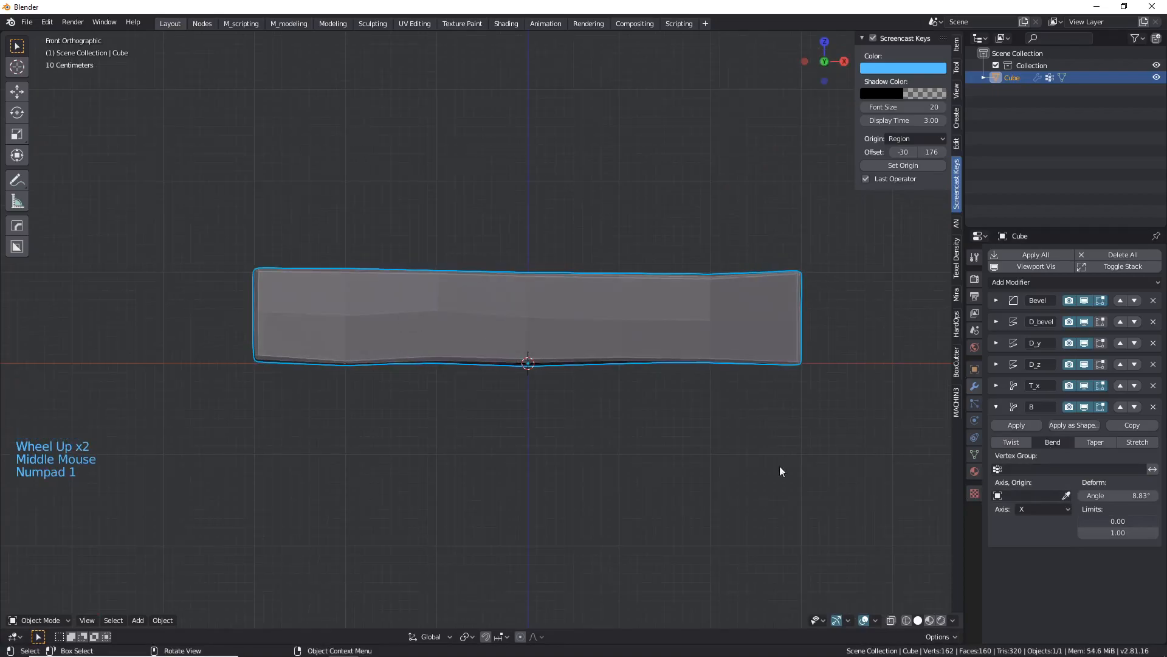
left_click_drag(1117, 496, 1152, 495)
middle_click_drag(357, 359, 629, 389)
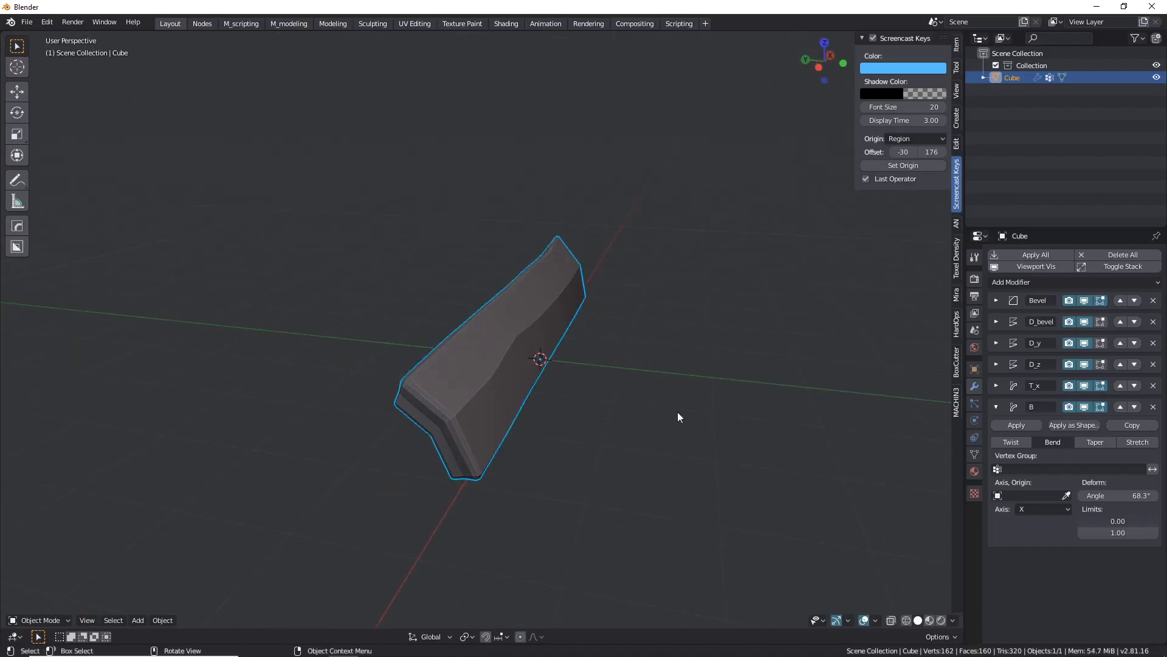
Set the B modifier's bend axis to Y and inspect the deformed slab from the front.
left_click(1045, 510)
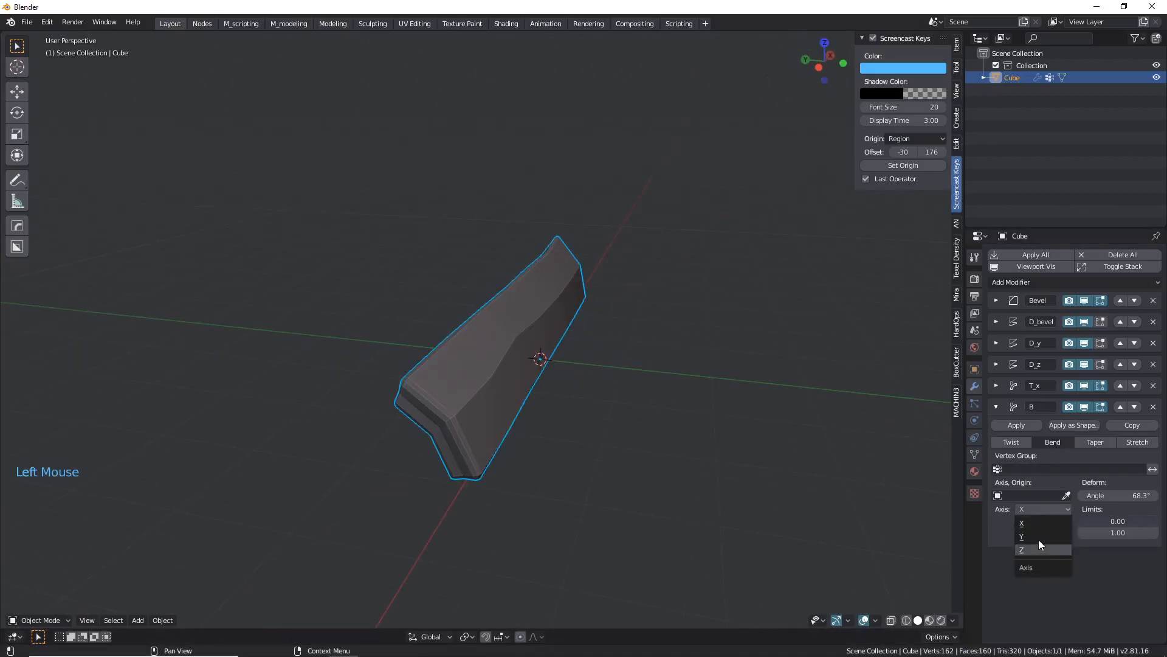
left_click(1038, 537)
scroll(566, 317, "down", 4)
scroll(553, 316, "up", 1)
middle_click_drag(553, 315, 440, 308)
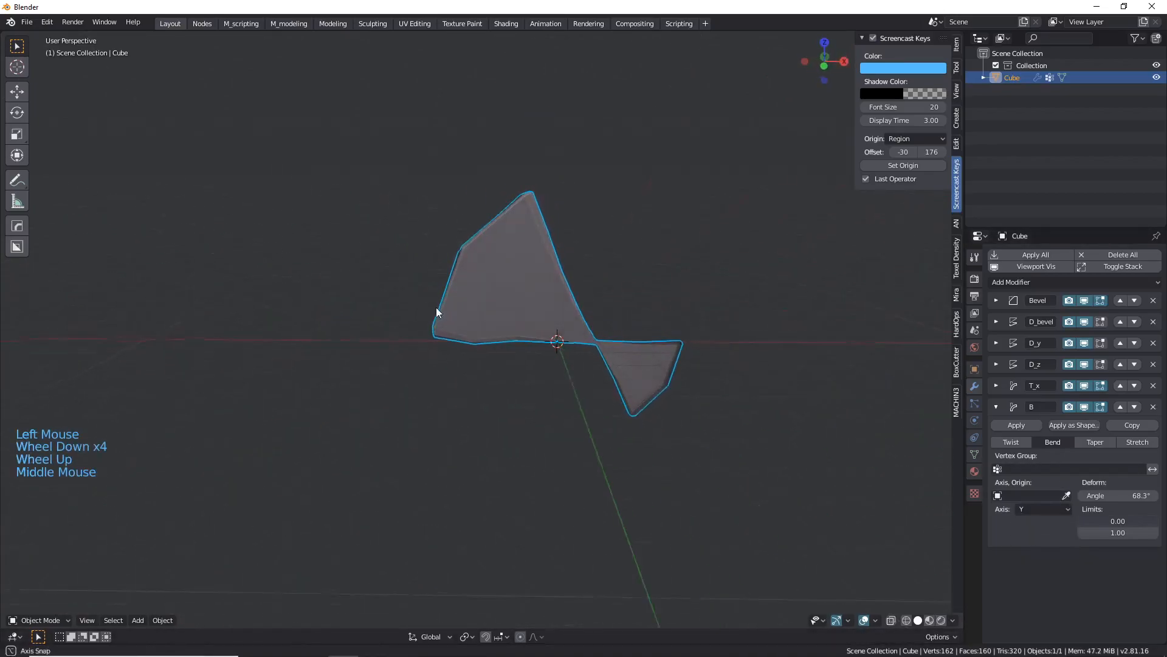
key("KP_3")
key("KP_2")
key("KP_1")
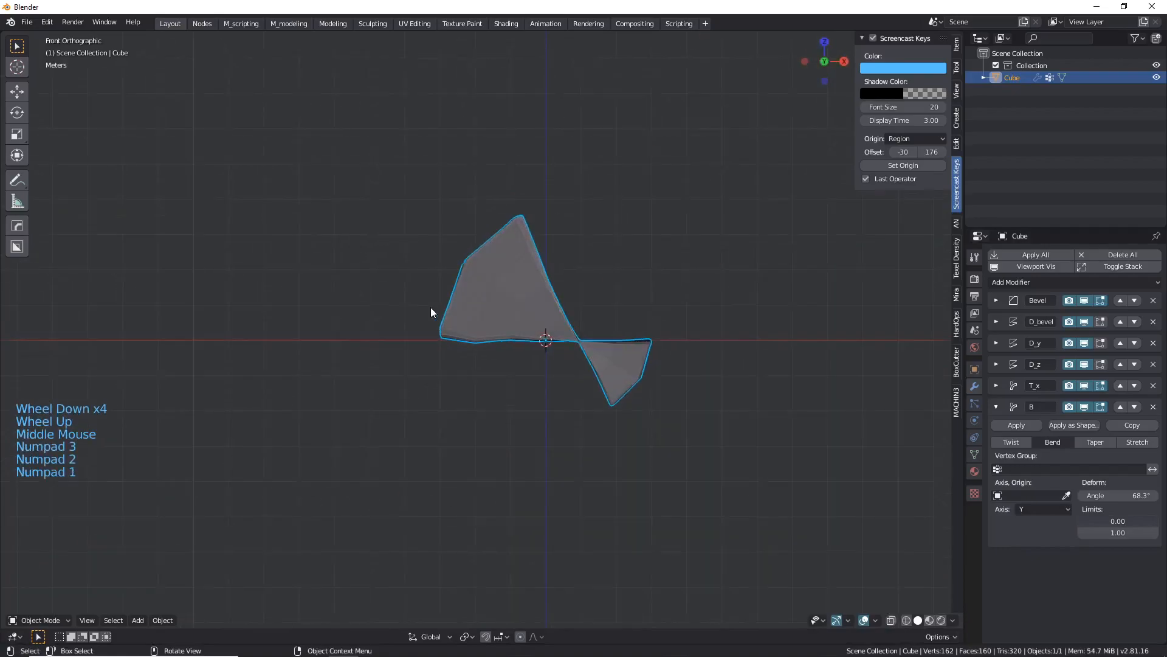
scroll(498, 292, "up", 3)
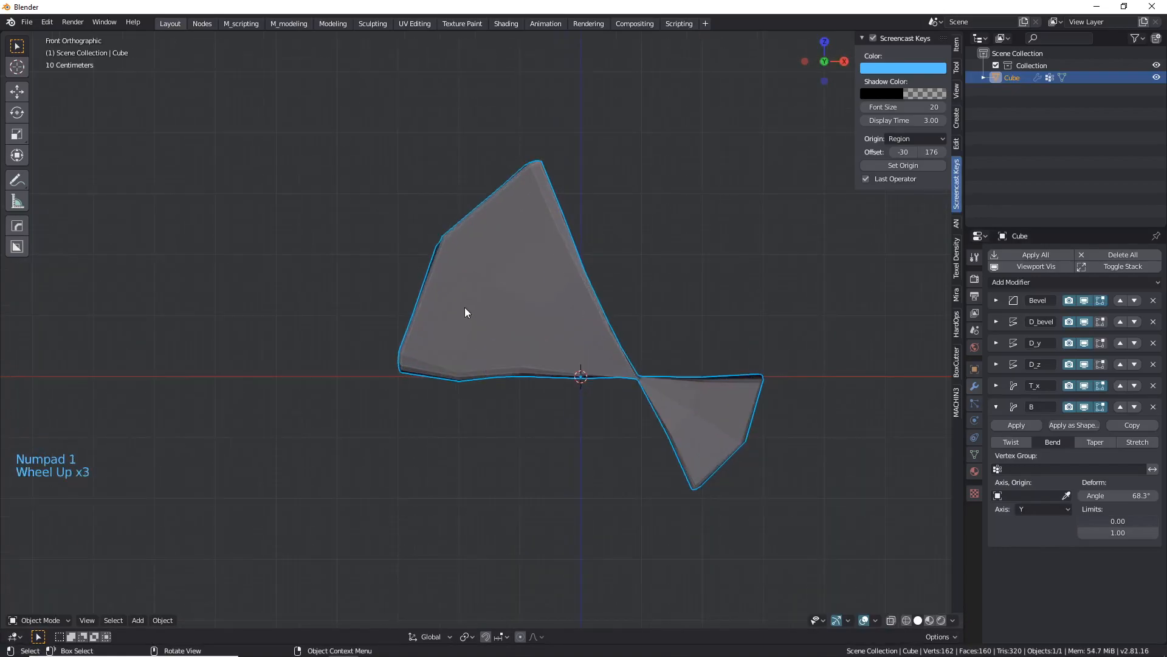
scroll(465, 308, "down", 3)
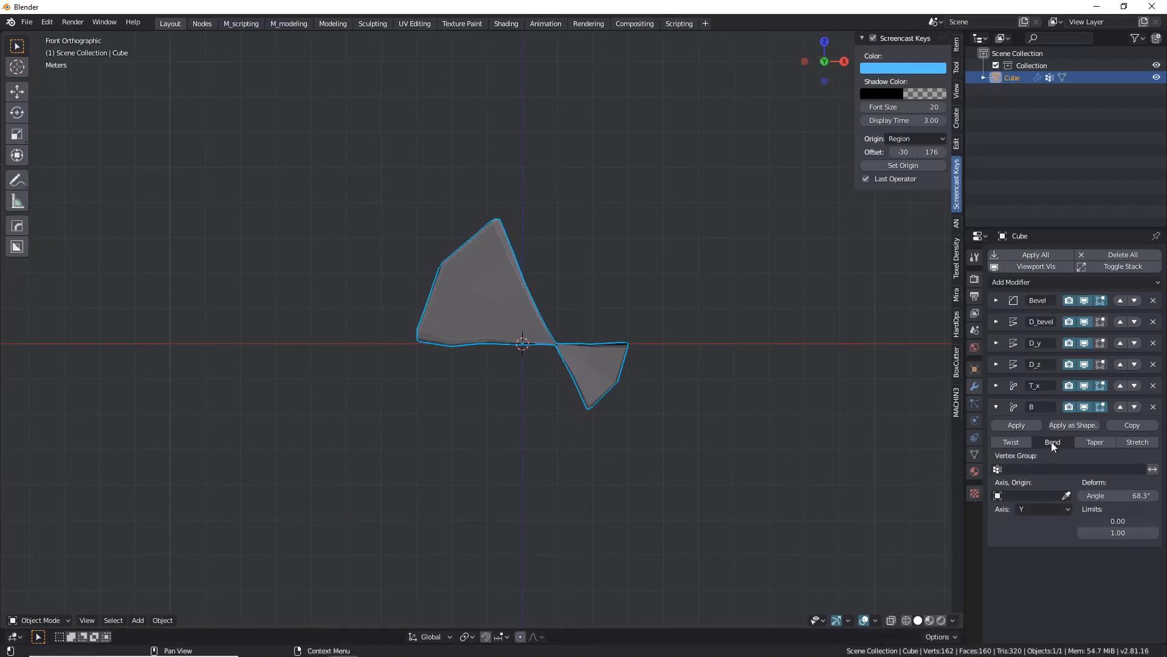
Hide the B modifier's effect in the viewport and enter Edit Mode on the slab near its end.
left_click(1084, 407)
scroll(539, 347, "up", 5)
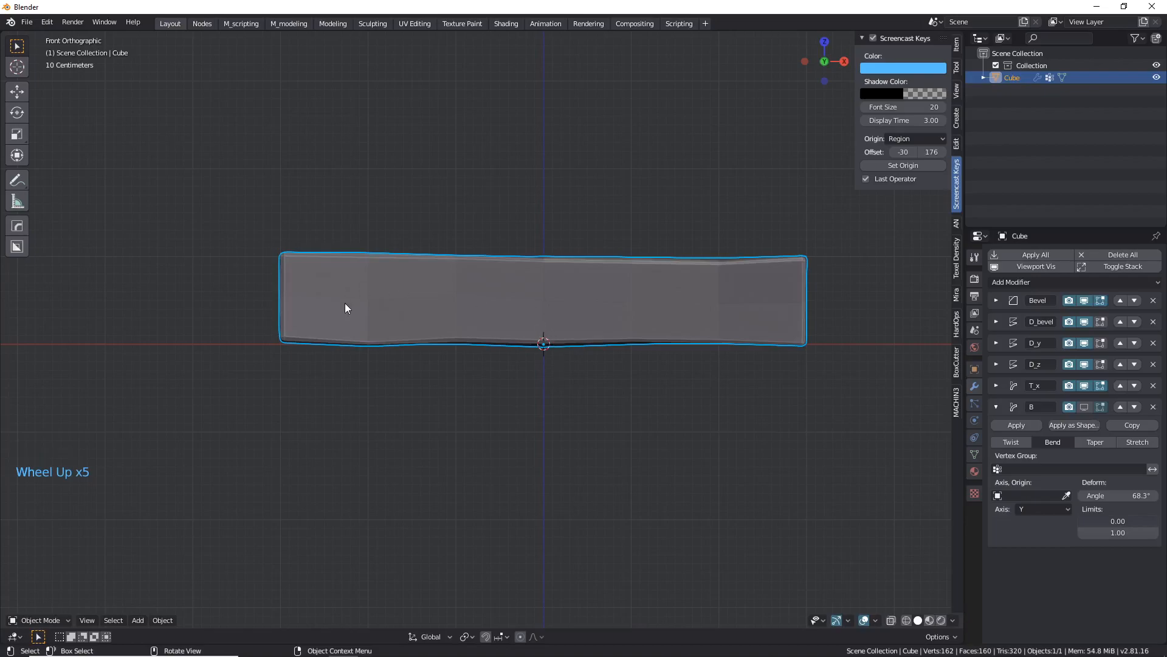
key("Tab")
middle_click_drag(359, 310, 414, 350)
scroll(276, 280, "up", 2)
scroll(275, 281, "up", 2)
Select the faces at the slab's negative-X end, snap the 3D cursor to them, and return to Object Mode.
left_click(312, 366, "shift")
left_click(315, 368, "shift")
left_click(325, 300, "shift")
scroll(325, 300, "down", 3)
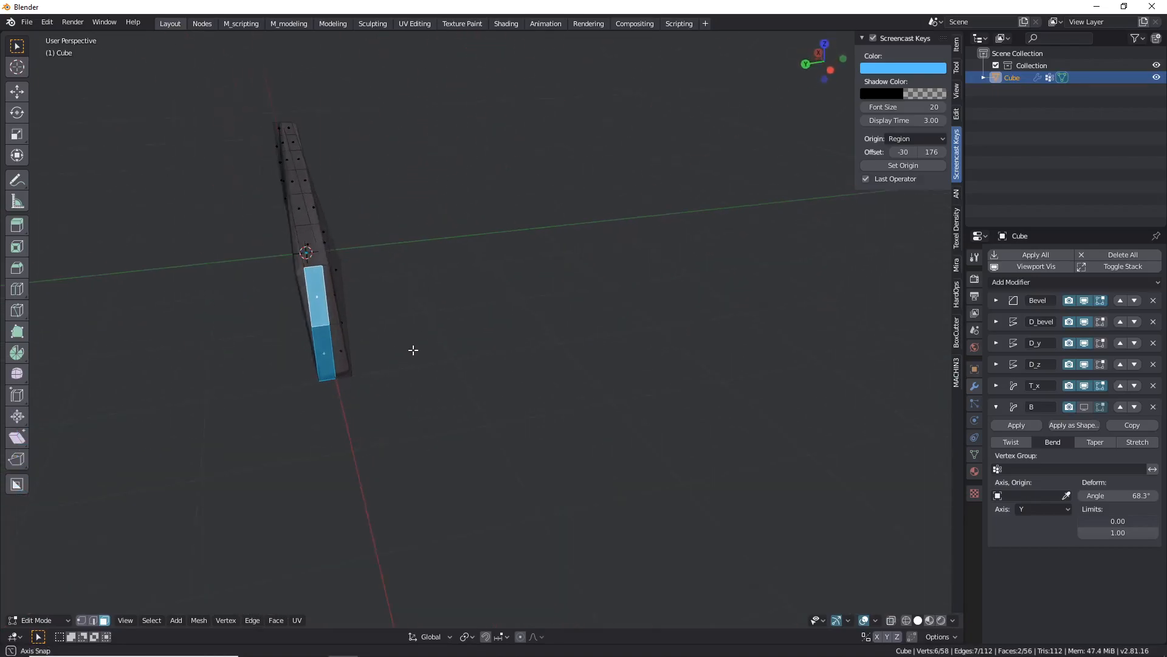
left_click(335, 299, "shift")
left_click(338, 340, "shift")
left_click(338, 293, "shift")
middle_click_drag(338, 294, 294, 317)
key("shift+s")
left_click(273, 260)
key("Tab")
Try setting the slab's origin to the 3D cursor, and undo it.
right_click(294, 316)
mouse_move(294, 316)
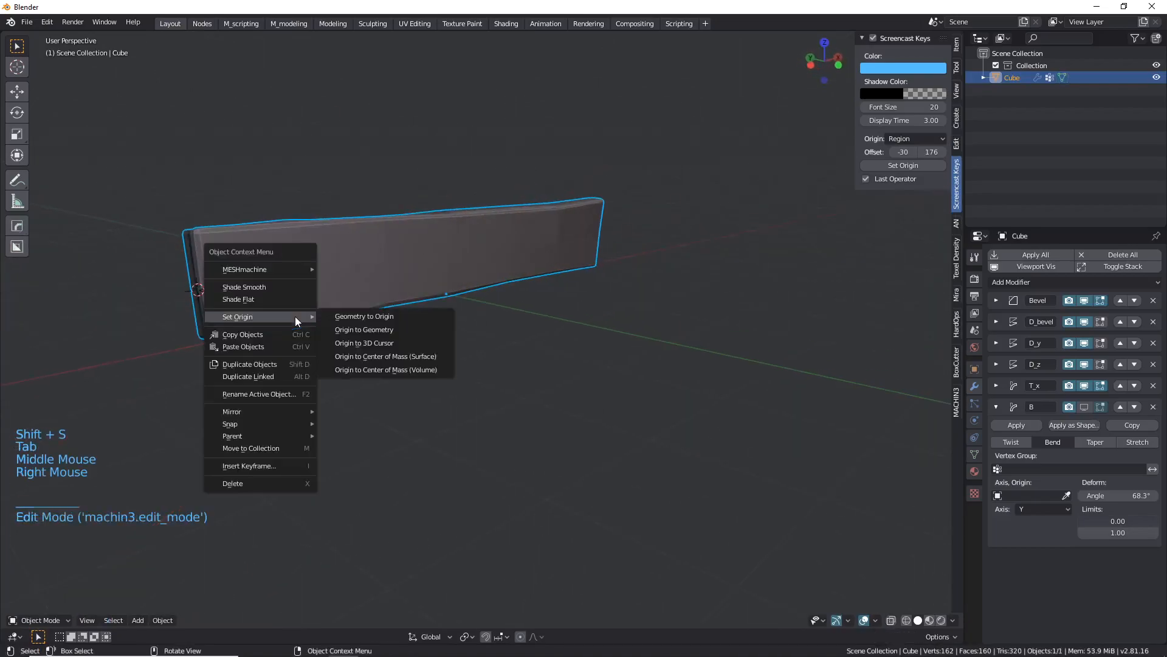
left_click(356, 342)
key("ctrl+z")
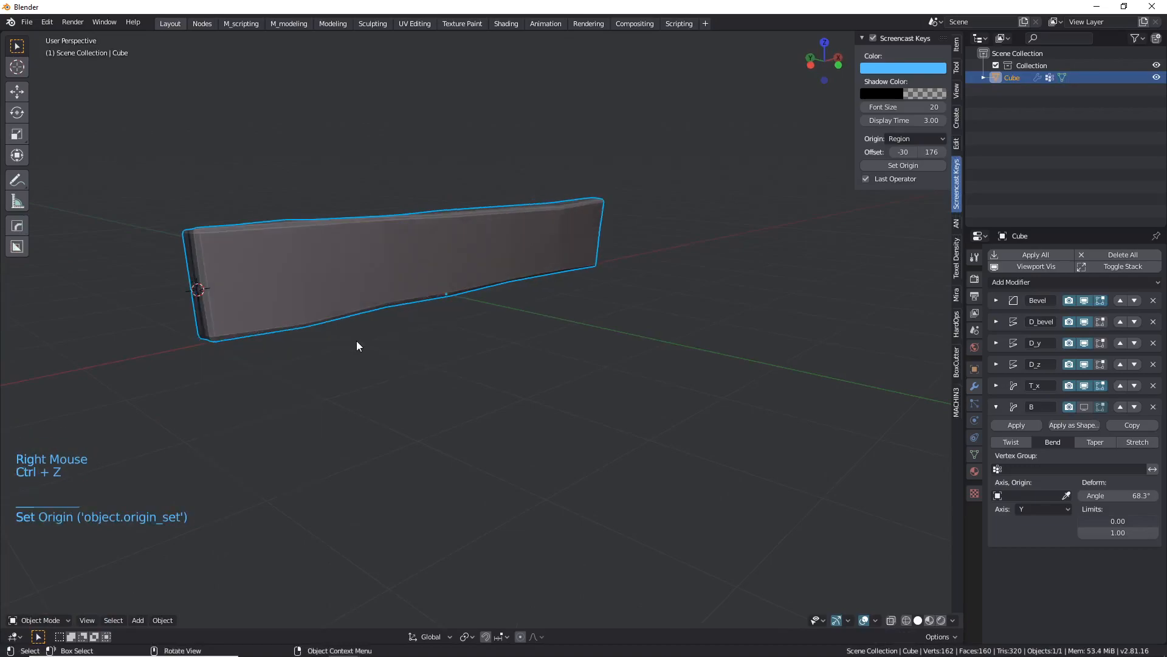
Add a plain-axes empty at the 3D cursor and rename it as plank_bend_y.
middle_click_drag(369, 328, 452, 321)
middle_click_drag(403, 287, 316, 326)
key("shift+a")
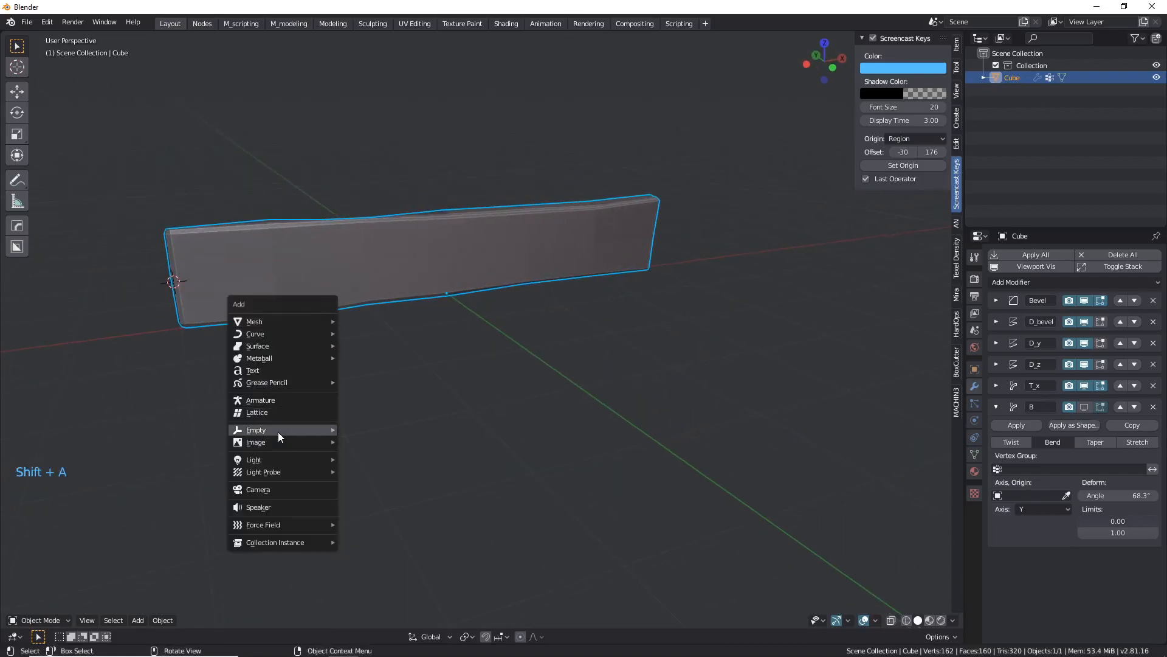
mouse_move(279, 432)
left_click(391, 429)
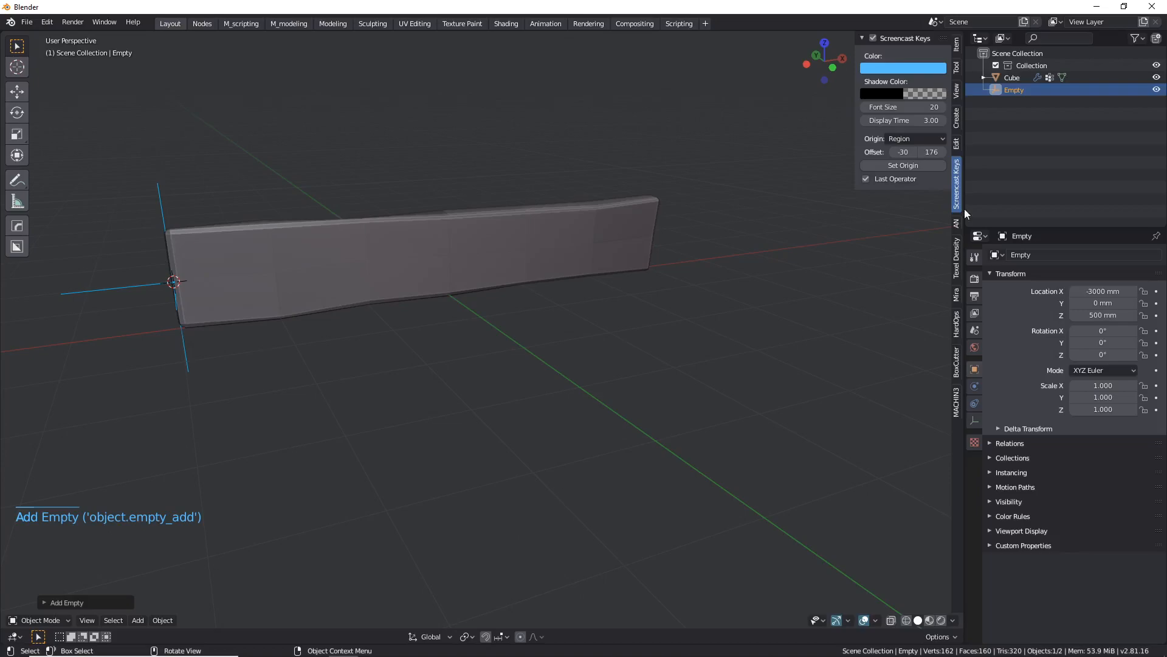
triple_click(1011, 90)
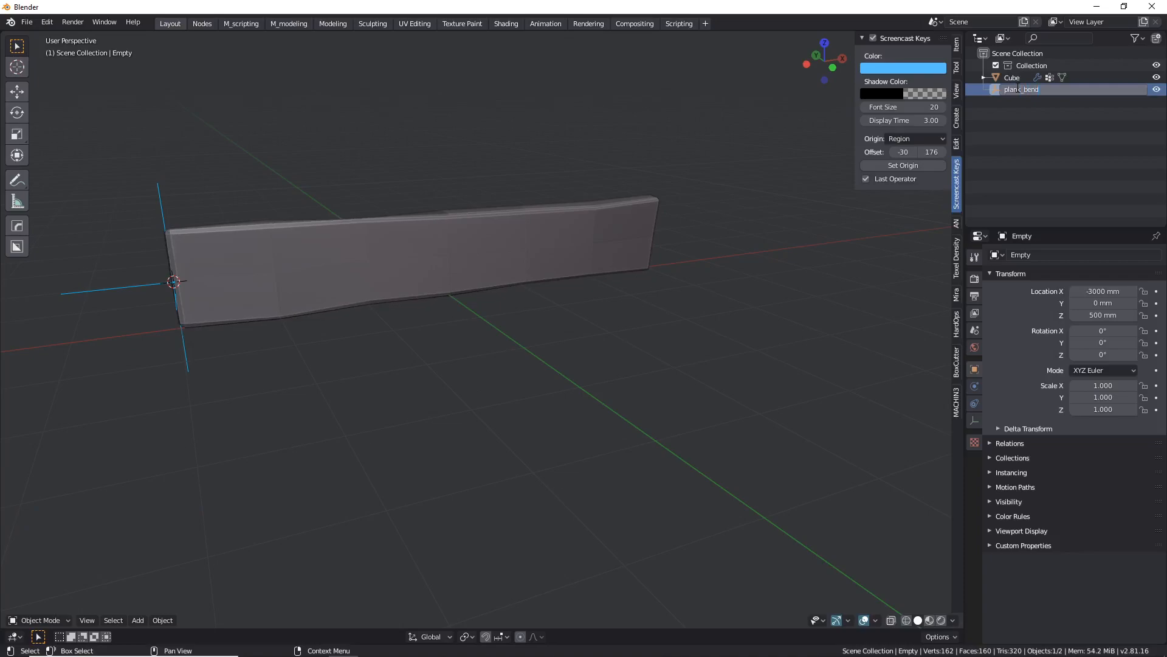
Parent the plank_bend_y empty to the slab with Object (Keep Transform).
middle_click_drag(411, 251, 84, 288)
middle_click_drag(221, 207, 152, 214)
scroll(203, 254, "down", 1)
middle_click_drag(204, 255, 329, 239, "shift")
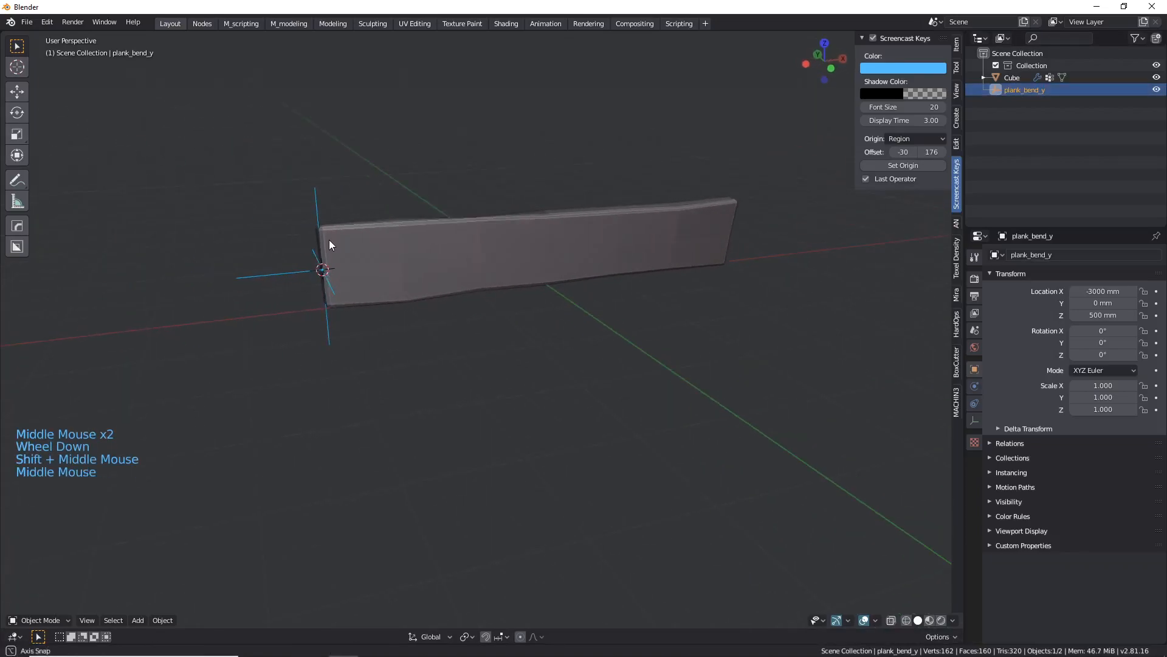
left_click(369, 250)
scroll(369, 251, "up", 2)
left_click(252, 279, "shift")
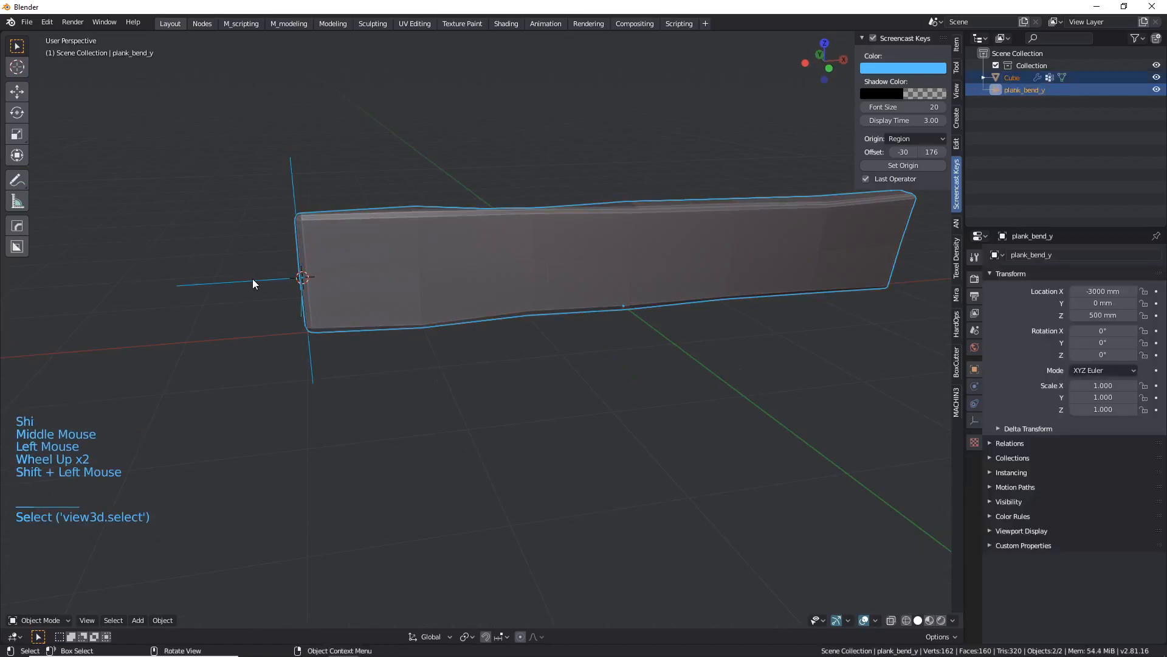
left_click(253, 279)
left_click(361, 253, "shift")
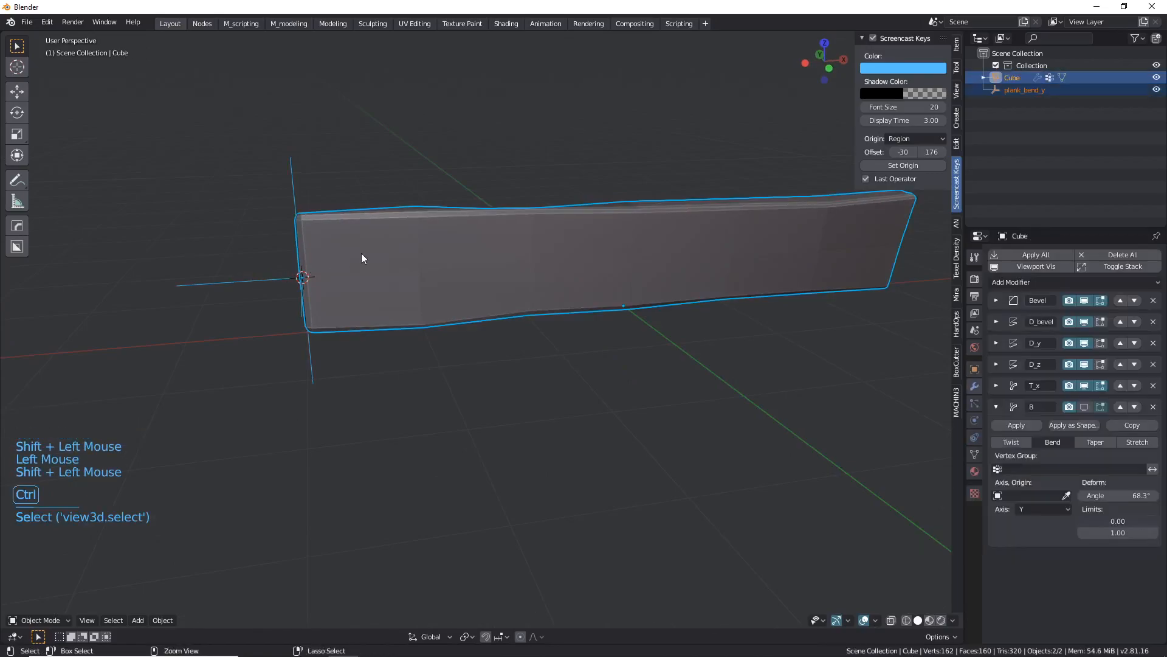
key("ctrl+p")
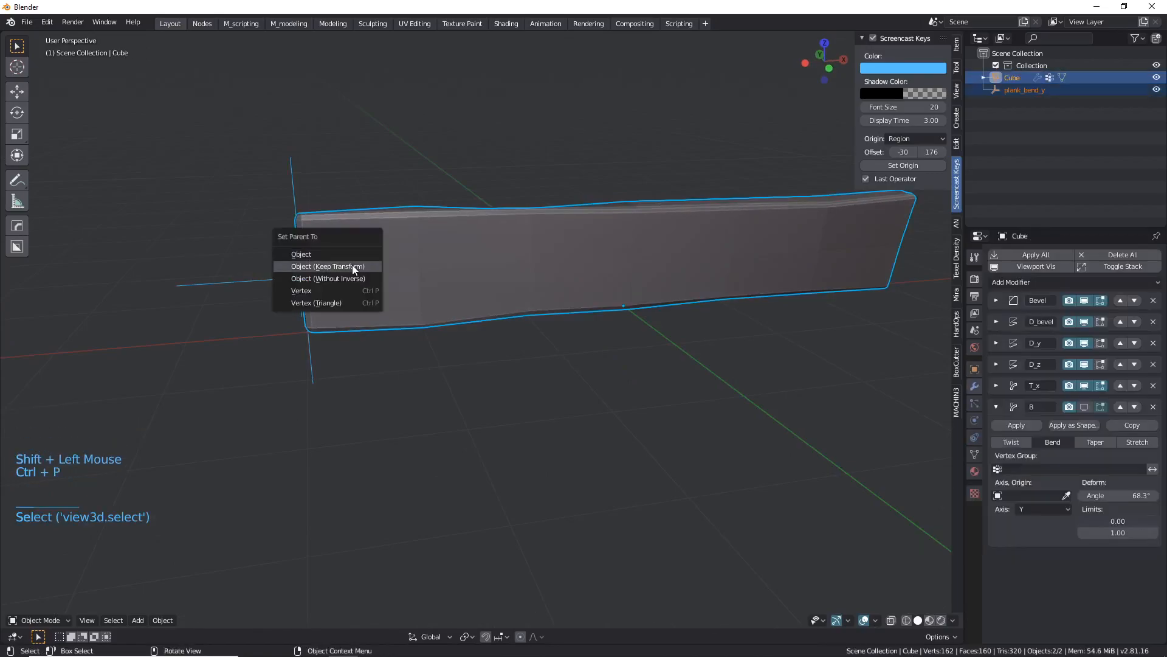
left_click(352, 266)
Try moving the slab to test whether the empty follows it, and cancel the move.
left_click(498, 298)
key("g")
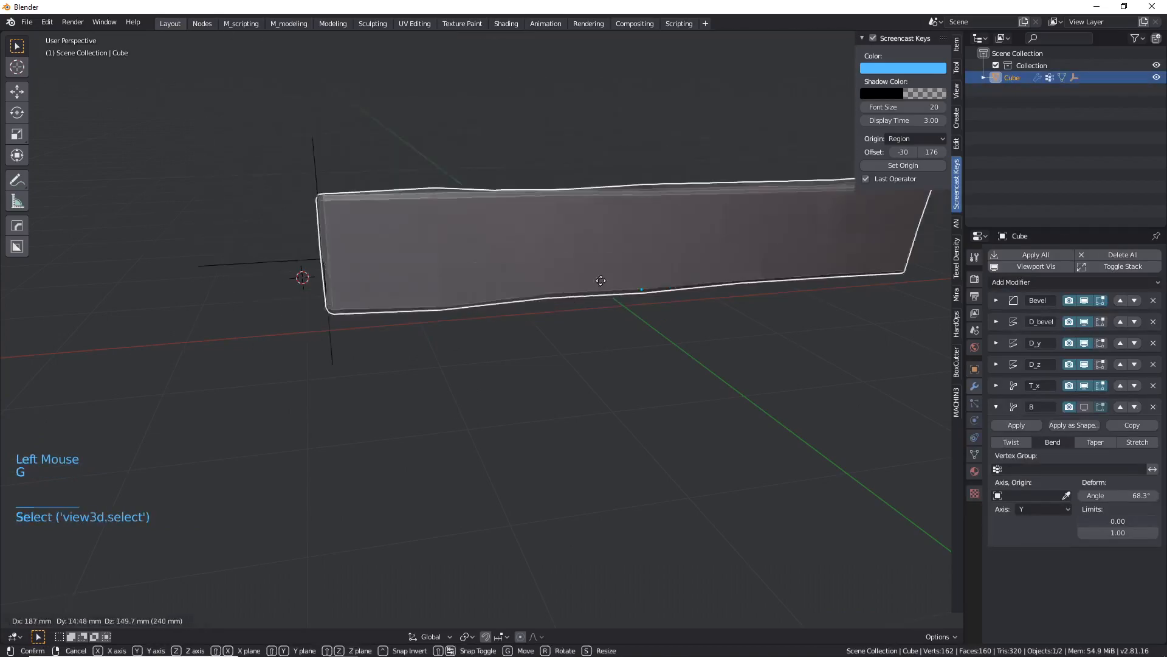
right_click(468, 195)
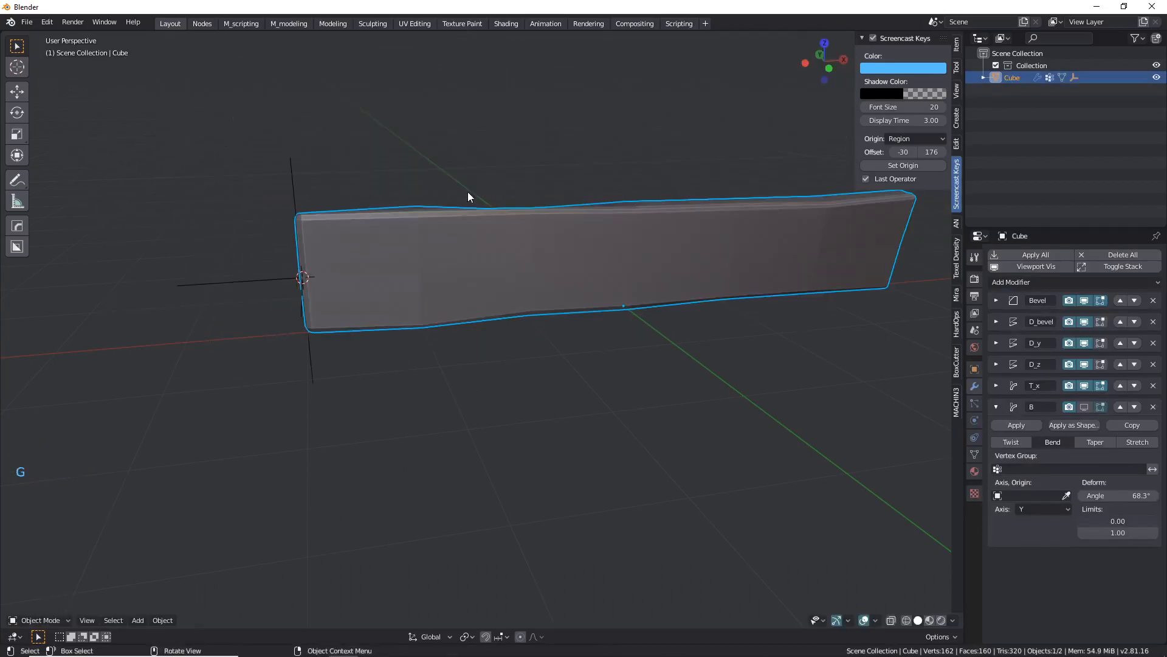
Assign the plank_bend_y empty as the B modifier's axis origin.
scroll(468, 312, "down", 2)
left_click(363, 364)
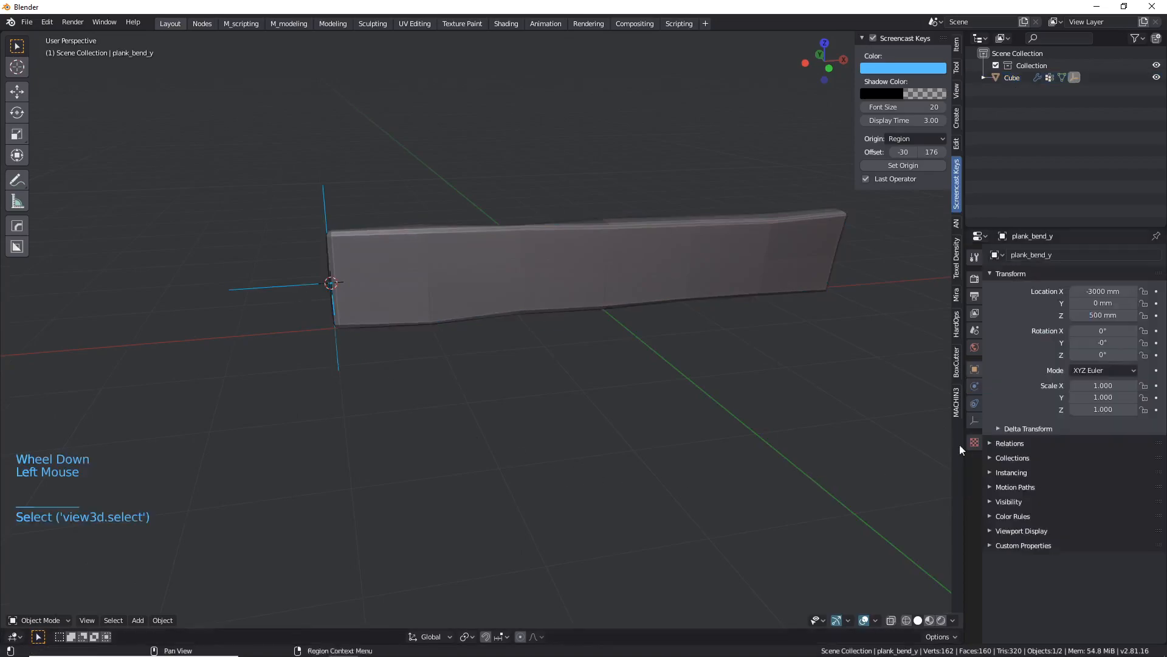
left_click(563, 261)
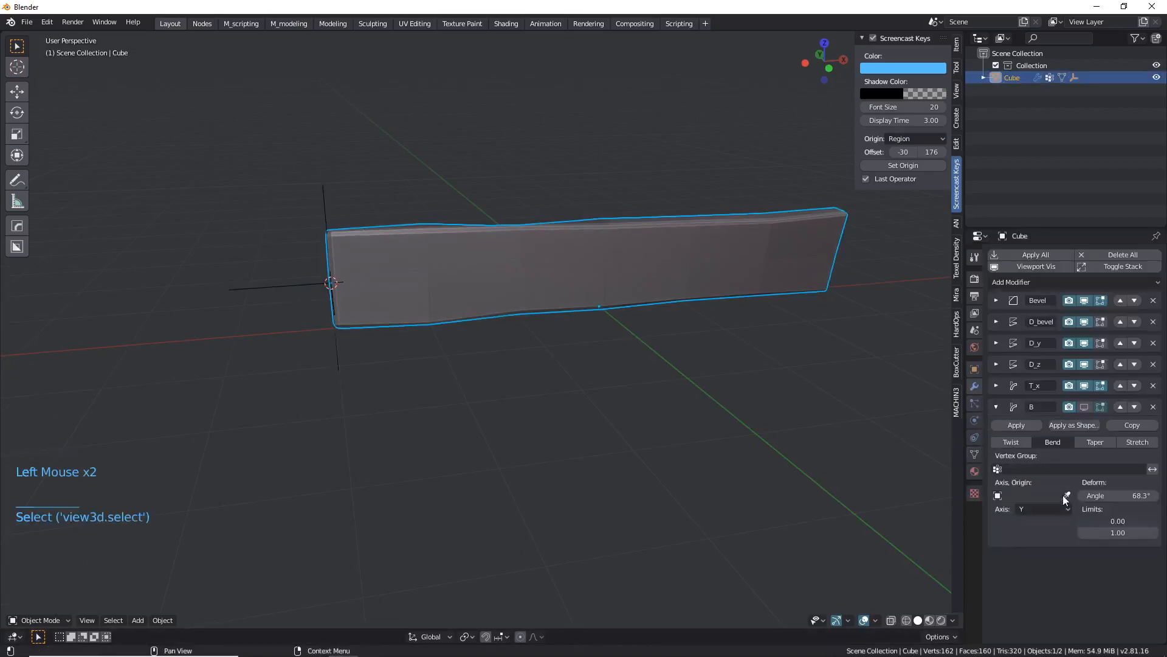
left_click(271, 286)
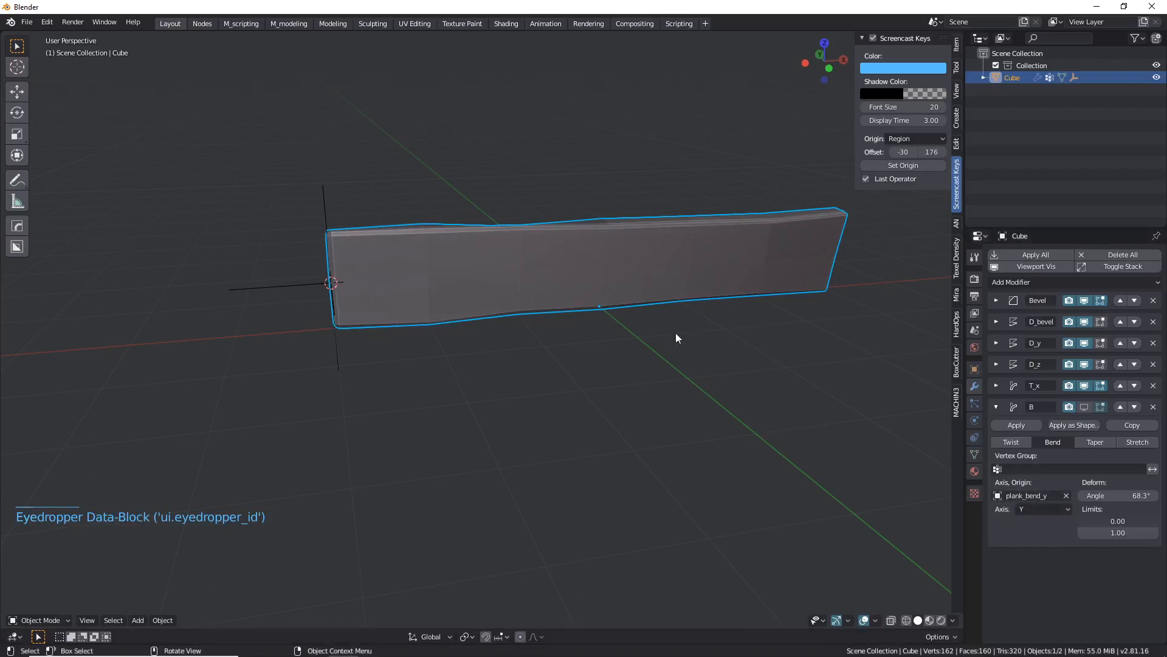
Show the B modifier's effect in the viewport again and view the slab from the front.
middle_click_drag(658, 346, 585, 348, "shift")
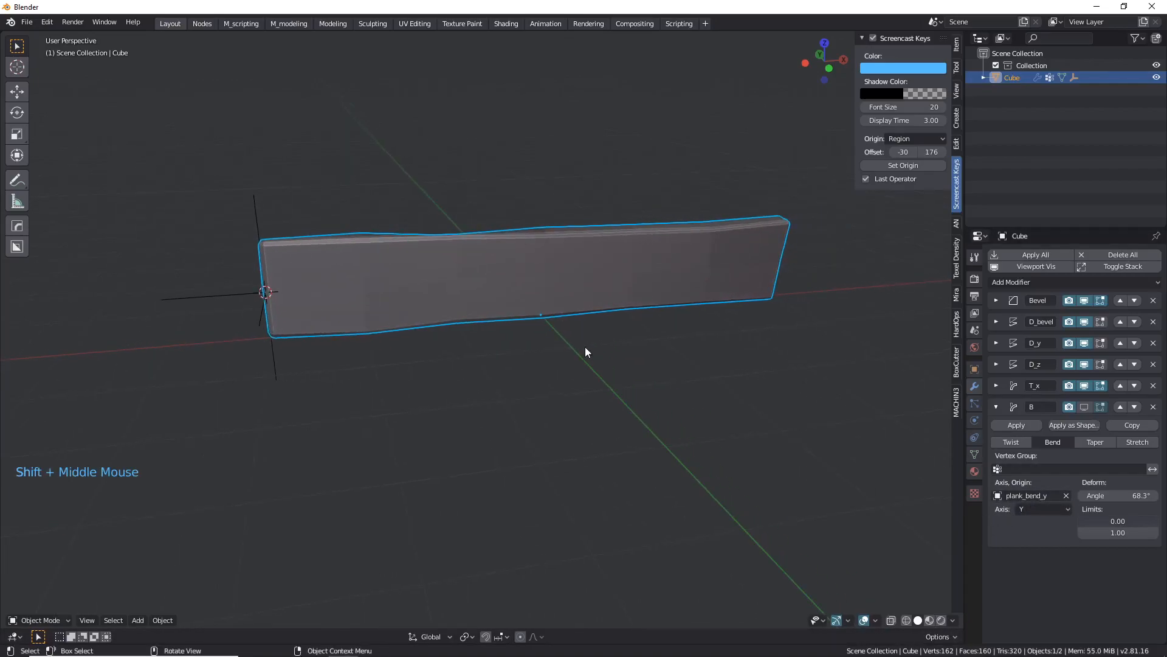
key("KP_3")
key("KP_1")
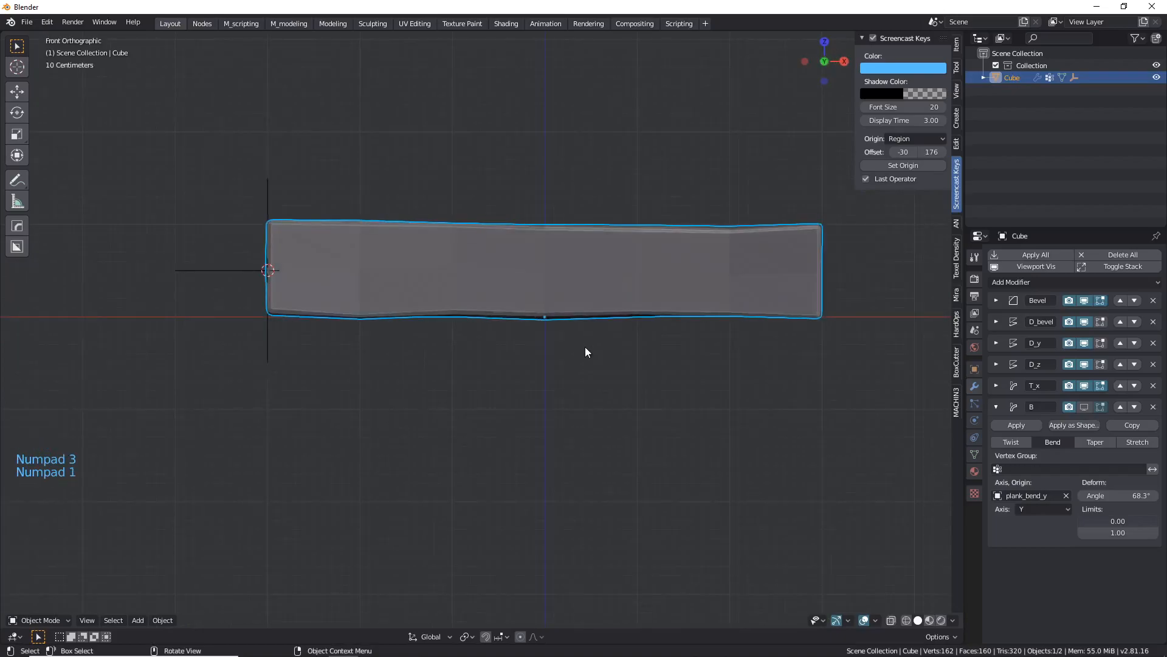
left_click(1086, 442)
left_click(1072, 439)
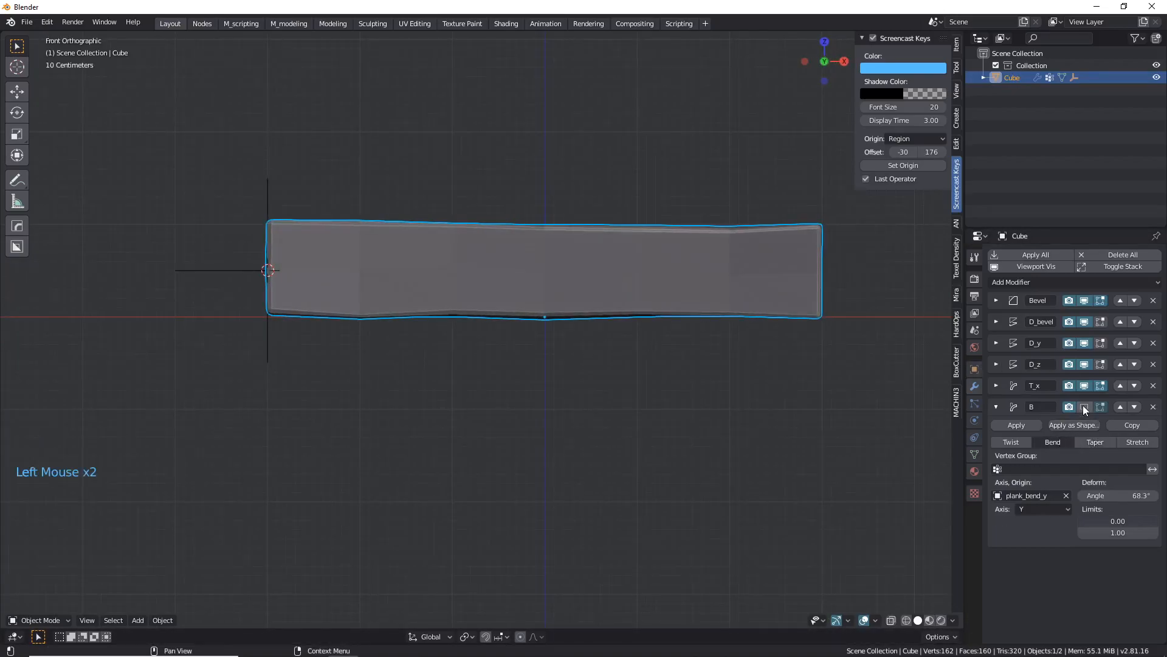
left_click(1083, 407)
scroll(456, 289, "down", 2)
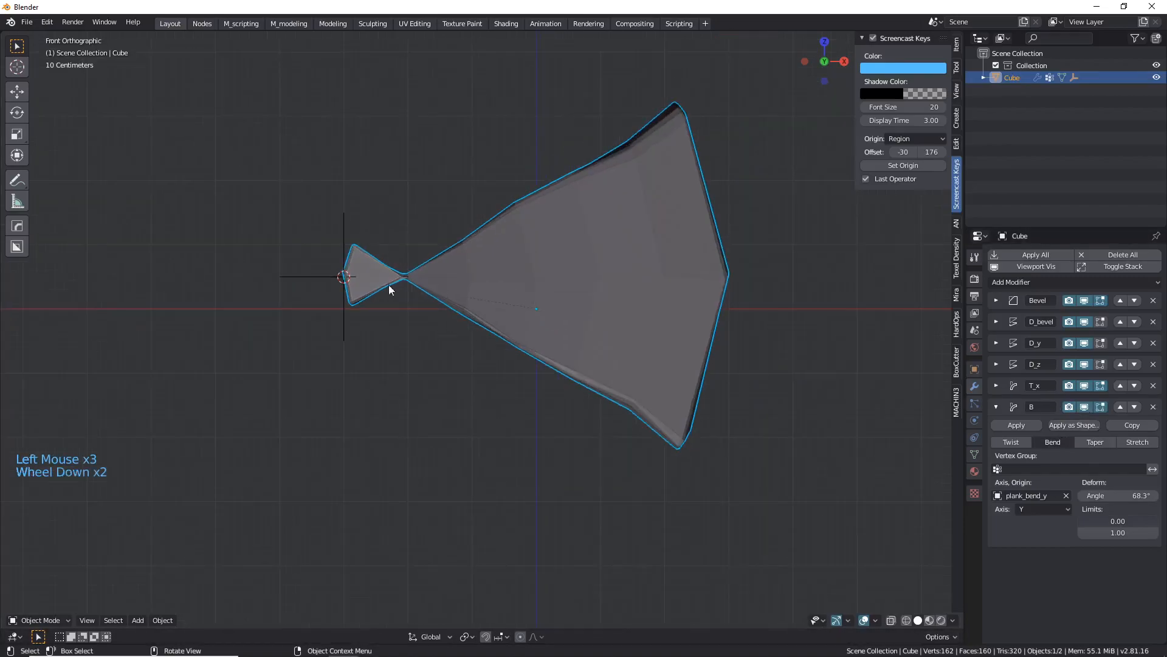
Try moving the plank_bend_y empty to test its influence on the bend, and cancel the move.
left_click(314, 280)
key("g")
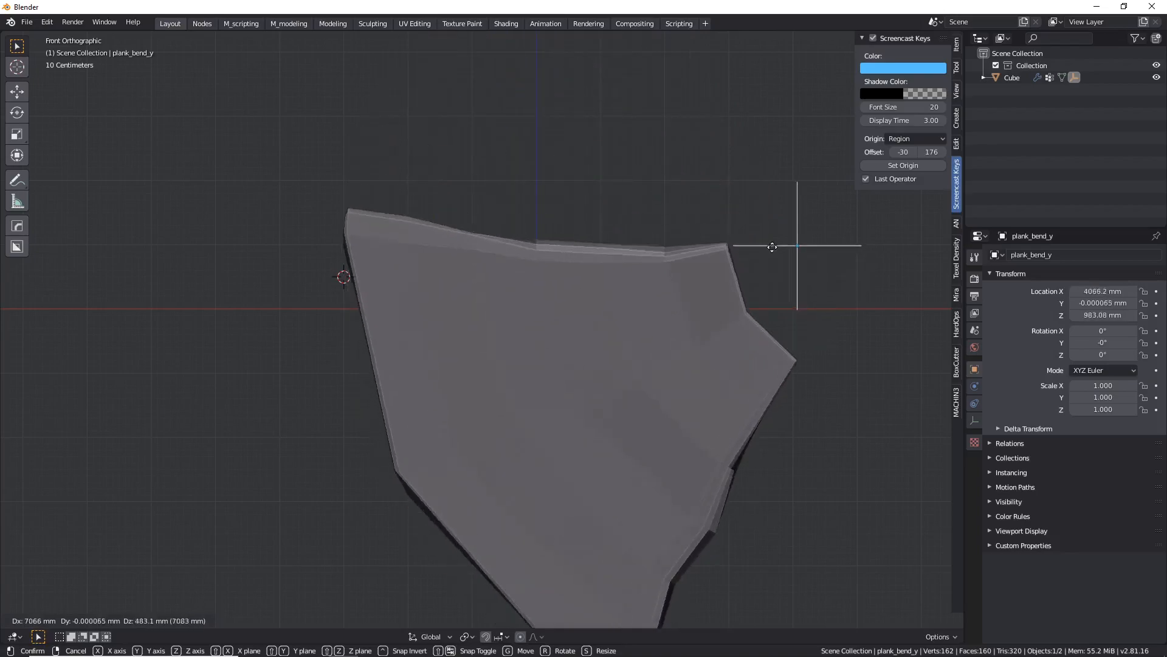
right_click(874, 315)
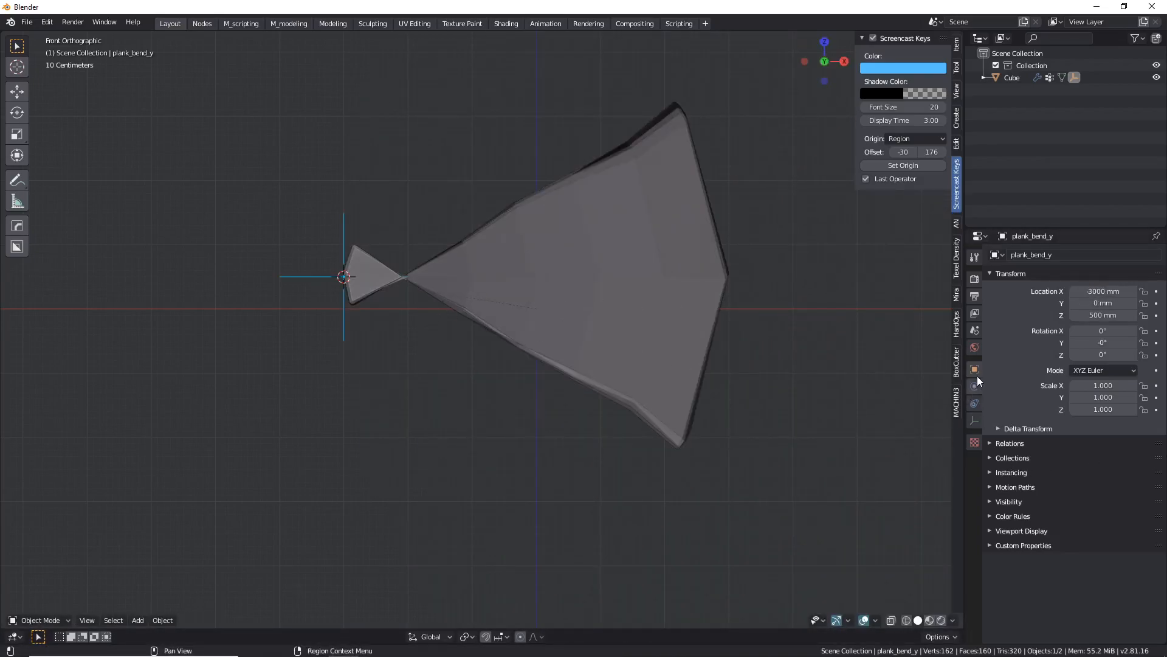
Clear the plank_bend_y empty from the slab's B modifier origin.
left_click(580, 362)
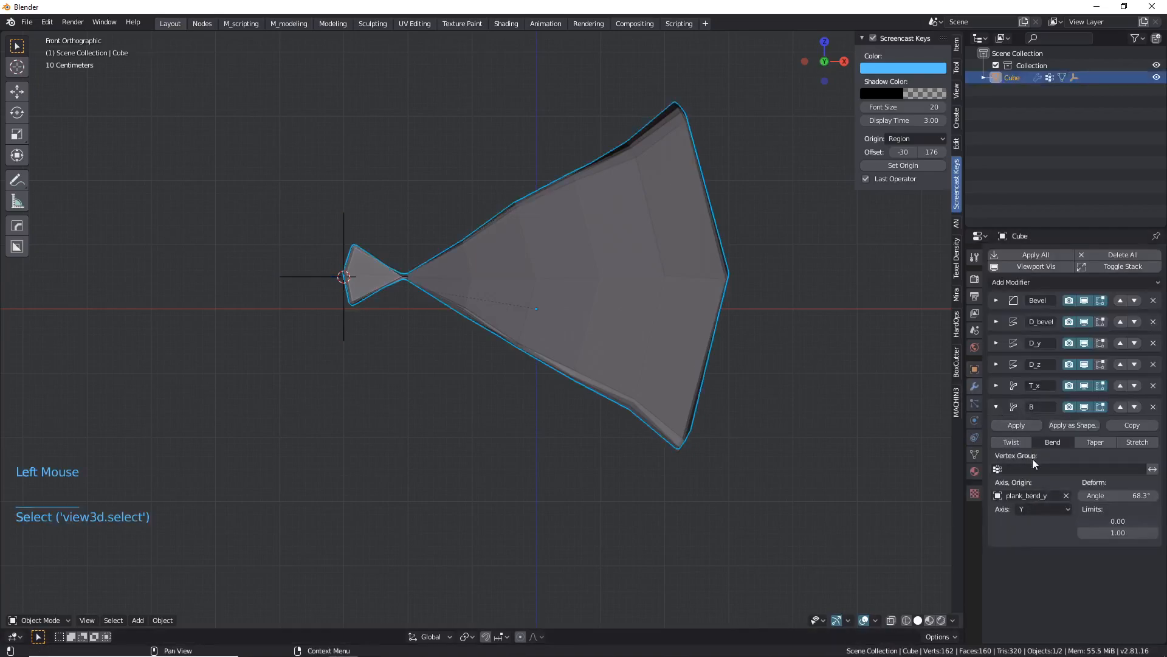
left_click(1066, 495)
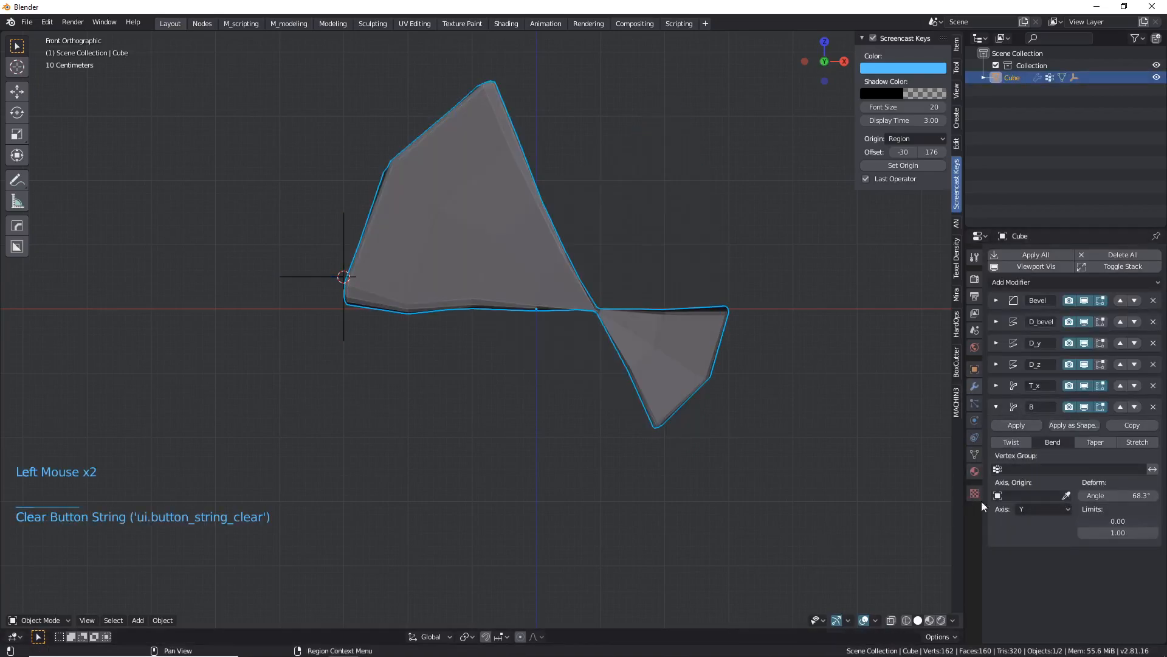
Switch the slab's B modifier to bend around the Z axis and set its angle to 102°.
left_click(1049, 510)
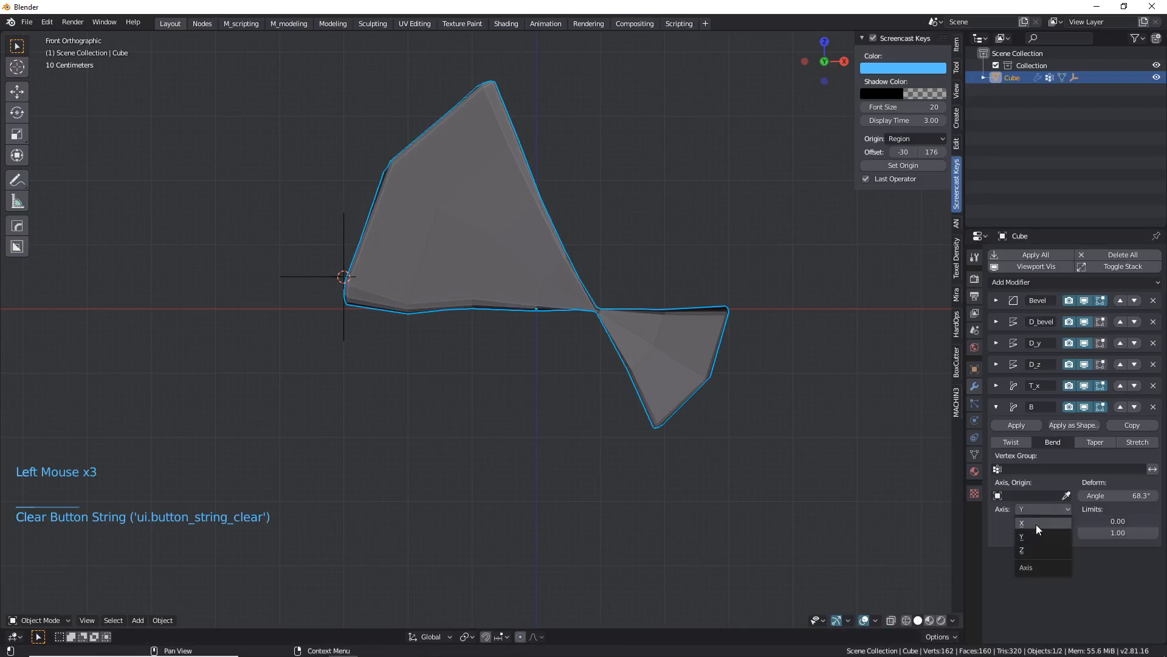
left_click(1039, 549)
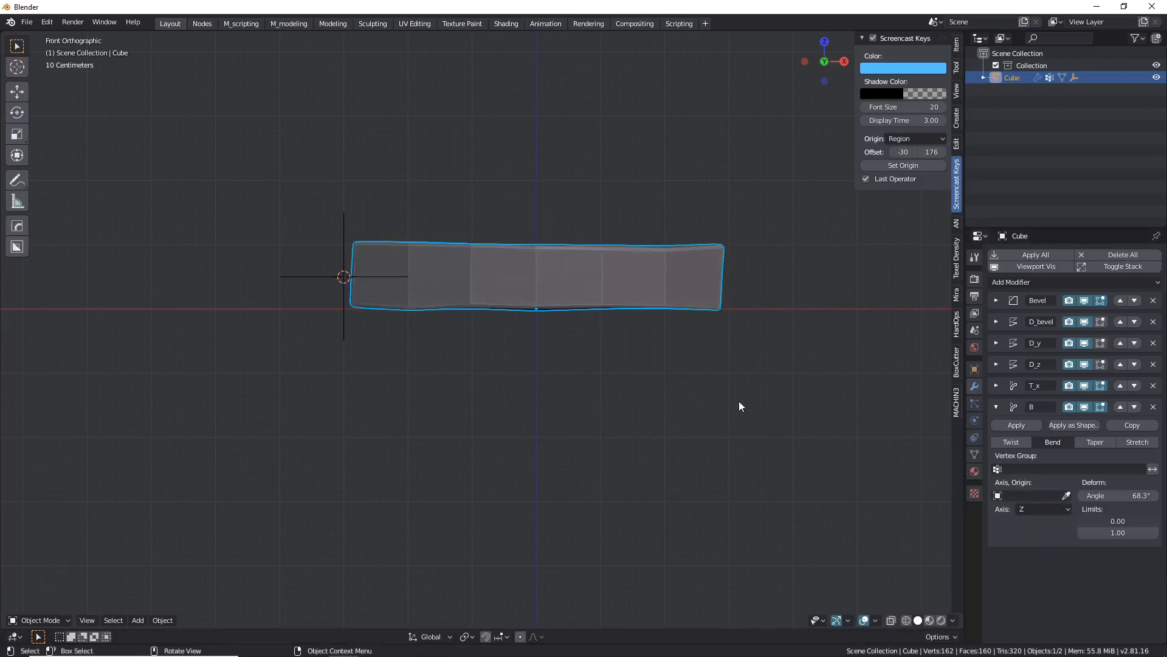
left_click_drag(1113, 498, 1119, 498)
middle_click_drag(406, 421, 588, 419)
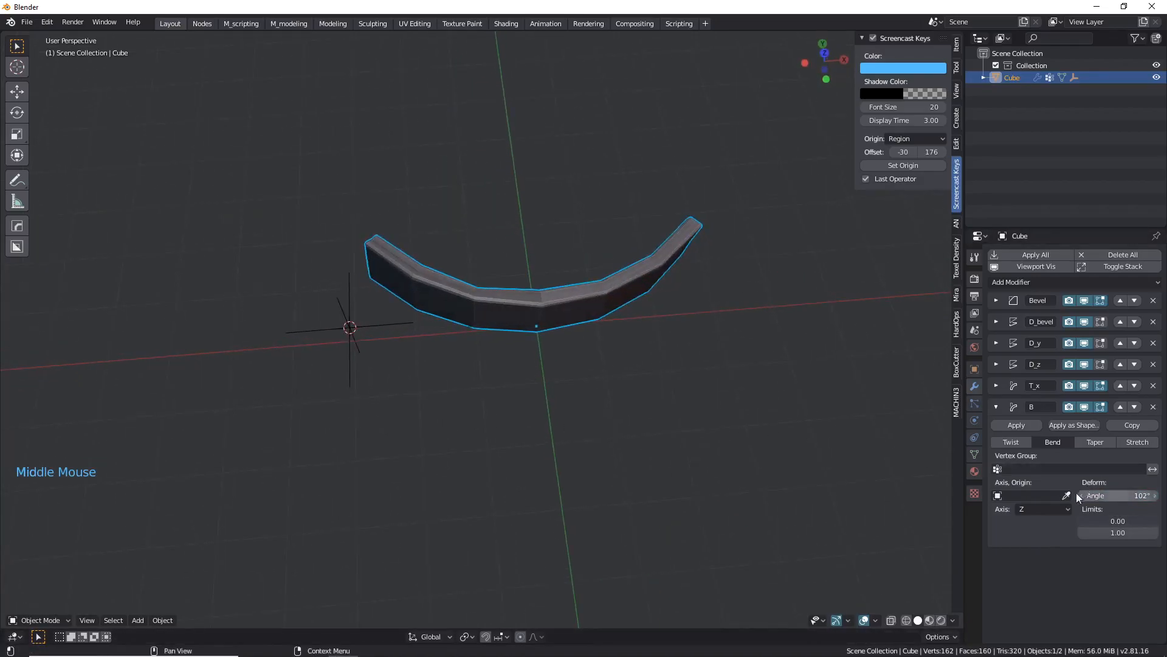
Try the X axis for the B modifier's bend and inspect the slab from another angle.
left_click(1044, 509)
left_click(1039, 522)
middle_click_drag(632, 362, 695, 283)
Set the B modifier's bend axis to Y and inspect the slab from the right and the front.
left_click(1040, 509)
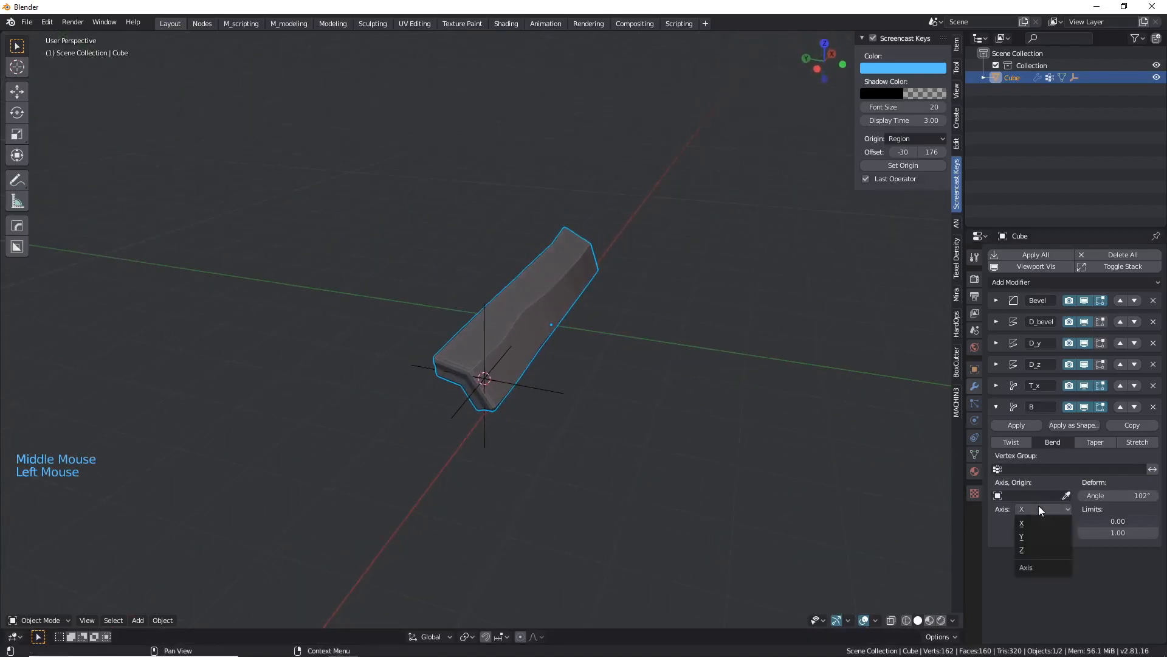
left_click(1034, 535)
middle_click_drag(691, 364, 584, 346)
key("KP_3")
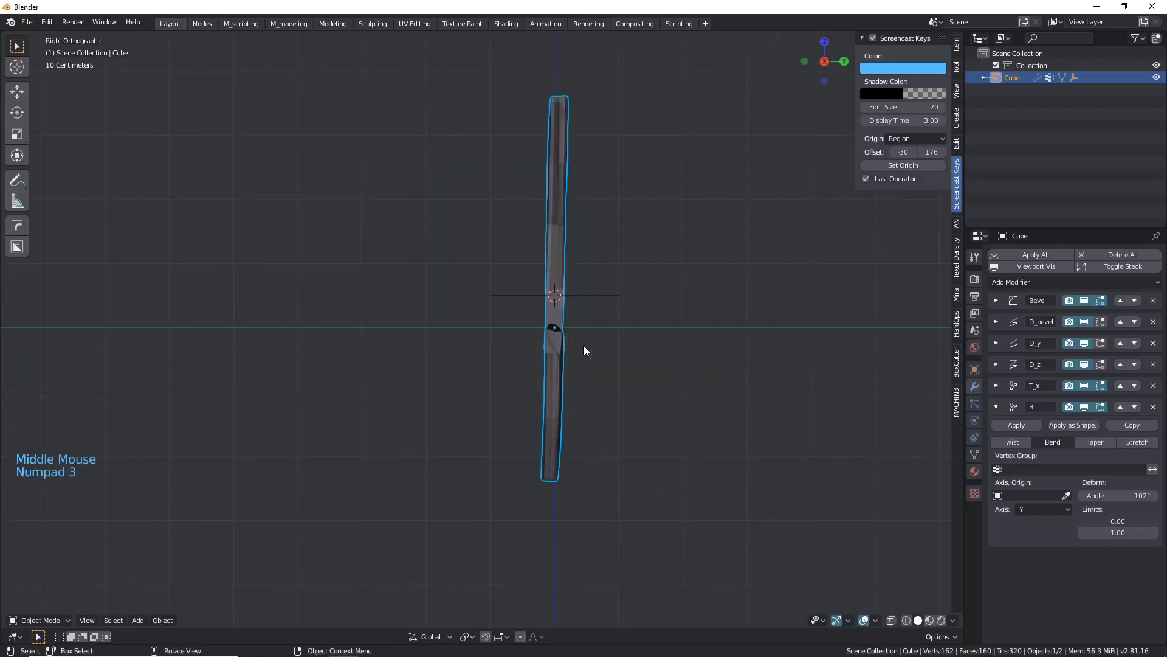
key("KP_1")
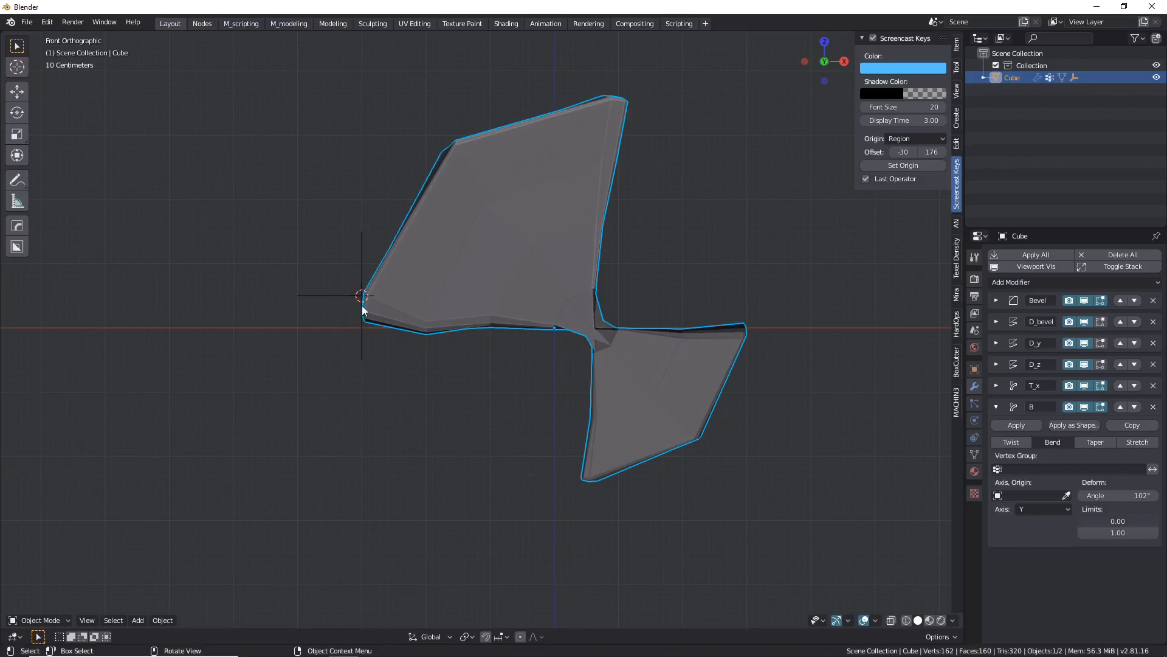
Assign the plank_bend_y empty as the B modifier's axis origin, then move the empty along X and undo that move.
left_click(1066, 498)
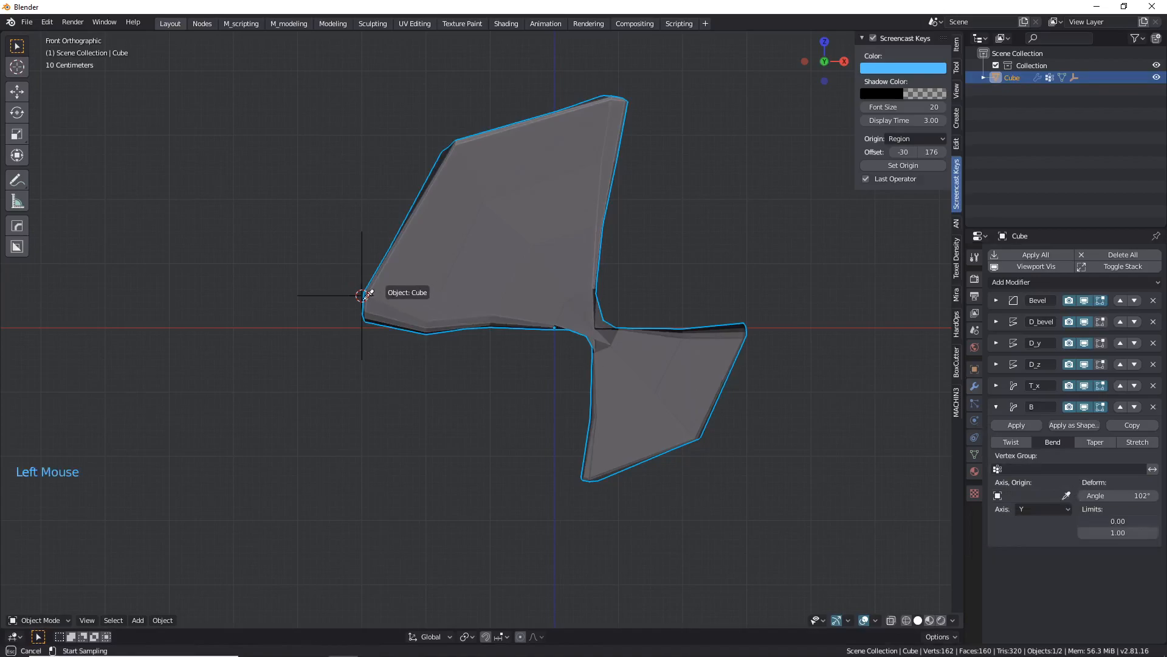
left_click(362, 265)
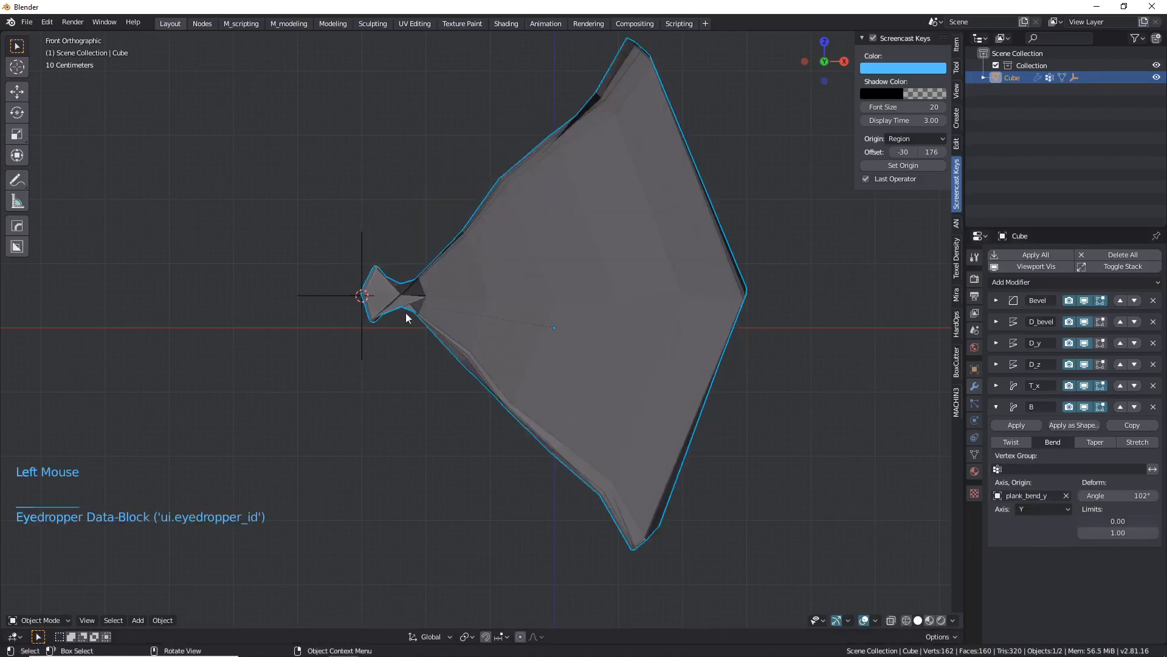
left_click(361, 270)
key("g")
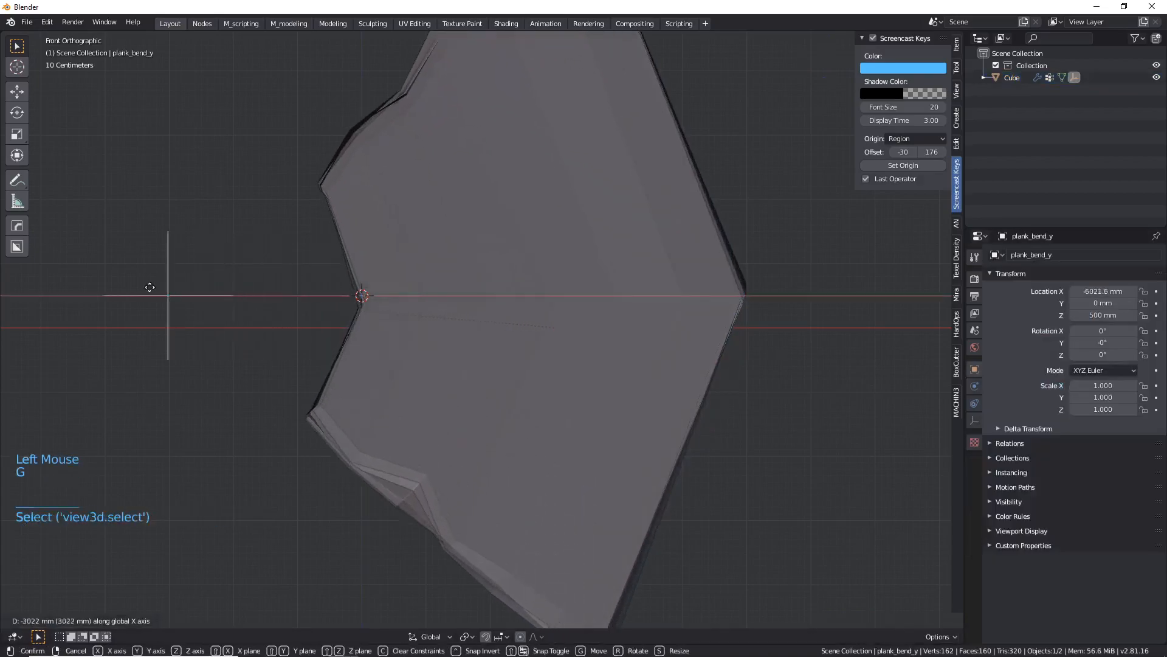
left_click(283, 320)
key("ctrl+z")
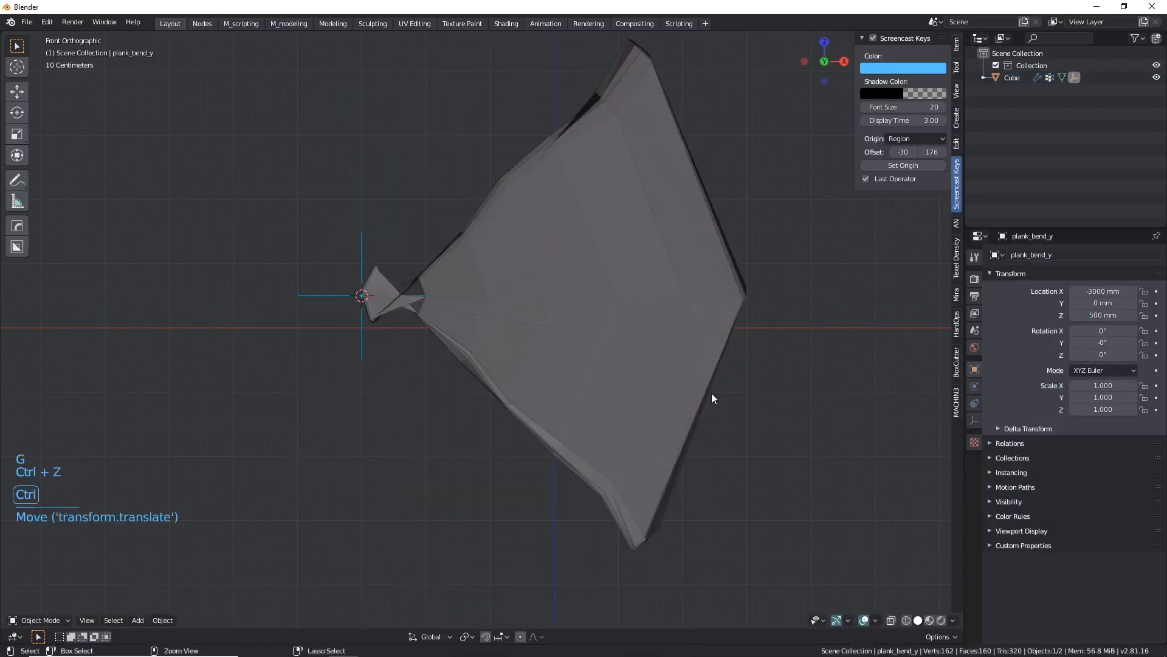
Set the slab's bend angle to 4.23° and try moving the plank_bend_y empty along X.
left_click(711, 393)
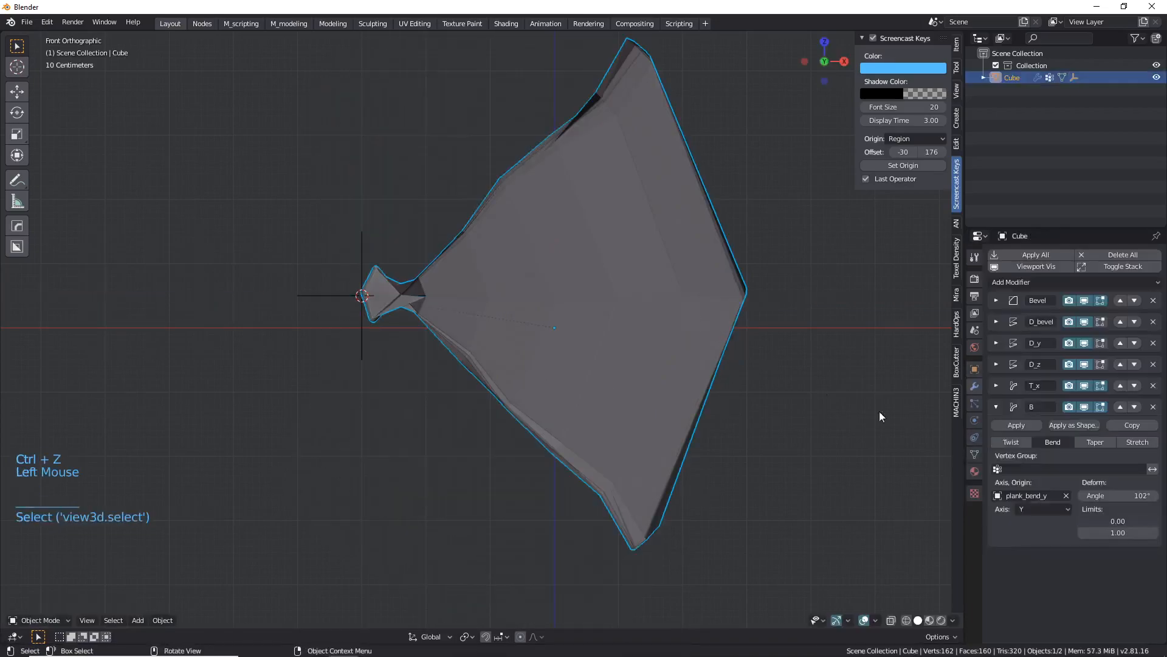
left_click_drag(1119, 496, 1078, 496)
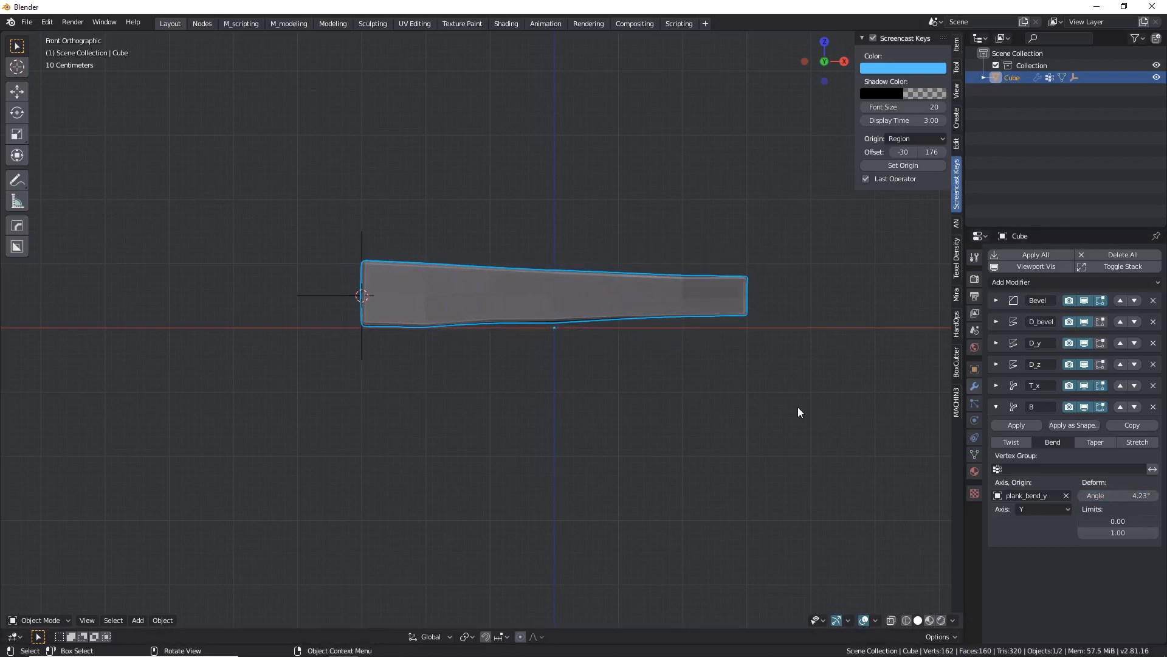
left_click(306, 297)
key("g")
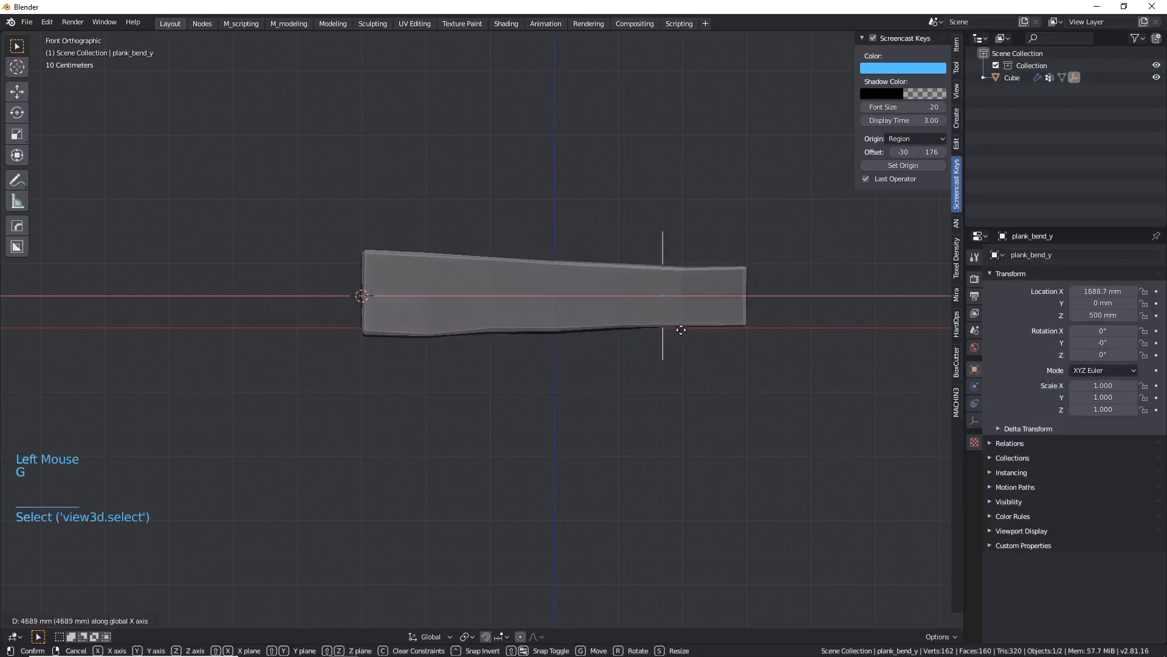
left_click(523, 329)
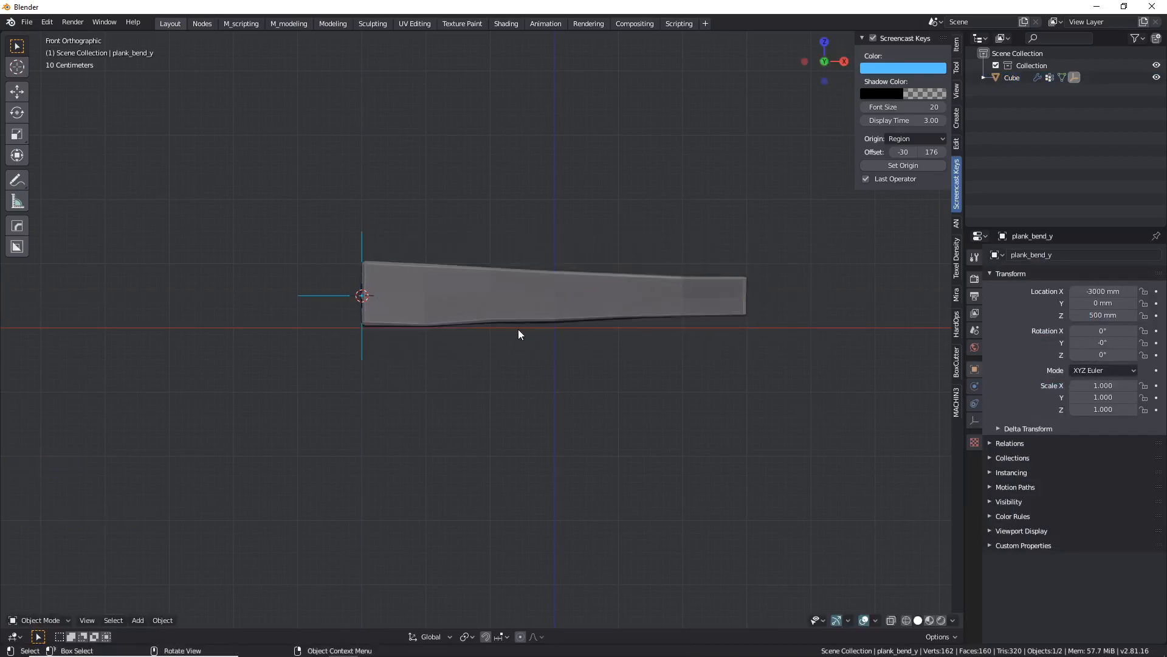
Apply the object transform to the slab.
left_click(524, 293)
scroll(524, 294, "down", 2)
middle_click_drag(533, 302, 517, 310)
scroll(517, 310, "down", 1)
scroll(517, 310, "up", 2)
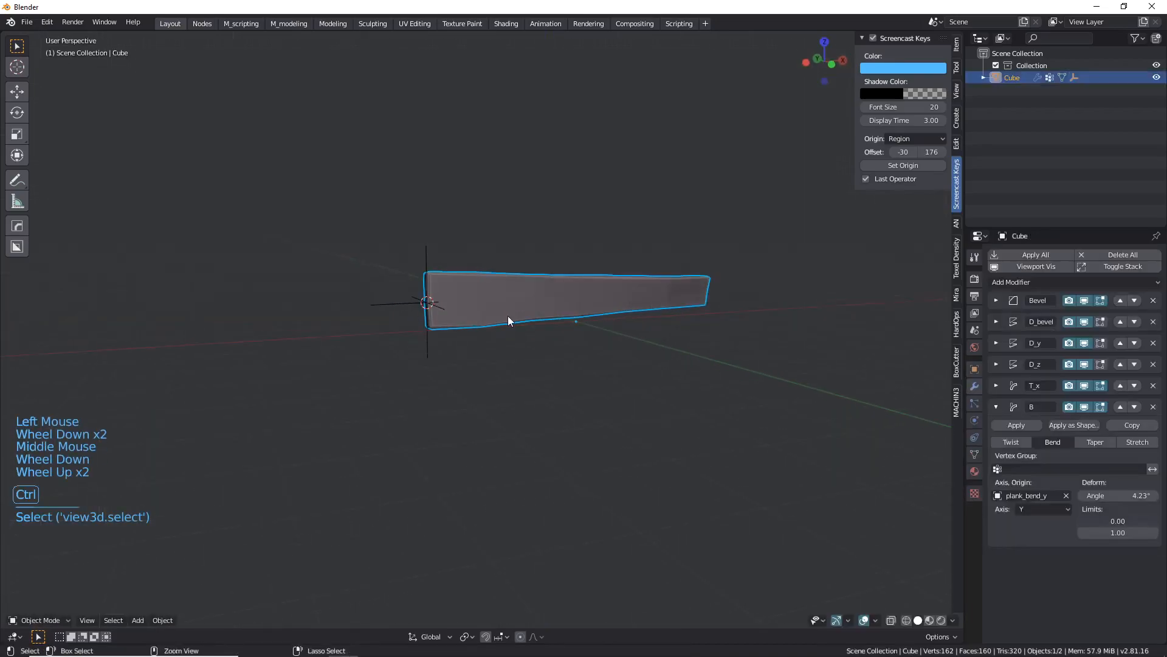
key("ctrl+a")
left_click(457, 304)
middle_click_drag(614, 286, 685, 393)
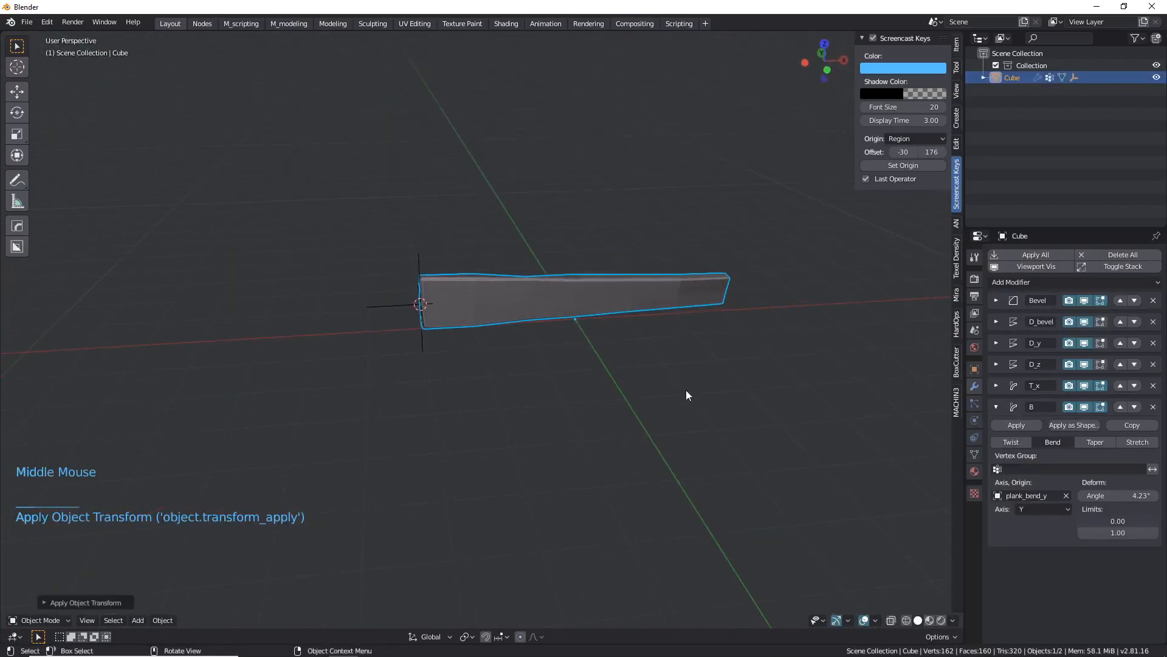
Clear the B modifier's axis origin, try another bend angle in the front view and undo the angle change.
left_click(1067, 494)
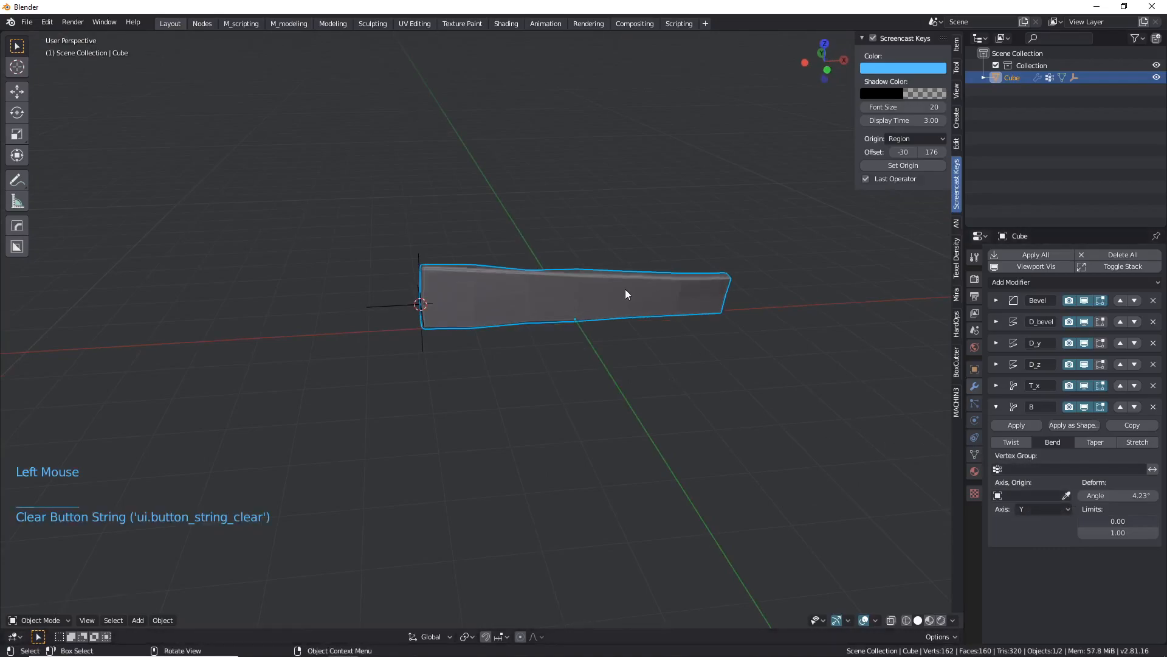
key("KP_3")
key("KP_1")
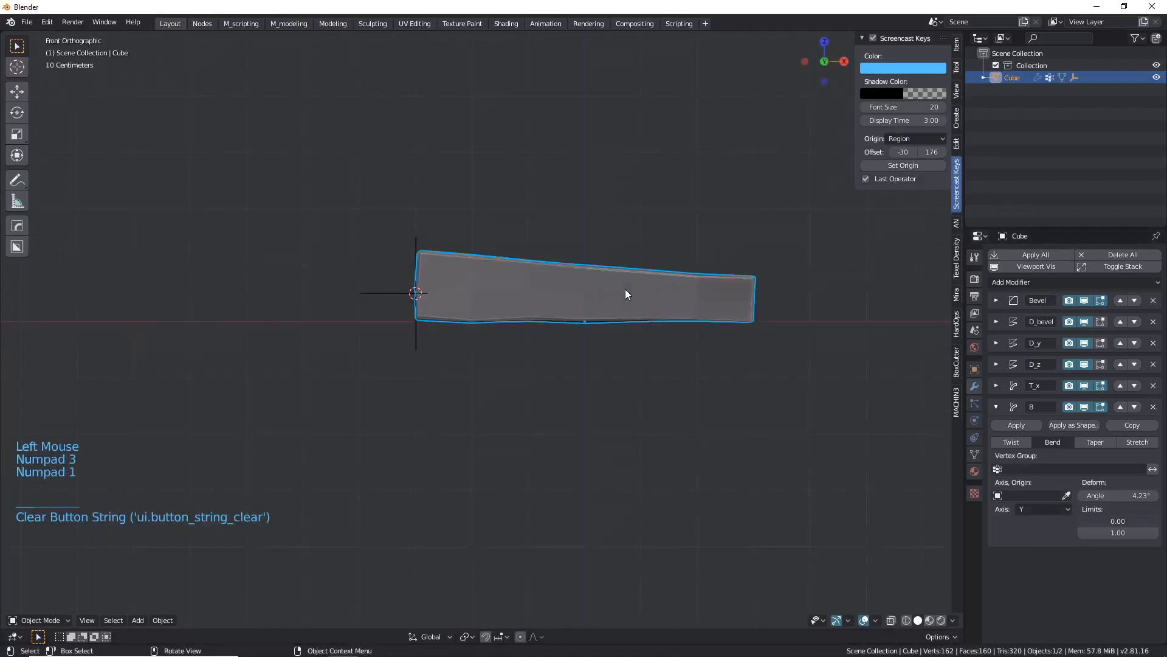
mouse_move(1112, 497)
left_mouse_down()
mouse_move(1138, 496)
mouse_move(1085, 497)
mouse_move(1137, 496)
mouse_move(1086, 496)
mouse_move(1107, 496)
left_mouse_up()
key("ctrl+z")
scroll(414, 322, "up", 2)
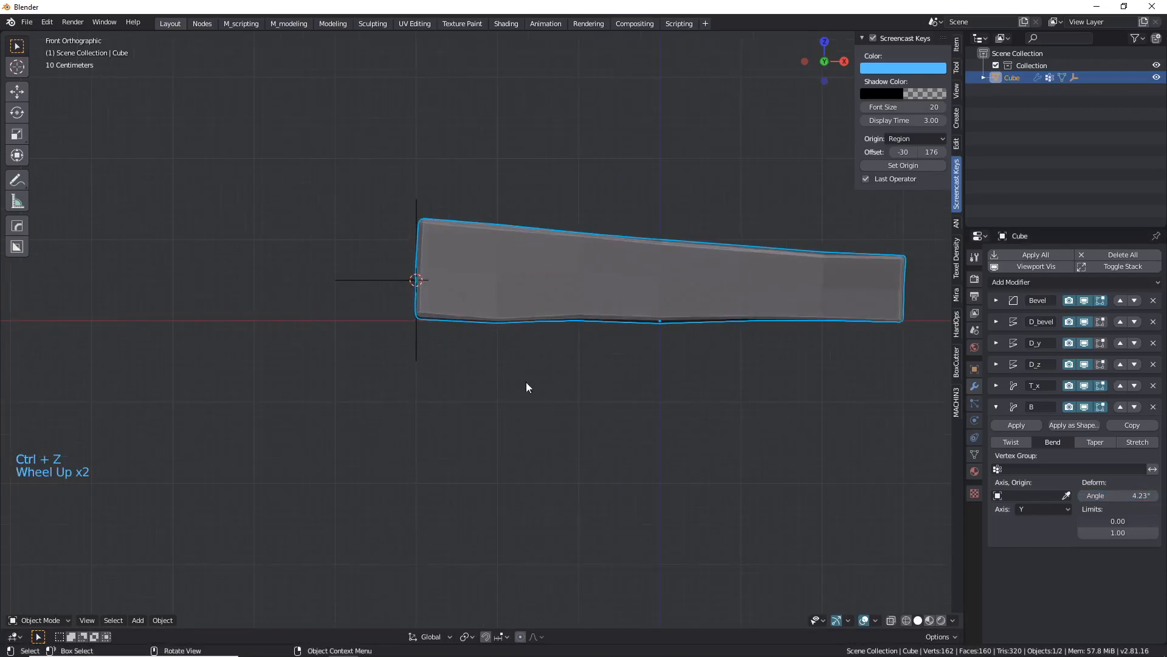
Place the 3D cursor on the two bottom edges at the slab's end next to the plank_bend_y empty.
key("Tab")
scroll(414, 303, "up", 2)
middle_click_drag(414, 302, 537, 321)
scroll(420, 325, "up", 3)
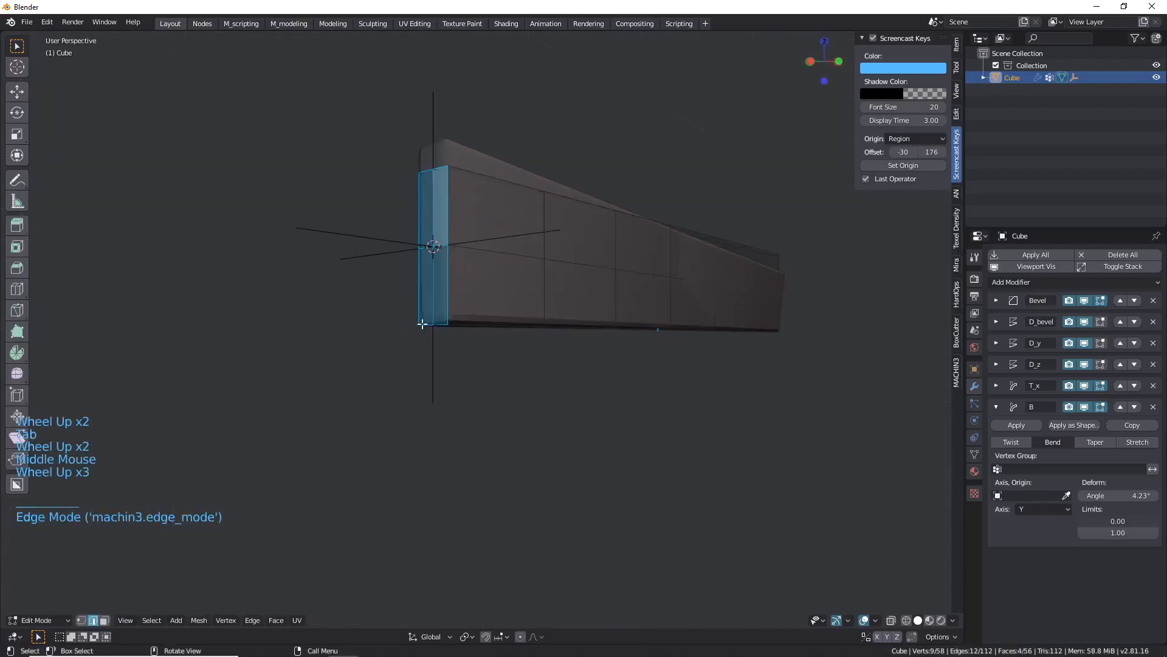
left_click(424, 327)
left_click(513, 342, "shift")
key("shift+s")
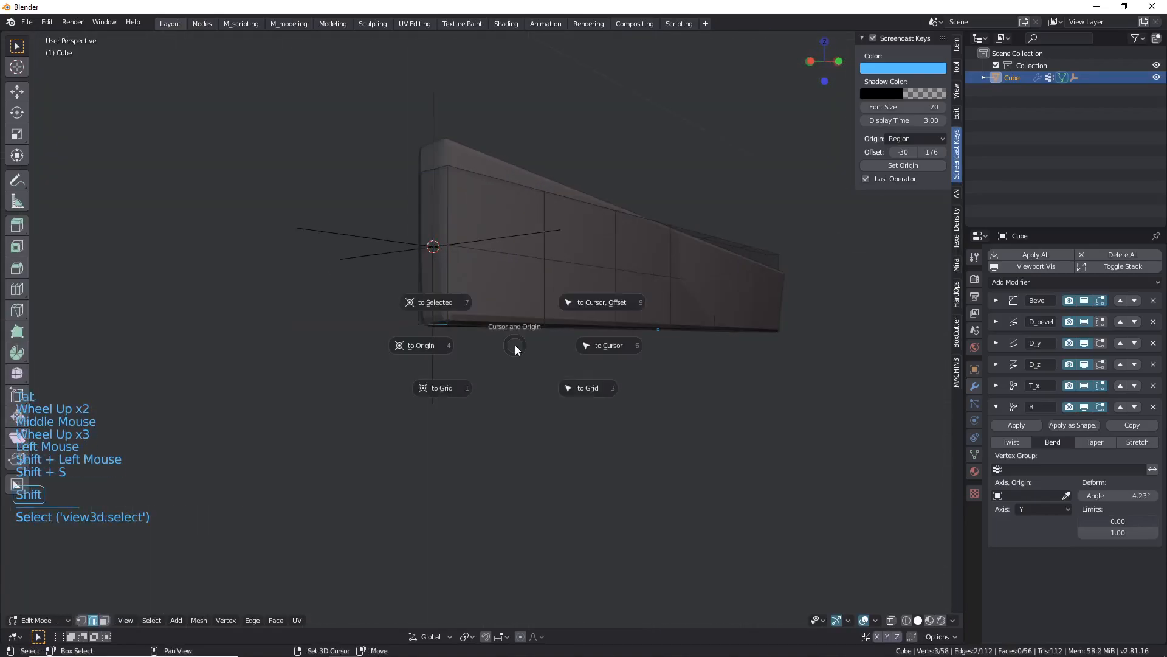
left_click(429, 305)
key("Tab")
Snap the plank_bend_y empty to the 3D cursor at the slab's bottom end.
key("KP_3")
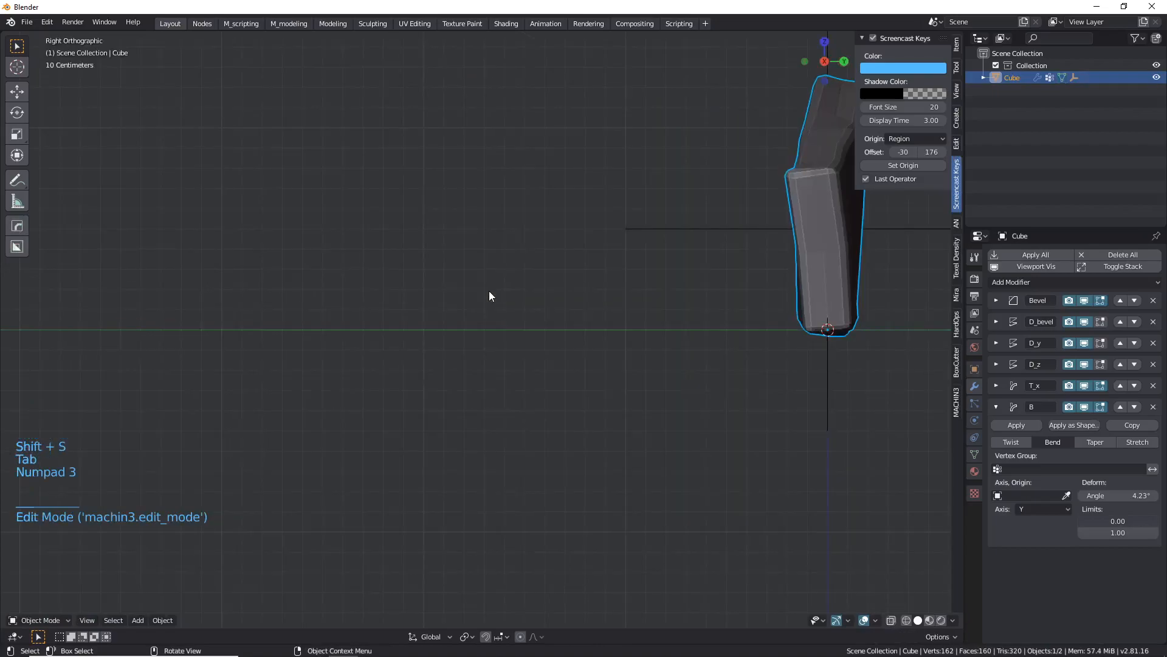
key("KP_1")
scroll(489, 292, "down", 5)
middle_click_drag(490, 263, 497, 359, "shift")
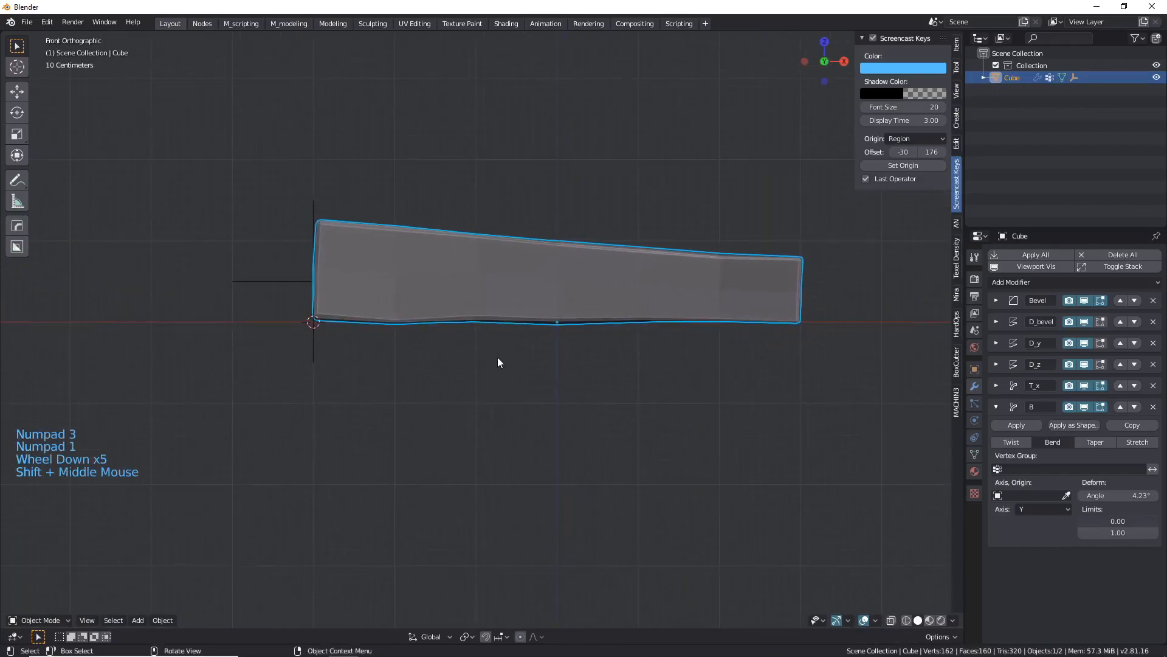
left_click(256, 281)
scroll(307, 325, "up", 3)
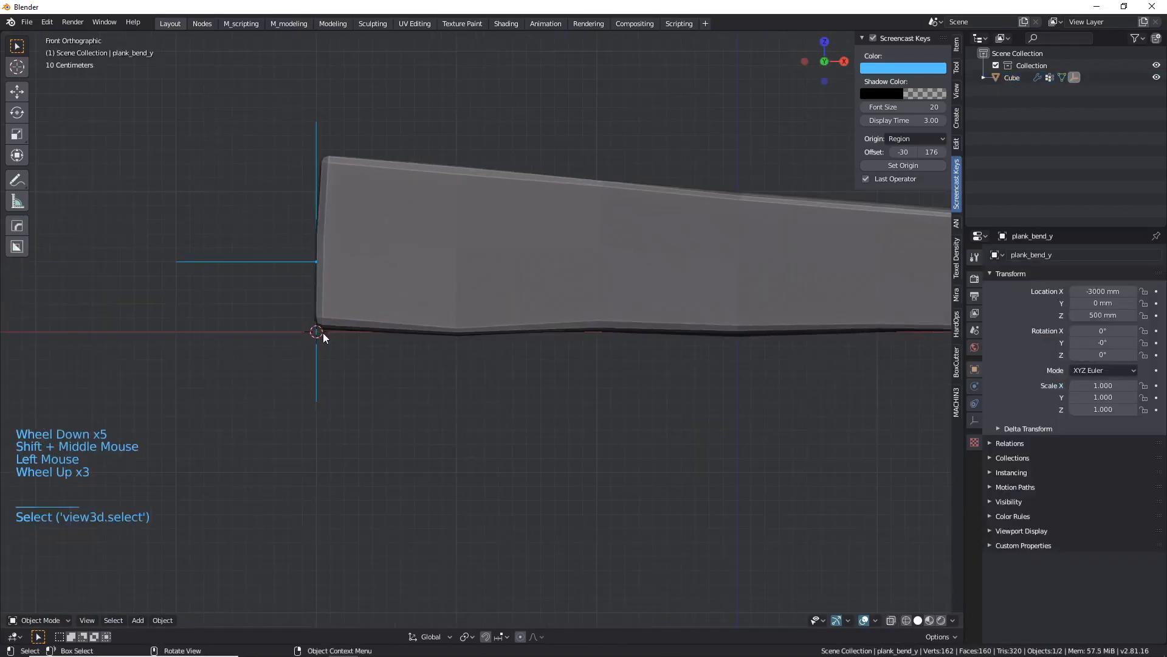
scroll(323, 333, "down", 3)
key("shift+s")
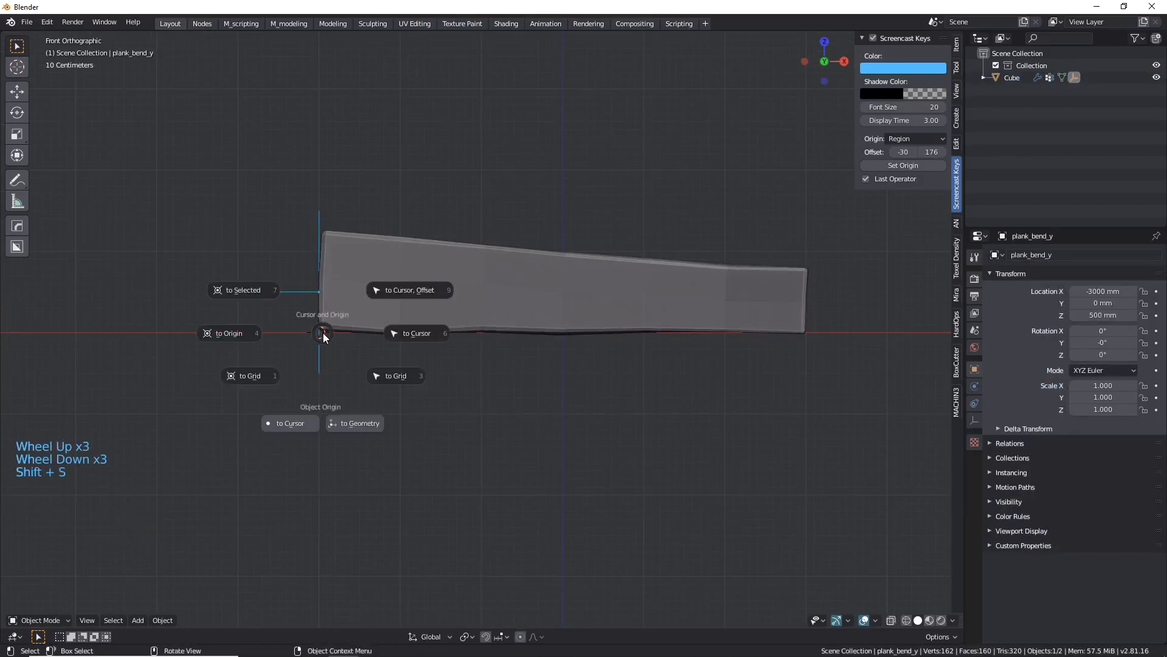
key("shift+s")
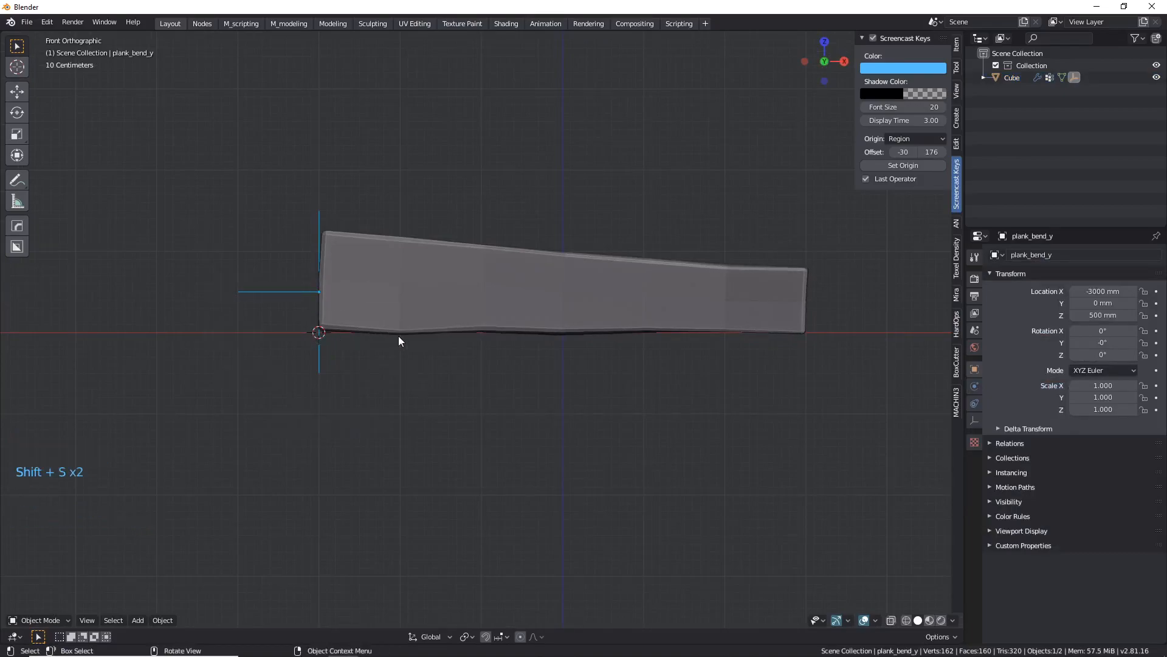
key("shift+s")
left_click(447, 331)
Assign the plank_bend_y empty as the slab's B modifier origin and set the bend angle to -3.57°.
scroll(449, 333, "down", 3)
left_click(567, 326)
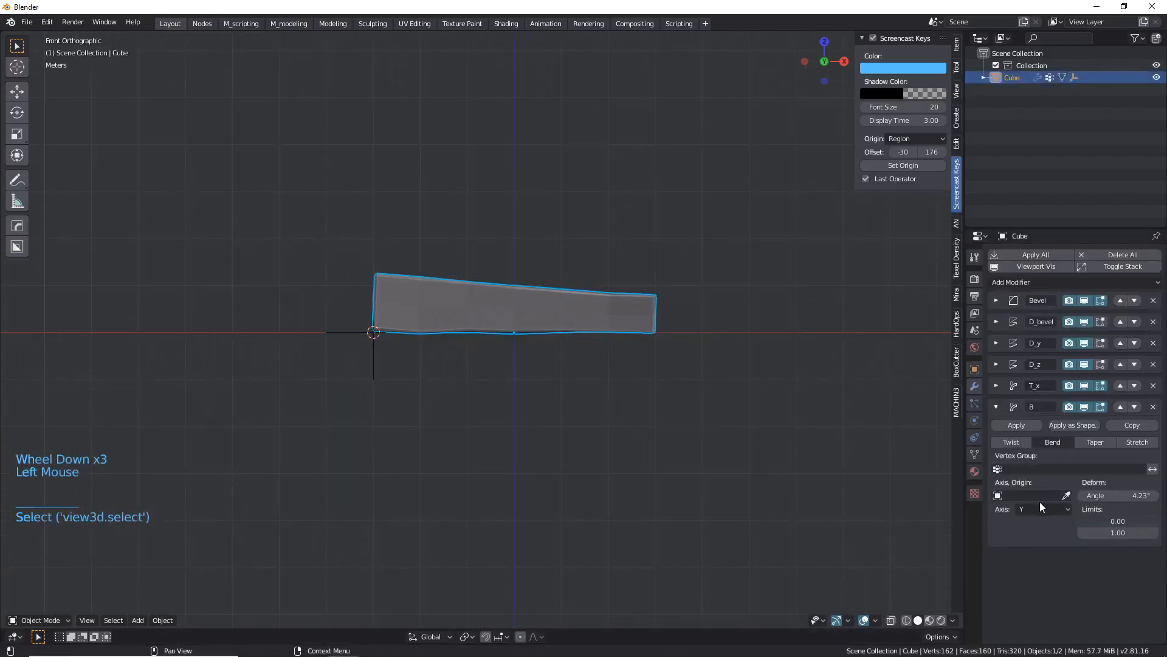
left_click(389, 356)
left_click(1065, 495)
left_click(385, 348)
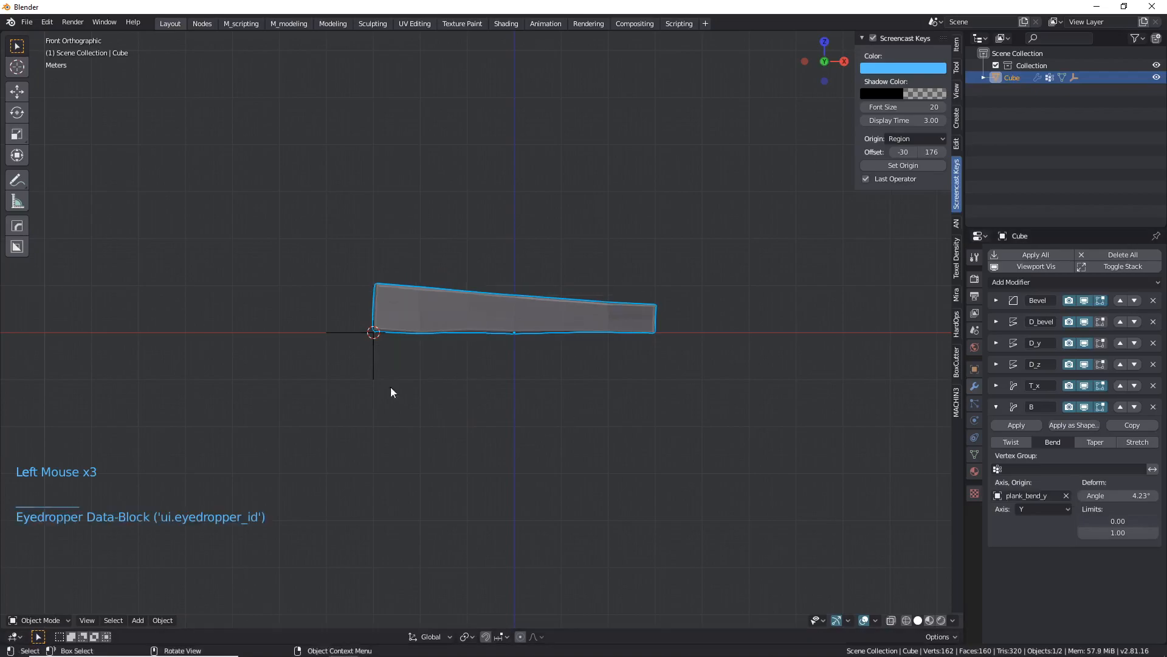
mouse_move(1091, 495)
left_mouse_down()
mouse_move(1122, 495)
mouse_move(1070, 496)
mouse_move(1091, 496)
left_mouse_up()
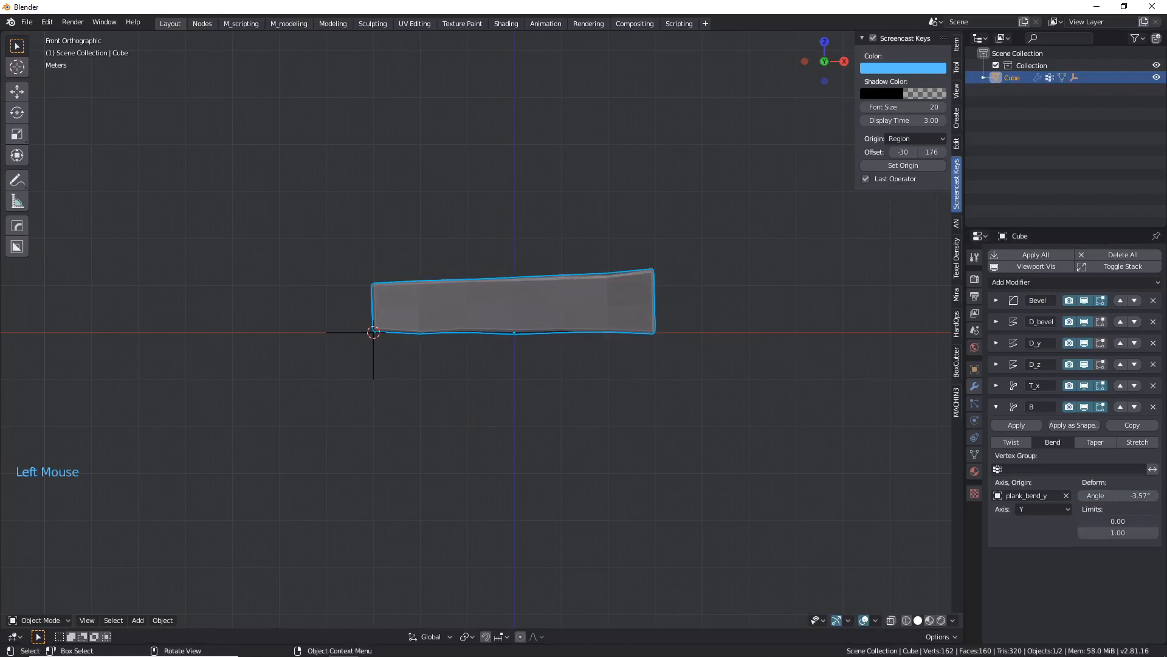
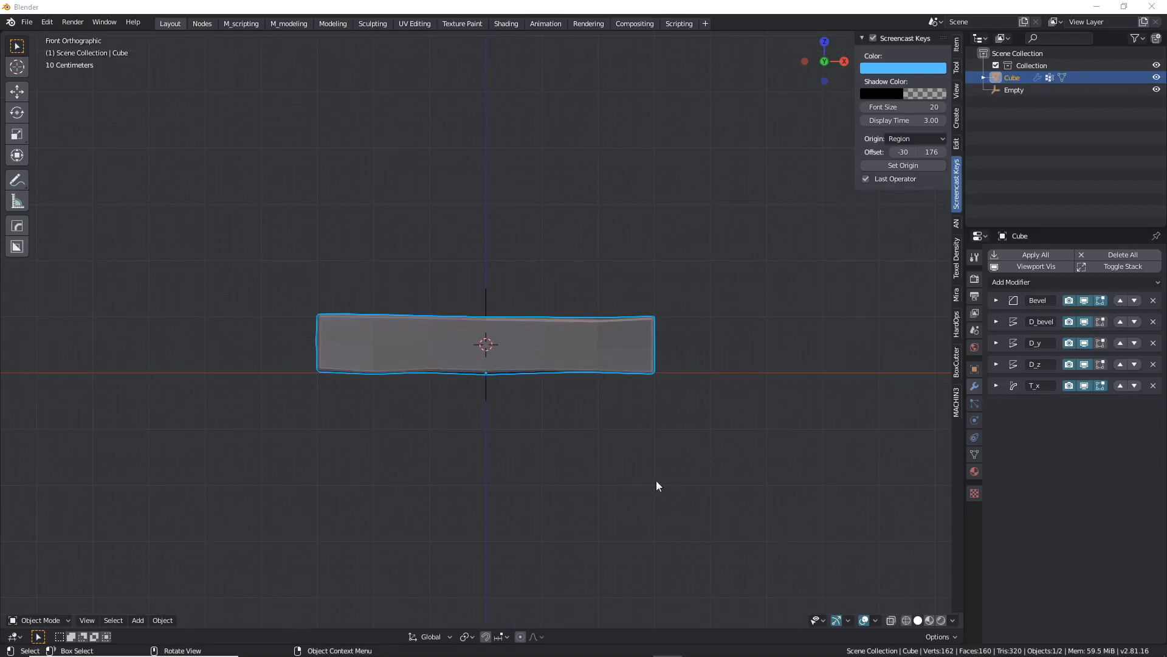
Move the empty at the slab's centre -5000 mm along the X axis.
middle_click_drag(529, 318, 560, 331)
scroll(512, 382, "up", 2)
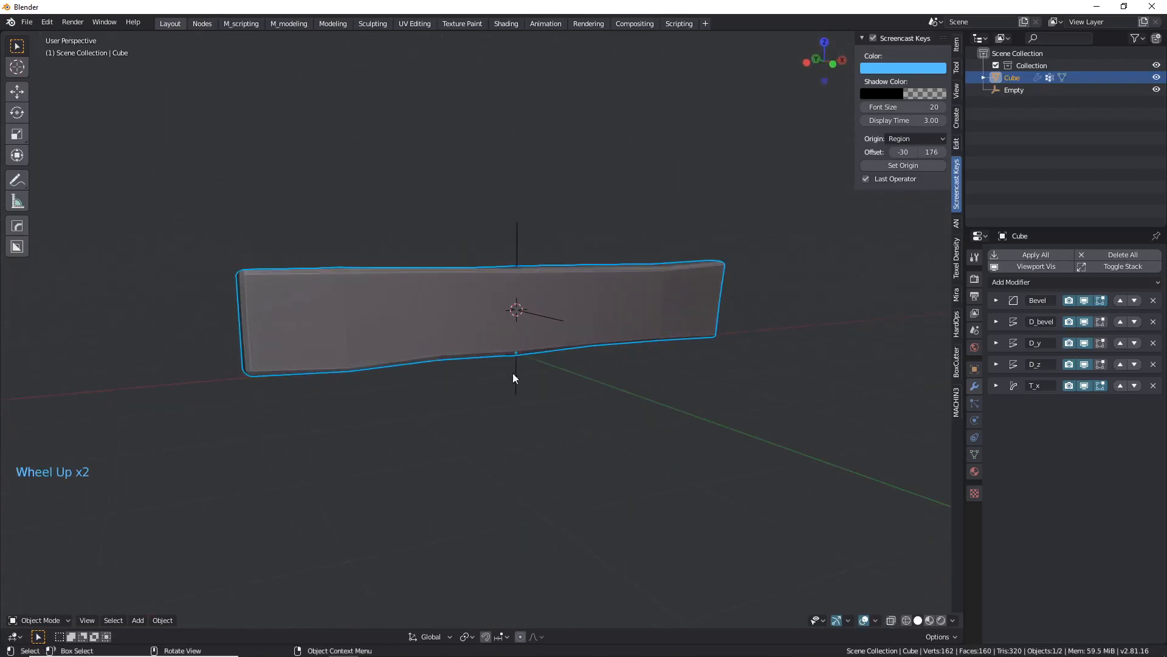
left_click(548, 316)
scroll(548, 317, "down", 3)
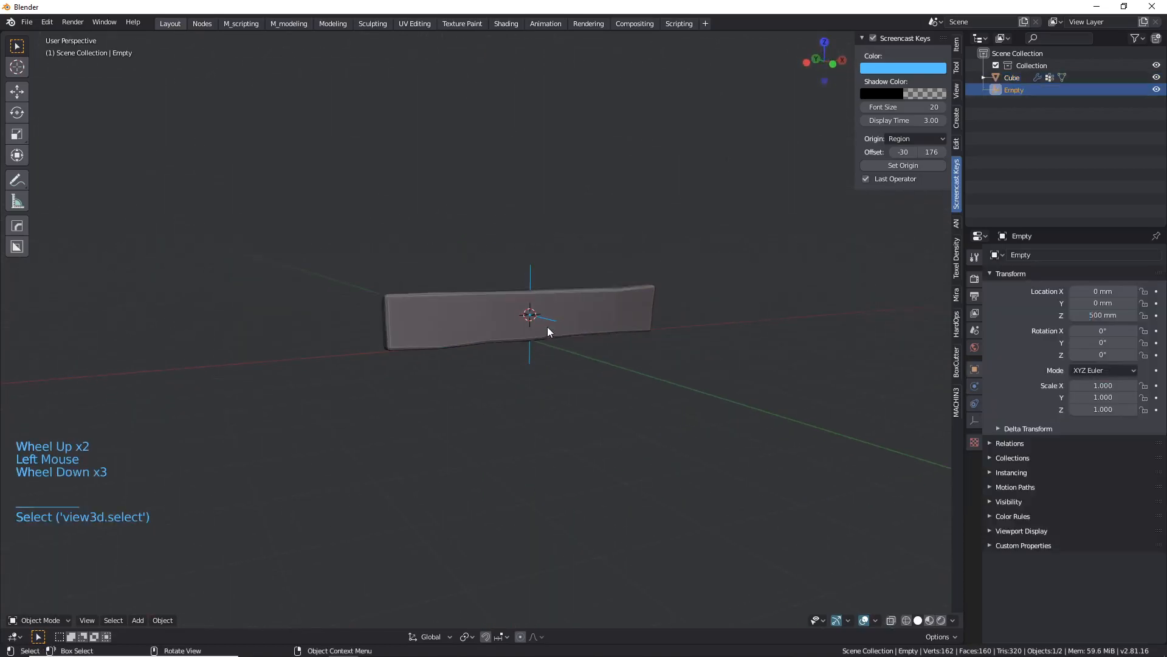
middle_click_drag(535, 317, 529, 322)
key("g")
key("x")
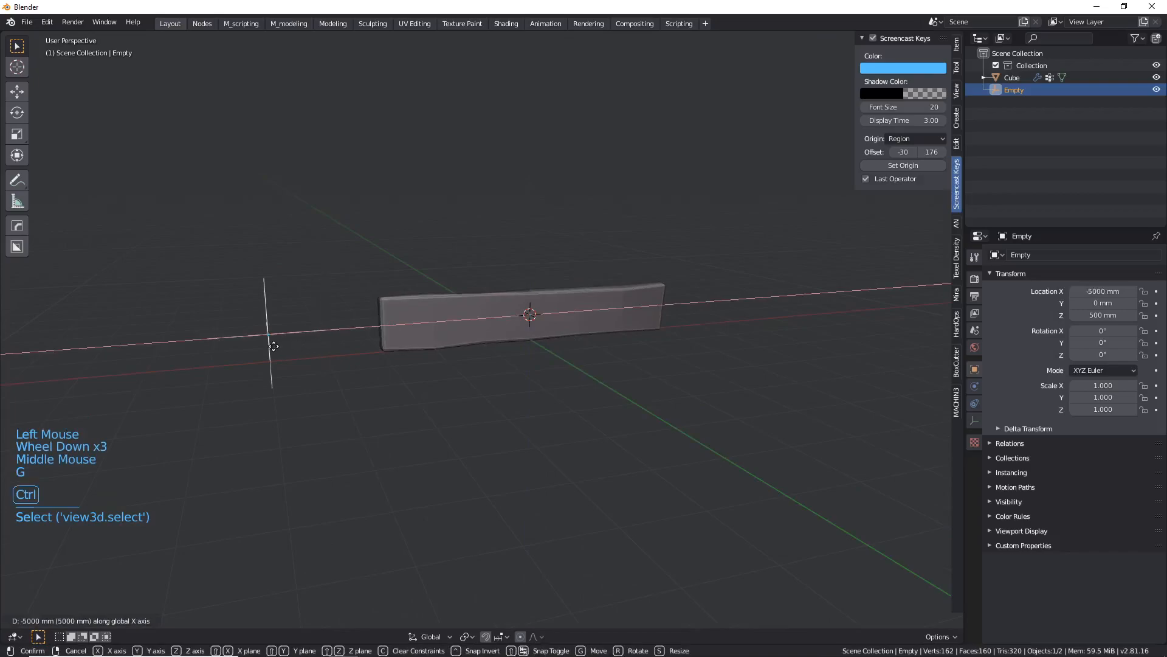
left_click(273, 345, "ctrl")
Select the slab and show it in the front view.
scroll(441, 345, "up", 1)
scroll(605, 338, "up", 1)
middle_click_drag(447, 346, 479, 331)
left_click(621, 345)
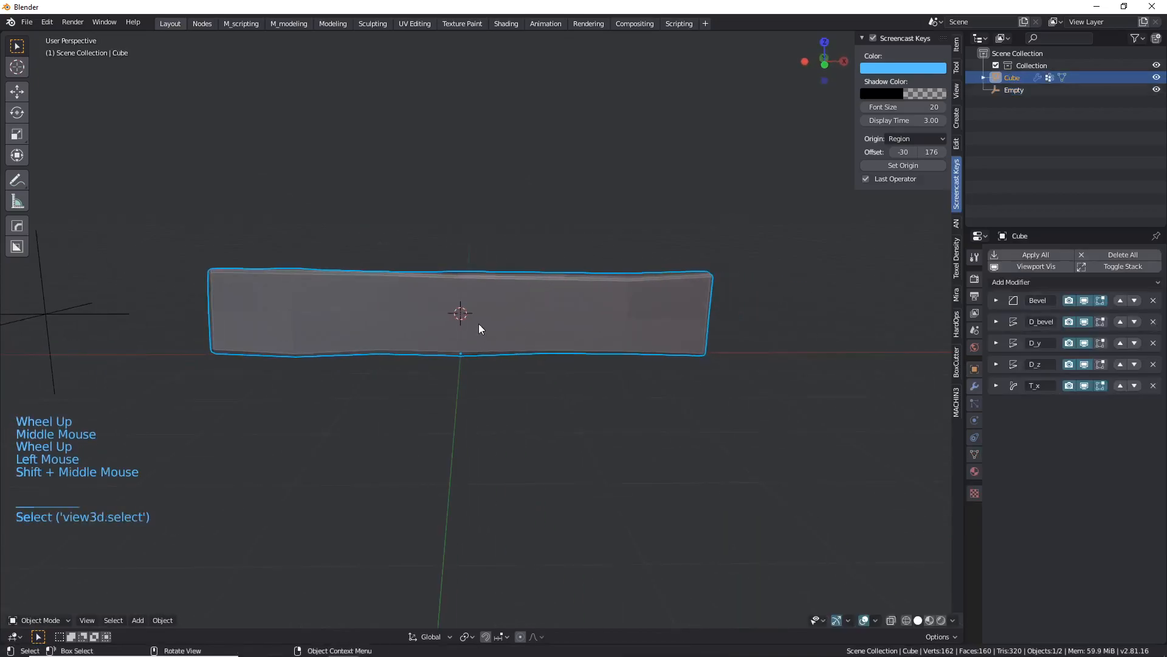
key("KP_1")
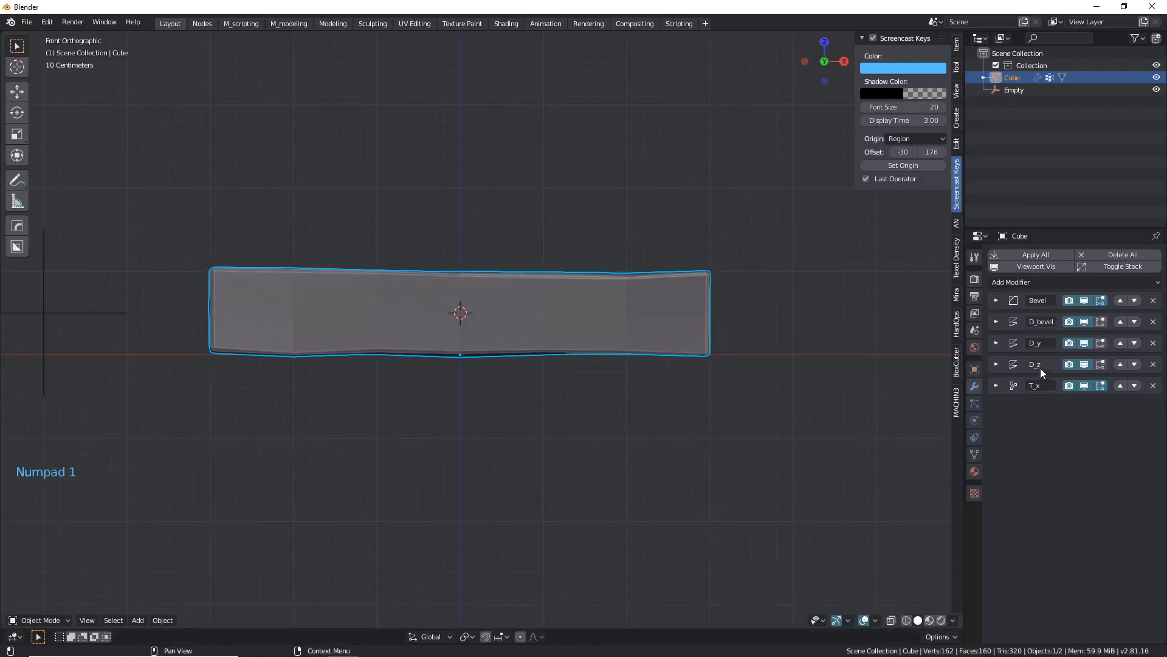
Add a Simple Deform modifier to the slab below T_x and set its mode to Taper.
left_click(1019, 284)
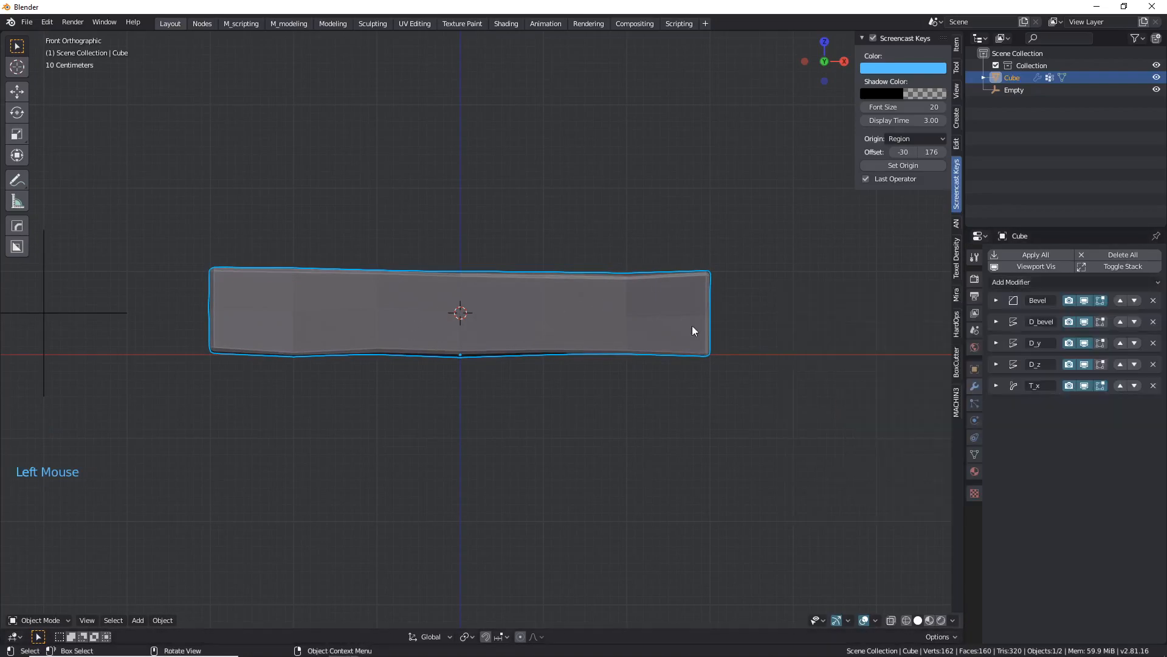
left_click(1038, 283)
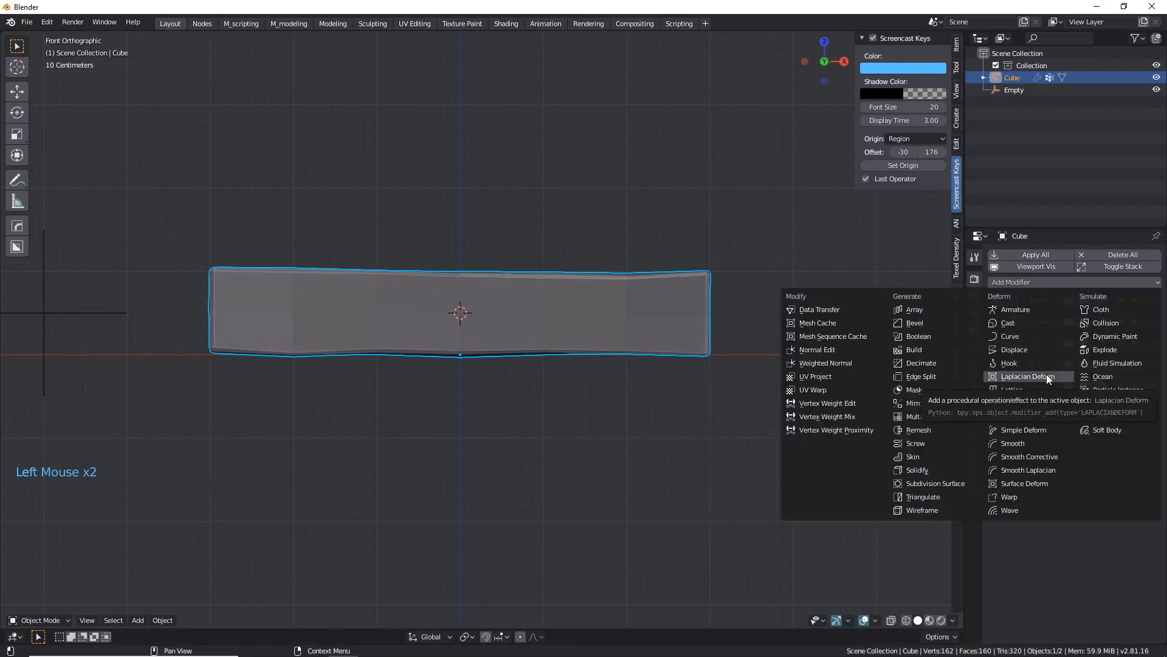
left_click(1031, 428)
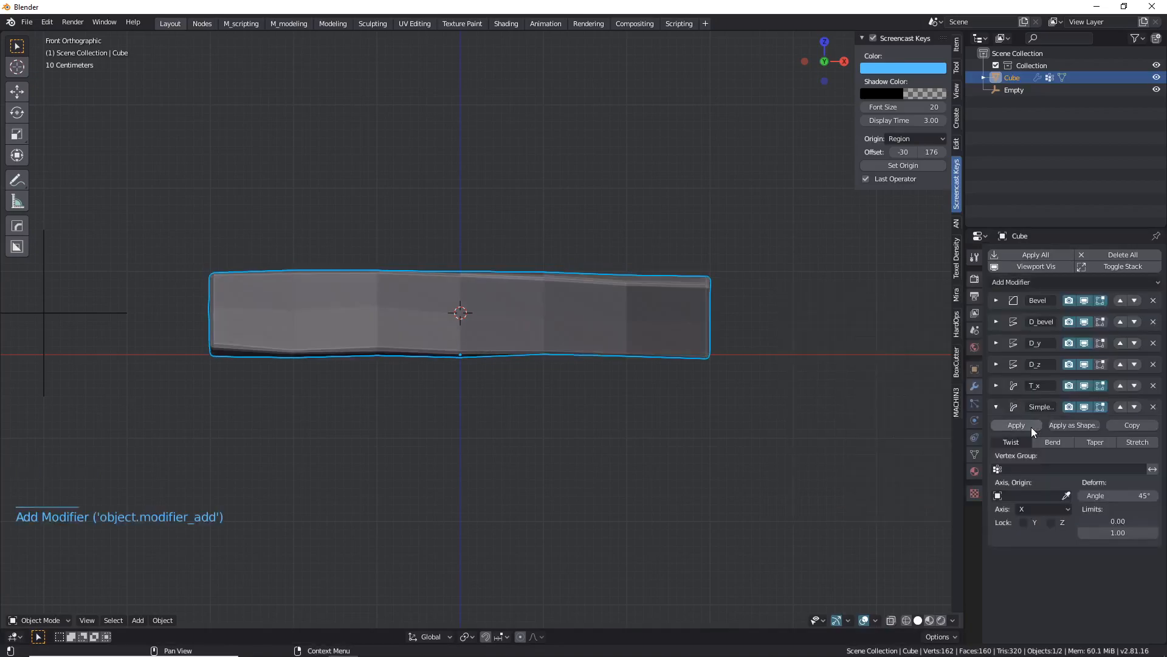
left_click(1093, 441)
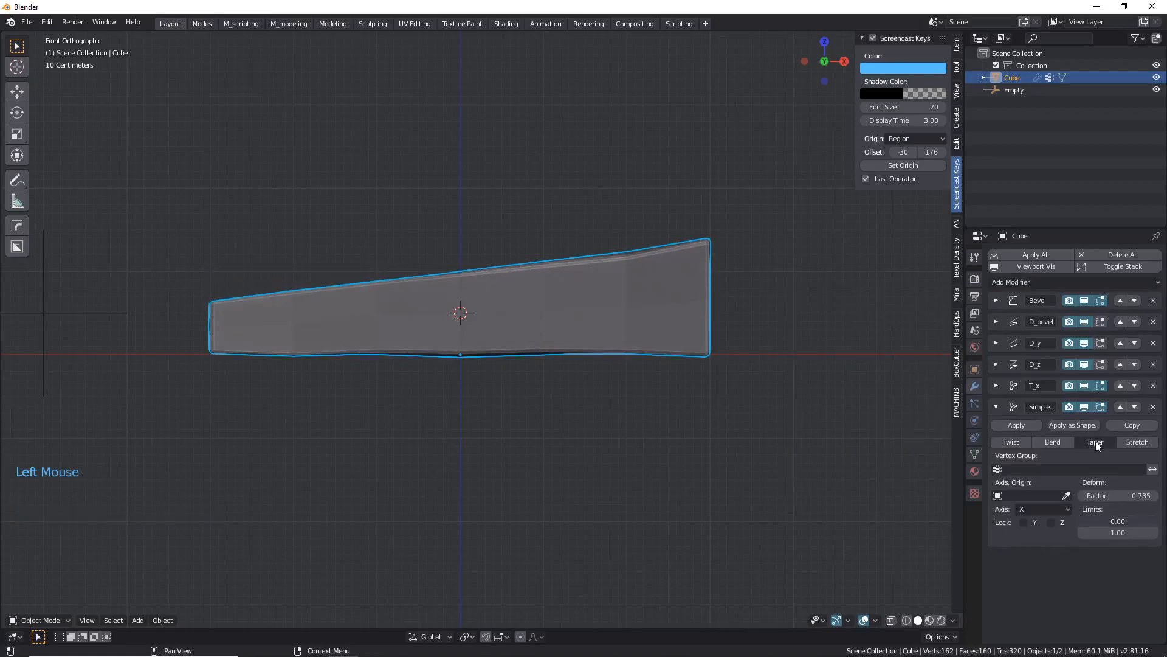
Try the Y and Z axis locks on the taper deform, leaving both axes unlocked.
left_click(1023, 523)
left_click(1050, 521)
left_click(1051, 522)
left_click(1051, 522)
left_click(1050, 521)
left_click(1050, 521)
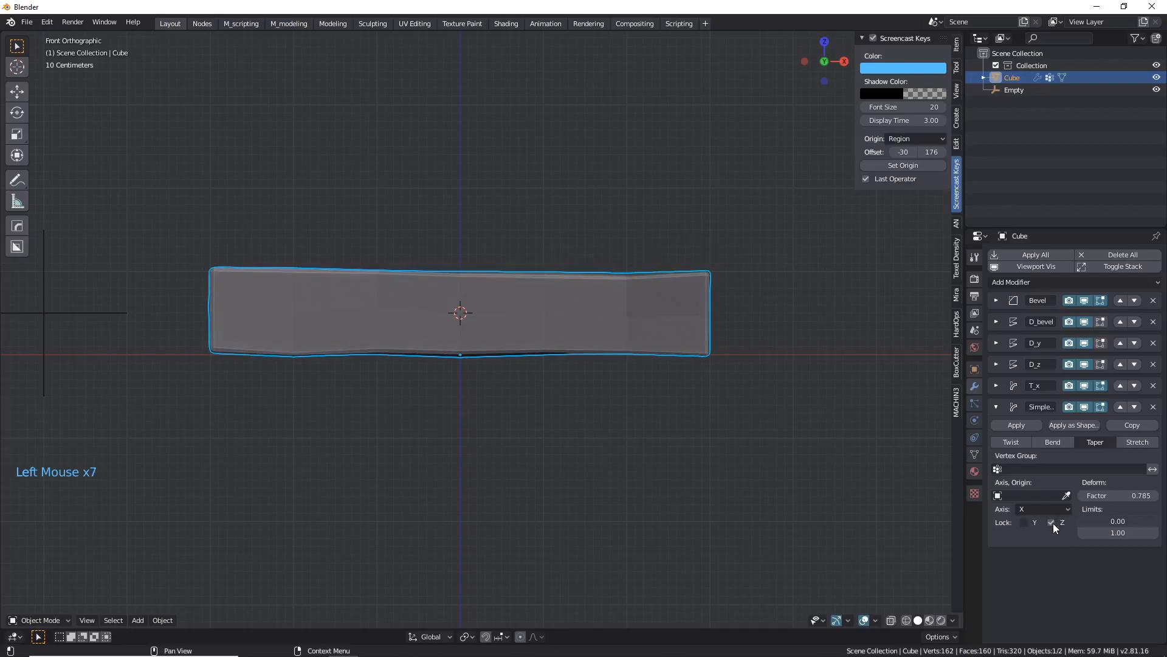
left_click(1052, 522)
Set the taper deform's factor to 0.193 and rename the modifier taper.
mouse_move(1119, 496)
left_mouse_down("shift")
mouse_move(1078, 495)
mouse_move(1132, 496)
left_mouse_up("shift")
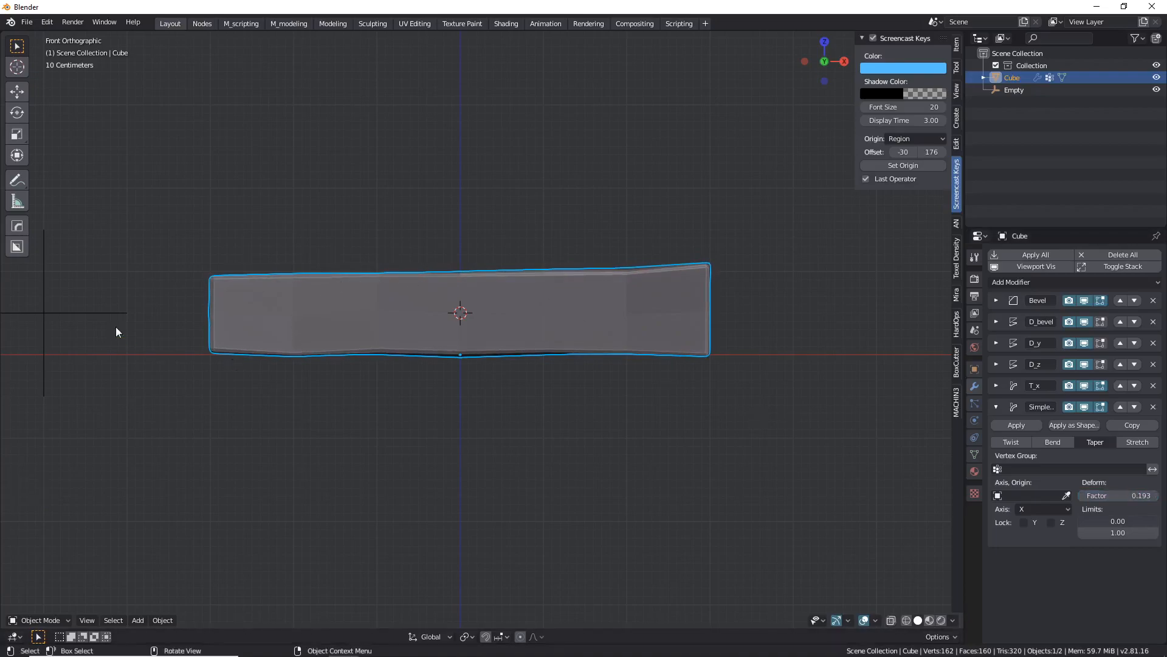
left_click(1042, 406)
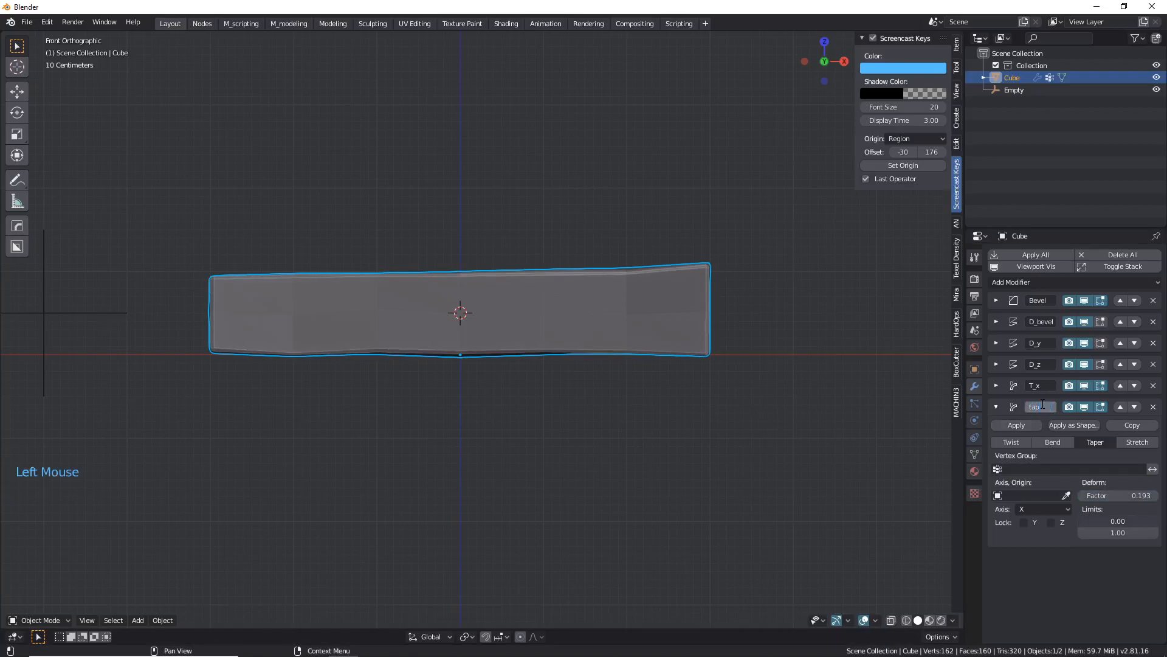
type("7")
left_click(998, 411)
left_click(997, 411)
left_click(997, 411)
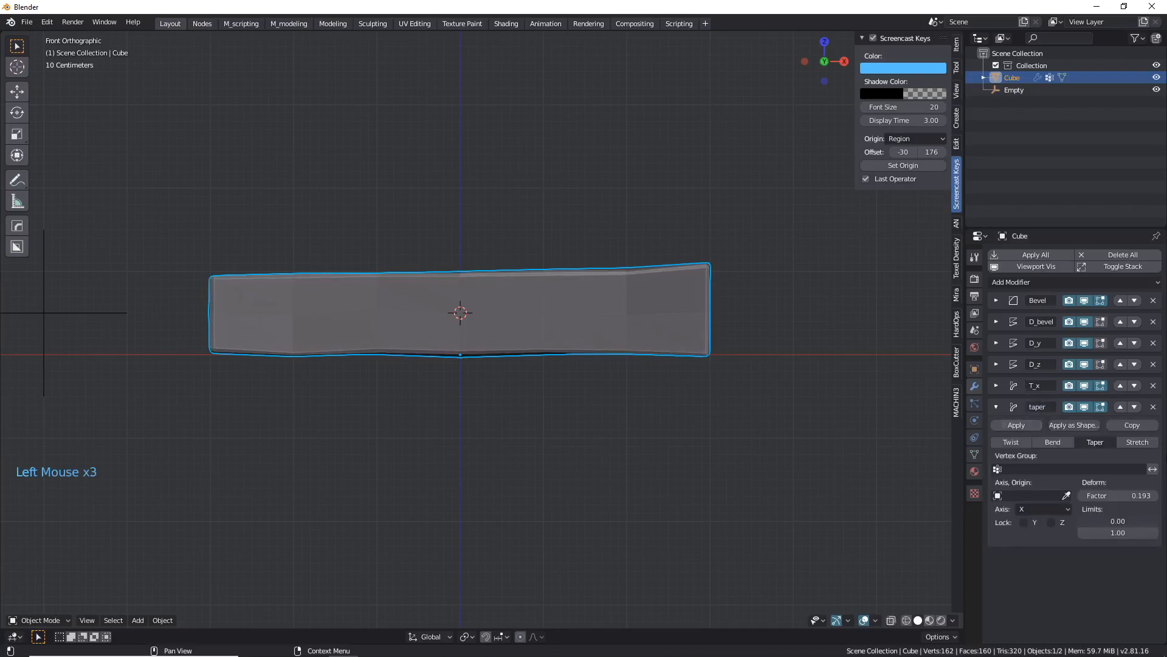
Duplicate the taper modifier and set the copy's factor to -0.627.
left_click(1142, 427)
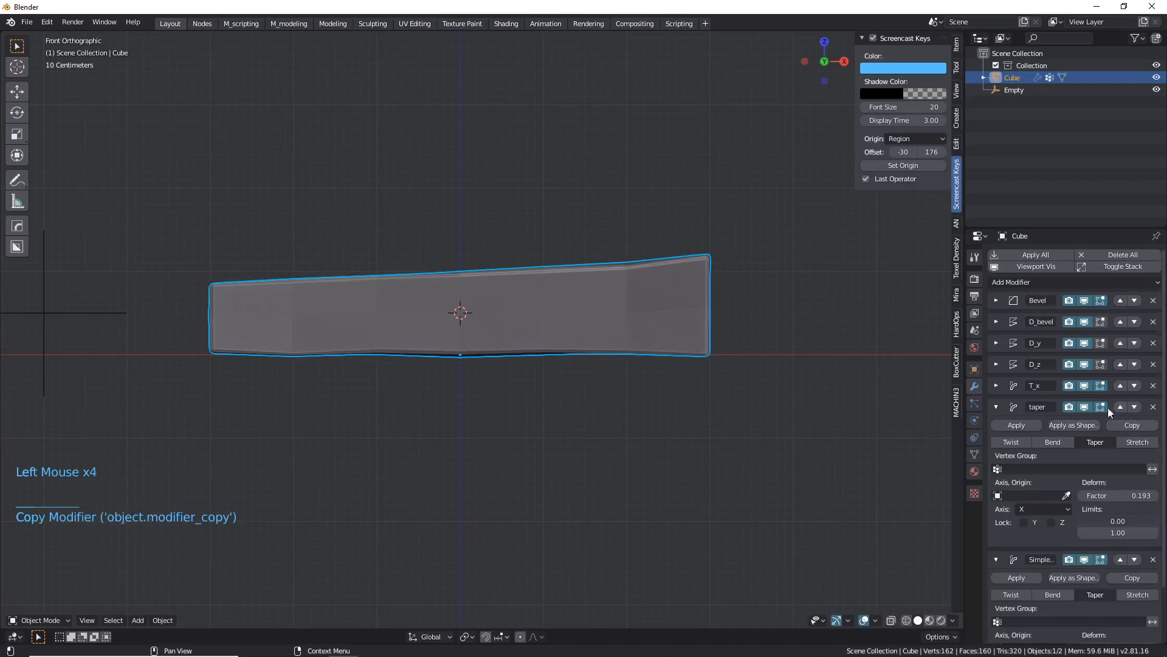
left_click(996, 407)
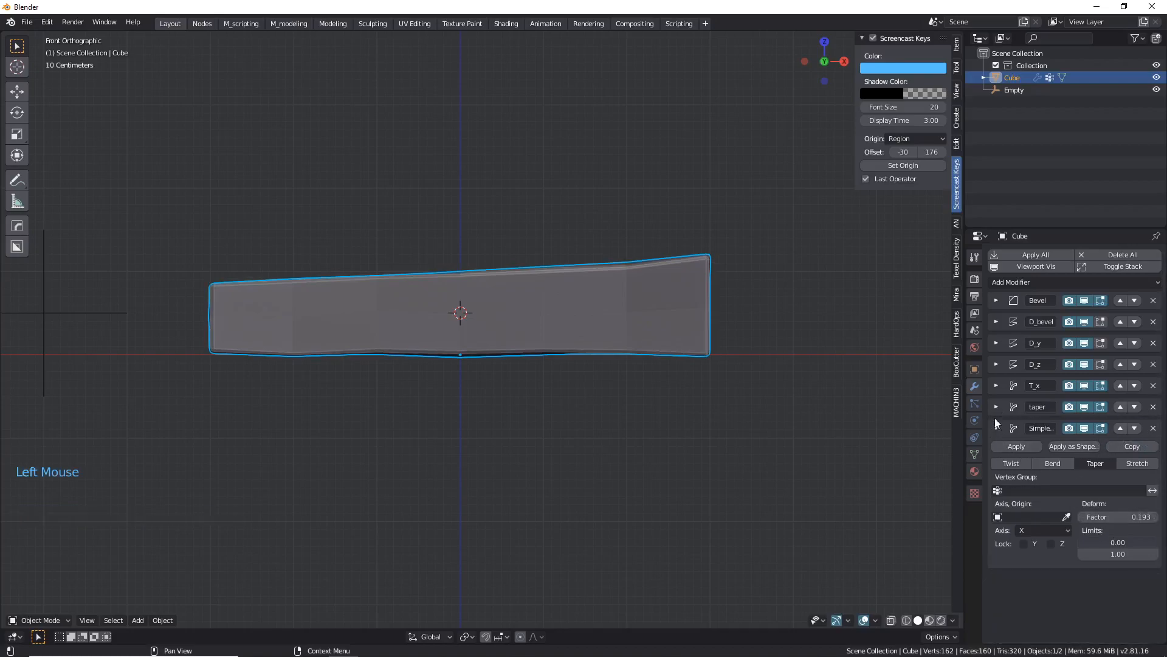
left_click_drag(1083, 517, 1008, 518)
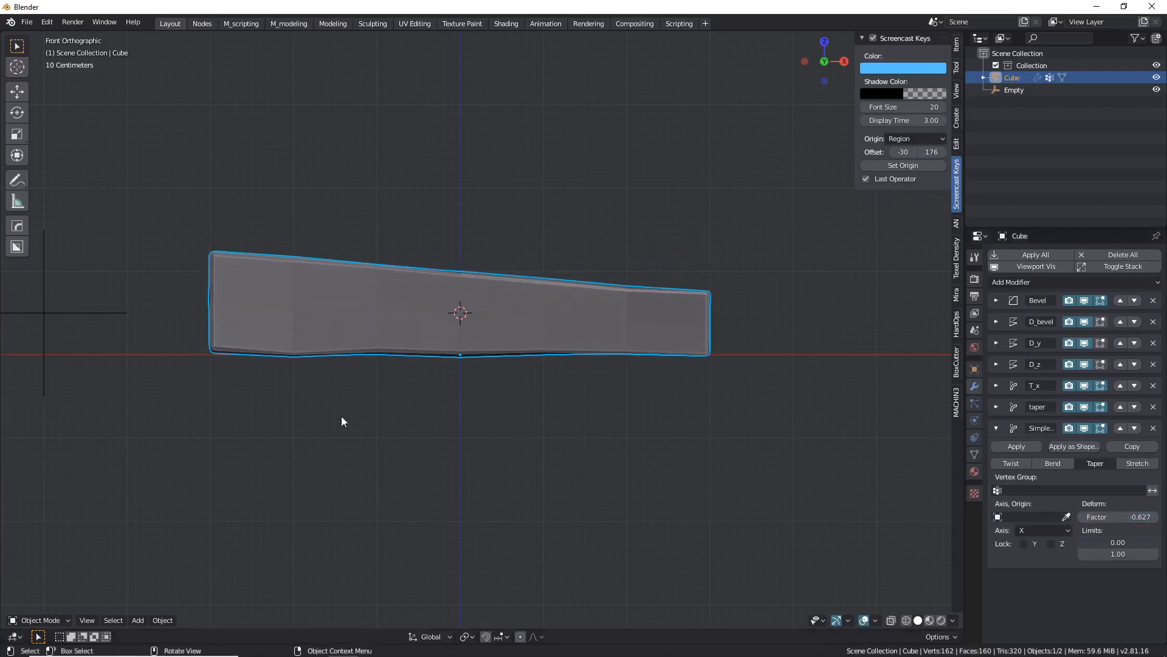
Move the empty along the X axis to about 2007 mm, inside the slab's narrower end.
left_click(123, 311)
key("g")
key("x")
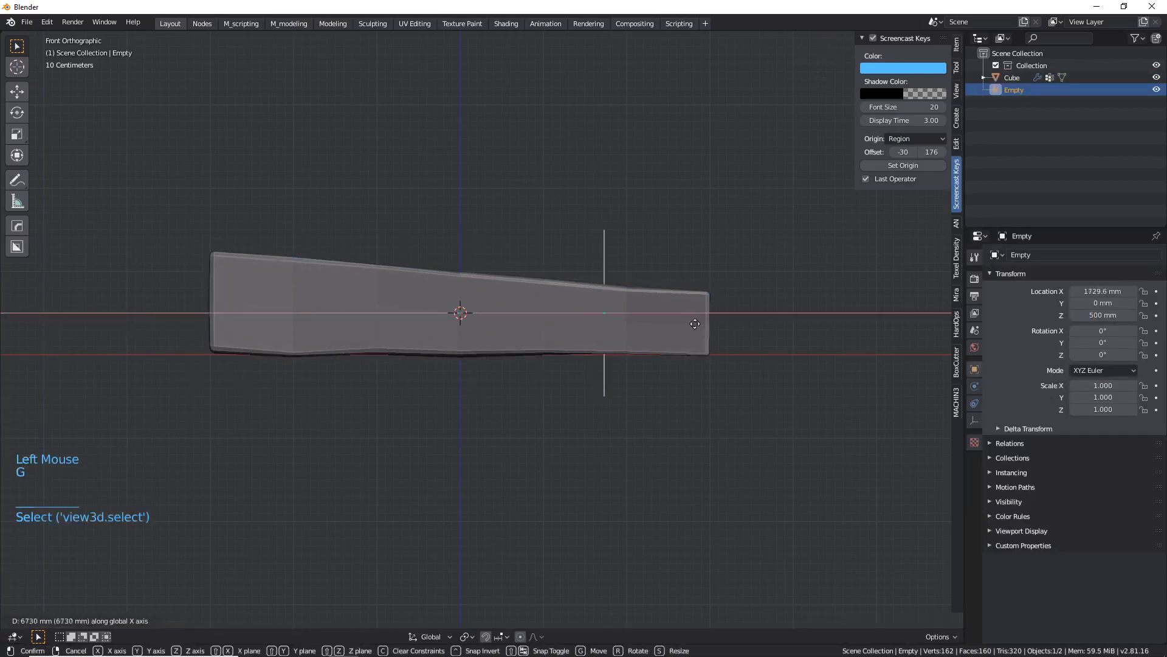
left_click(706, 323)
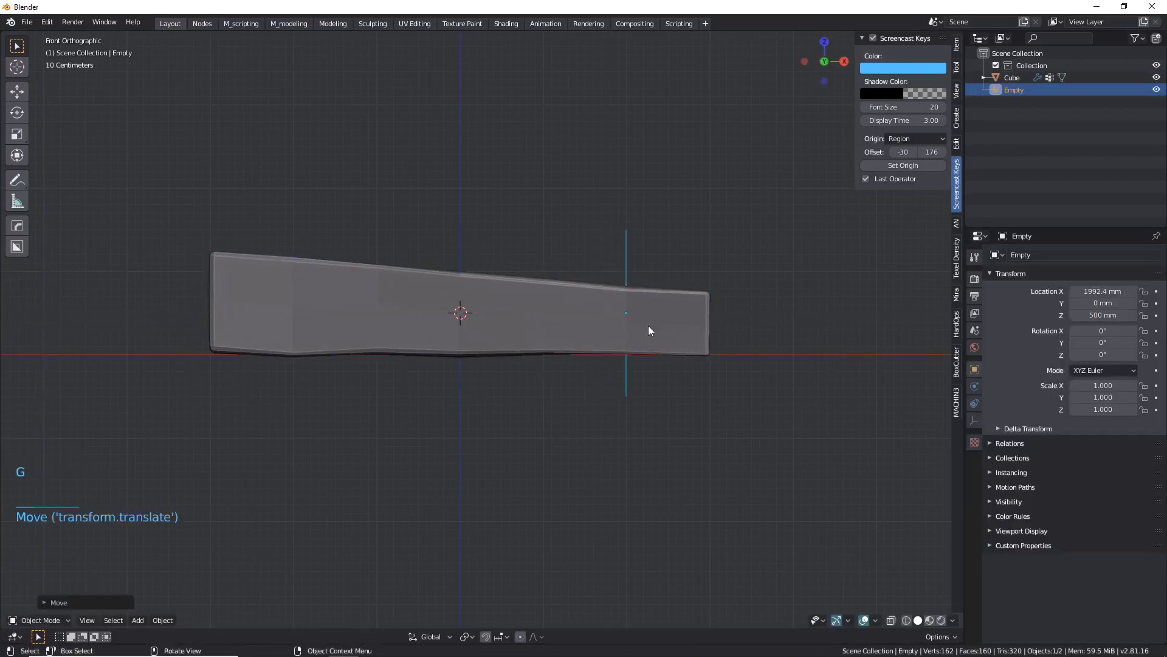
key("g")
key("x")
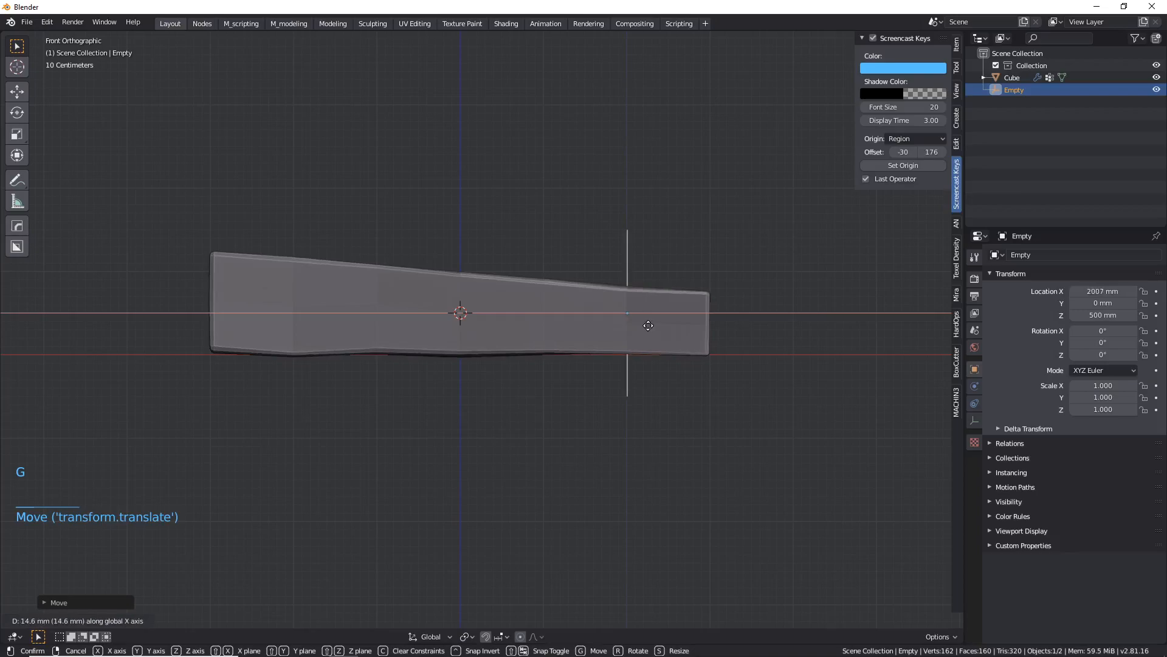
left_click(648, 325)
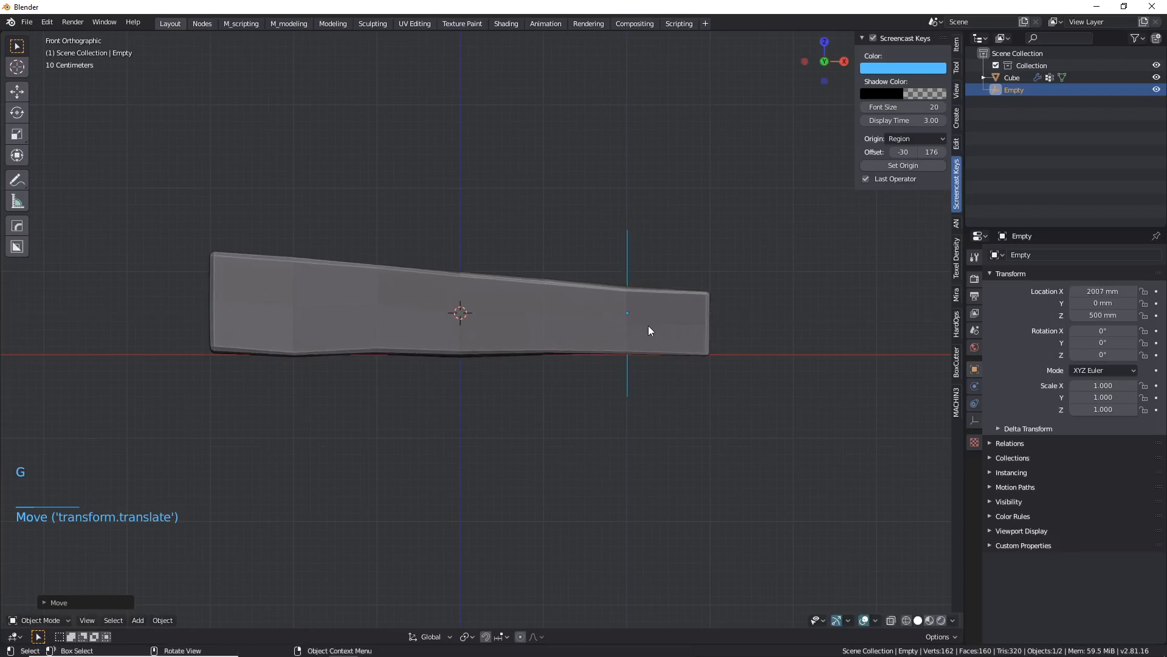
Assign the empty as the duplicated taper modifier's origin and set its factor to -0.297.
left_click(695, 301)
left_click(1067, 517)
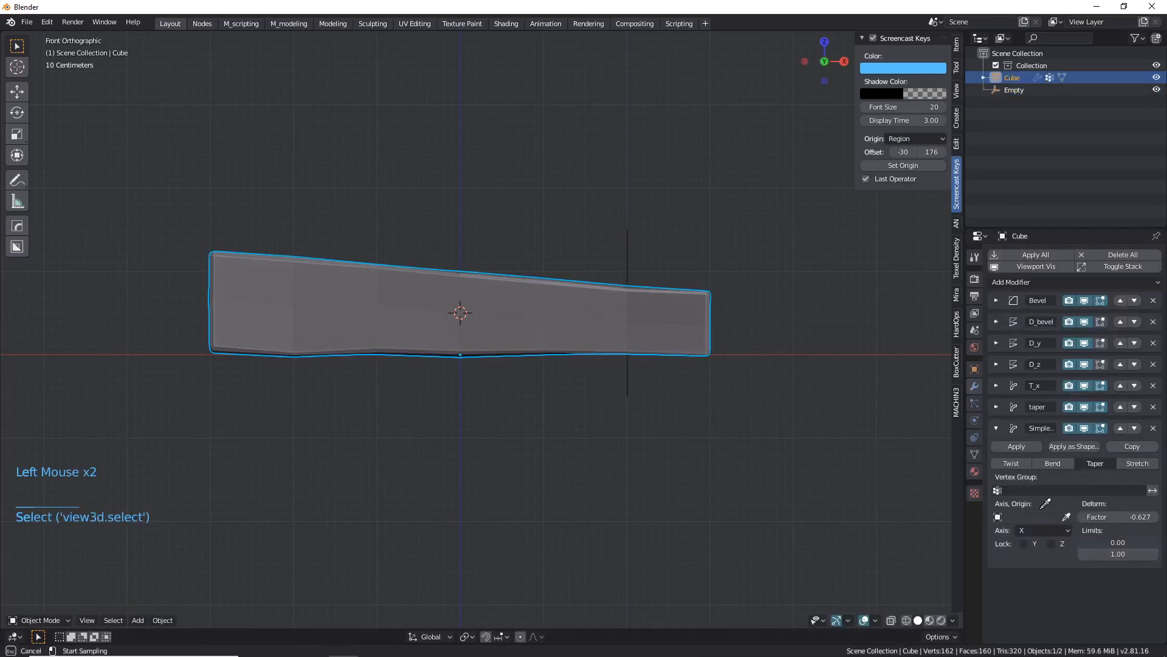
left_click(625, 251)
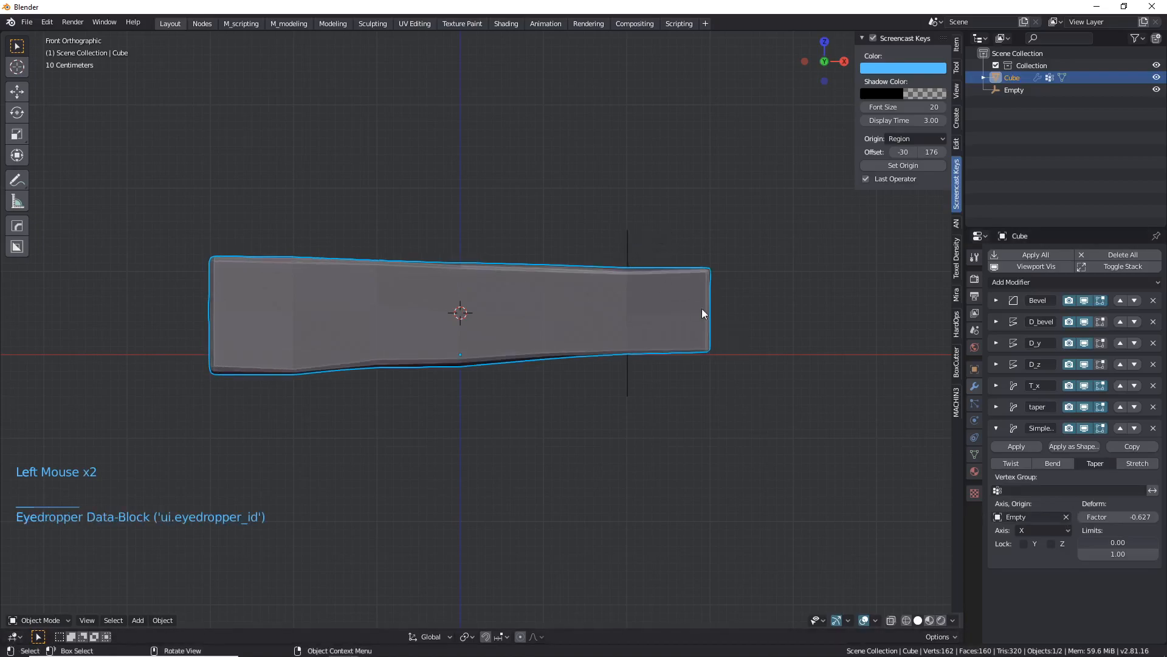
mouse_move(1119, 517)
left_mouse_down()
mouse_move(1143, 517)
mouse_move(1076, 517)
mouse_move(1134, 516)
mouse_move(1100, 517)
left_mouse_up()
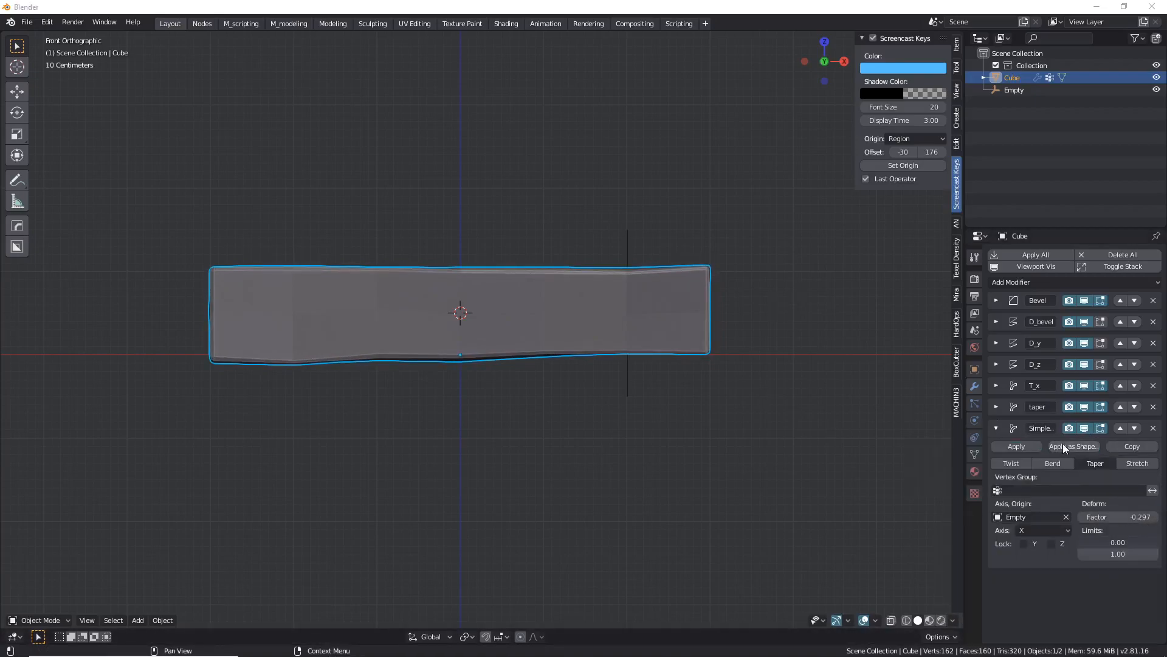
Compare the slab's shape with the duplicated taper modifier's viewport display on and off.
left_click(1141, 521)
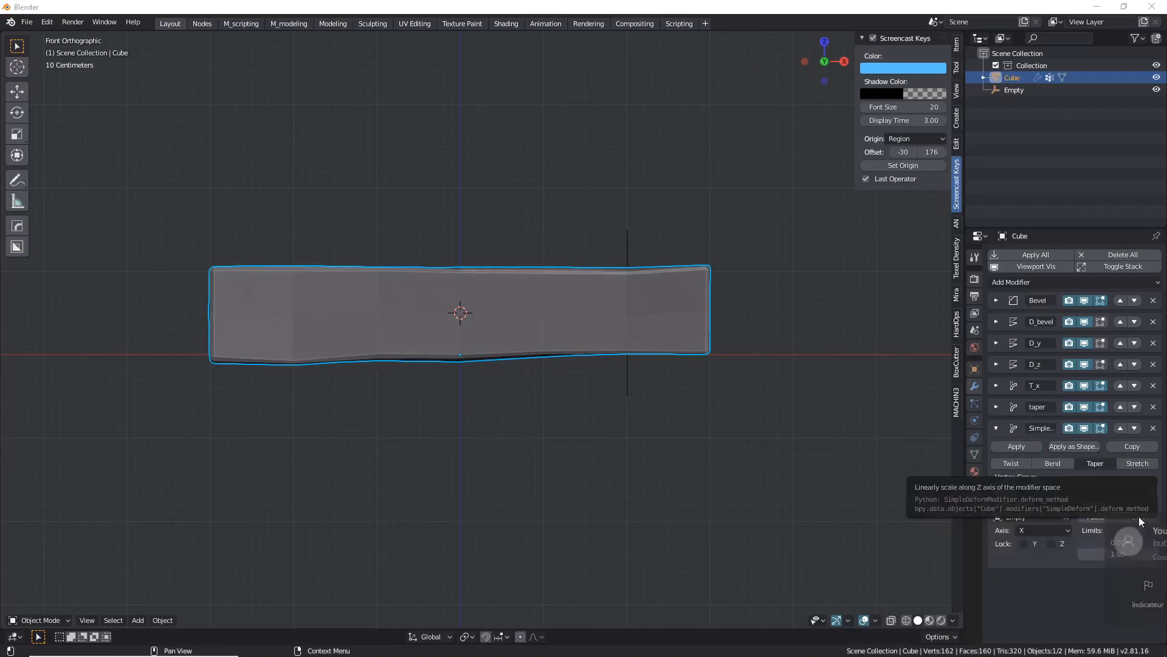
left_click(1085, 428)
left_click(1085, 428)
left_click(1085, 428)
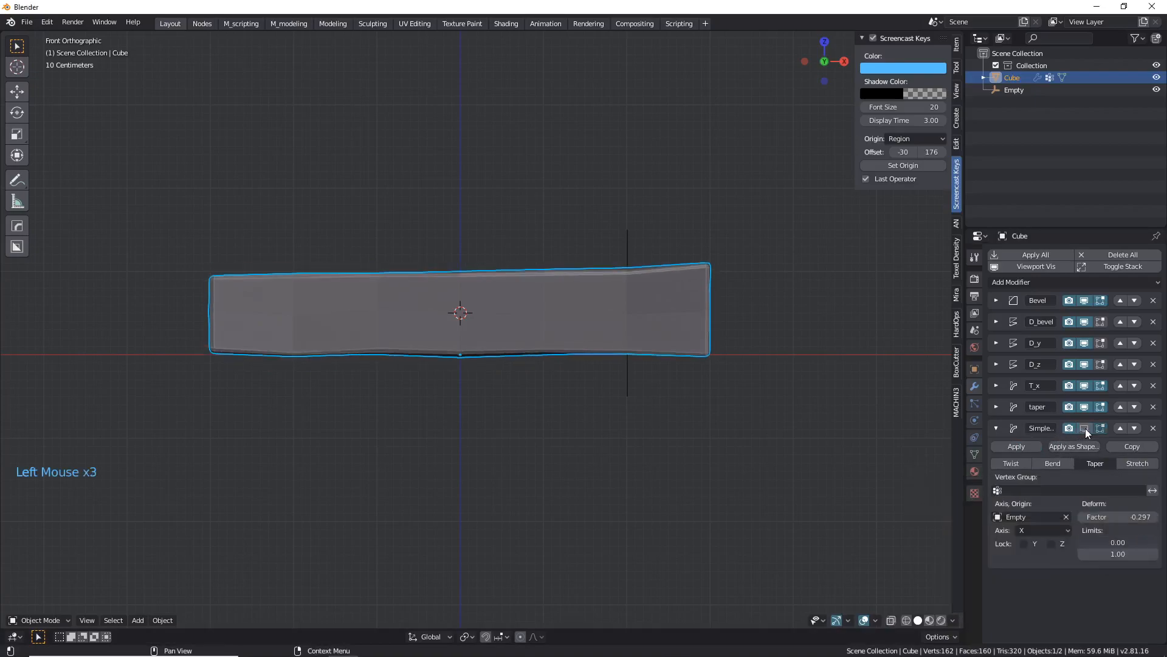
left_click(1086, 428)
left_click(1085, 428)
left_click(1086, 428)
left_click(1085, 428)
left_click(1085, 428)
left_click(1085, 428)
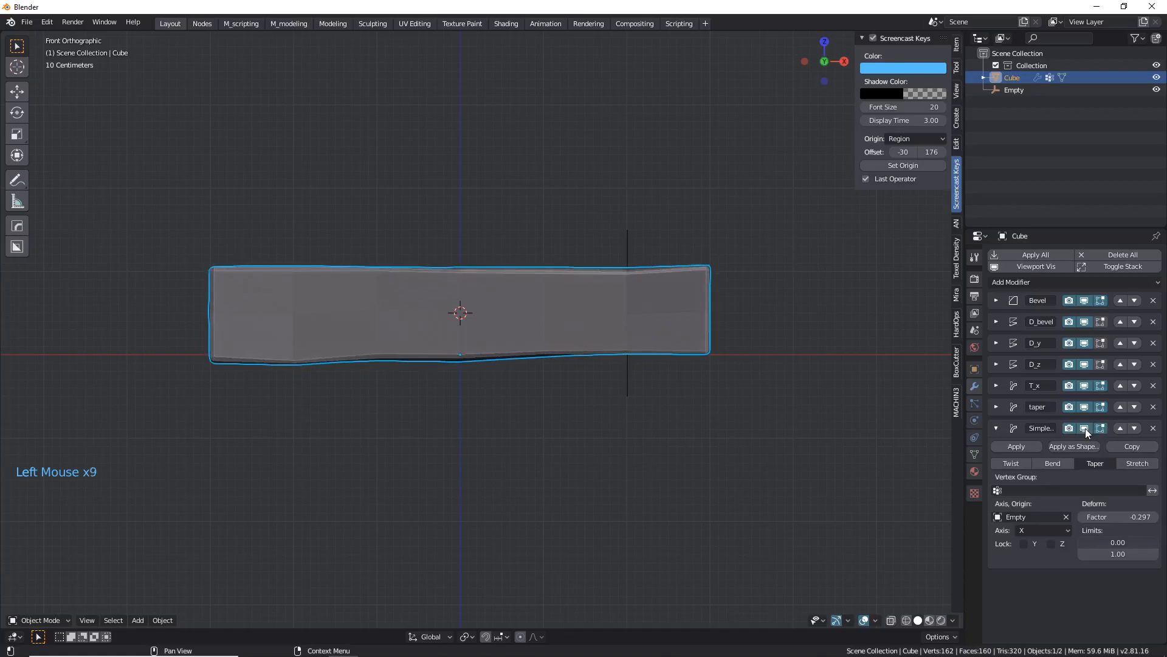
left_click(1085, 428)
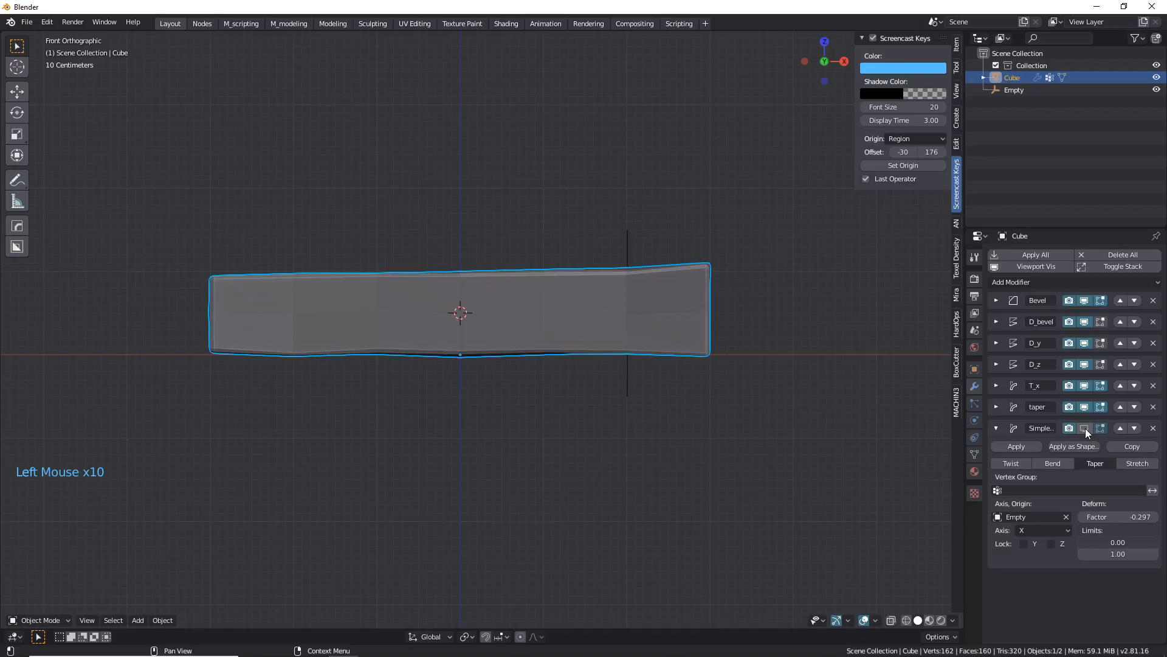
left_click(1085, 428)
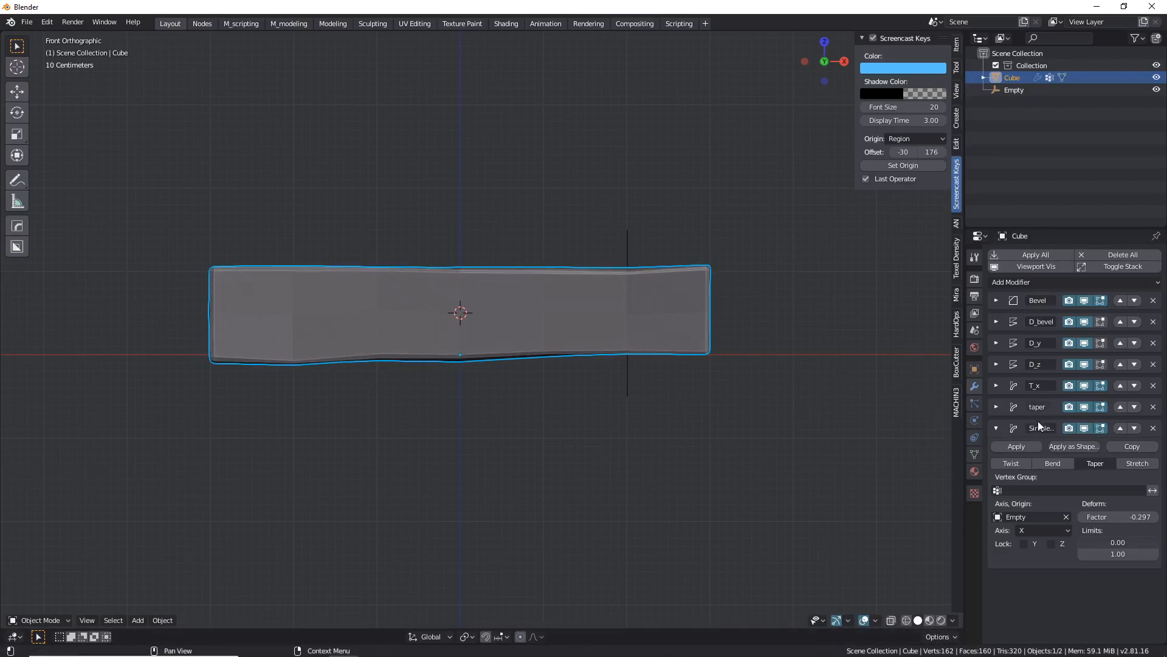
left_click(1084, 428)
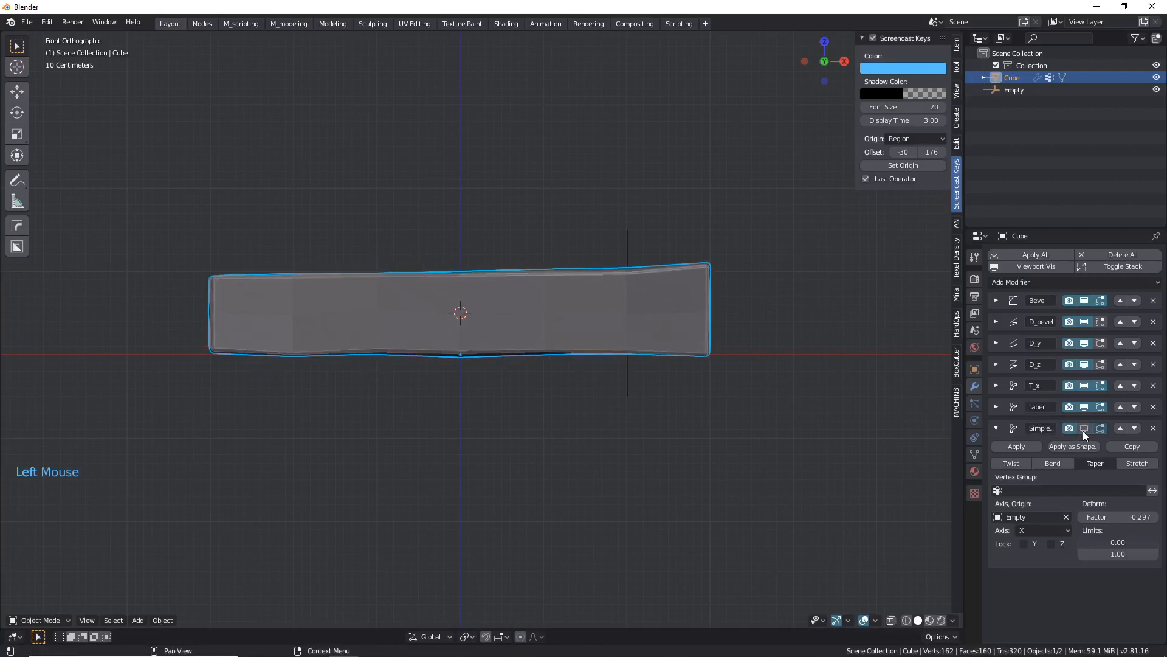
Delete the duplicated taper modifier from the slab and return to the front view.
left_click(1154, 429)
middle_click_drag(412, 325, 465, 343)
key("KP_1")
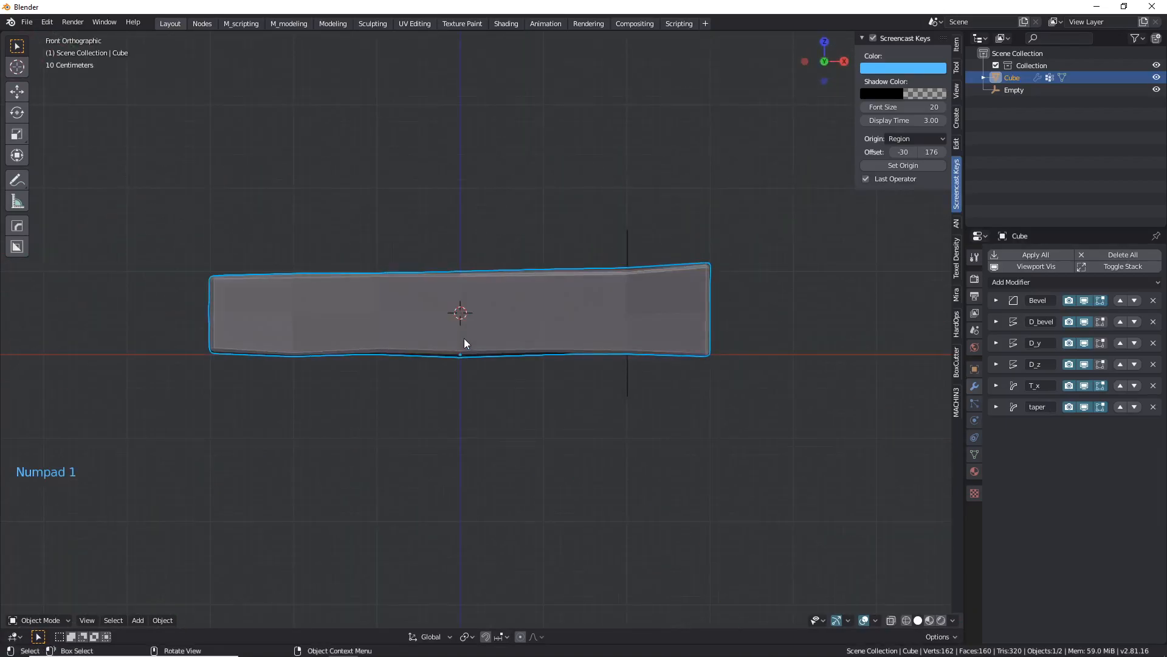
Toggle edit-mode display for the D_z, D_y and D_bevel modifiers and set the taper modifier's factor to 0.140.
left_click(1102, 363)
left_click(1101, 343)
left_click(1100, 322)
scroll(498, 255, "down", 2)
scroll(553, 275, "up", 2)
left_click(996, 407)
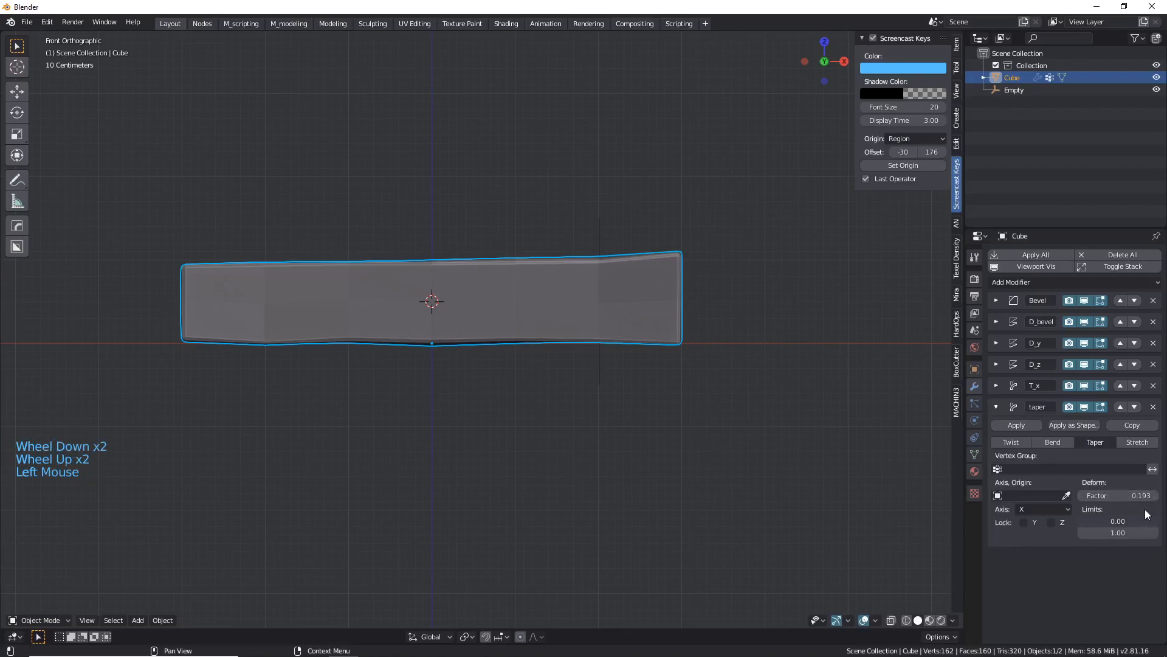
left_click_drag(1131, 496, 1091, 496, "shift")
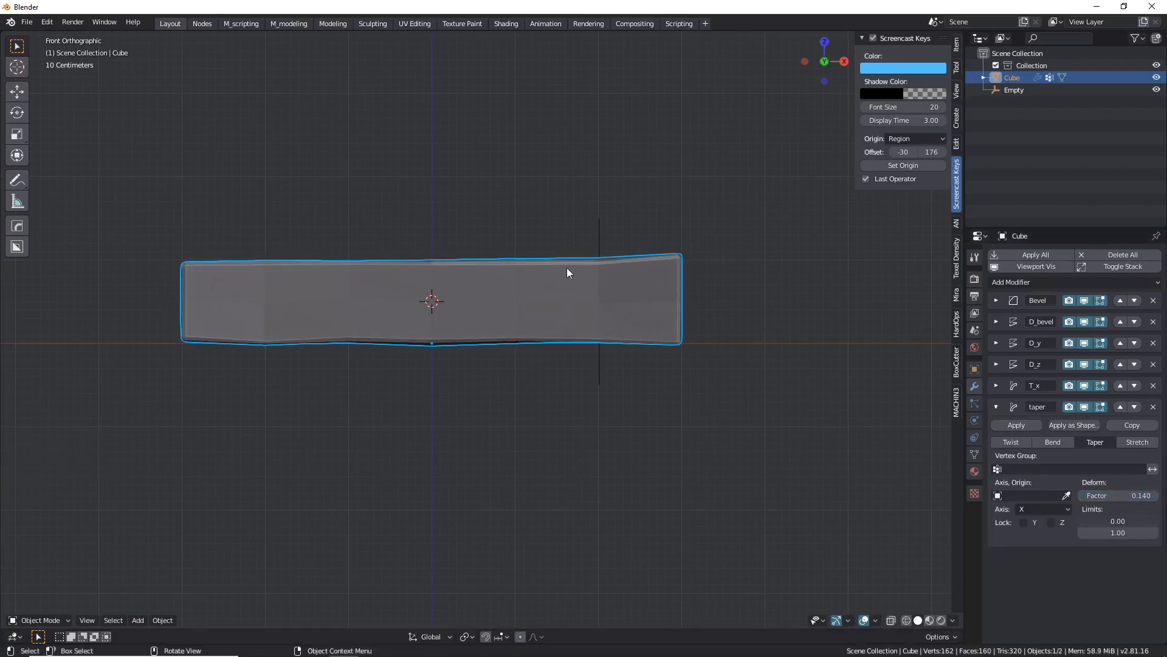
Delete the empty that crosses the slab.
left_click(588, 224)
left_click(606, 221)
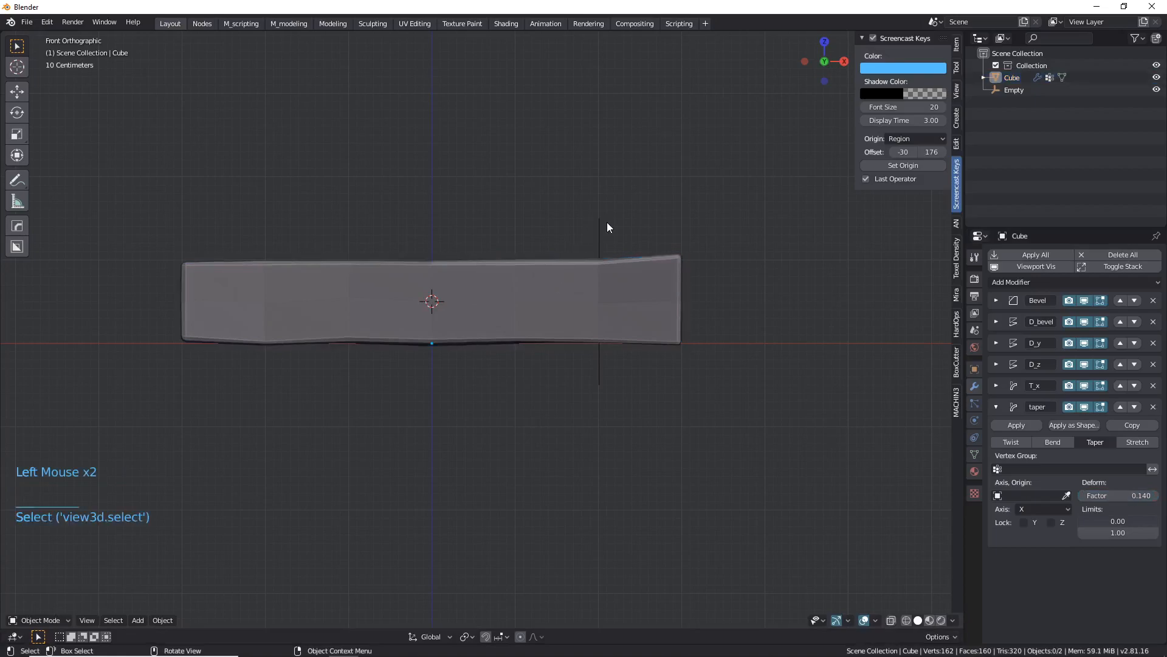
key("x")
left_click(599, 226)
Hide the slab and reset the 3D cursor to the world origin.
scroll(598, 230, "down", 3)
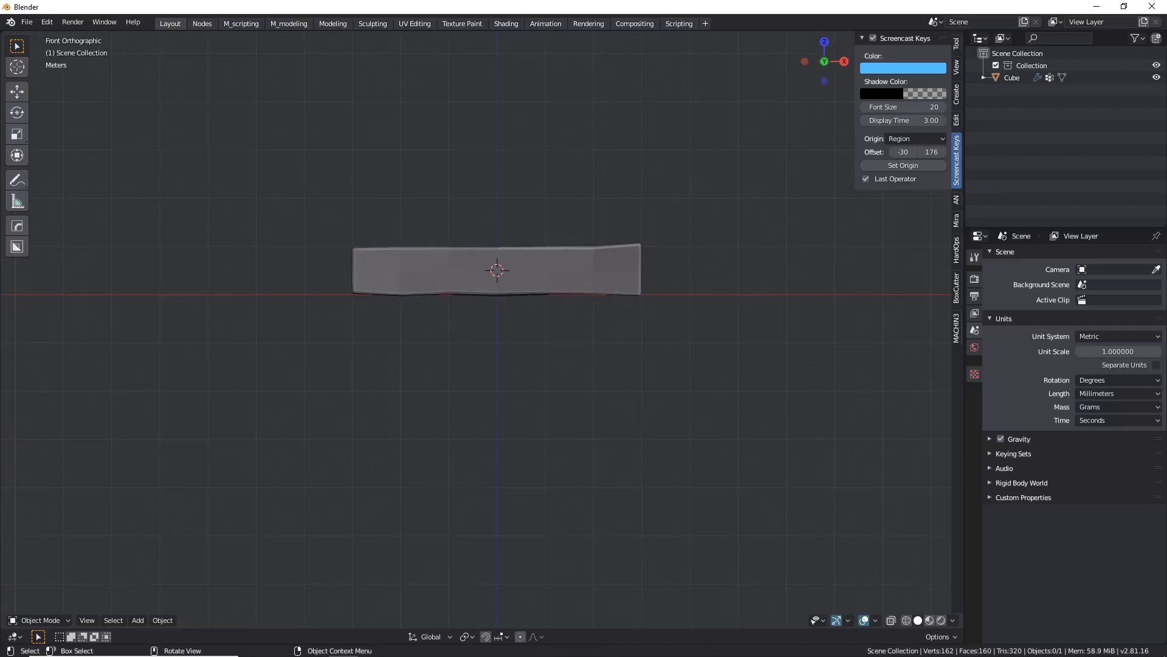
scroll(524, 276, "up", 2)
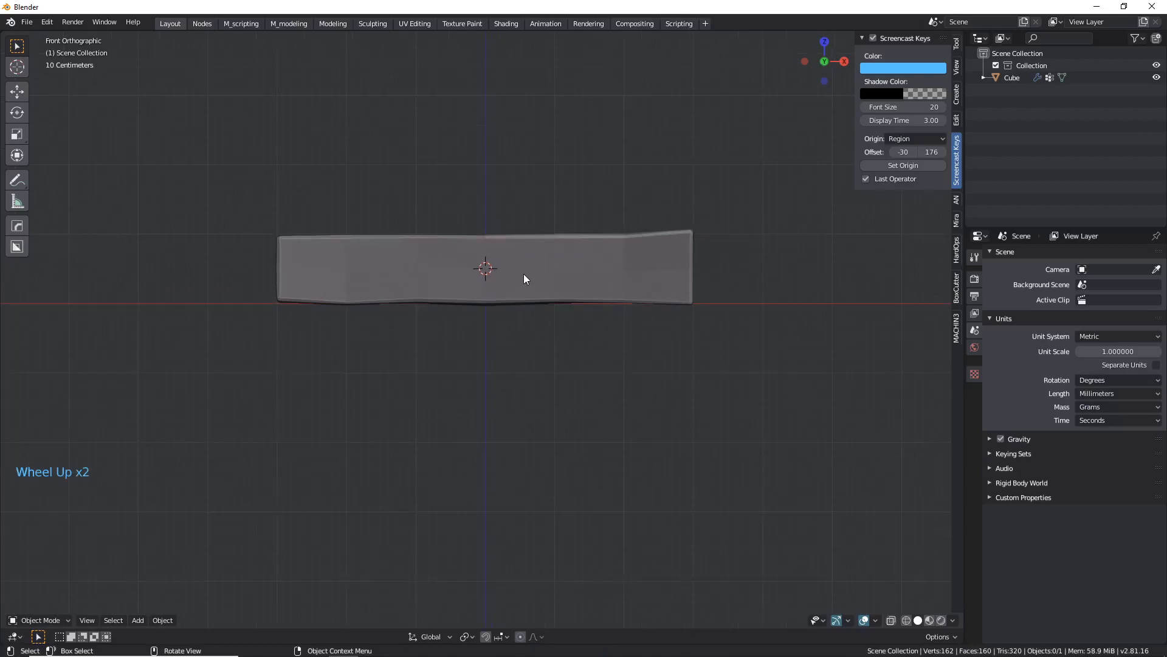
middle_click_drag(524, 276, 494, 355, "shift")
scroll(484, 363, "down", 2)
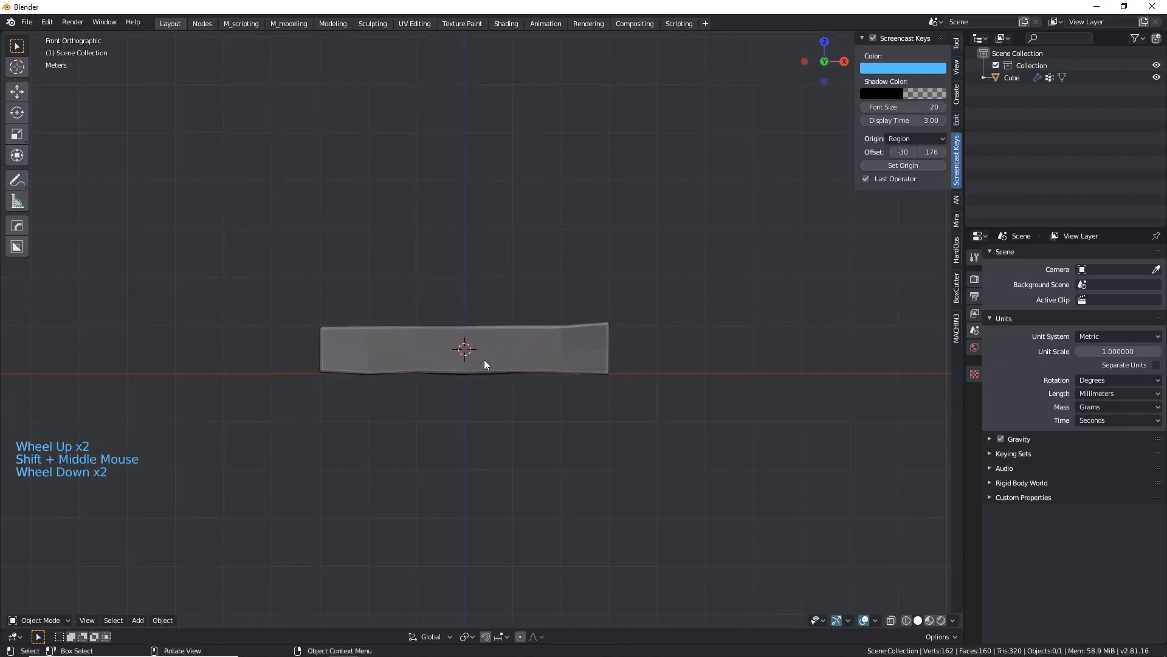
left_click(403, 359)
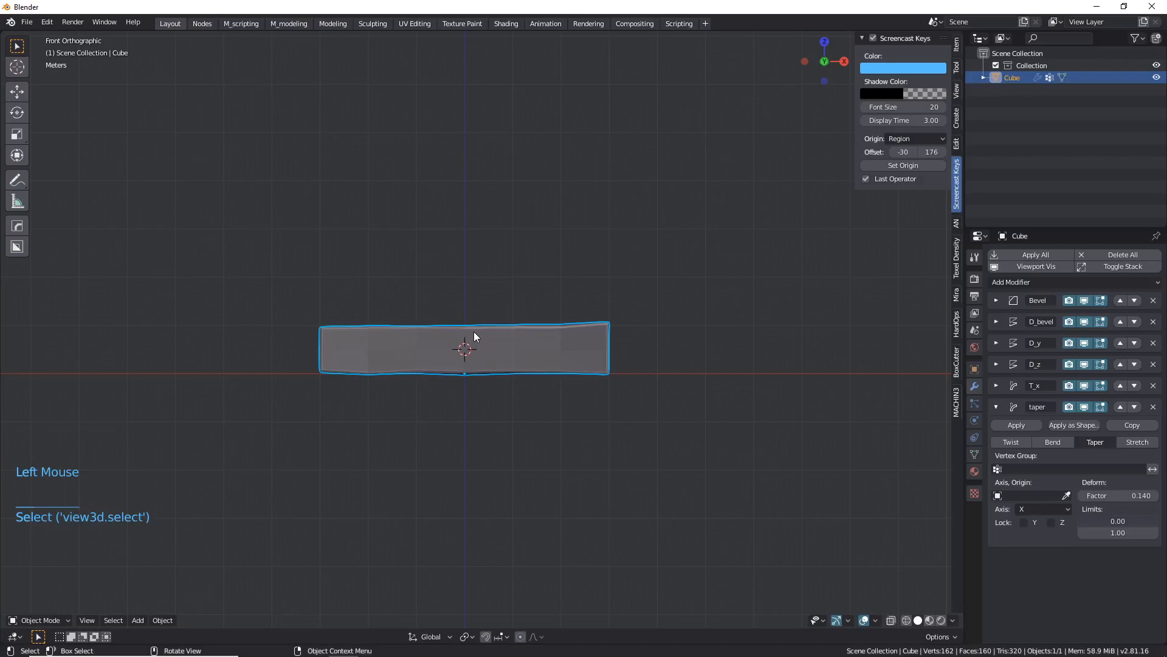
scroll(462, 351, "up", 2)
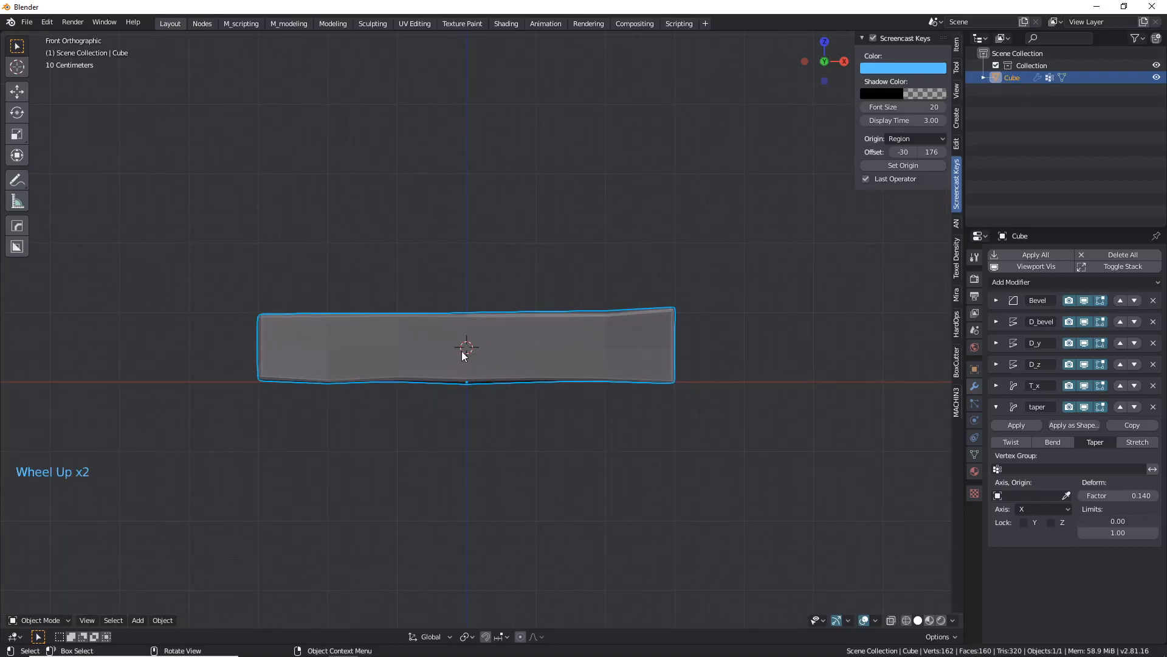
scroll(461, 352, "down", 2)
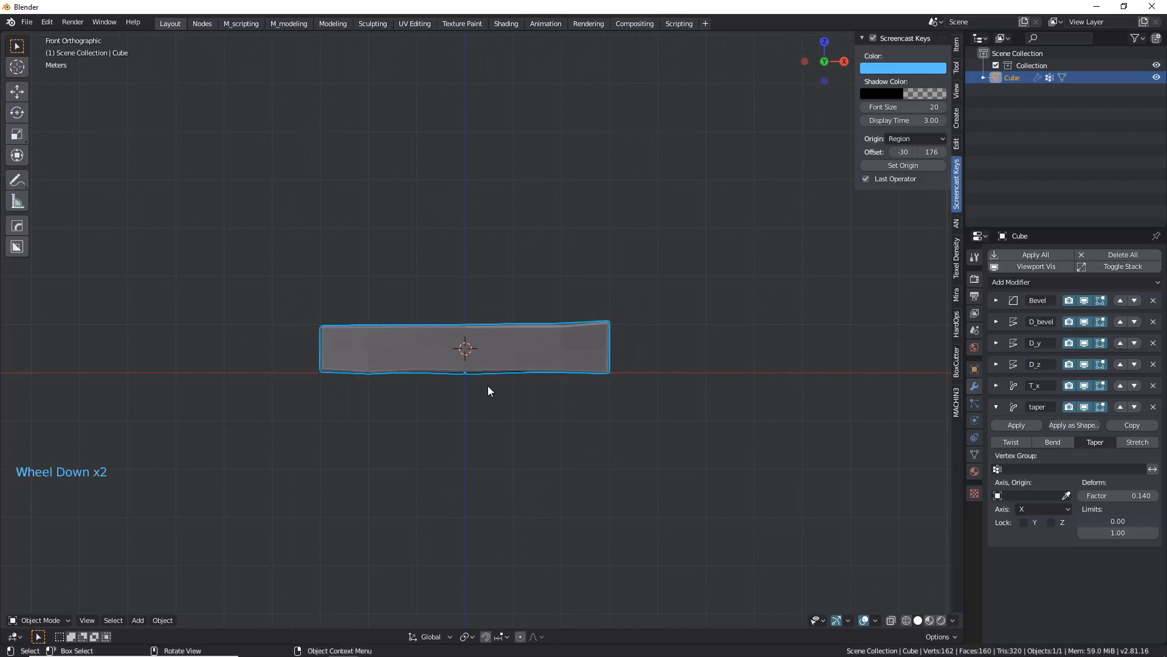
key("h")
key("shift+c")
scroll(462, 370, "up", 3)
key("shift+a")
mouse_move(464, 376)
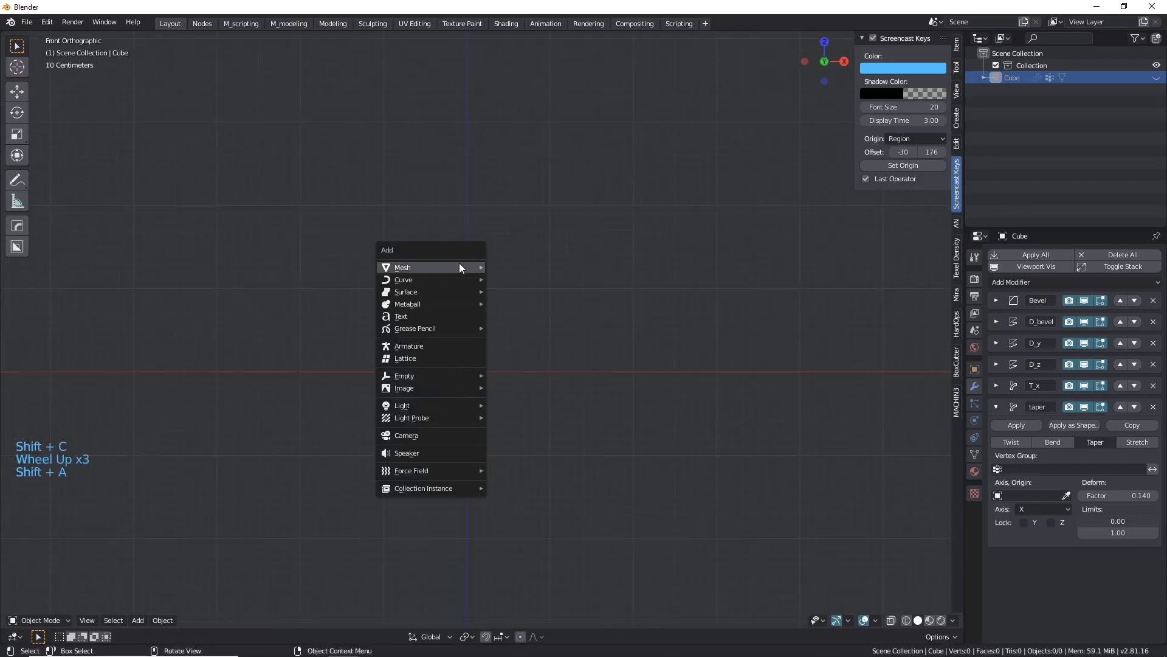
mouse_move(461, 266)
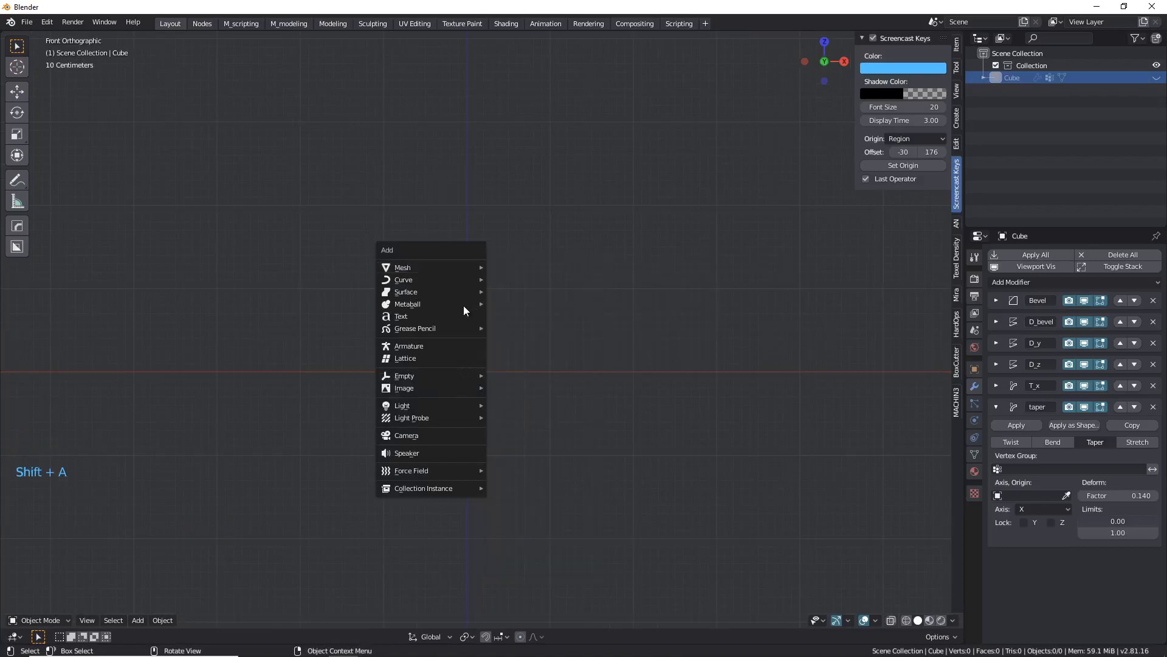
mouse_move(435, 415)
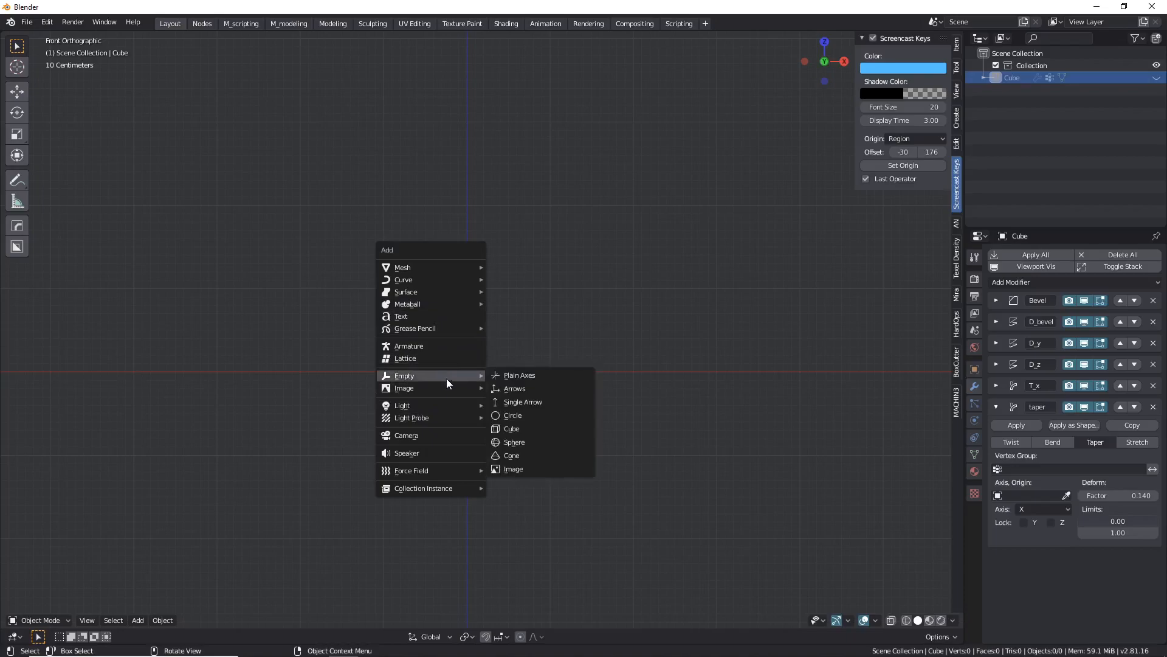
key("Tab")
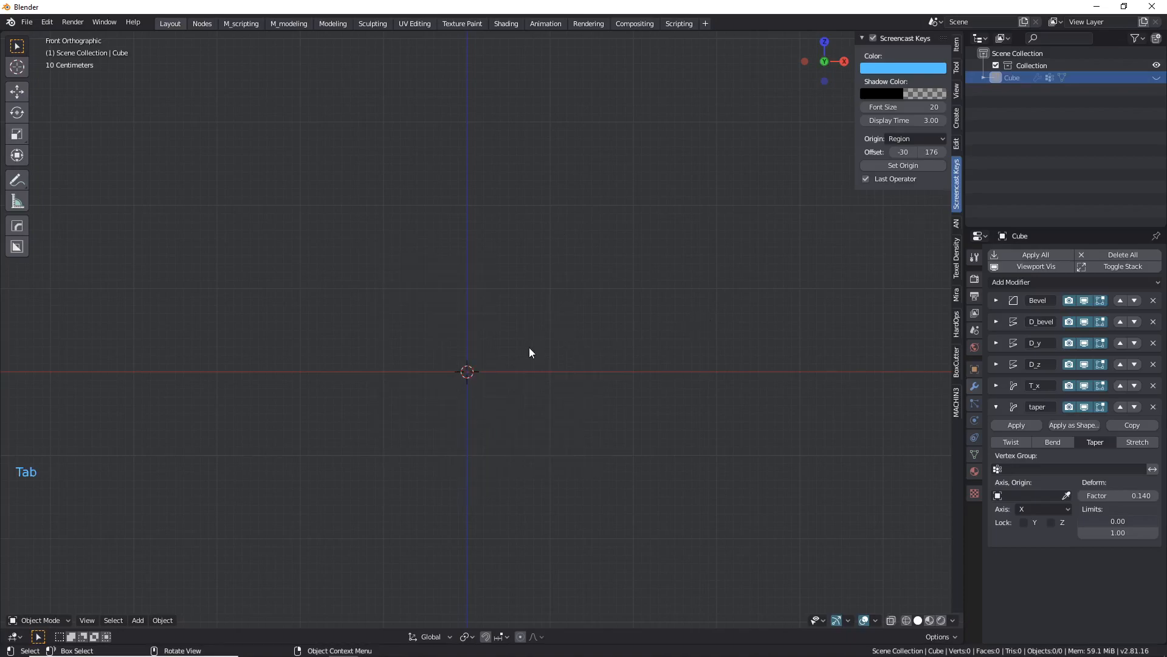
Add a single-vertex mesh object at the world origin and return to object mode.
key("shift+a")
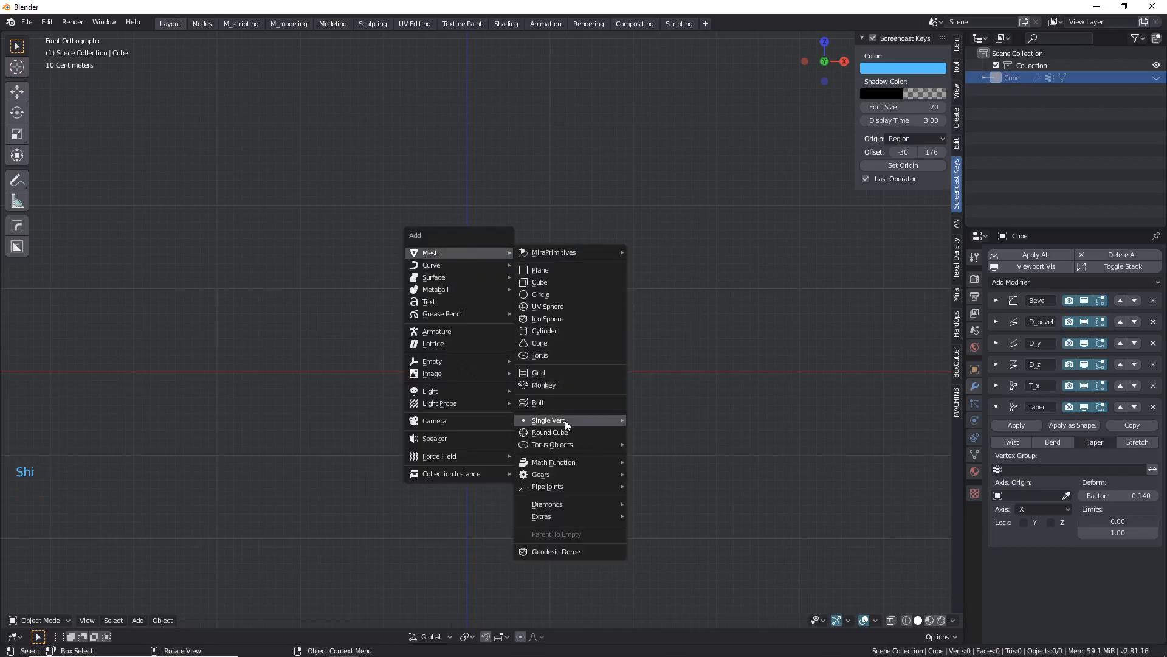
mouse_move(564, 421)
left_click(666, 421)
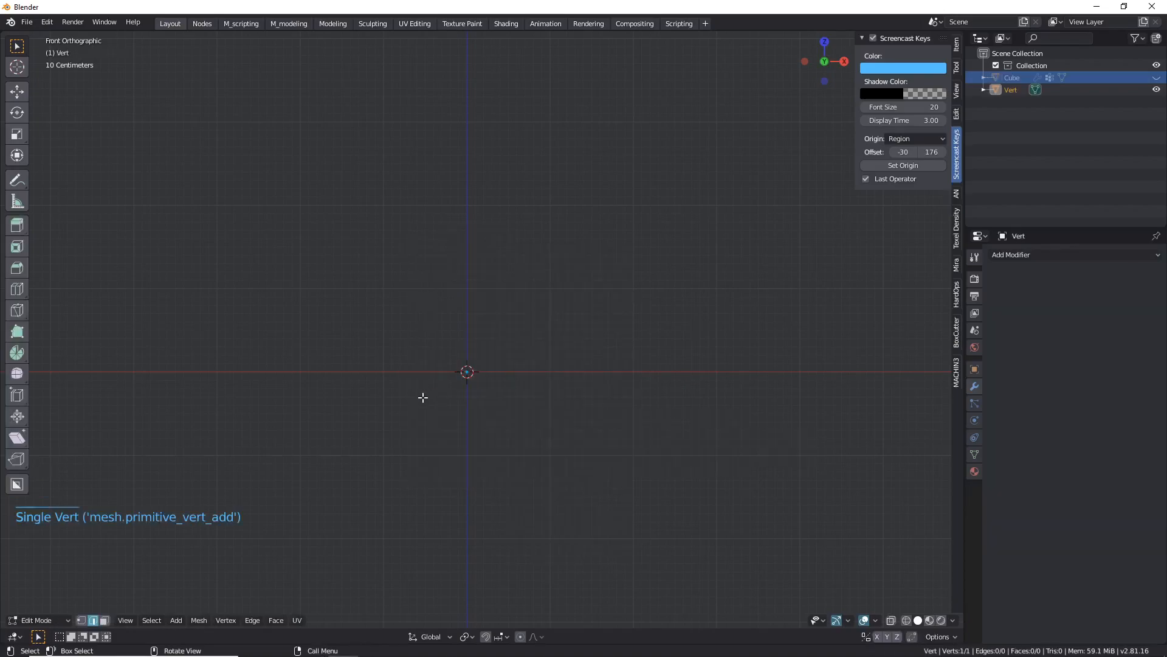
scroll(468, 373, "up", 3)
scroll(510, 341, "up", 12)
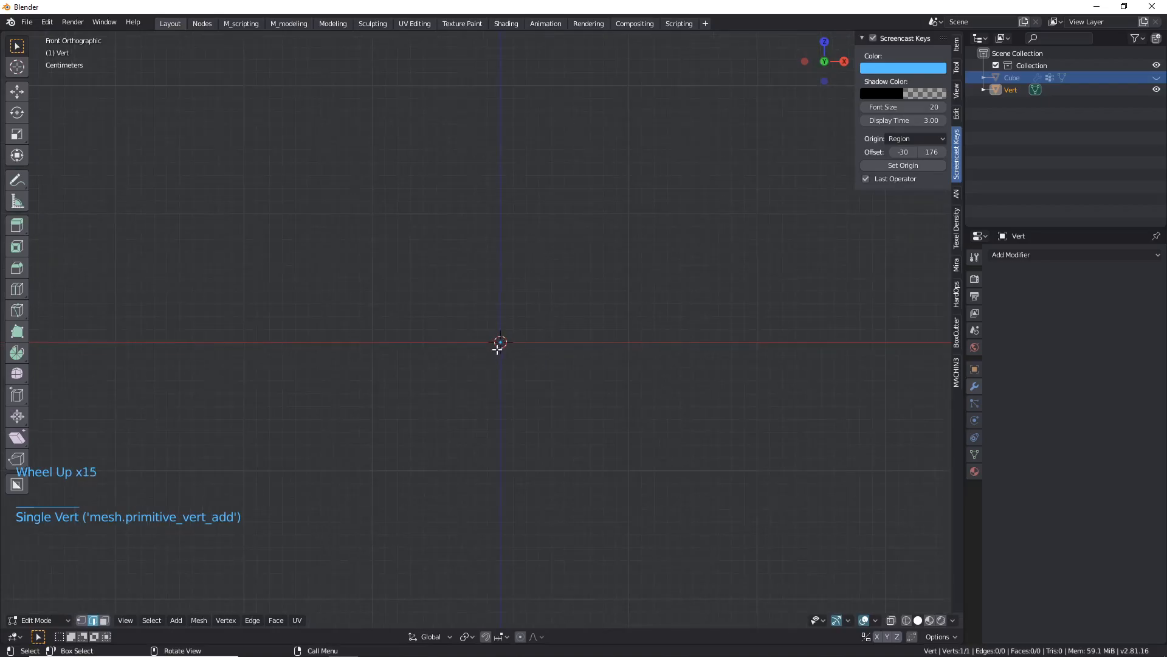
scroll(499, 346, "down", 11)
scroll(499, 345, "down", 6)
key("Tab")
scroll(495, 382, "down", 2)
middle_click_drag(495, 382, 447, 416, "shift")
scroll(535, 402, "down", 2)
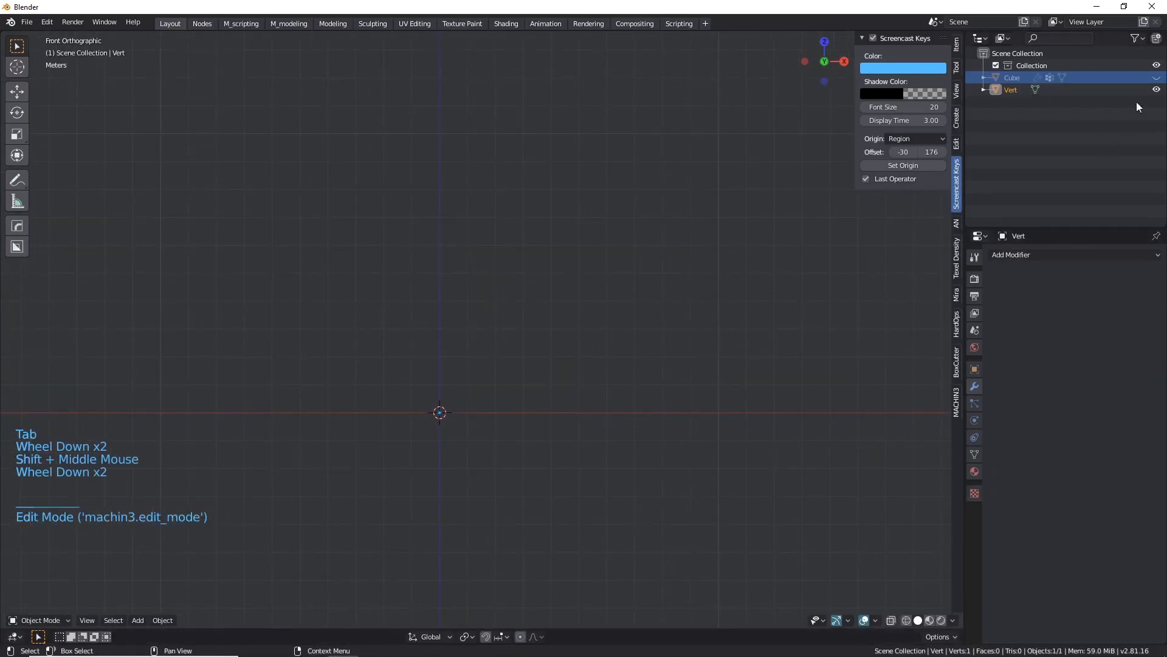
Unhide the slab and switch the viewport to wireframe display.
left_click(1156, 77)
scroll(426, 416, "up", 4)
key("shift+z")
scroll(480, 410, "up", 15)
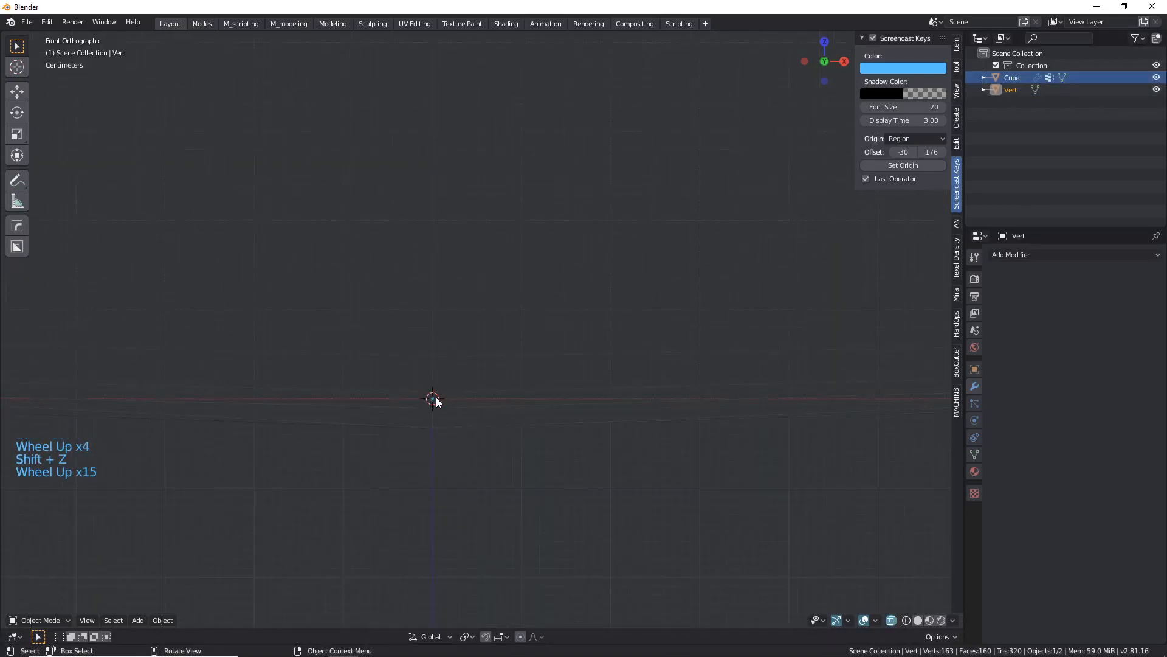
scroll(433, 397, "down", 9)
scroll(433, 396, "down", 2)
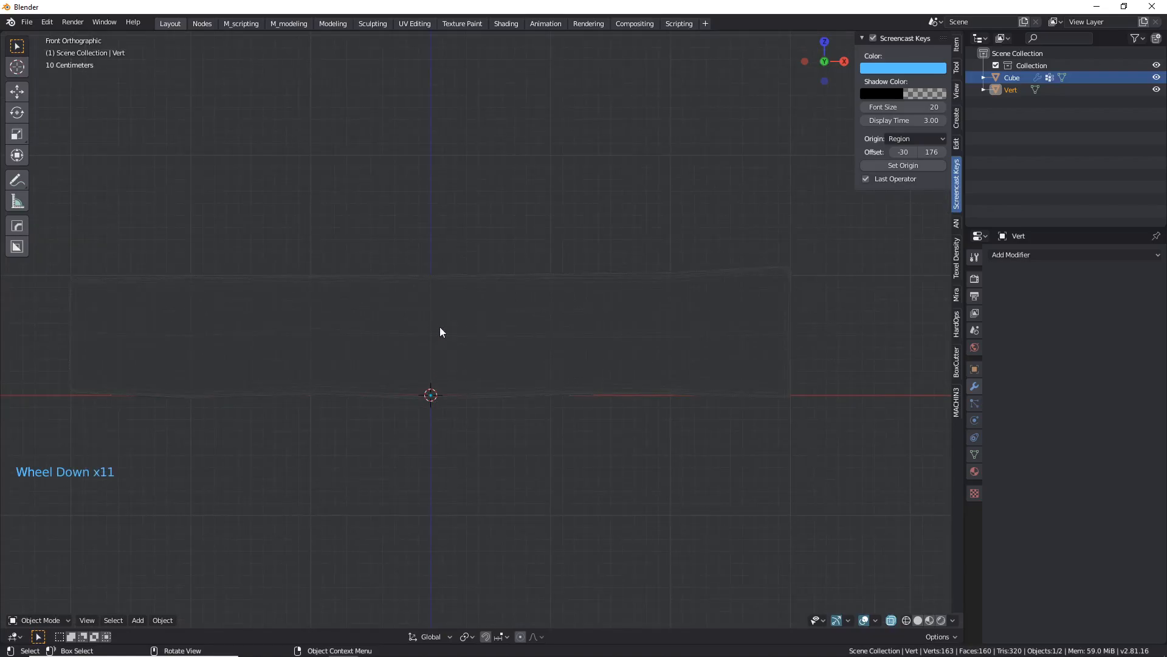
Snap the 3D cursor to the slab's selected middle edges in edit mode, at the center of its height.
key("Tab")
key("Tab")
left_click(431, 393)
key("Tab")
left_click(437, 294)
key("Tab")
left_click(438, 288)
key("Tab")
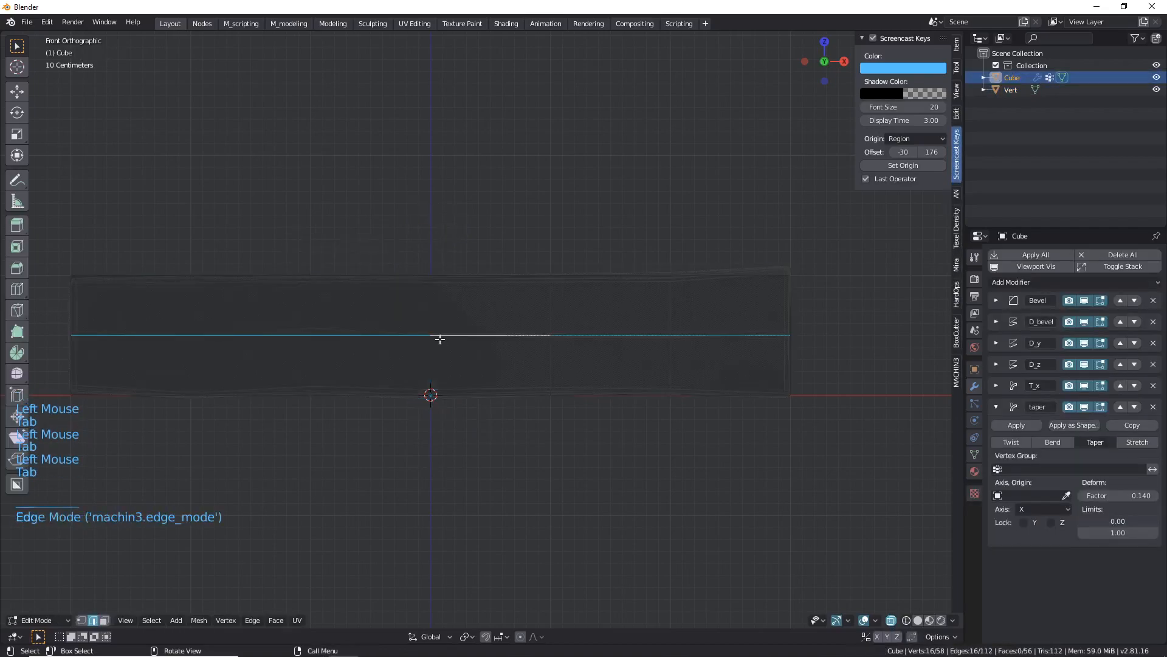
key("shift+s")
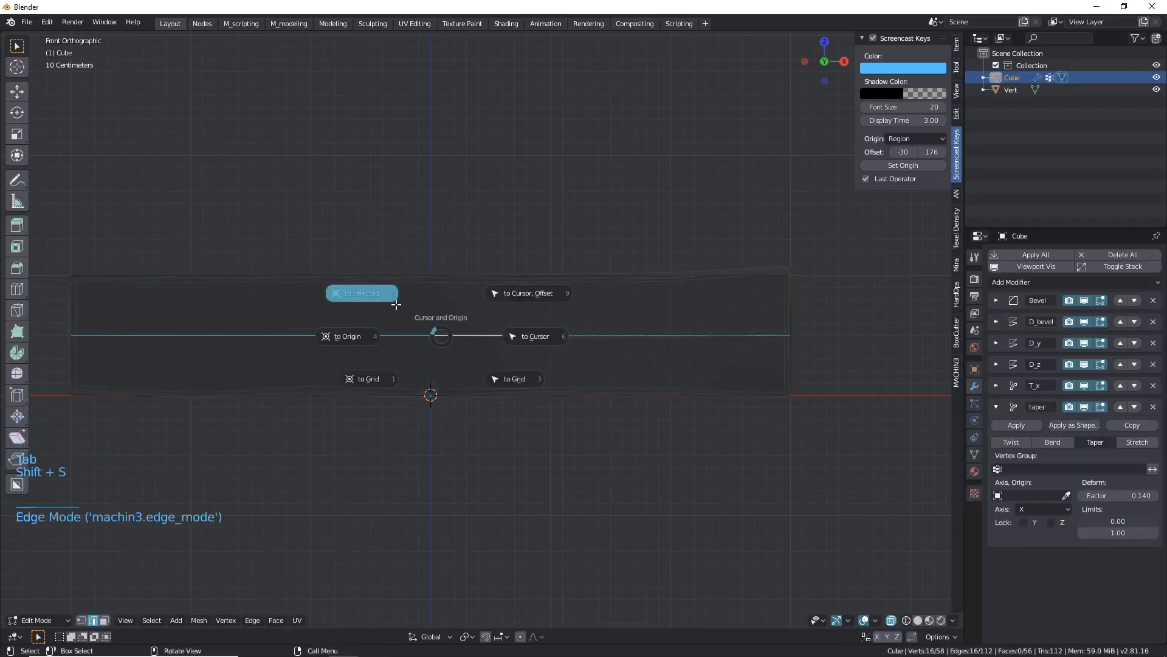
key("Tab")
Select the single-vertex object and snap it to the 3D cursor at the slab's center.
key("shift+z")
scroll(434, 389, "up", 3)
scroll(429, 396, "up", 1)
key("shift+z")
scroll(427, 396, "up", 3)
left_click(426, 397)
scroll(482, 406, "down", 8)
key("shift+s")
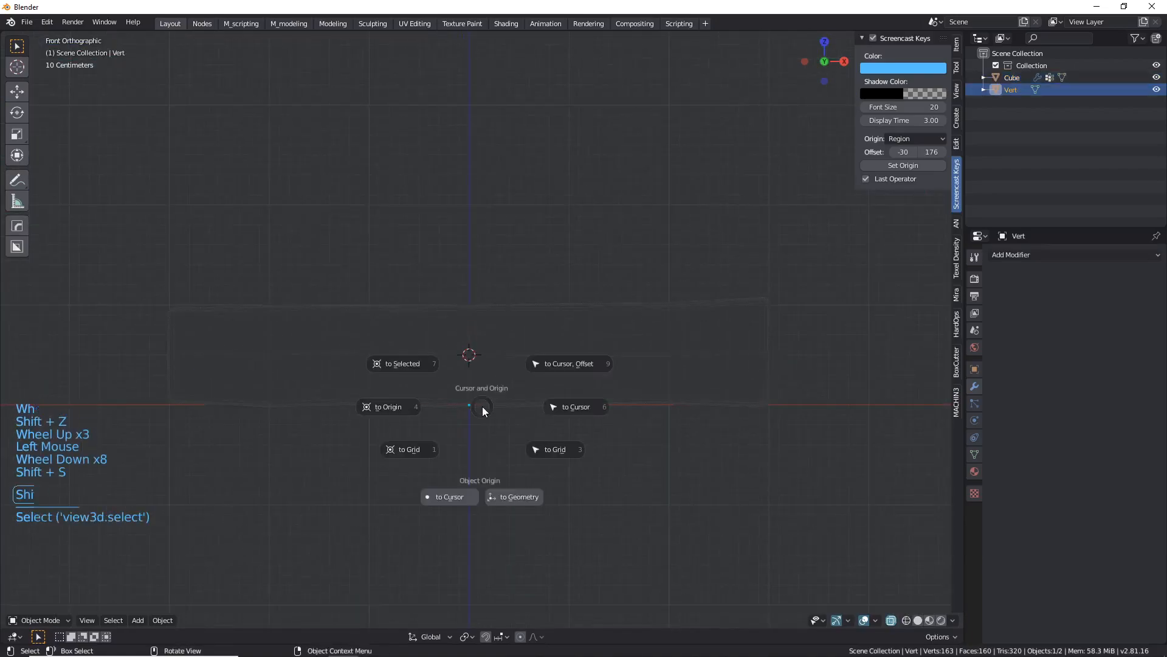
left_click(583, 405)
scroll(469, 354, "up", 2)
scroll(468, 355, "down", 4)
Add an Array modifier to the vertex object, using constant offset instead of relative offset.
left_click(1013, 254)
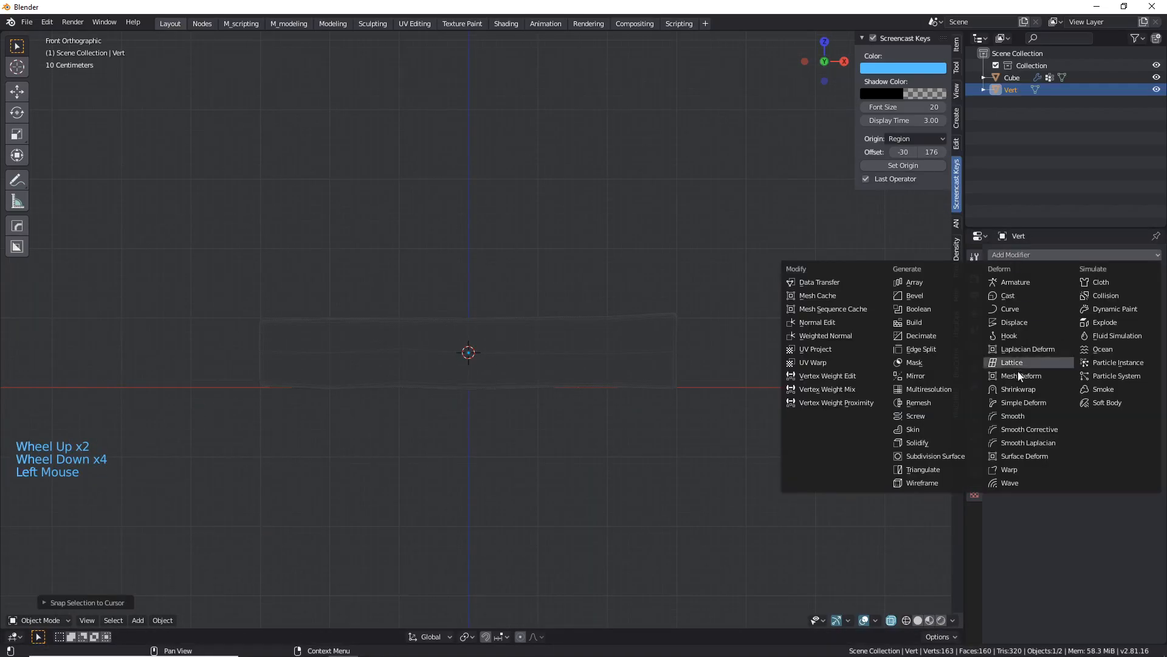
left_click(916, 281)
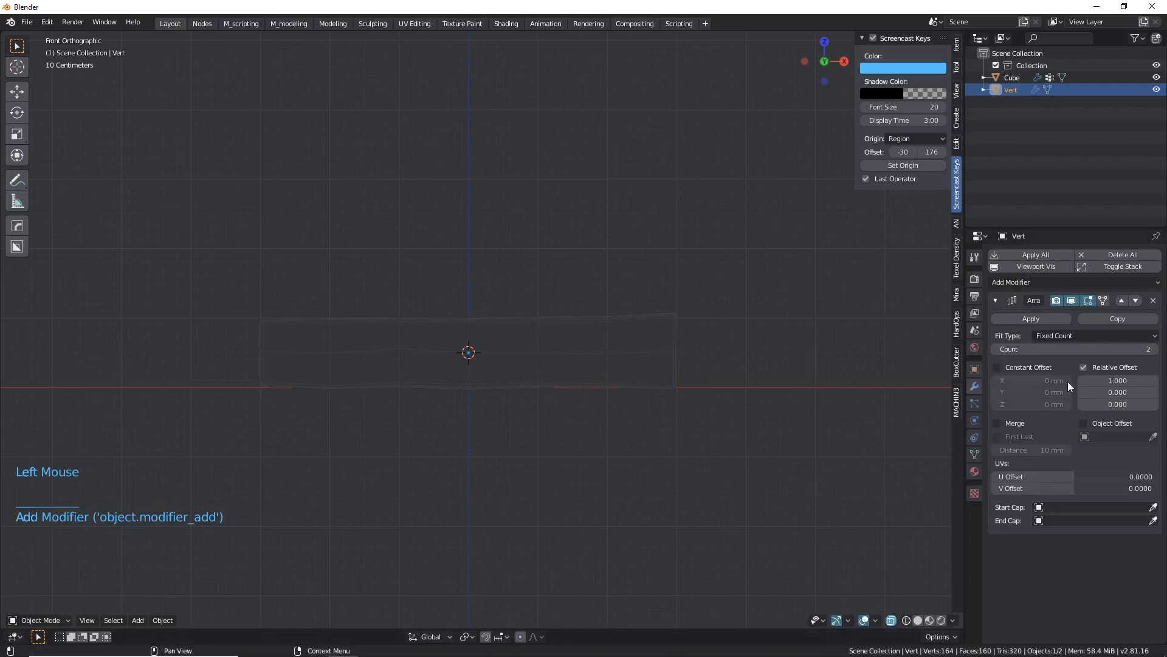
left_click(1083, 367)
left_click(997, 368)
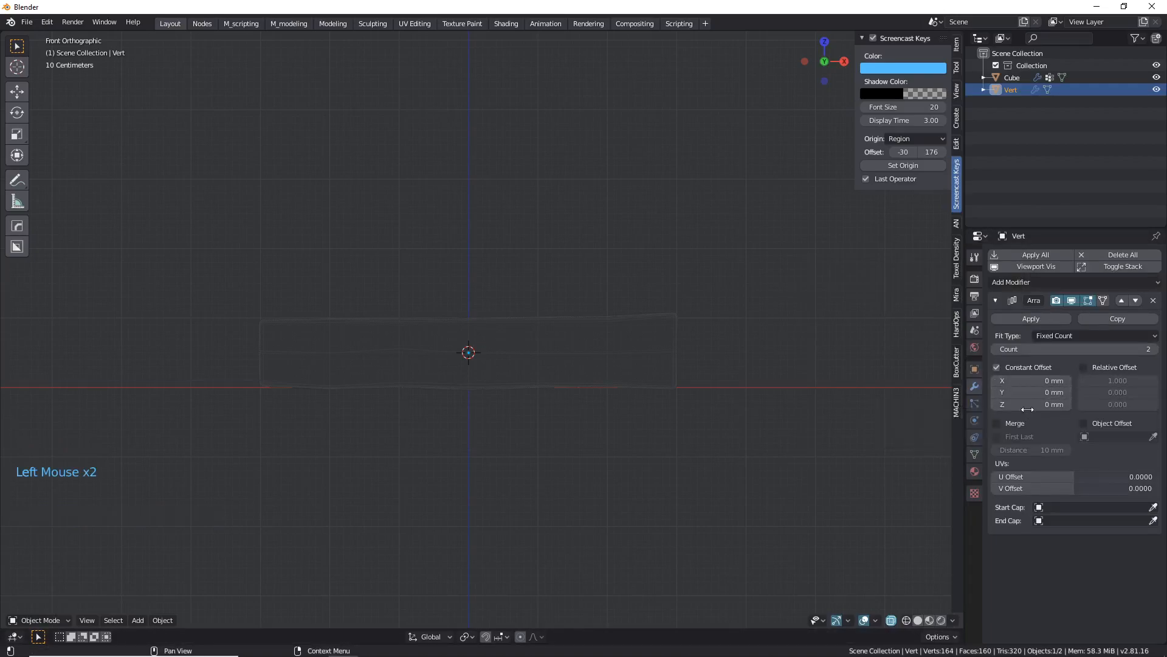
Set the array's constant Z offset to 956 mm and its count to 4.
left_click_drag(1034, 405, 1070, 405, "shift")
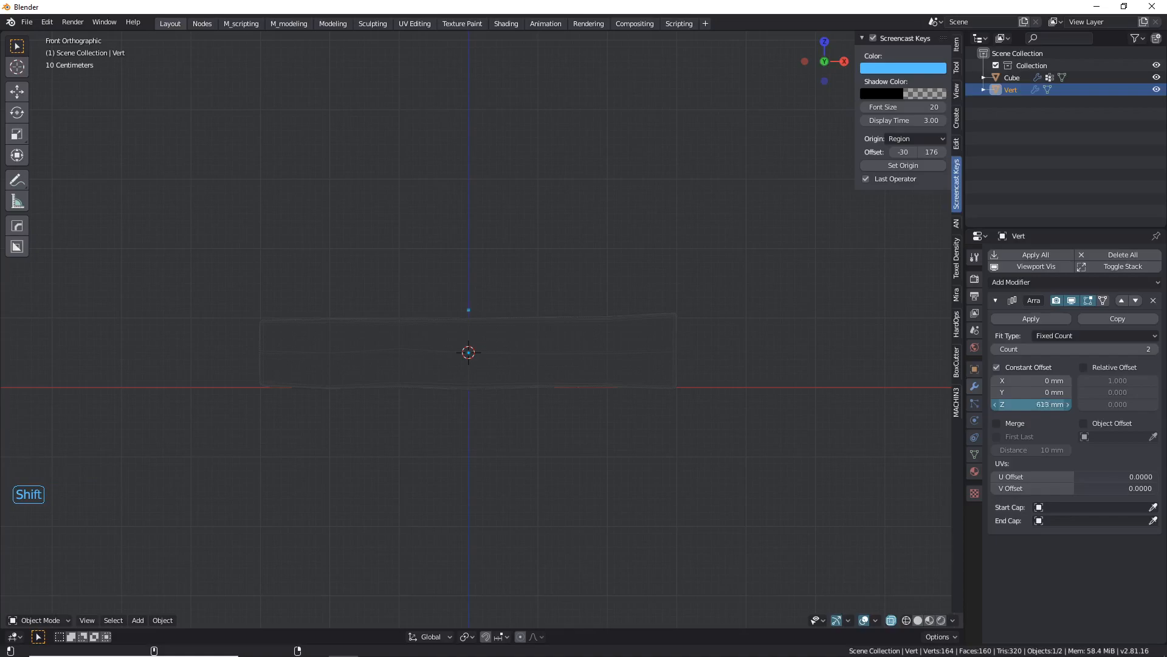
mouse_move(1040, 404)
left_mouse_down("shift")
mouse_move(1009, 404)
mouse_move(1021, 404)
left_mouse_up("shift")
left_click(1155, 350)
left_click(1155, 351)
scroll(542, 301, "down", 1)
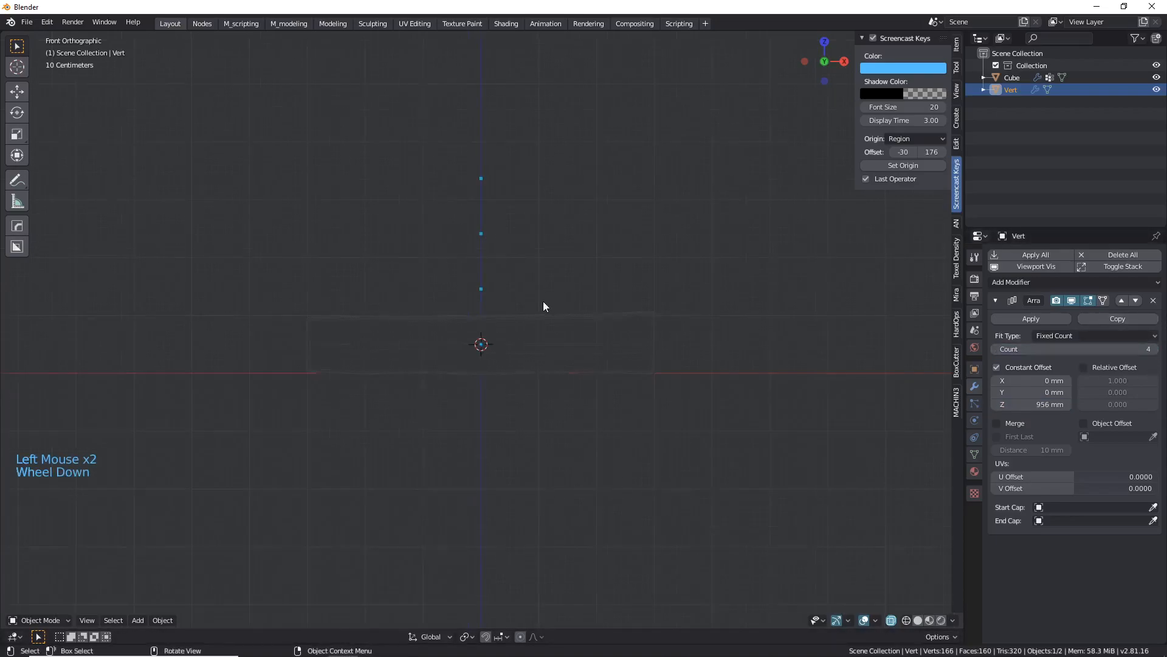
middle_click_drag(577, 268, 557, 359, "shift")
scroll(471, 355, "up", 2)
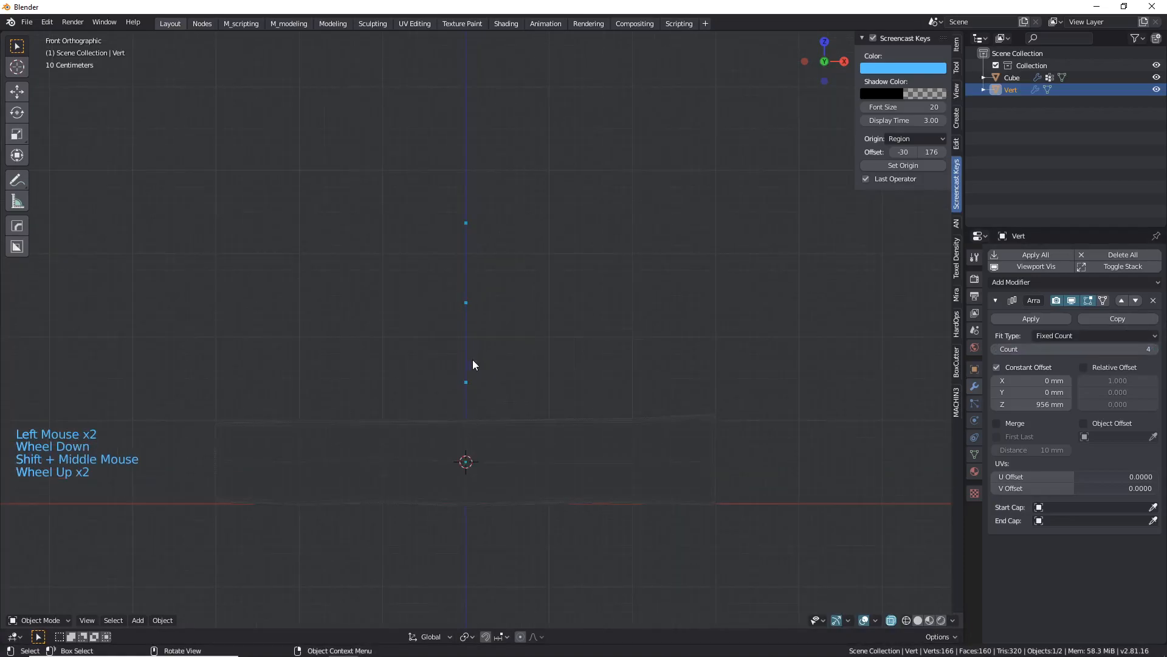
scroll(473, 364, "down", 3)
middle_click_drag(473, 363, 547, 376)
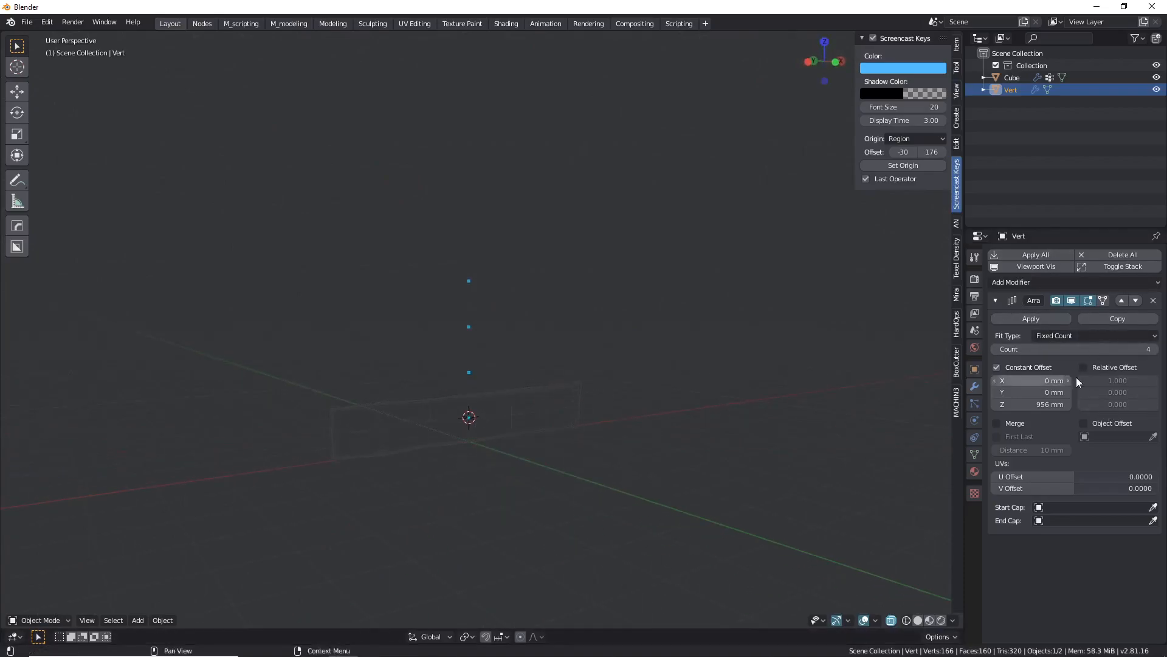
Delete the arrayed vertex object.
scroll(383, 385, "up", 3)
left_click(395, 345)
left_click(380, 365)
scroll(438, 371, "down", 4)
middle_click_drag(438, 371, 422, 368)
scroll(433, 353, "up", 3)
left_click(429, 330)
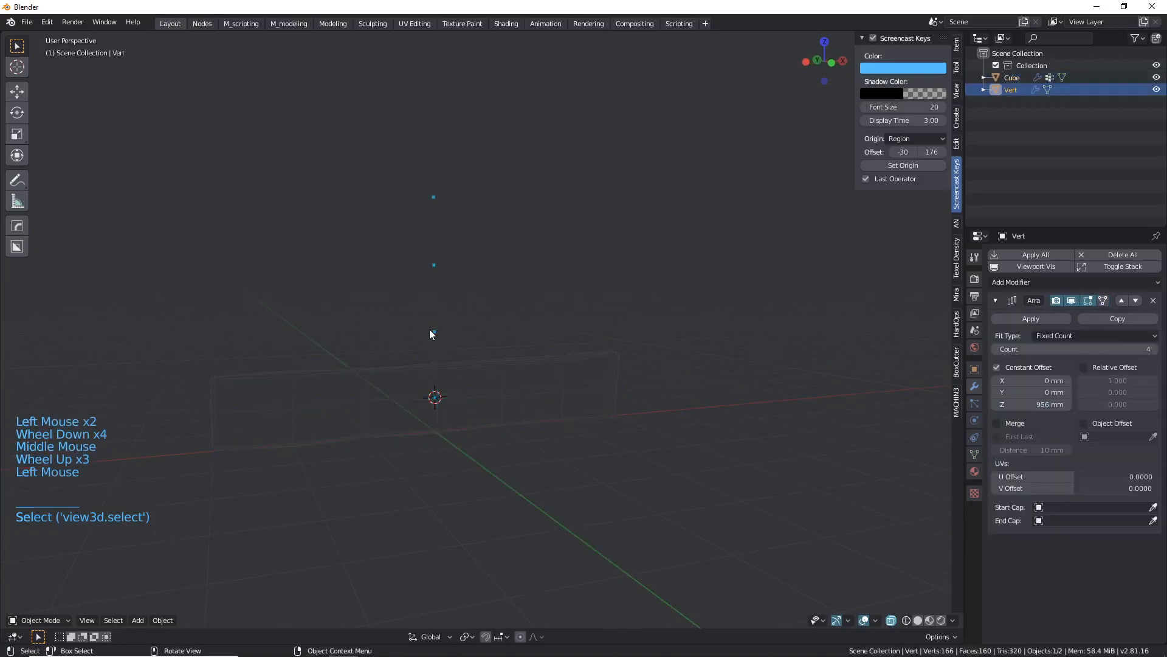
key("x")
left_click(430, 330)
Select the slab and return to the front view with solid shading.
left_click(440, 363)
key("KP_1")
key("shift+z")
scroll(439, 363, "down", 3)
scroll(441, 369, "up", 1)
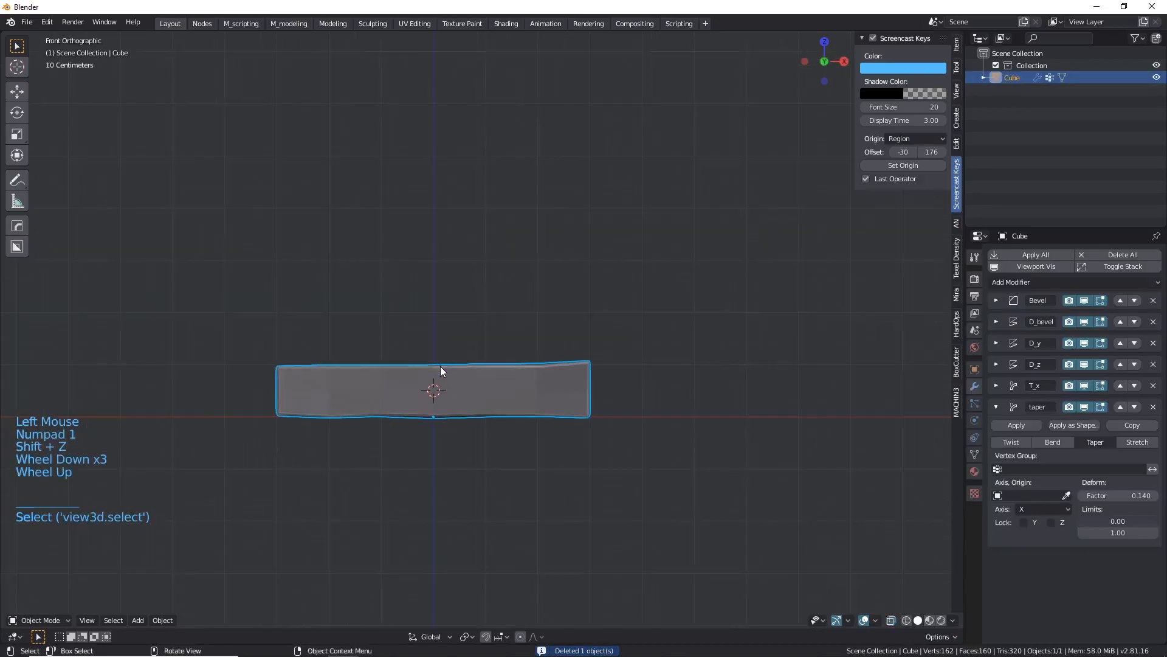
scroll(455, 381, "up", 1)
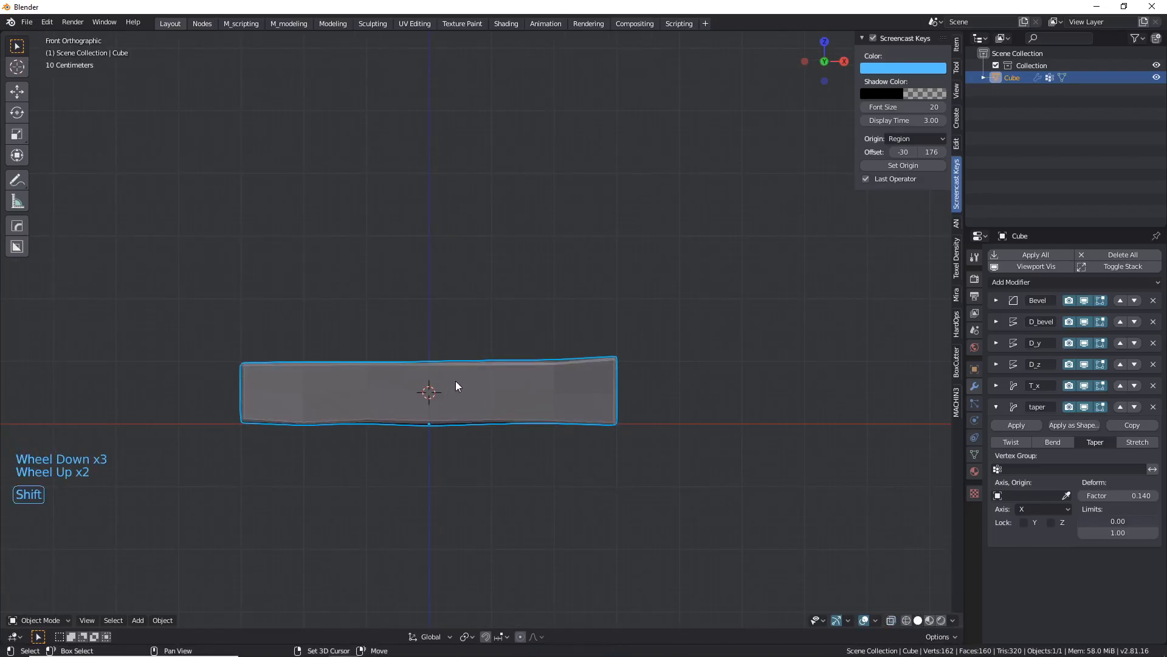
Duplicate the slab straight up along Z, leaving a narrow gap above the original.
key("shift+d")
key("ctrl")
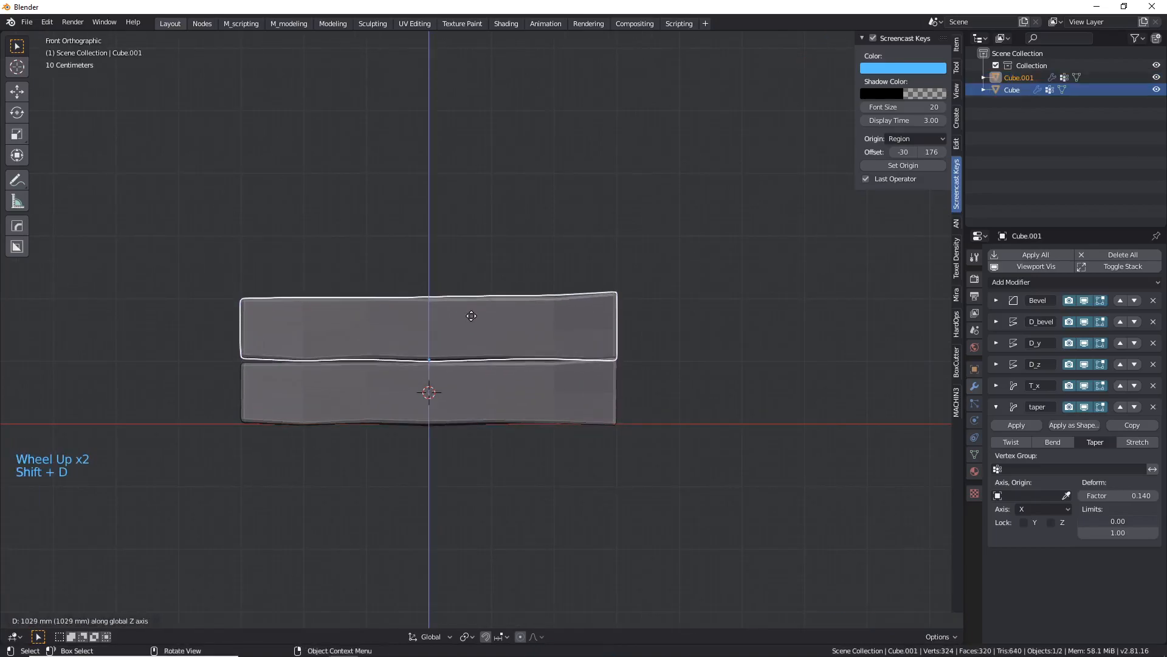
left_click(474, 313)
scroll(630, 361, "up", 16)
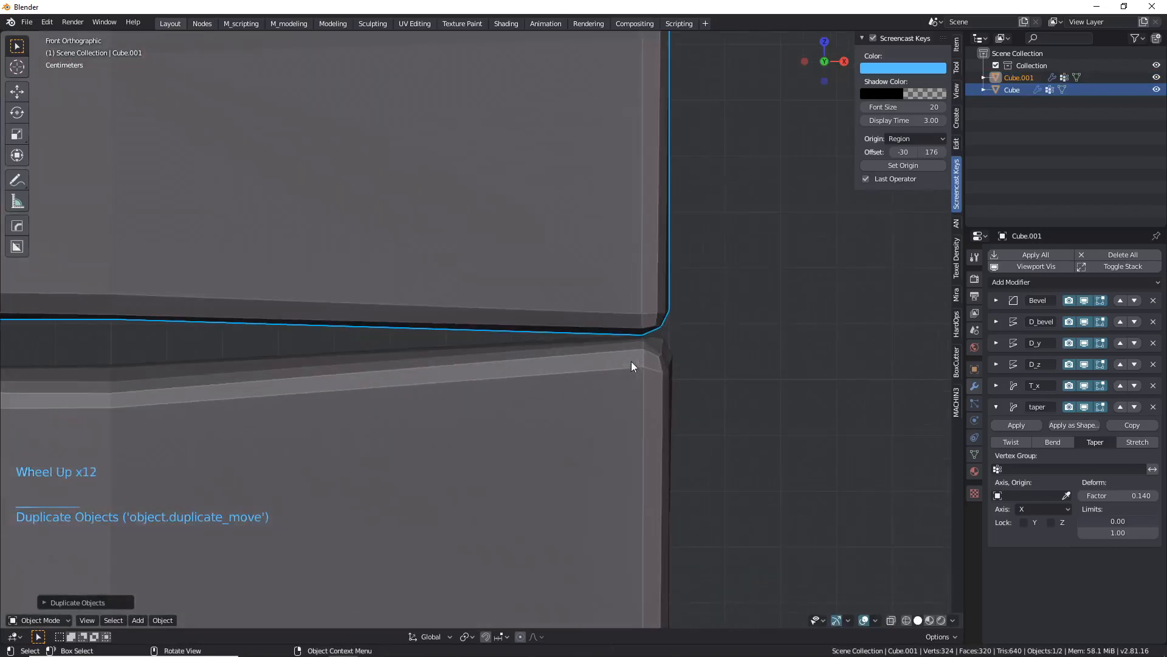
scroll(638, 333, "up", 10)
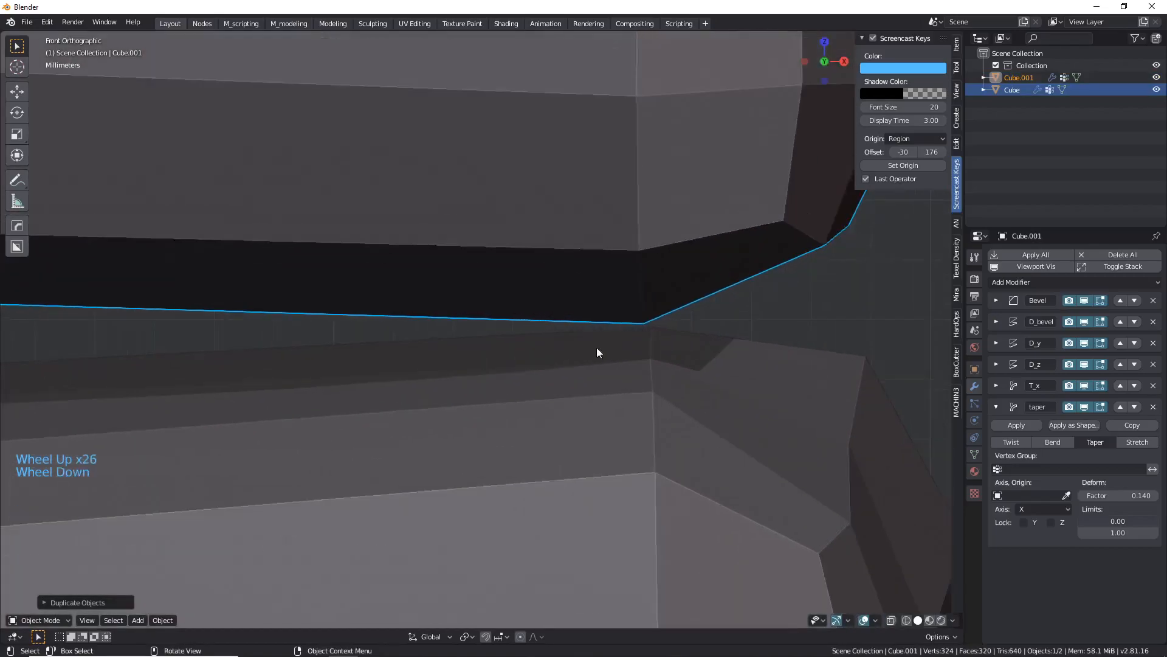
scroll(578, 344, "down", 14)
scroll(556, 341, "down", 14)
middle_click_drag(428, 391, 546, 442, "shift")
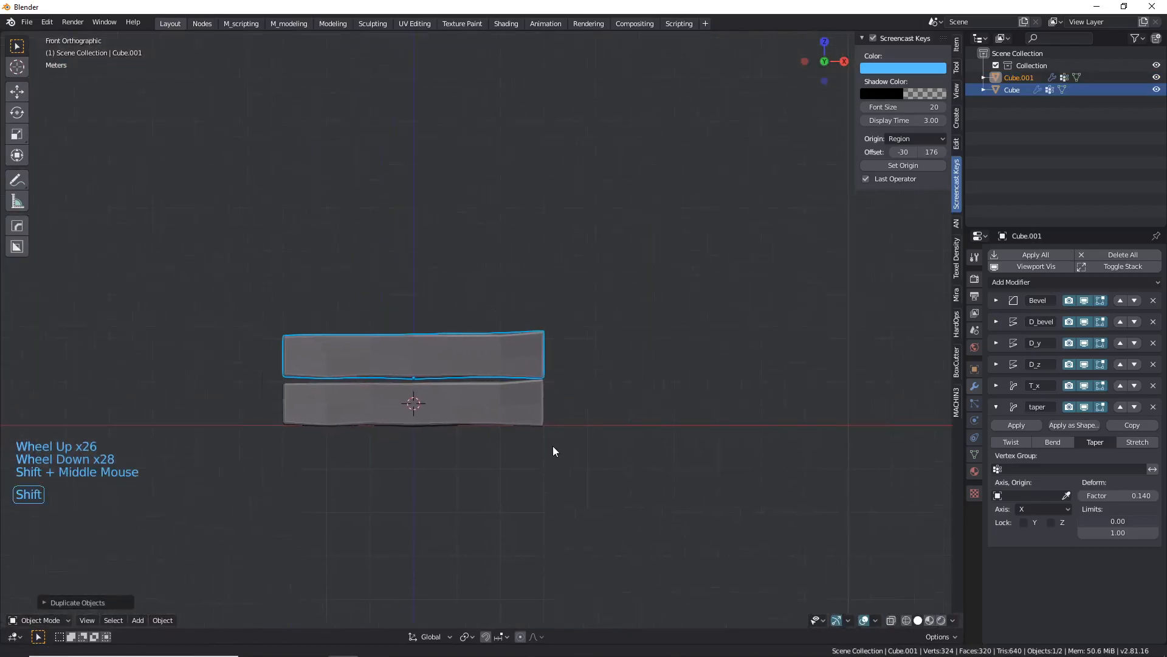
scroll(459, 384, "up", 2)
Duplicate the upper slab 1100 mm upward along Z to form a third layer.
key("shift+d")
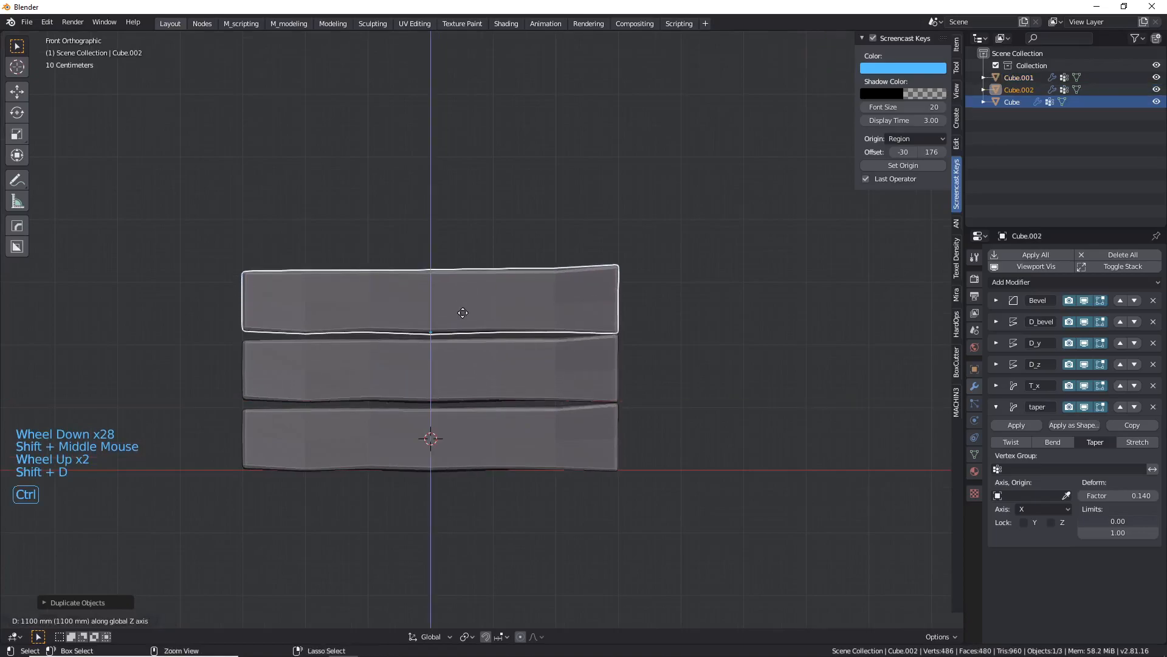
left_click(474, 314)
scroll(486, 341, "up", 13)
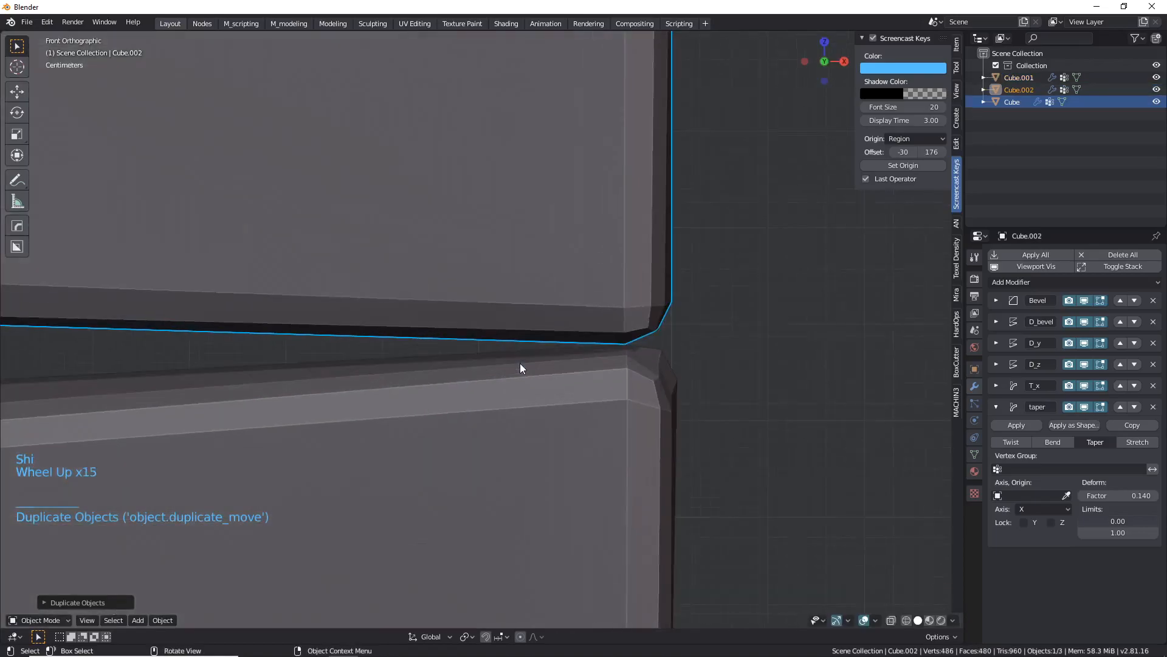
scroll(520, 363, "down", 8)
scroll(520, 363, "up", 11)
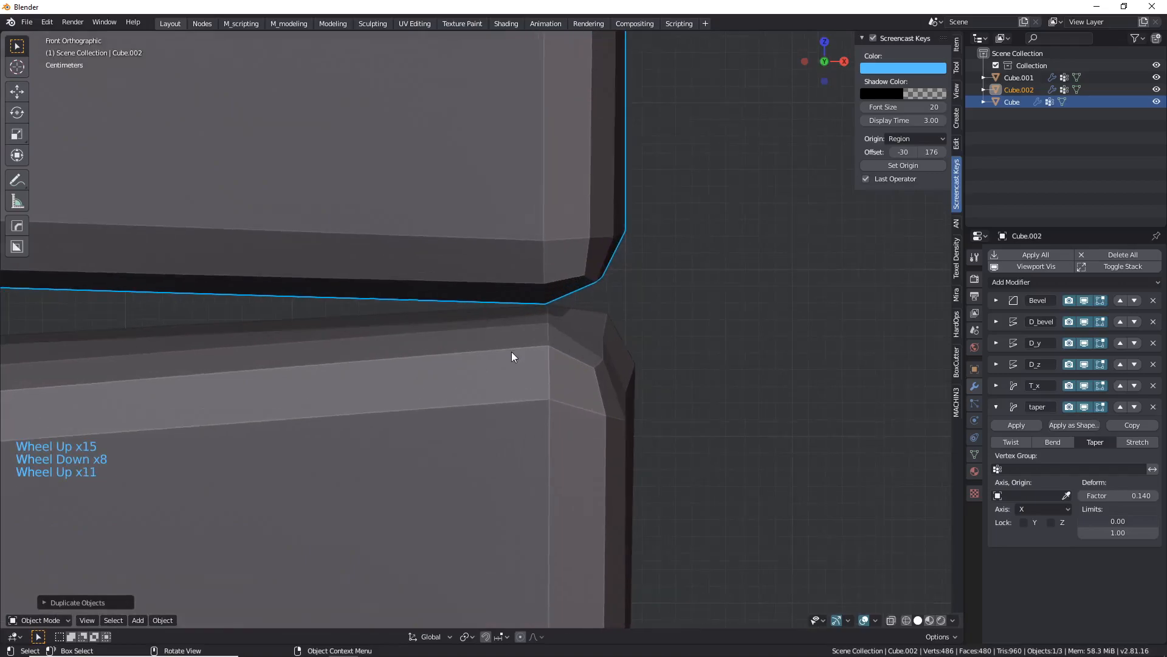
scroll(512, 351, "down", 12)
scroll(503, 371, "down", 4)
middle_click_drag(503, 371, 539, 385, "shift")
Duplicate the top slab straight up along Z as a fourth layer, leaving a narrow gap beneath it.
key("shift+d")
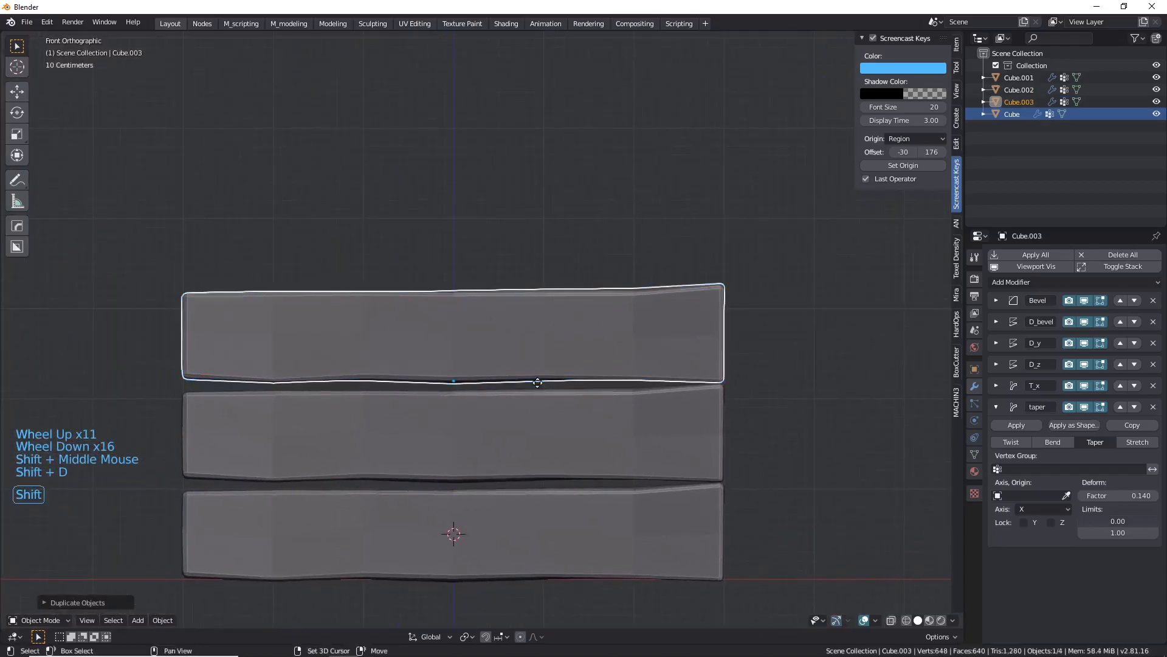
key("ctrl")
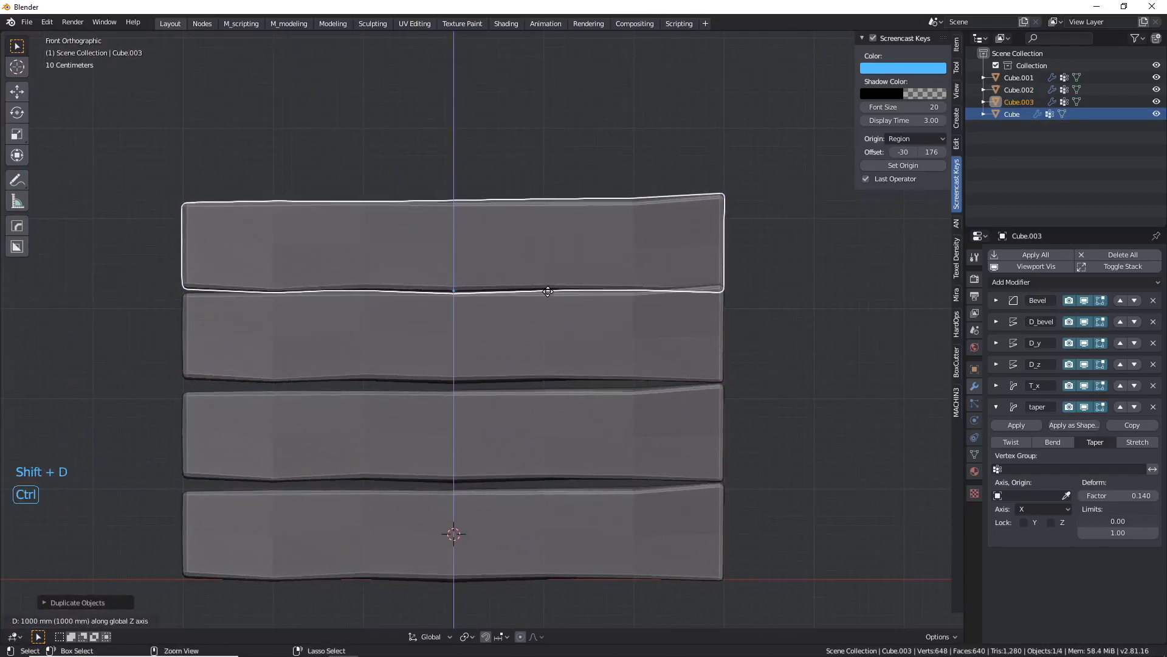
left_click(550, 282)
scroll(743, 304, "up", 14)
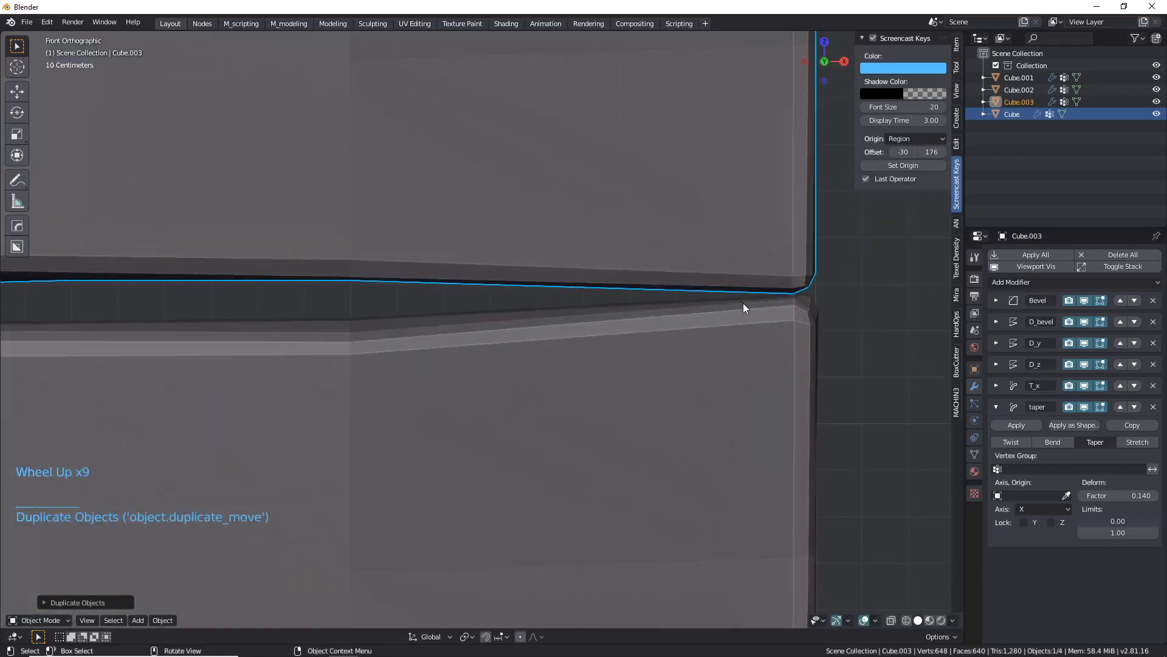
scroll(765, 296, "down", 7)
scroll(615, 271, "down", 11)
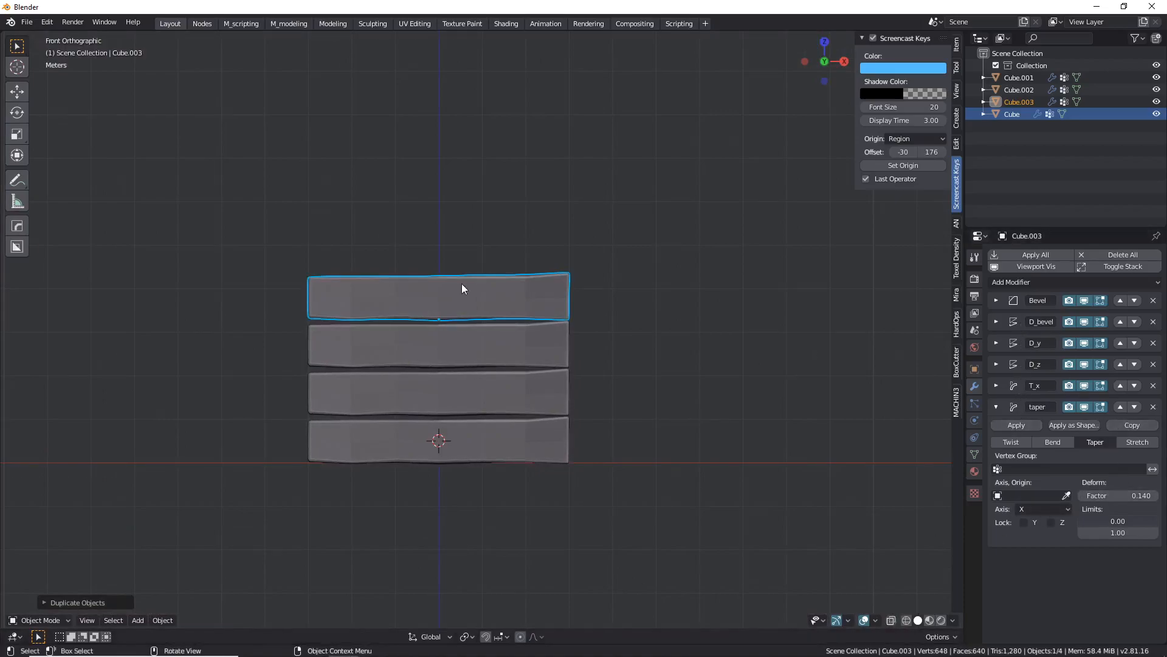
scroll(468, 304, "up", 4)
scroll(401, 316, "down", 1)
middle_click_drag(416, 347, 414, 304, "shift")
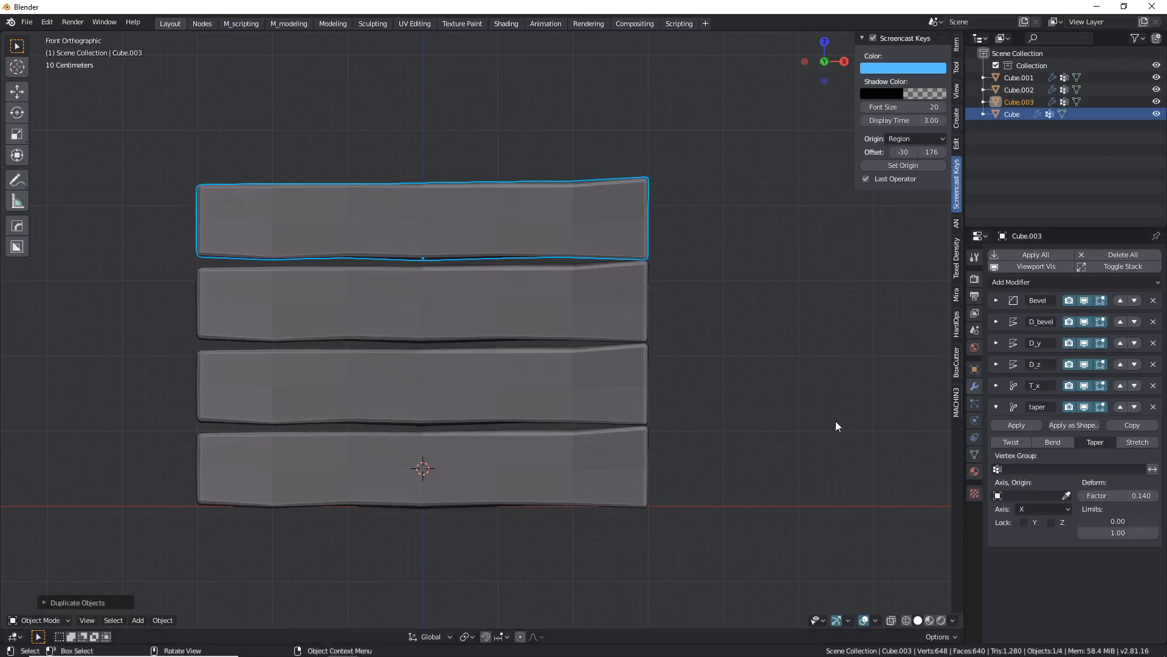
Delete the topmost slab, leaving a stack of three.
key("x")
left_click(409, 240)
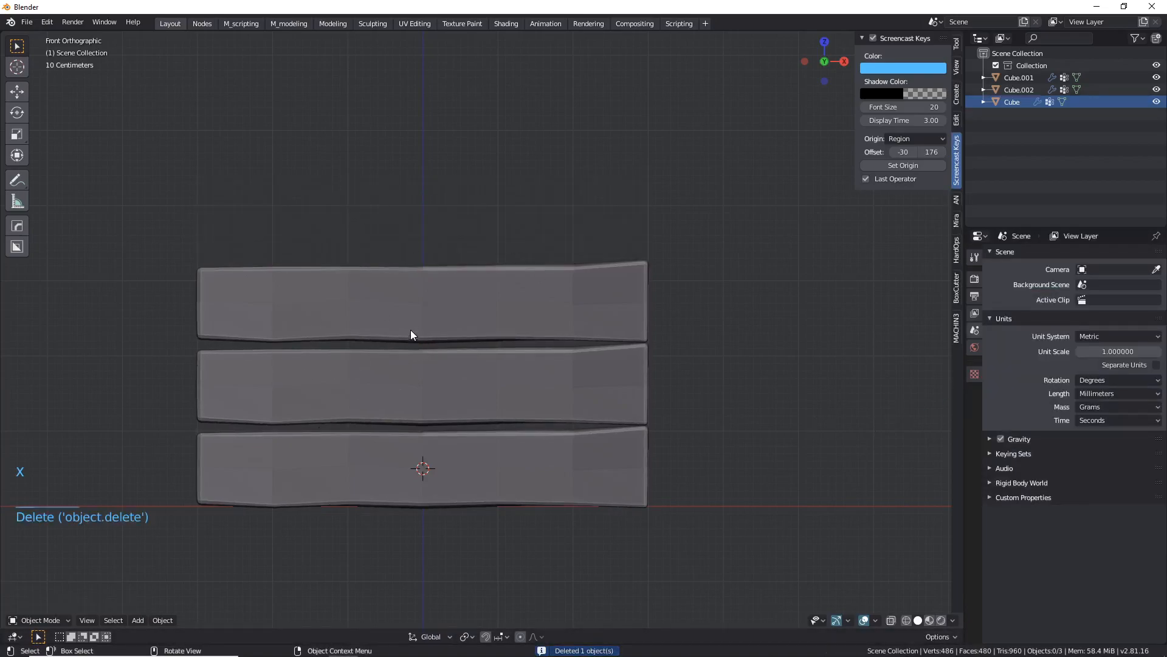
Select the middle slab, check its D_bevel displacement settings, and open the Clouds texture assigned to that modifier.
left_click(410, 333)
left_click(396, 389)
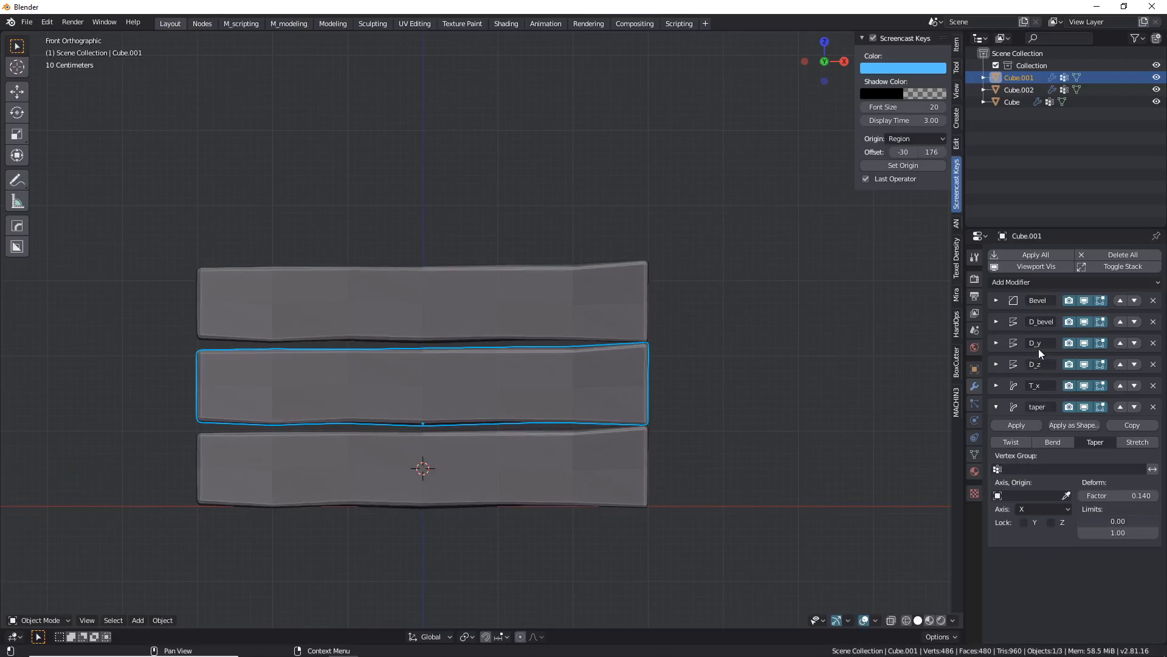
left_click(996, 322)
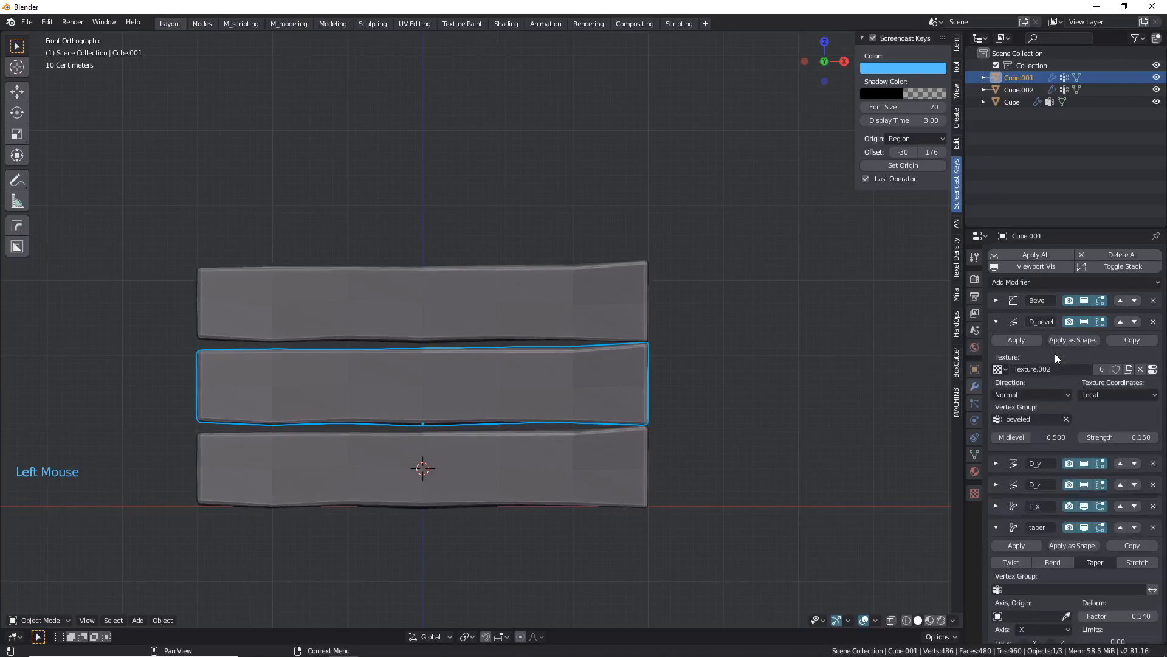
left_click(997, 321)
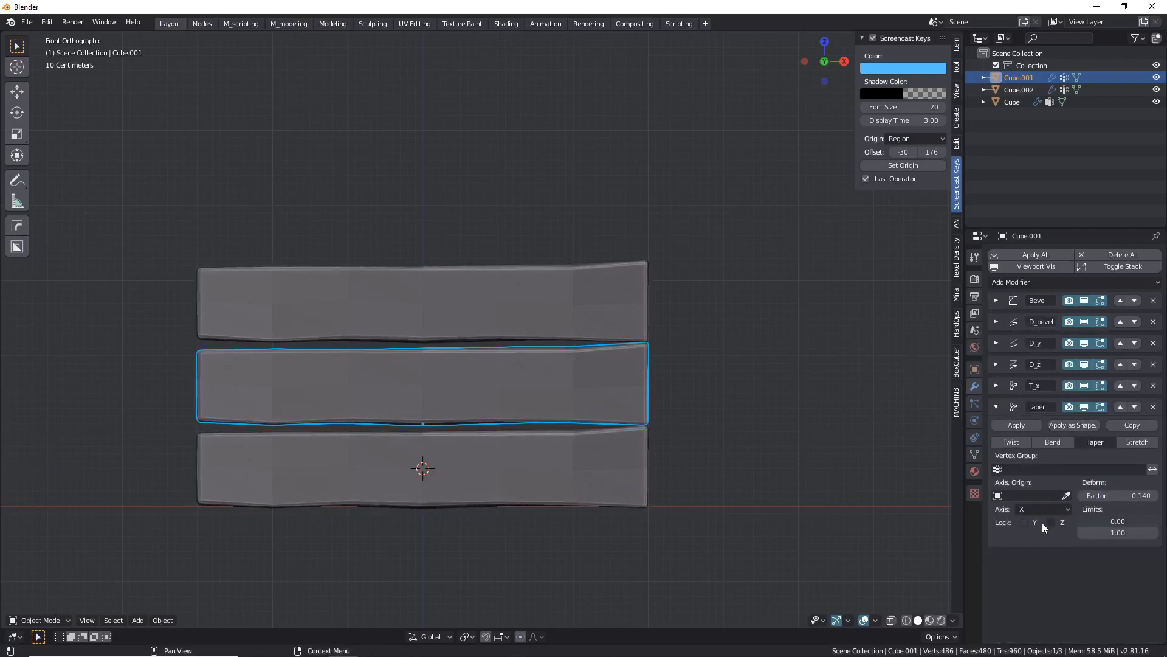
left_click(974, 493)
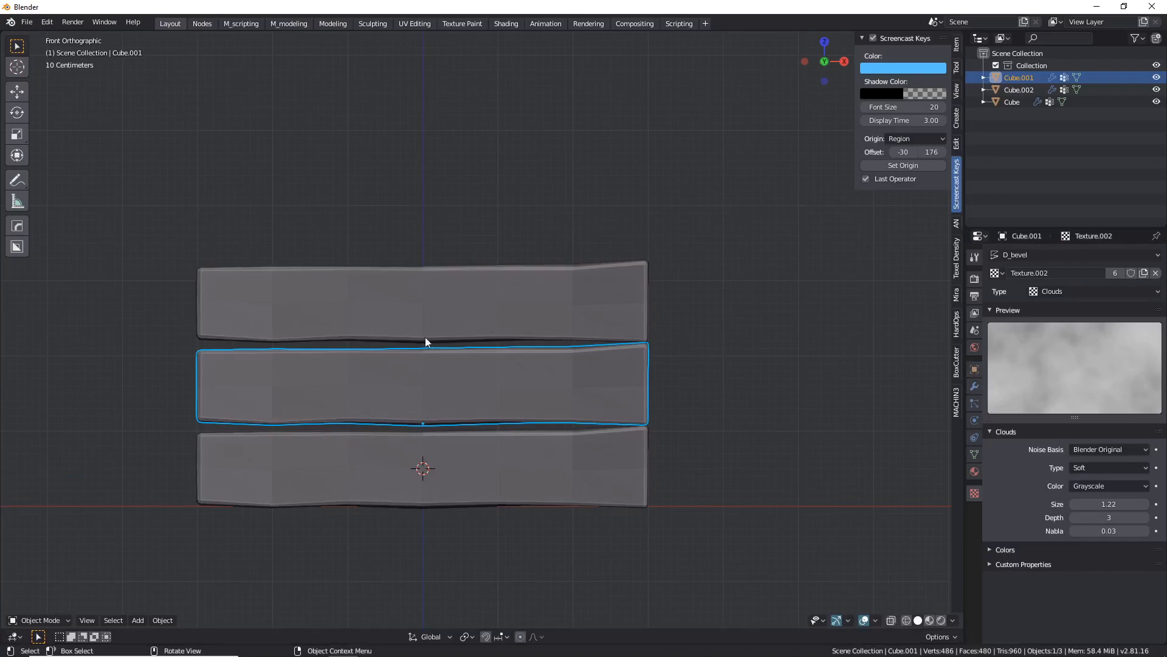
Examine the three stacked slabs from several angles and distances, comparing their edges and surface deformation.
middle_click_drag(551, 321, 547, 347)
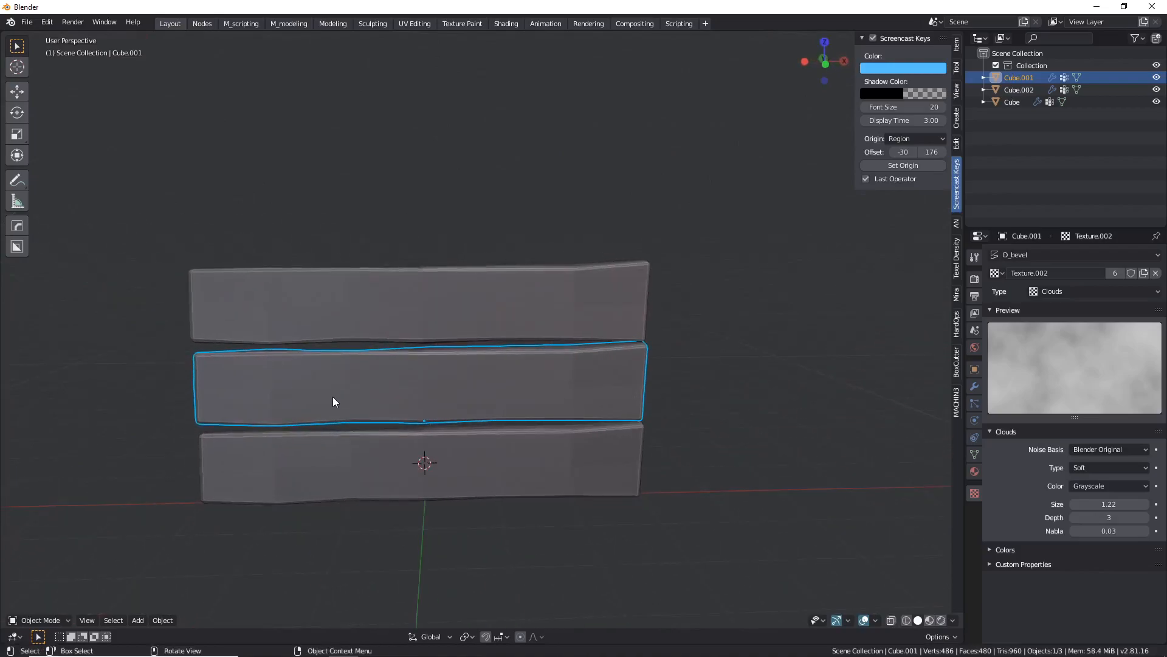
scroll(438, 391, "down", 2)
middle_click_drag(441, 391, 480, 392)
middle_click_drag(290, 349, 220, 402)
middle_click_drag(398, 249, 253, 458)
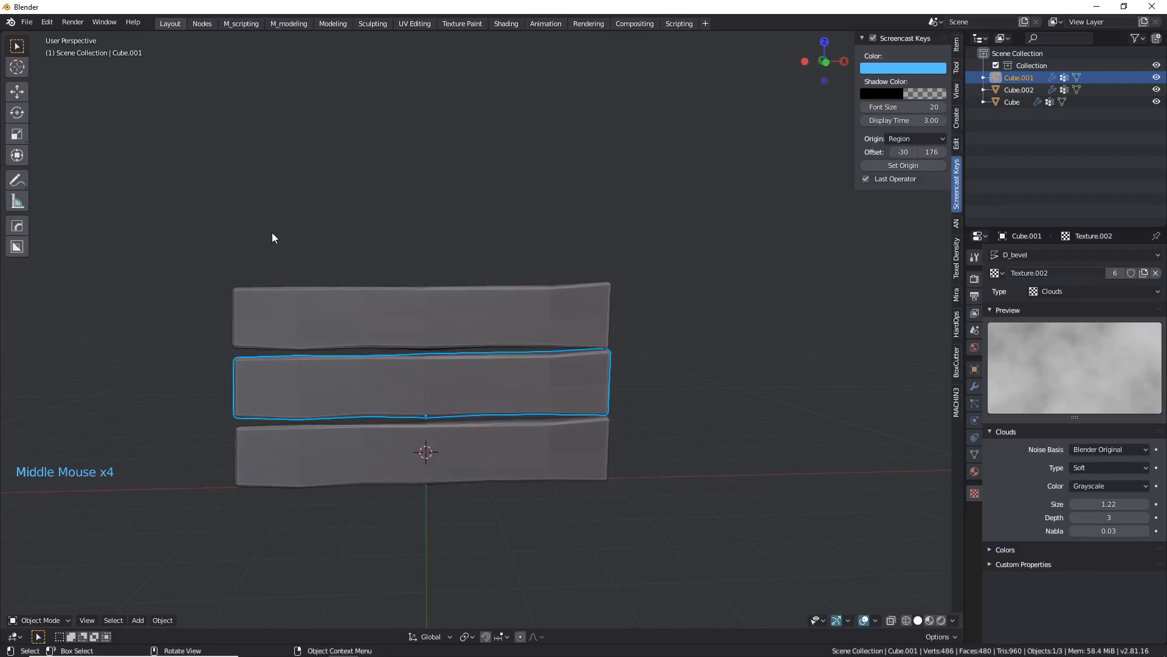
scroll(301, 426, "up", 2)
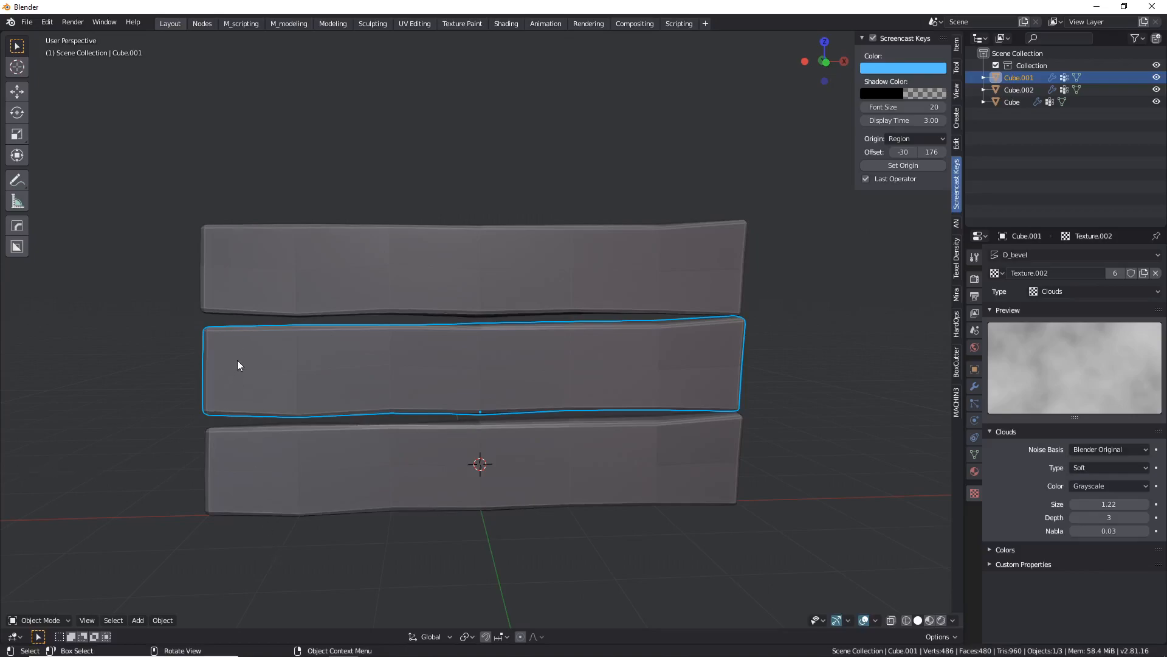
scroll(245, 271, "down", 1)
middle_click_drag(497, 338, 231, 282)
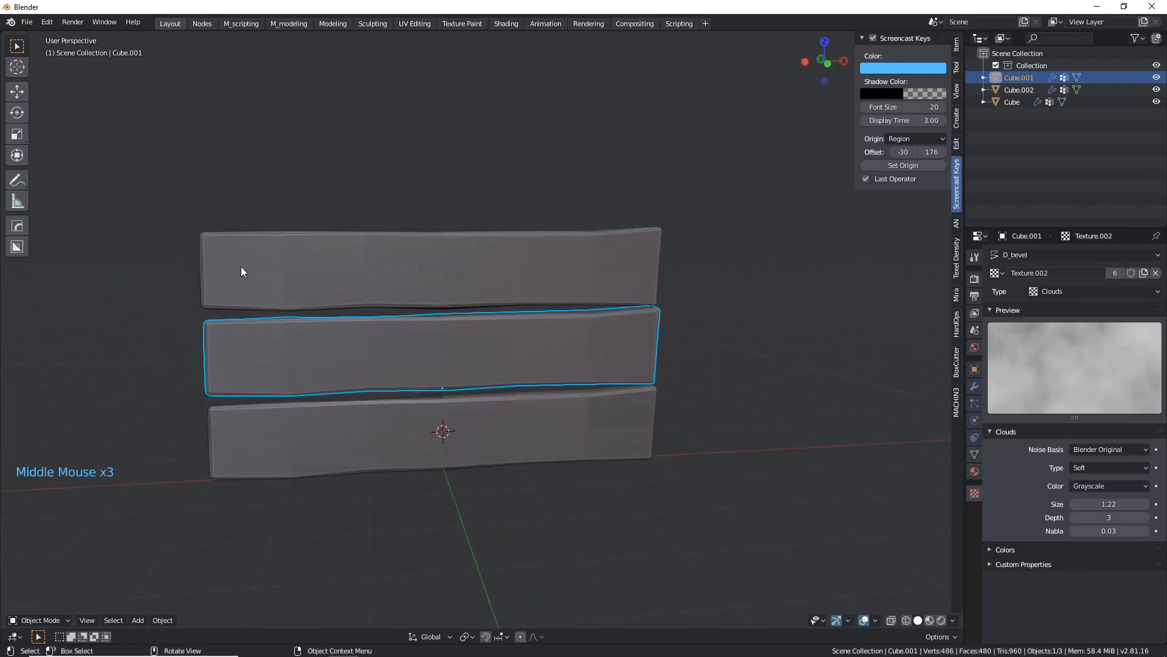